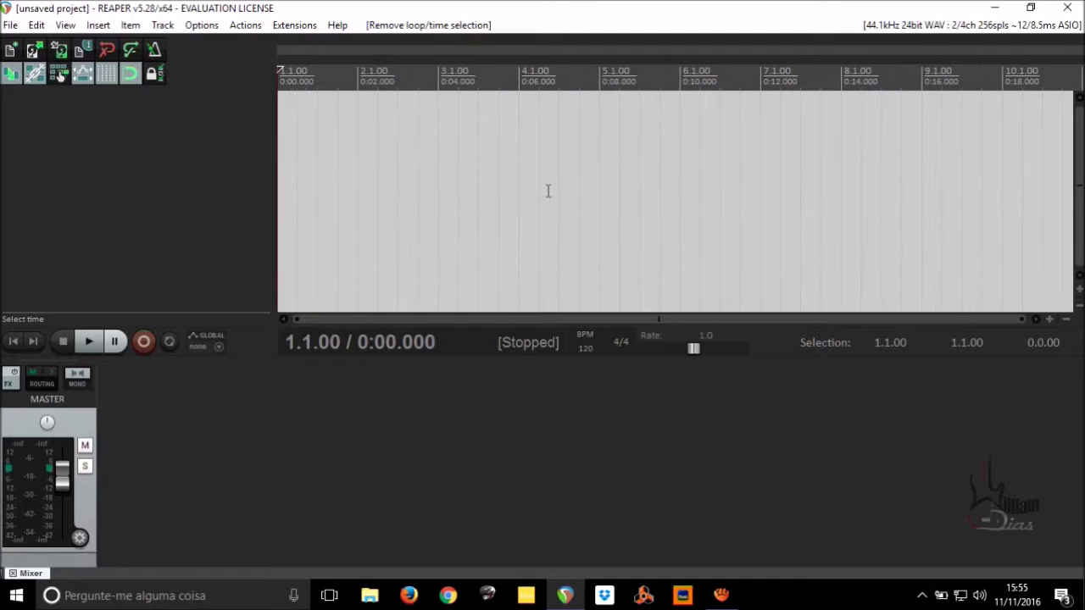
{"action": "scroll", "coordinate": [547, 191], "scroll_direction": "up", "scroll_amount": 2}
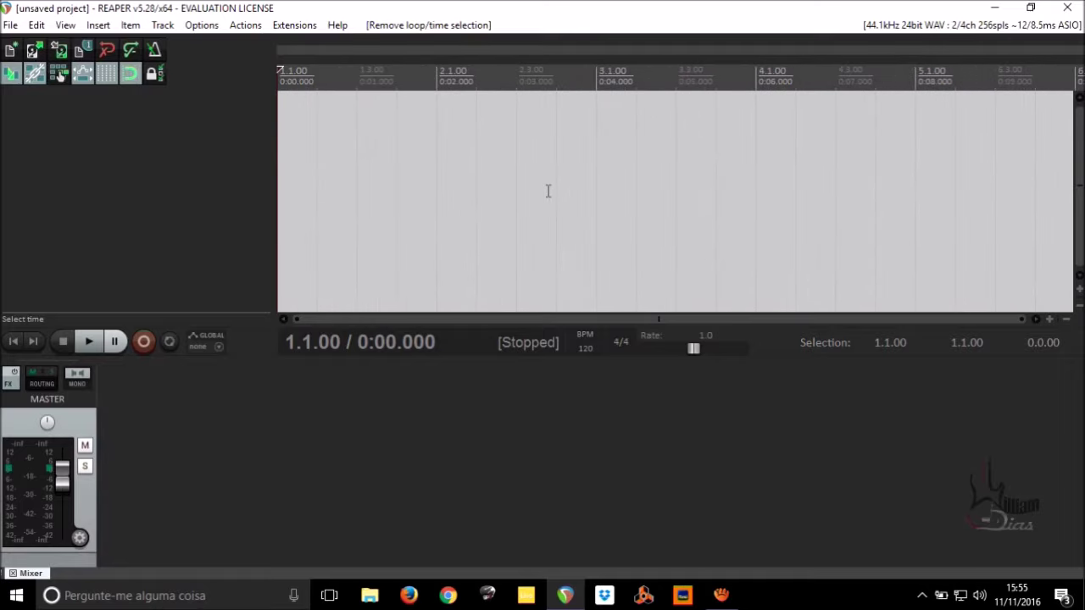
{"action": "scroll", "coordinate": [548, 191], "scroll_direction": "down", "scroll_amount": 1}
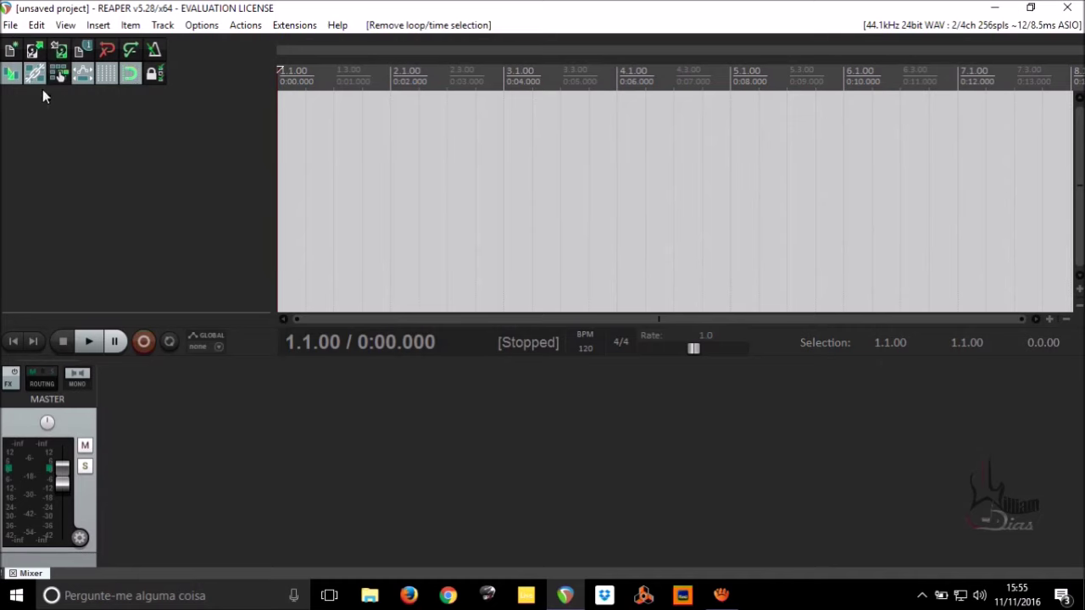
In the project settings, set the timebase for items, envelopes and markers to Beats (position only).
{"action": "left_click", "coordinate": [10, 25]}
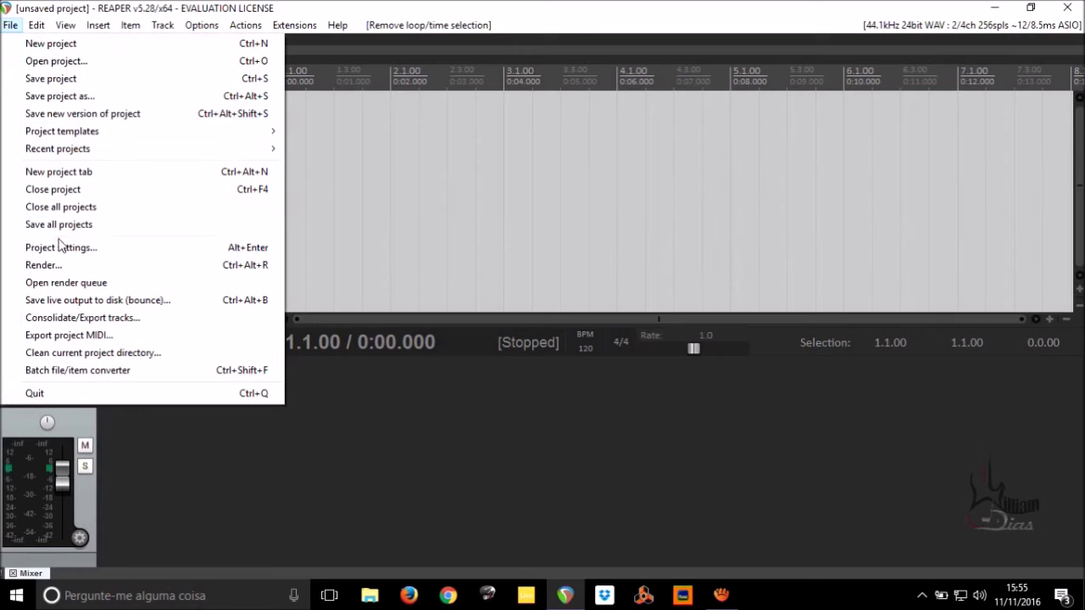
{"action": "left_click", "coordinate": [105, 251]}
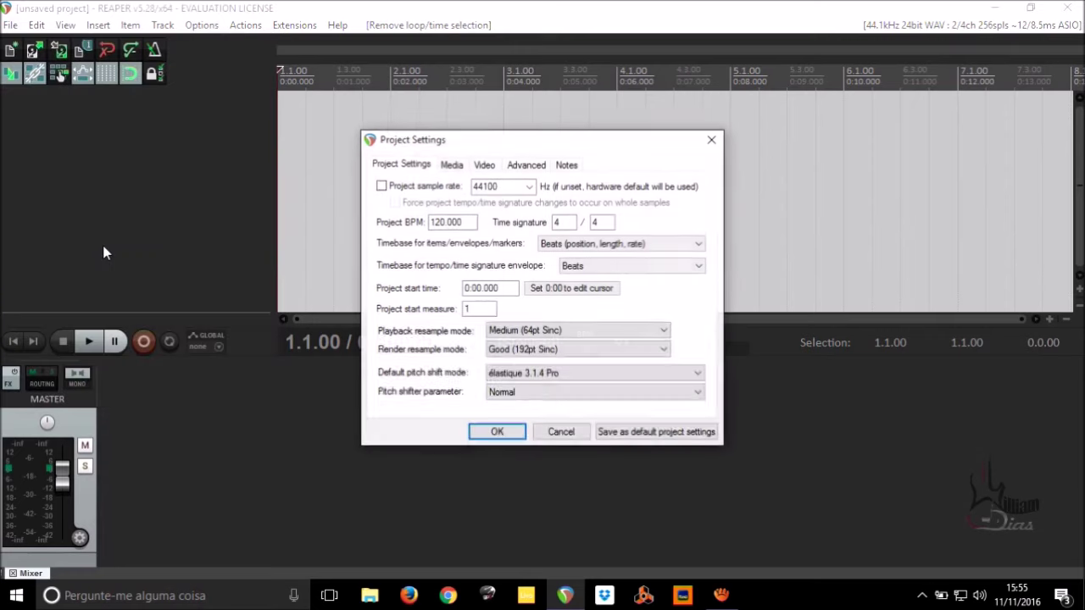
{"action": "left_click", "coordinate": [712, 139]}
{"action": "key", "text": "alt+Return"}
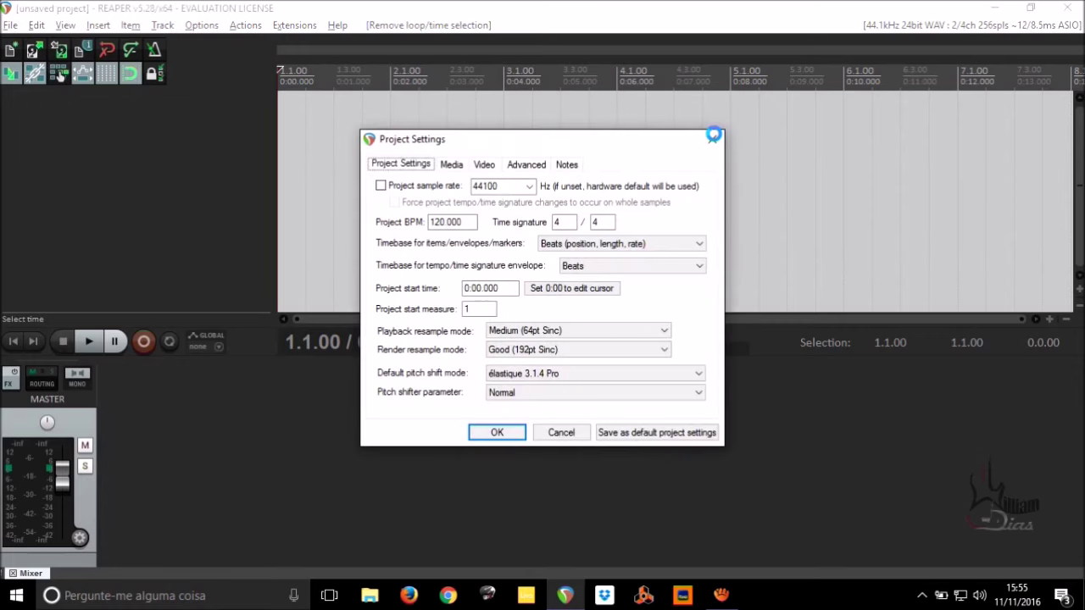
{"action": "left_click", "coordinate": [612, 245]}
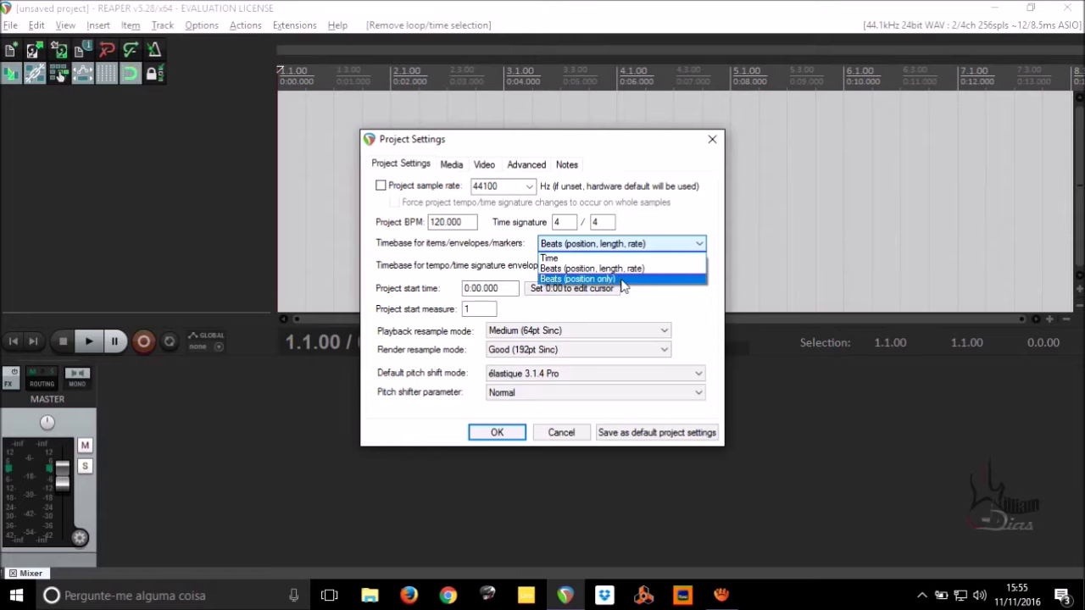
{"action": "left_click", "coordinate": [623, 280]}
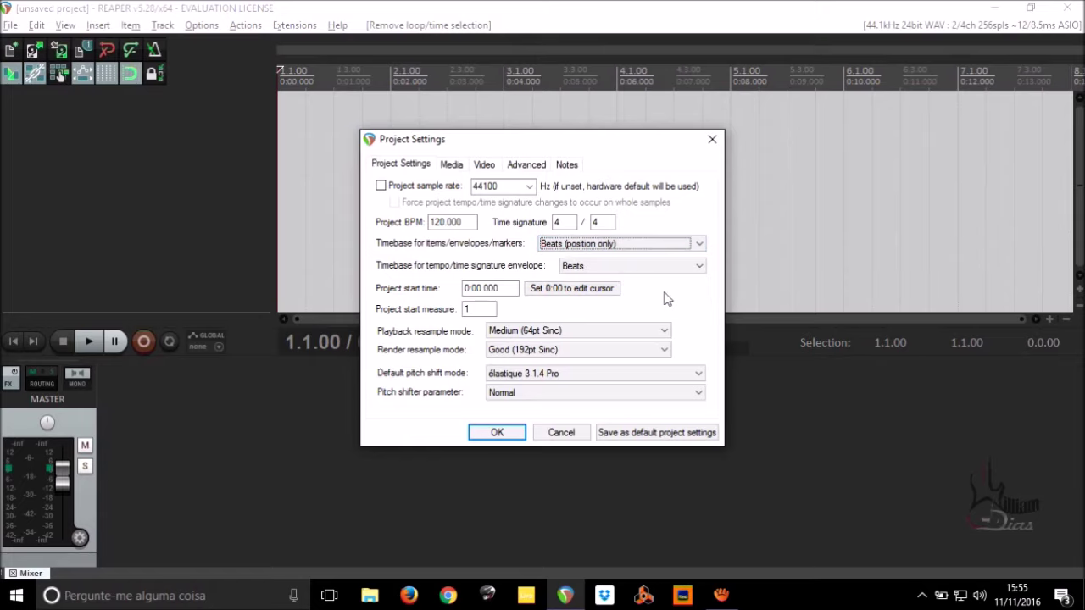
Set the project's path for saving media files to "Audio" and apply the project settings.
{"action": "left_click", "coordinate": [450, 167]}
{"action": "left_click", "coordinate": [466, 202]}
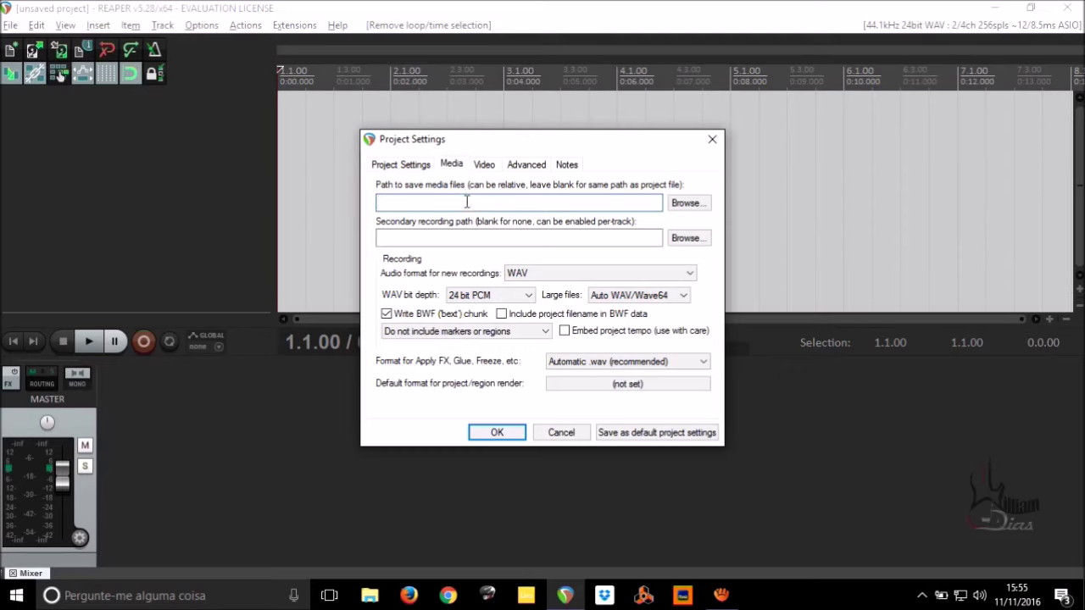
{"action": "type", "text": "aud"}
{"action": "key", "text": "BackSpace"}
{"action": "key", "text": "BackSpace"}
{"action": "key", "text": "BackSpace"}
{"action": "key", "text": "BackSpace"}
{"action": "type", "text": "Audio"}
{"action": "left_click", "coordinate": [512, 434]}
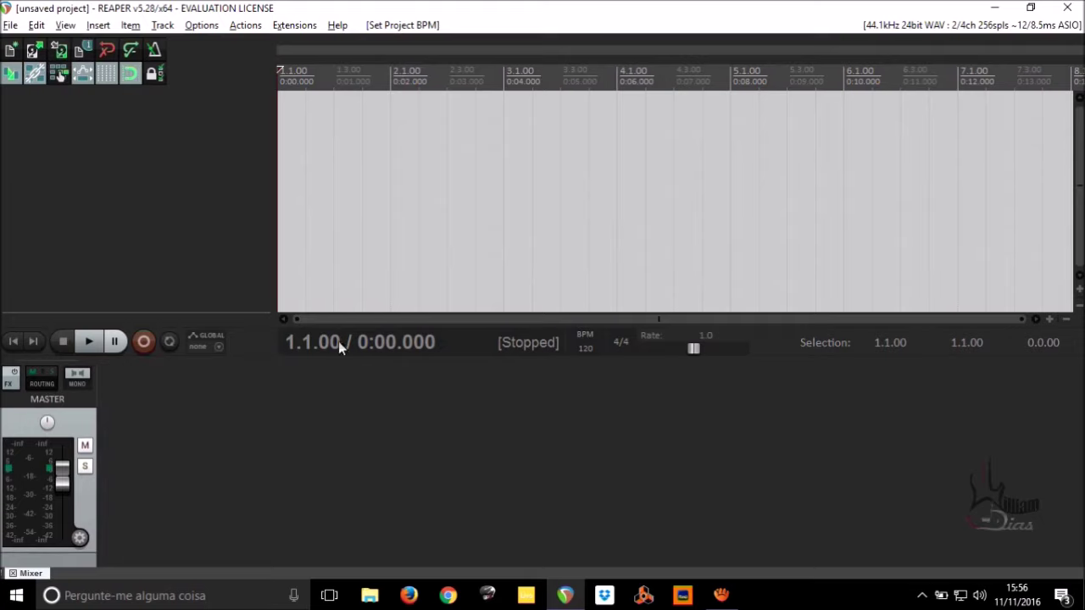
Set the docked transport position to Top of main window.
{"action": "right_click", "coordinate": [246, 343]}
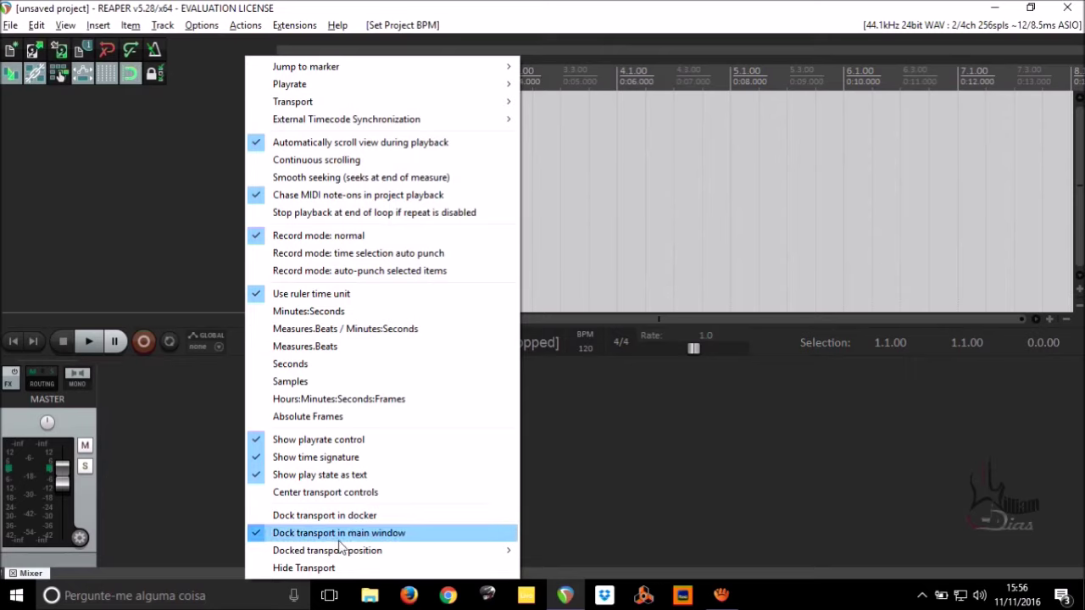
{"action": "mouse_move", "coordinate": [352, 553]}
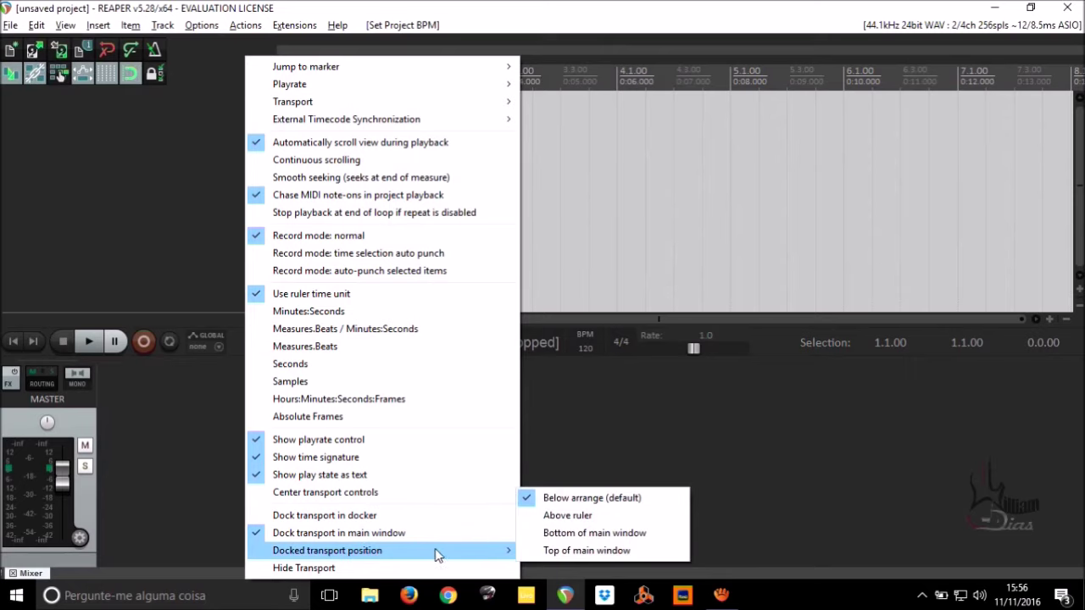
{"action": "left_click", "coordinate": [576, 553]}
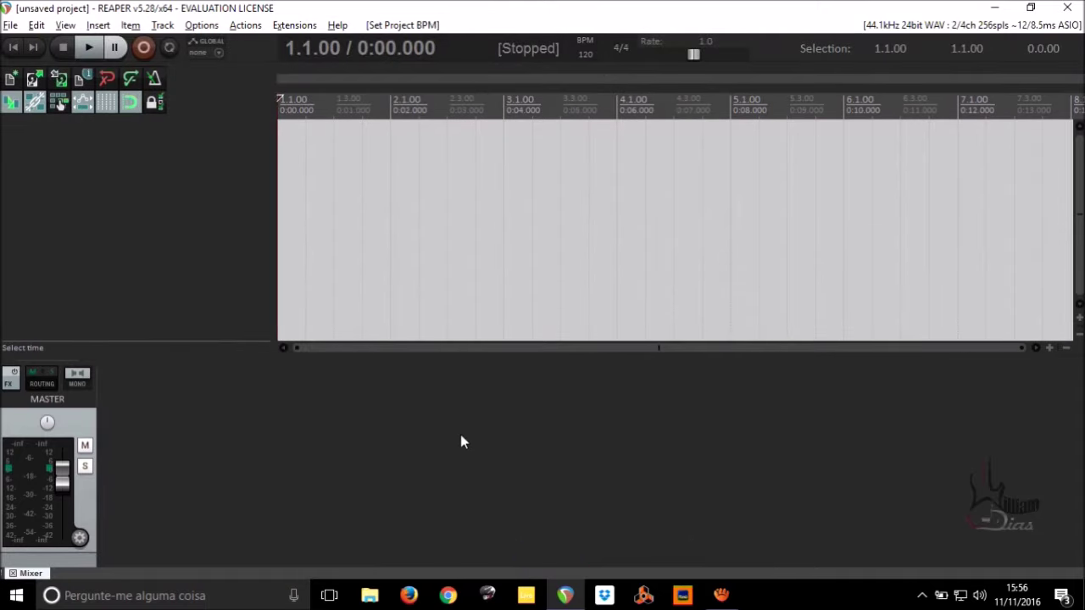
Undock the mixer and enlarge its floating window to cover the whole arrange area.
{"action": "right_click", "coordinate": [272, 467]}
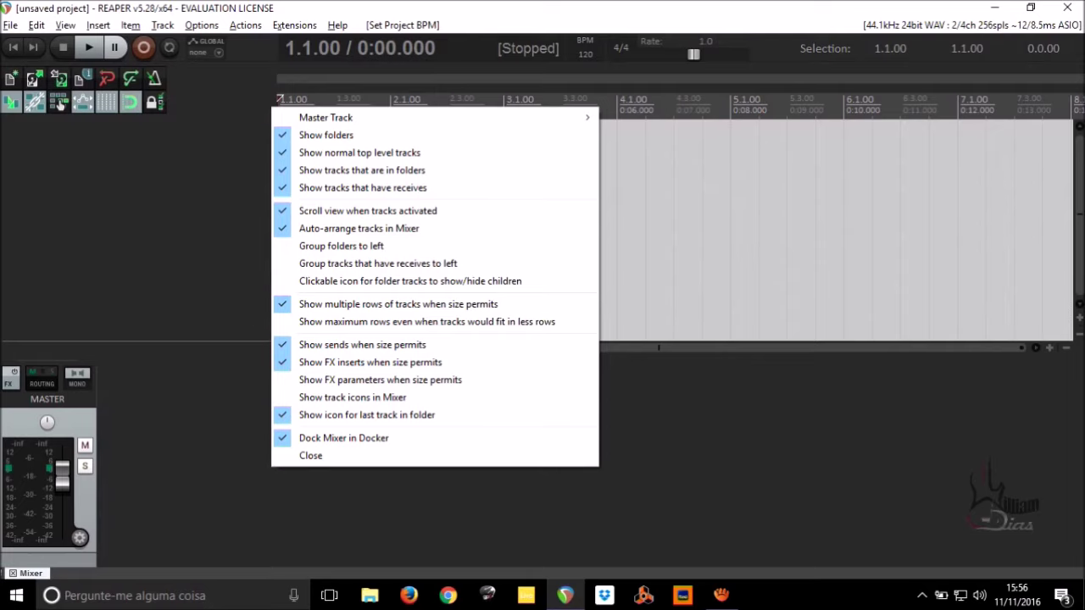
{"action": "right_click", "coordinate": [191, 500]}
{"action": "left_click", "coordinate": [165, 512]}
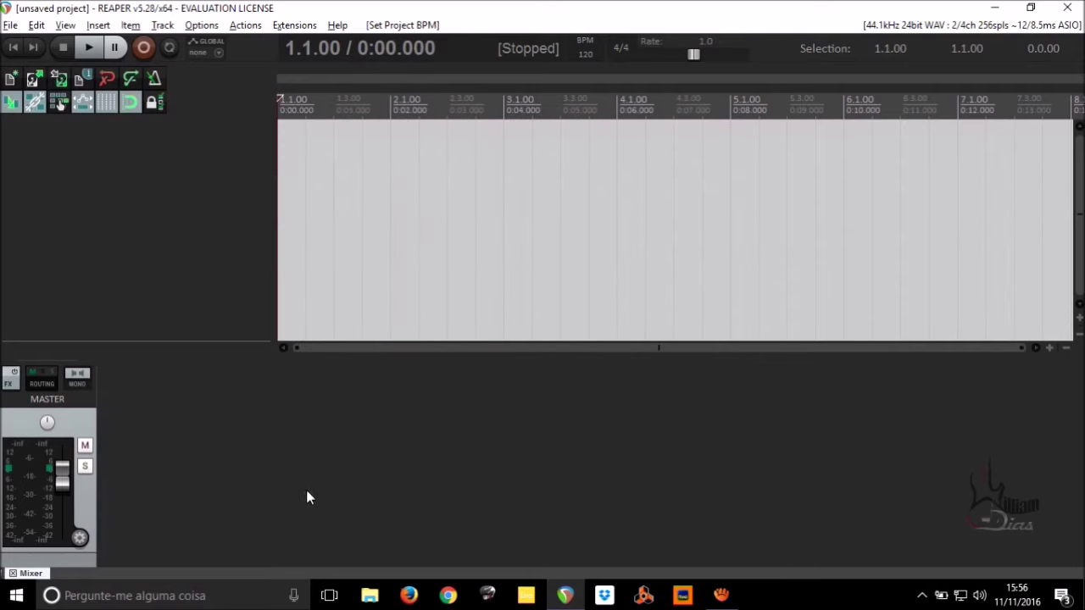
{"action": "right_click", "coordinate": [185, 483]}
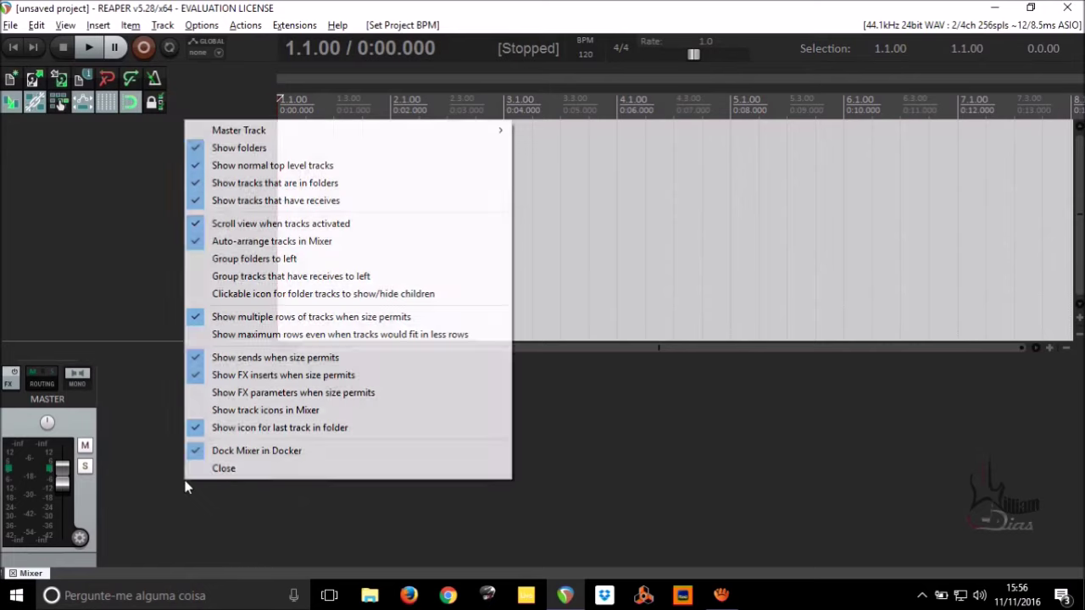
{"action": "left_click", "coordinate": [226, 453]}
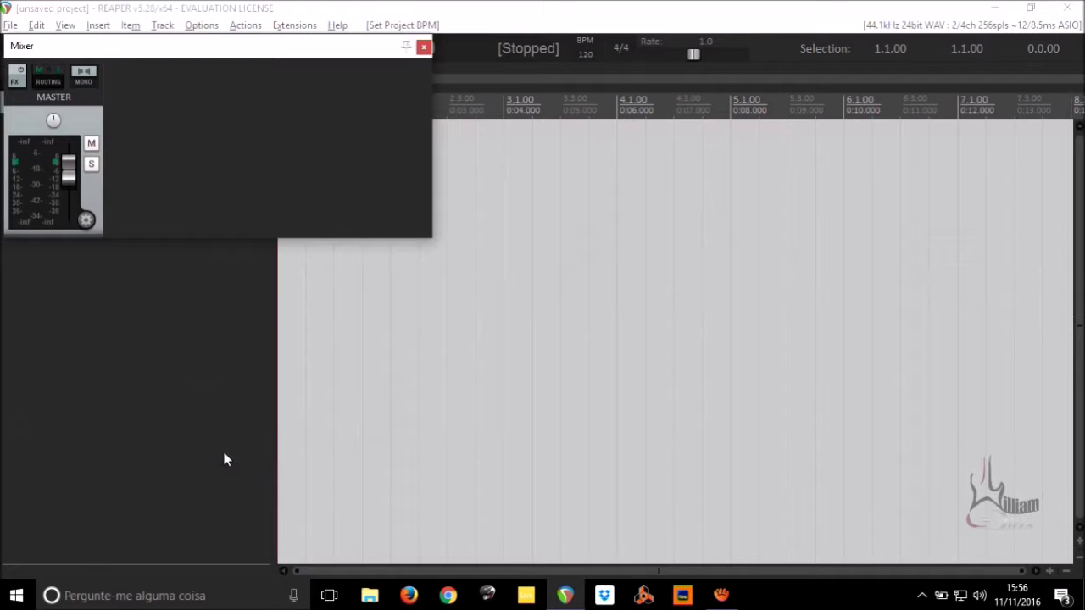
{"action": "left_click_drag", "start_coordinate": [433, 212], "coordinate": [1074, 180]}
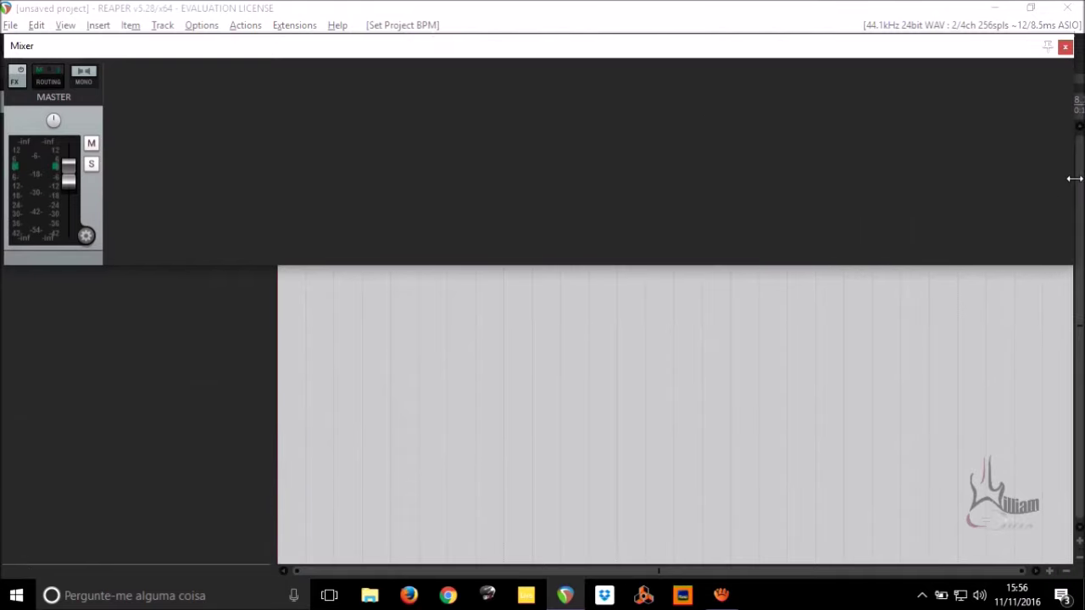
{"action": "left_click_drag", "start_coordinate": [1000, 267], "coordinate": [1024, 572]}
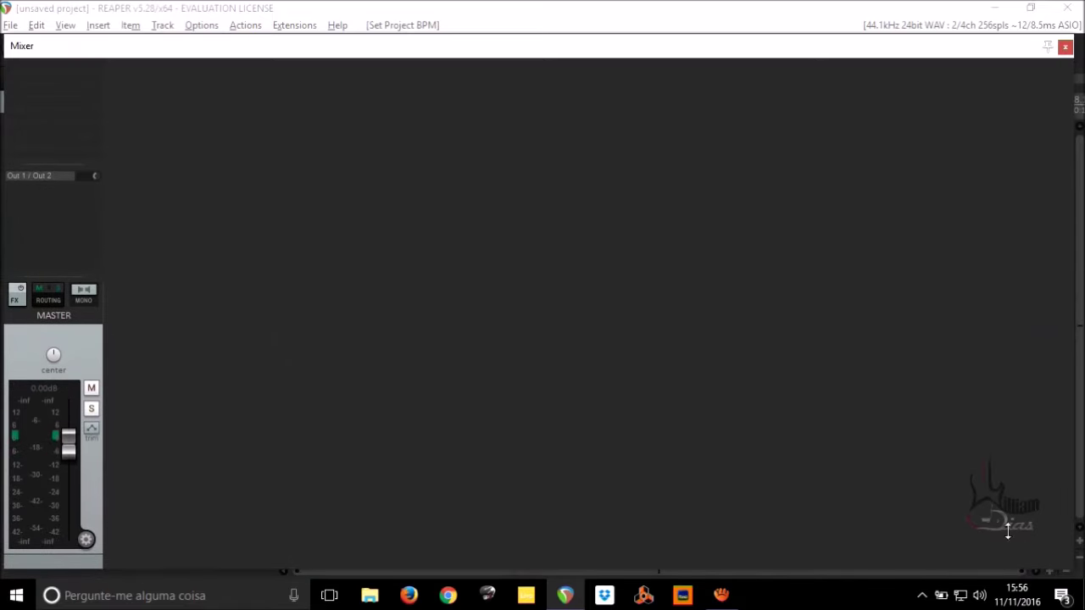
Close the floating mixer, then show it again and hide it.
{"action": "left_click", "coordinate": [1066, 46]}
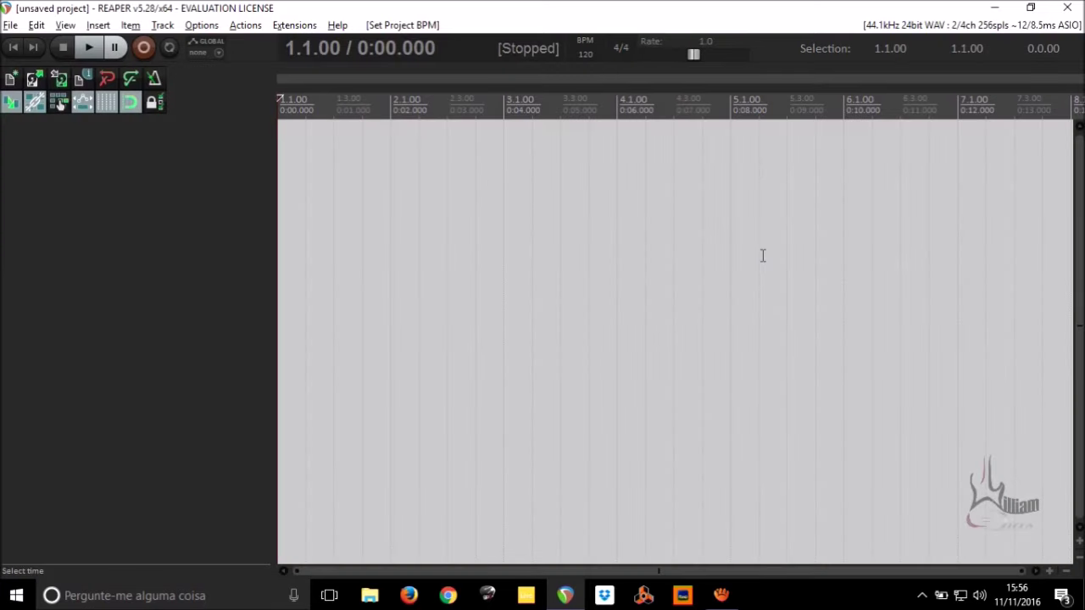
{"action": "key", "text": "ctrl+m"}
{"action": "key", "text": "ctrl+m"}
Insert a new track and undo the insertion, doing this twice in a row.
{"action": "right_click", "coordinate": [141, 210]}
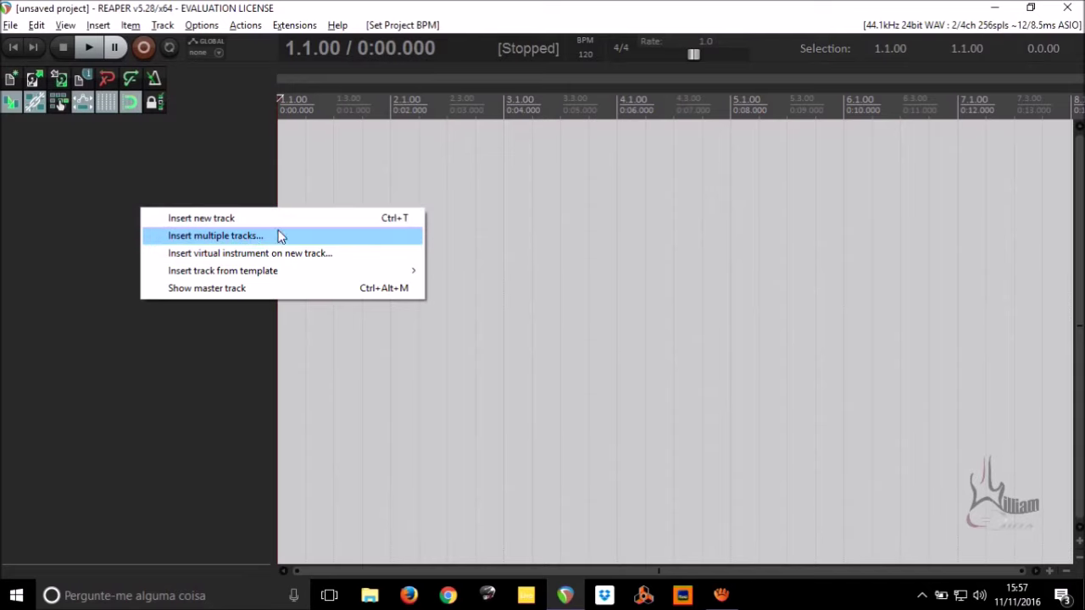
{"action": "left_click", "coordinate": [212, 223]}
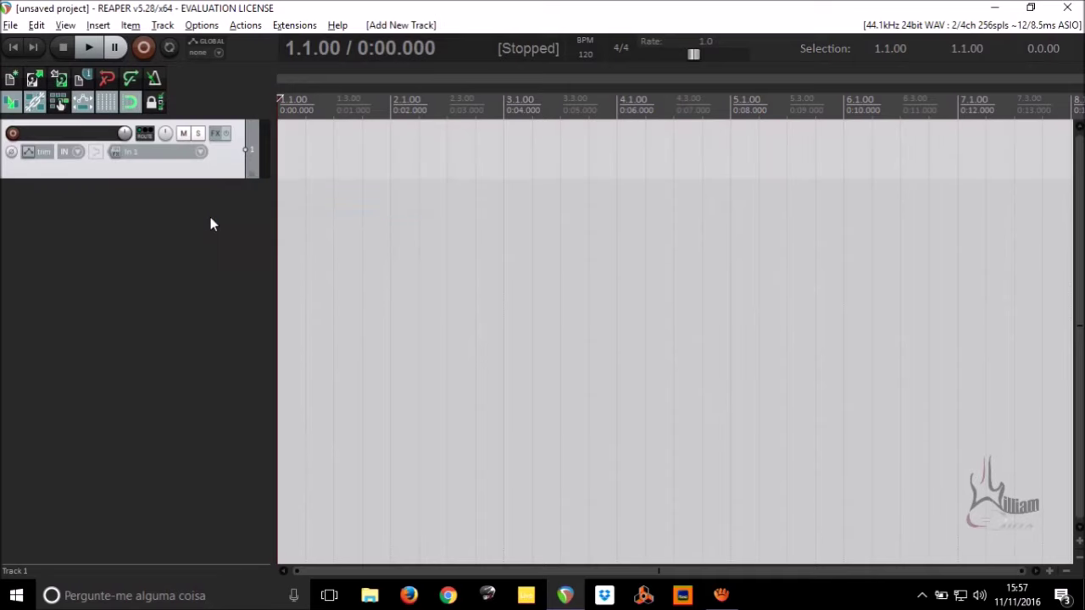
{"action": "key", "text": "ctrl+z"}
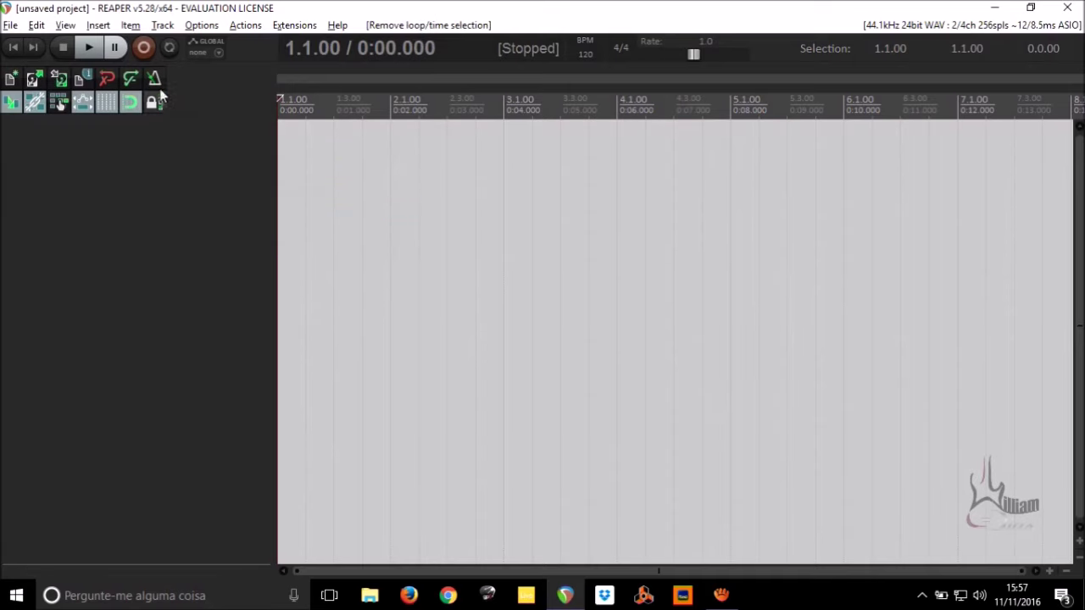
{"action": "left_click", "coordinate": [161, 25]}
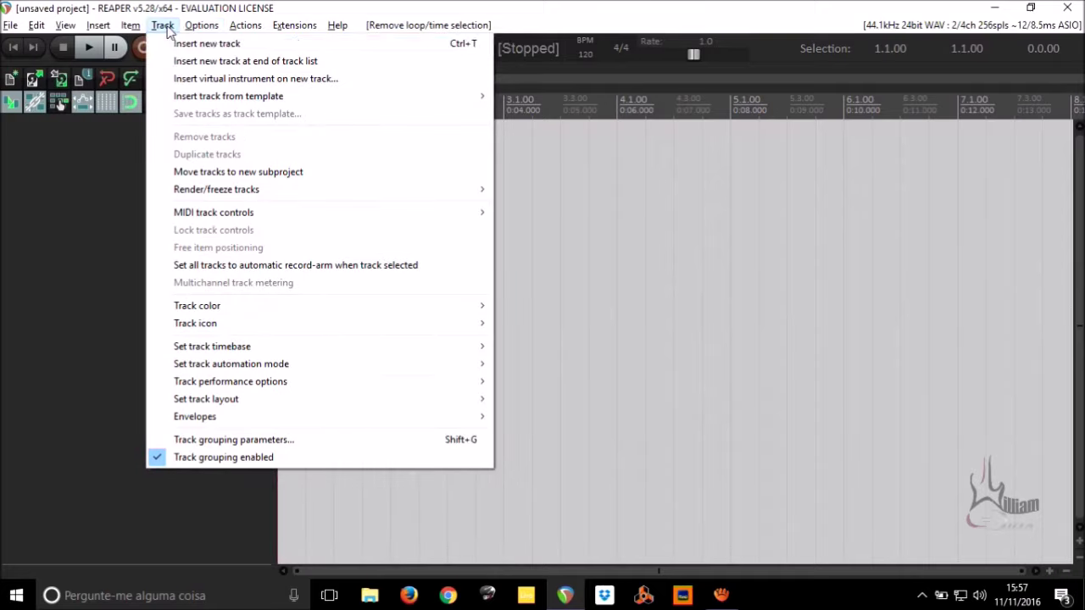
{"action": "left_click", "coordinate": [176, 44]}
{"action": "key", "text": "ctrl+z"}
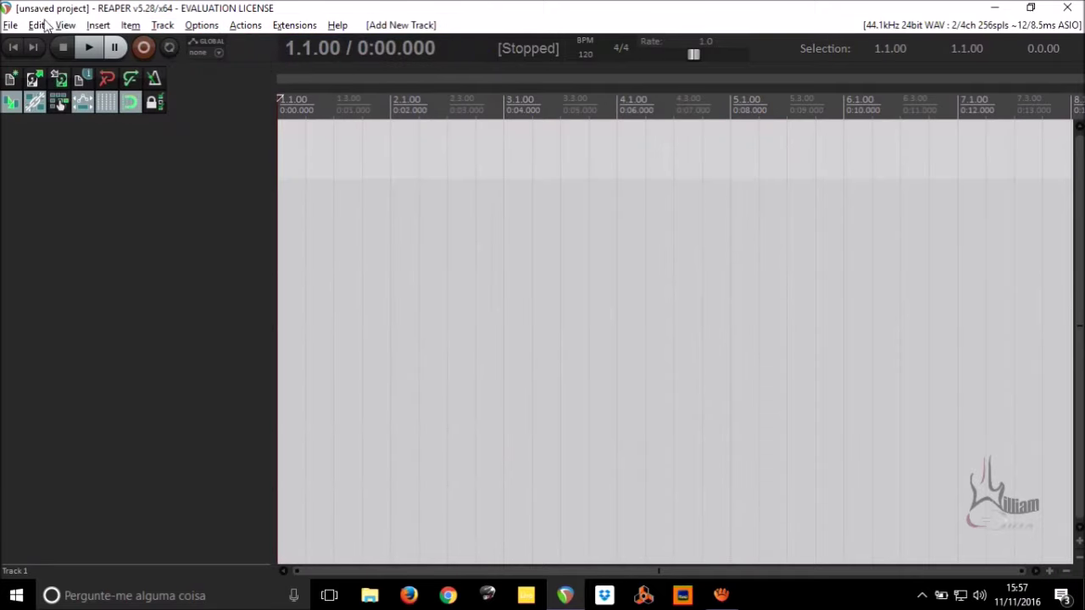
Add several new empty tracks to the project and undo all of the insertions.
{"action": "right_click", "coordinate": [138, 234]}
{"action": "left_click", "coordinate": [95, 223]}
{"action": "double_click", "coordinate": [95, 223]}
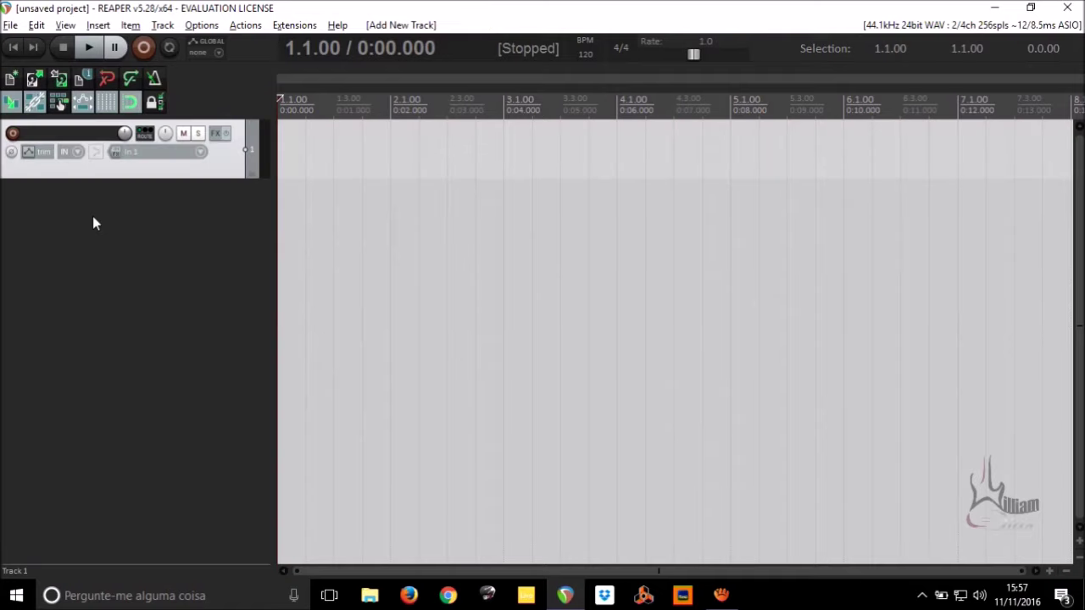
{"action": "key", "text": "ctrl+t"}
{"action": "key", "text": "ctrl+t"}
{"action": "key", "text": "ctrl+t"}
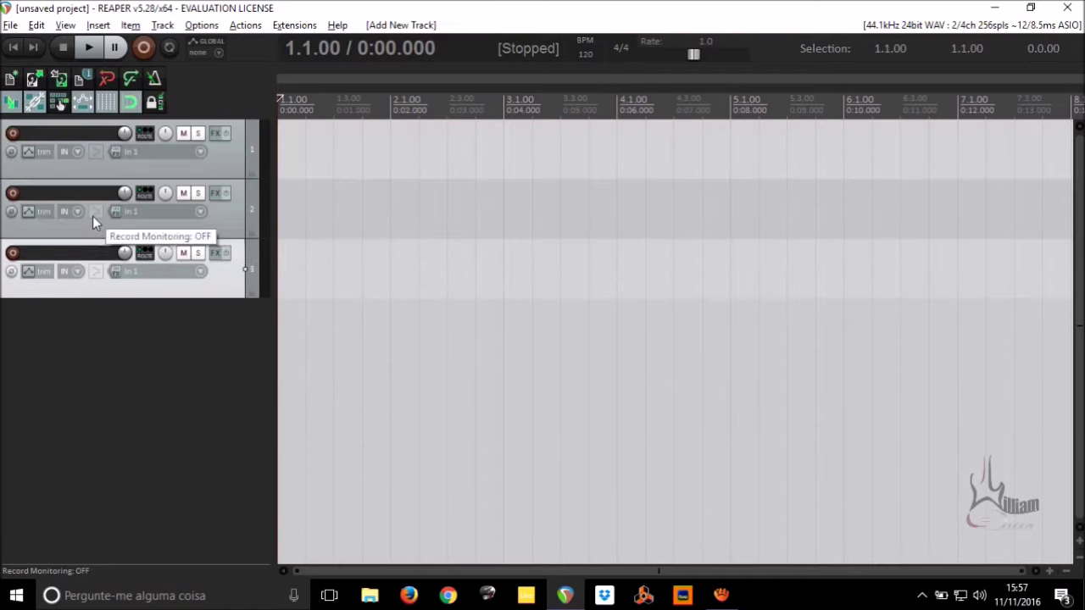
{"action": "key", "text": "ctrl+z"}
{"action": "key", "text": "ctrl+z"}
{"action": "key", "text": "ctrl+z"}
{"action": "key", "text": "ctrl+z"}
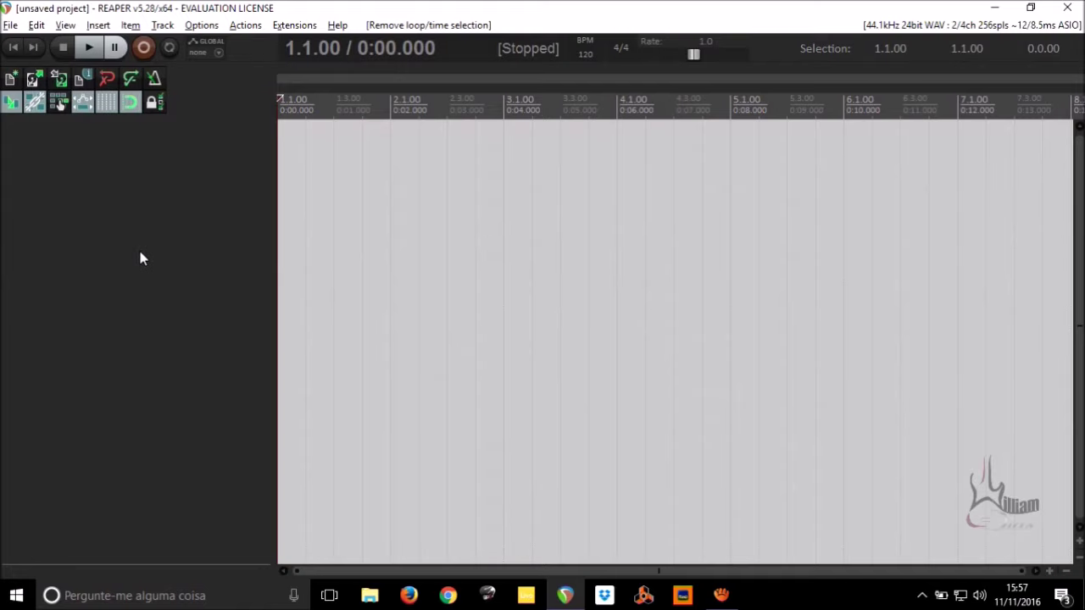
Insert three new tracks and delete the second and third ones.
{"action": "key", "text": "ctrl+t"}
{"action": "key", "text": "ctrl+t"}
{"action": "key", "text": "ctrl+t"}
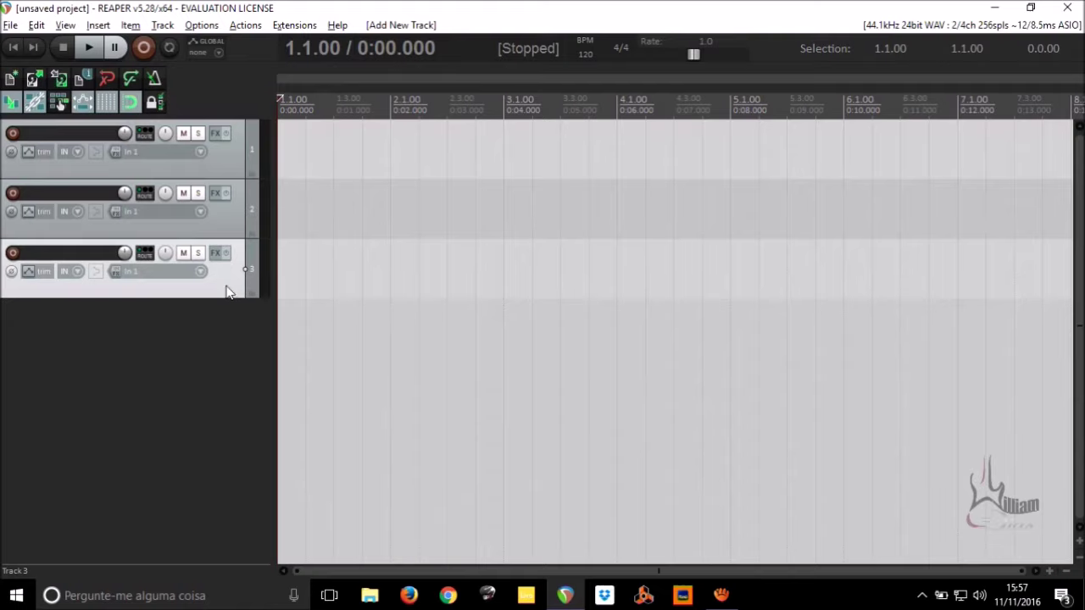
{"action": "left_click", "coordinate": [218, 219], "text": "shift"}
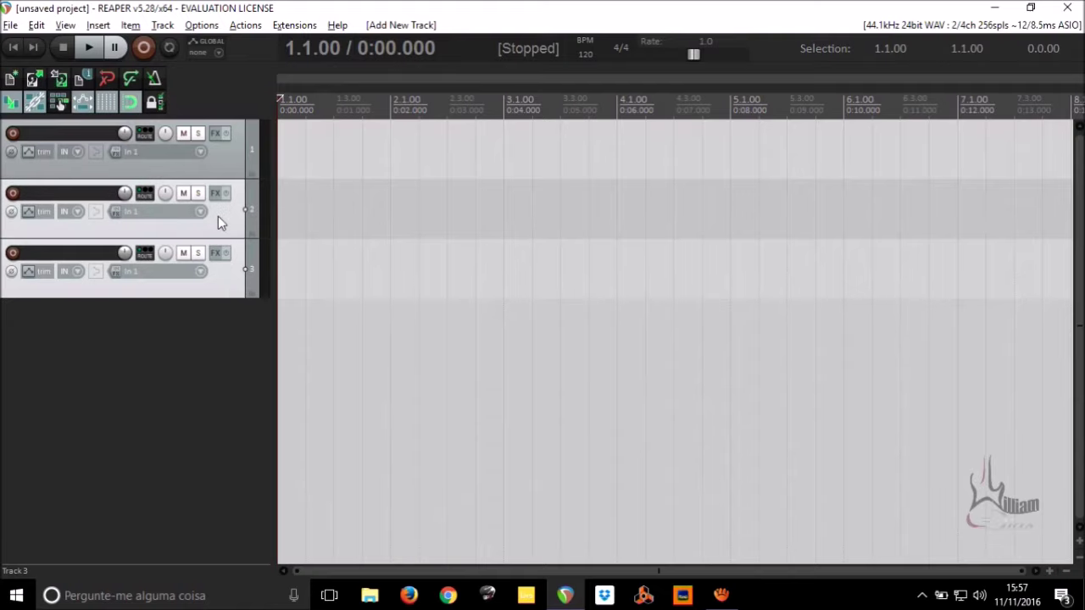
{"action": "key", "text": "Delete"}
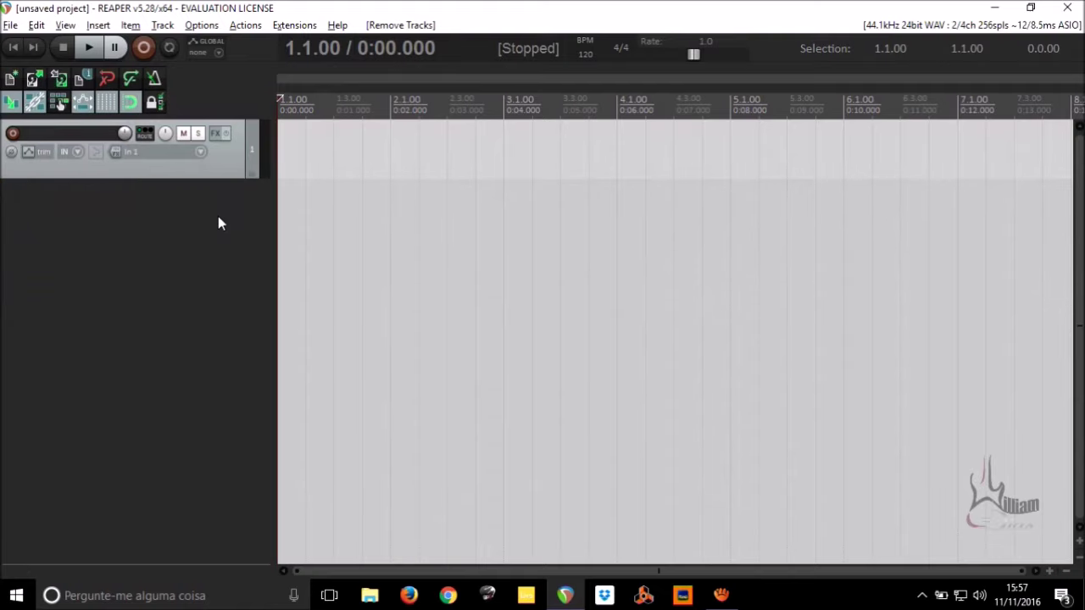
Make the remaining track slightly taller and name it VISUAL.
{"action": "left_click", "coordinate": [228, 170]}
{"action": "left_click_drag", "start_coordinate": [225, 177], "coordinate": [225, 196]}
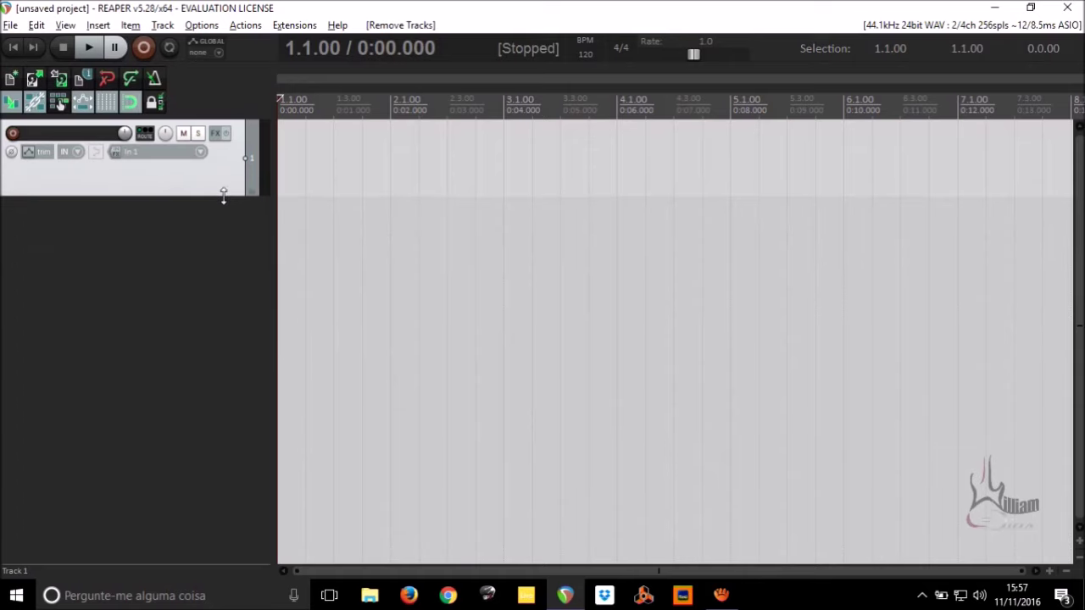
{"action": "double_click", "coordinate": [76, 133]}
{"action": "type", "text": "vi"}
{"action": "key", "text": "BackSpace"}
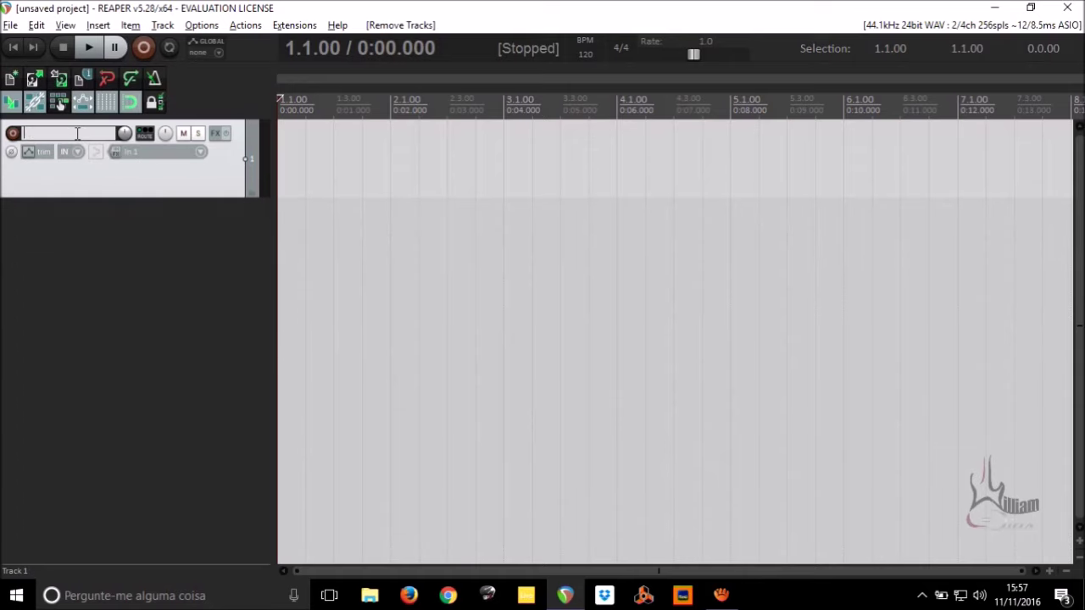
{"action": "type", "text": "VISUAL"}
{"action": "key", "text": "Return"}
{"action": "left_click", "coordinate": [158, 281]}
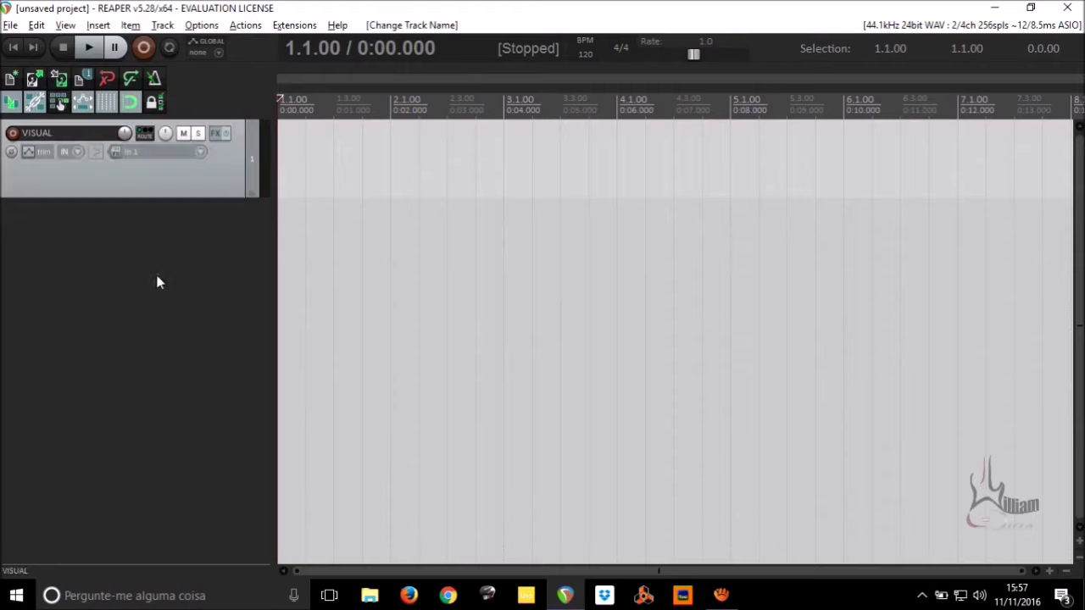
Insert an empty item at the project start on the VISUAL track.
{"action": "left_click", "coordinate": [236, 174]}
{"action": "left_click", "coordinate": [334, 163]}
{"action": "key", "text": "Home"}
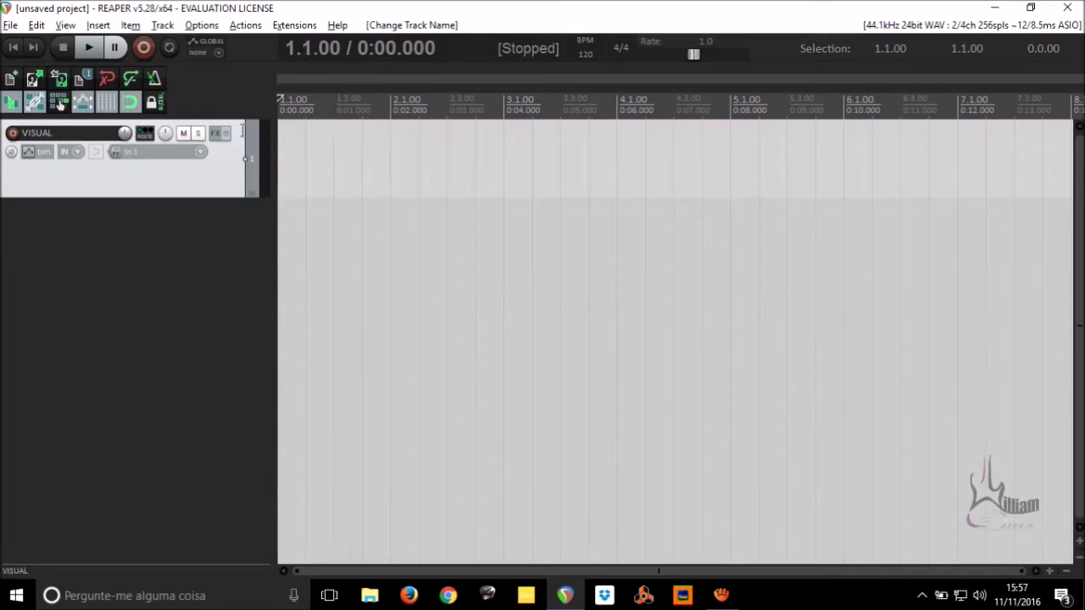
{"action": "left_click", "coordinate": [98, 26]}
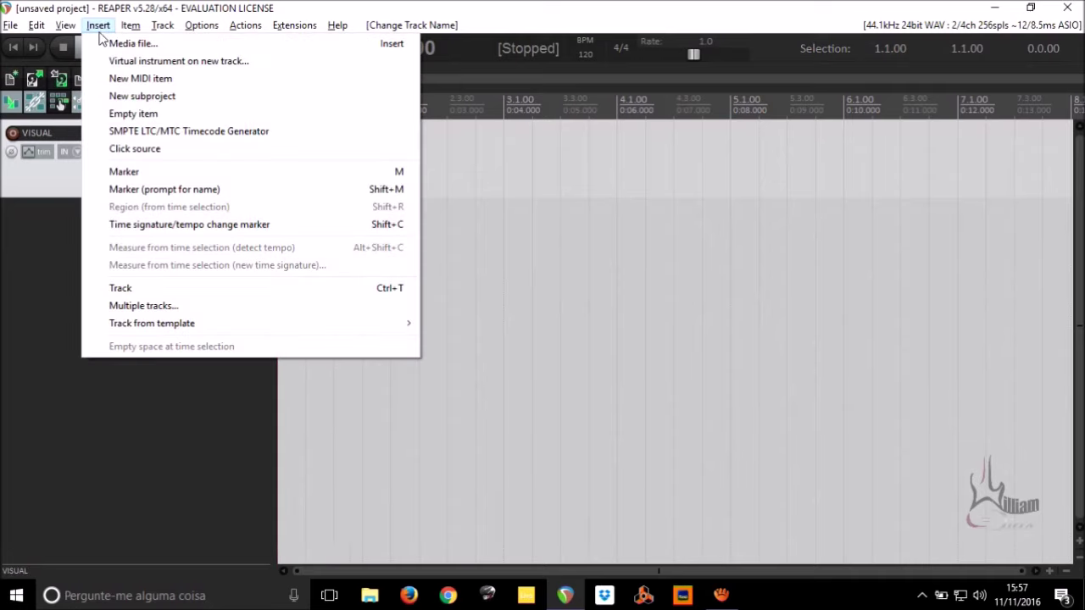
{"action": "left_click", "coordinate": [121, 116]}
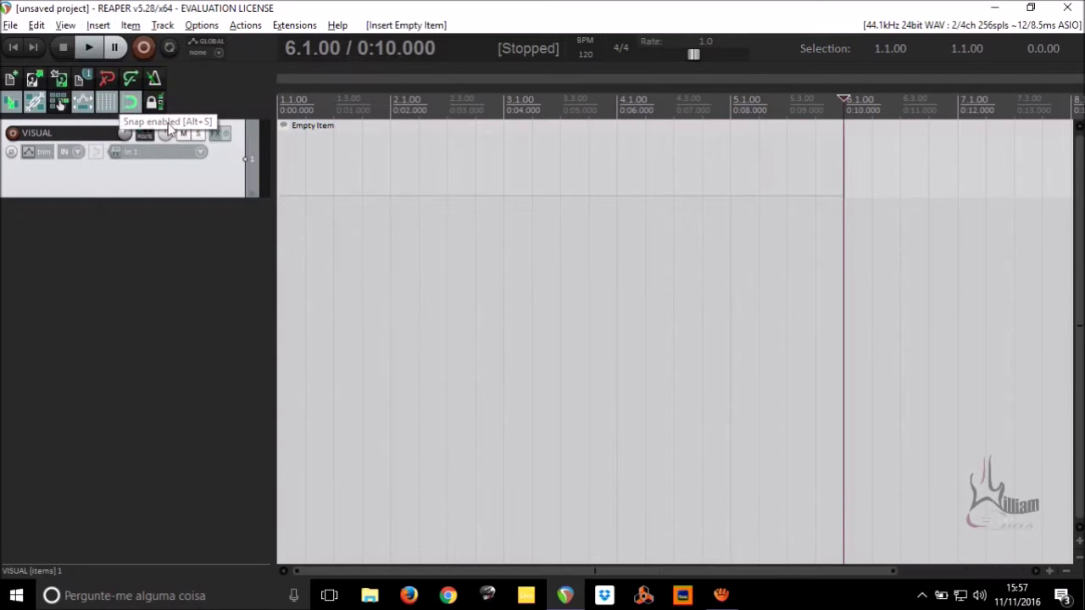
Move the empty item along the VISUAL track so that it starts at about bar 3.
{"action": "left_click", "coordinate": [532, 279]}
{"action": "left_click", "coordinate": [495, 172]}
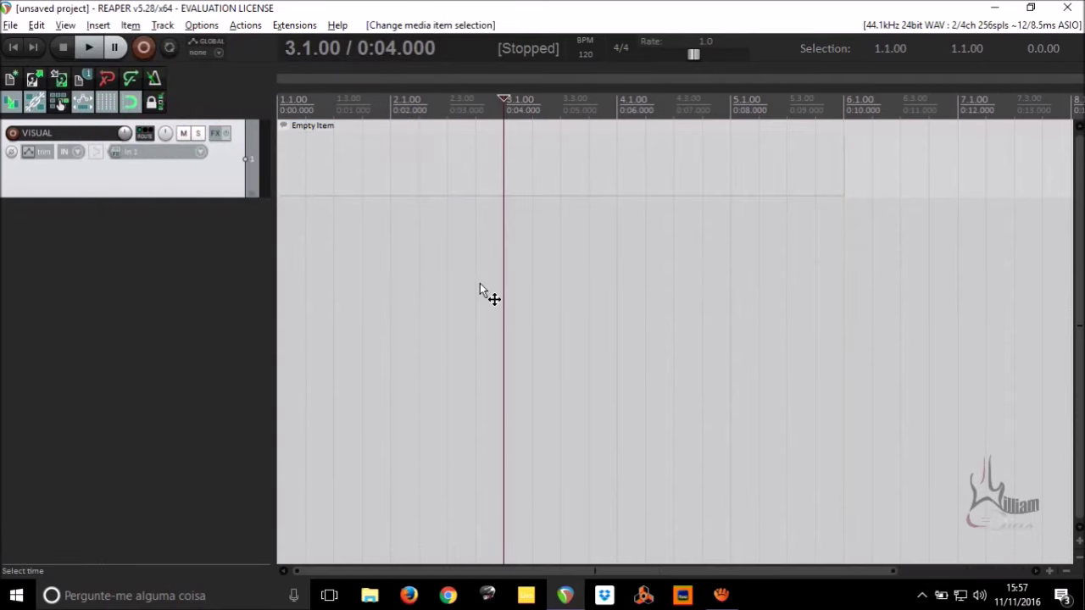
{"action": "left_click", "coordinate": [450, 256]}
{"action": "left_click", "coordinate": [422, 153]}
{"action": "left_click_drag", "start_coordinate": [423, 155], "coordinate": [675, 167]}
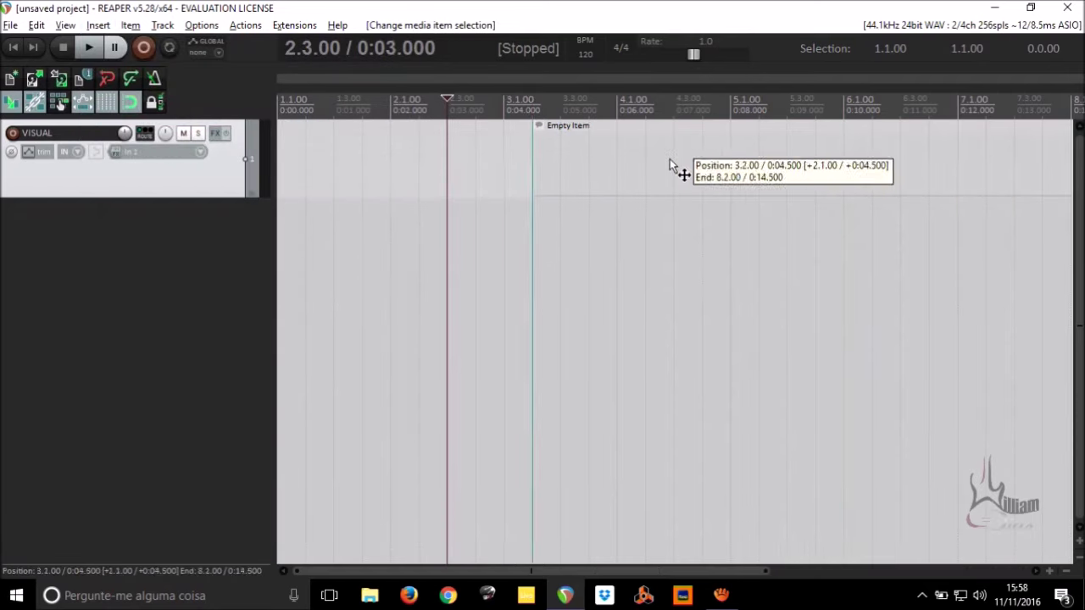
{"action": "left_click", "coordinate": [653, 259]}
Lengthen the empty item to 11 bars and place it at the start of the project.
{"action": "scroll", "coordinate": [653, 223], "scroll_direction": "down", "scroll_amount": 3}
{"action": "left_click_drag", "start_coordinate": [525, 176], "coordinate": [780, 284]}
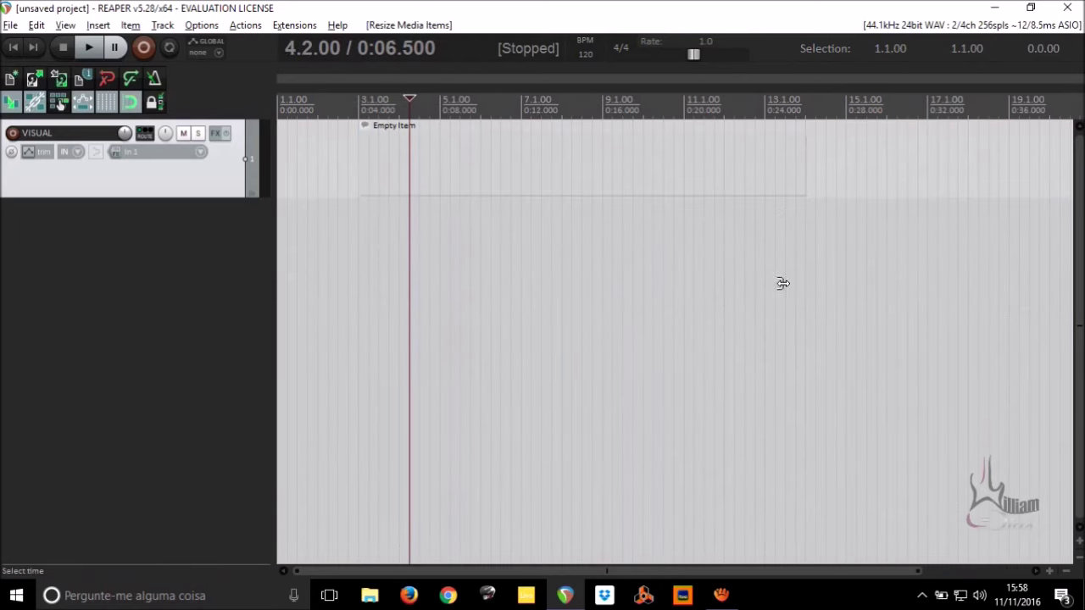
{"action": "left_click", "coordinate": [780, 283]}
{"action": "left_click_drag", "start_coordinate": [715, 177], "coordinate": [598, 168]}
Write the note ALELUIA in the empty item and stretch the text to fit the item.
{"action": "double_click", "coordinate": [417, 161]}
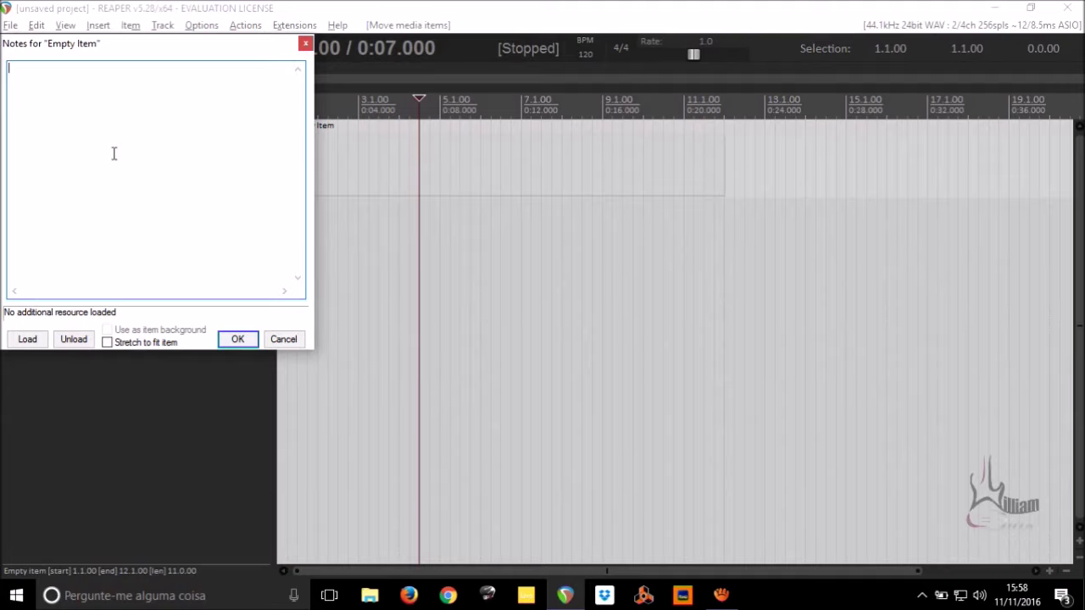
{"action": "type", "text": "ALELUIA"}
{"action": "left_click", "coordinate": [245, 341]}
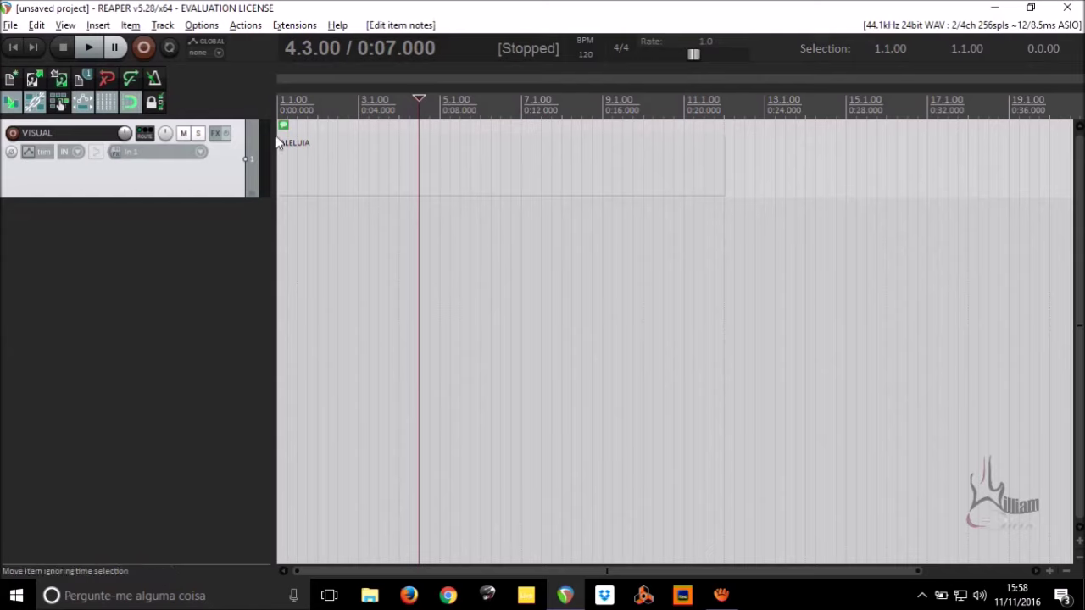
{"action": "double_click", "coordinate": [361, 159]}
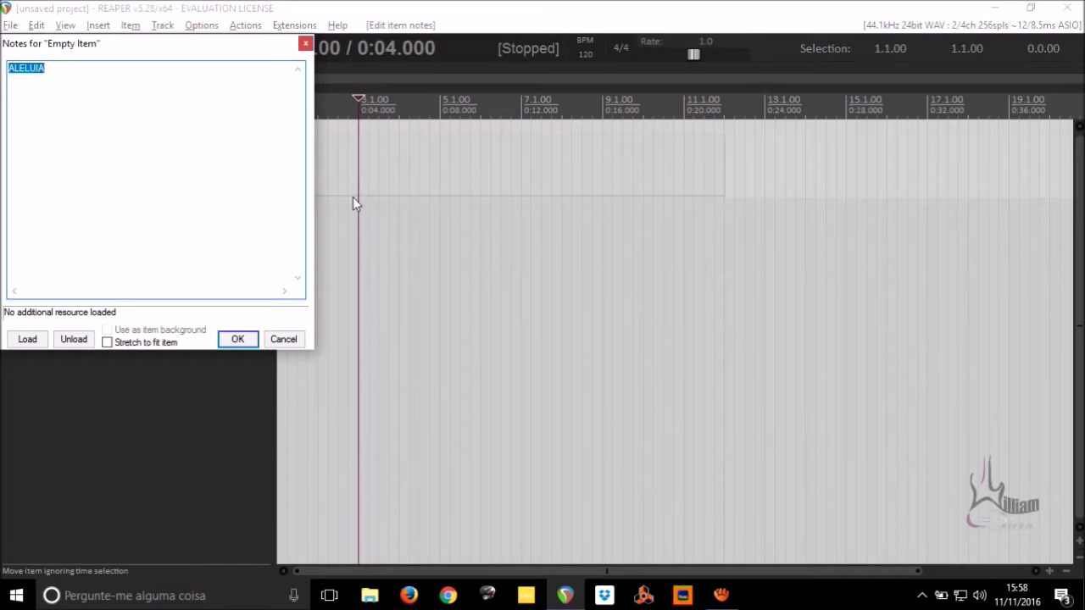
{"action": "left_click", "coordinate": [107, 342]}
{"action": "left_click", "coordinate": [239, 340]}
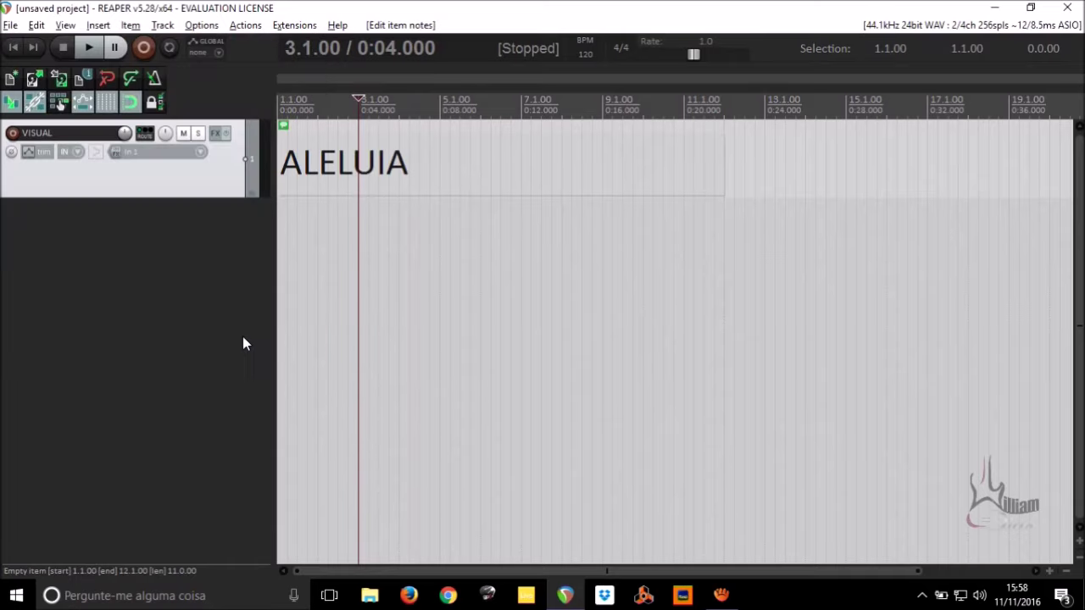
Set the ALELUIA item's custom colour to cyan (red 0, green 255, blue 255).
{"action": "scroll", "coordinate": [662, 280], "scroll_direction": "down", "scroll_amount": 2}
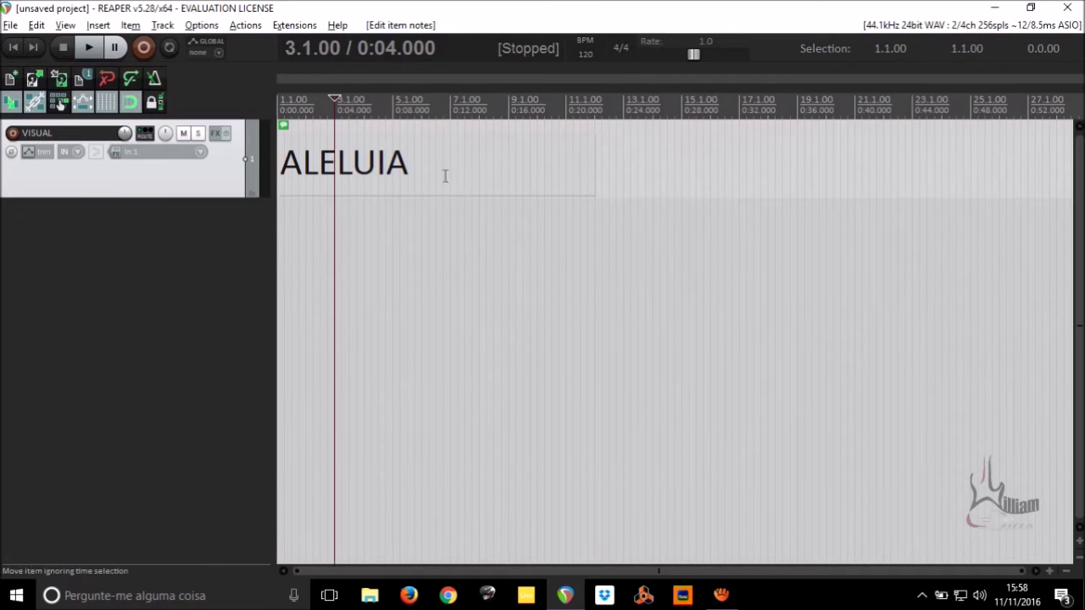
{"action": "right_click", "coordinate": [389, 154]}
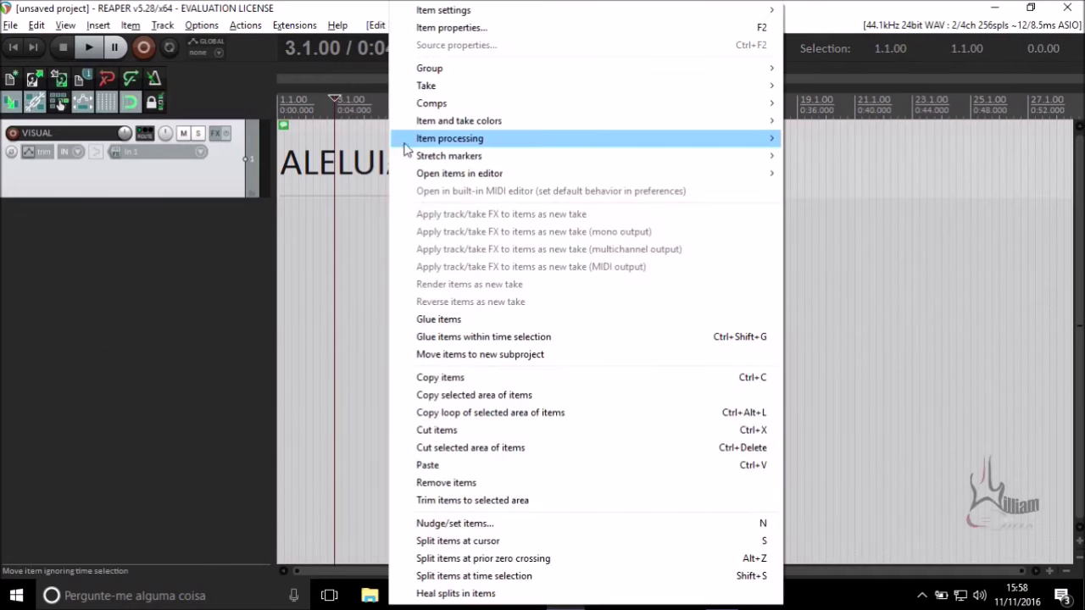
{"action": "mouse_move", "coordinate": [434, 138]}
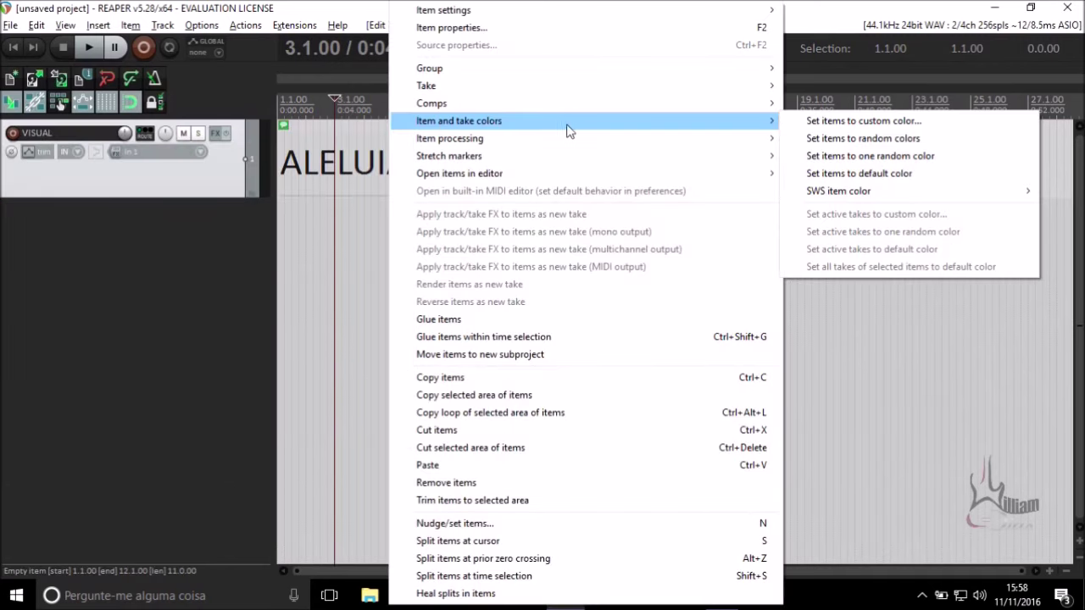
{"action": "left_click", "coordinate": [877, 127]}
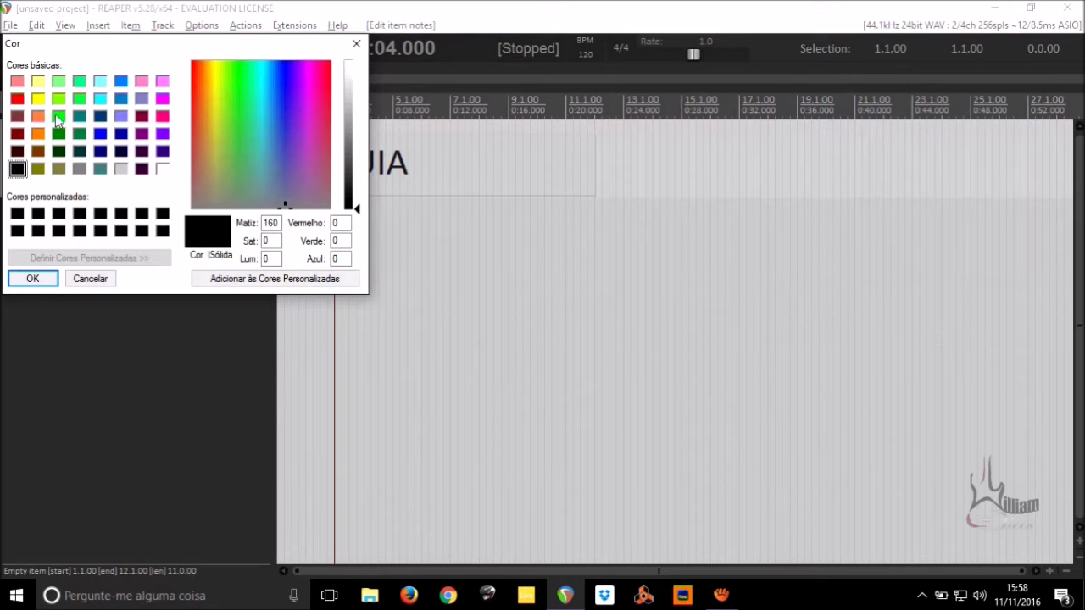
{"action": "left_click", "coordinate": [101, 99]}
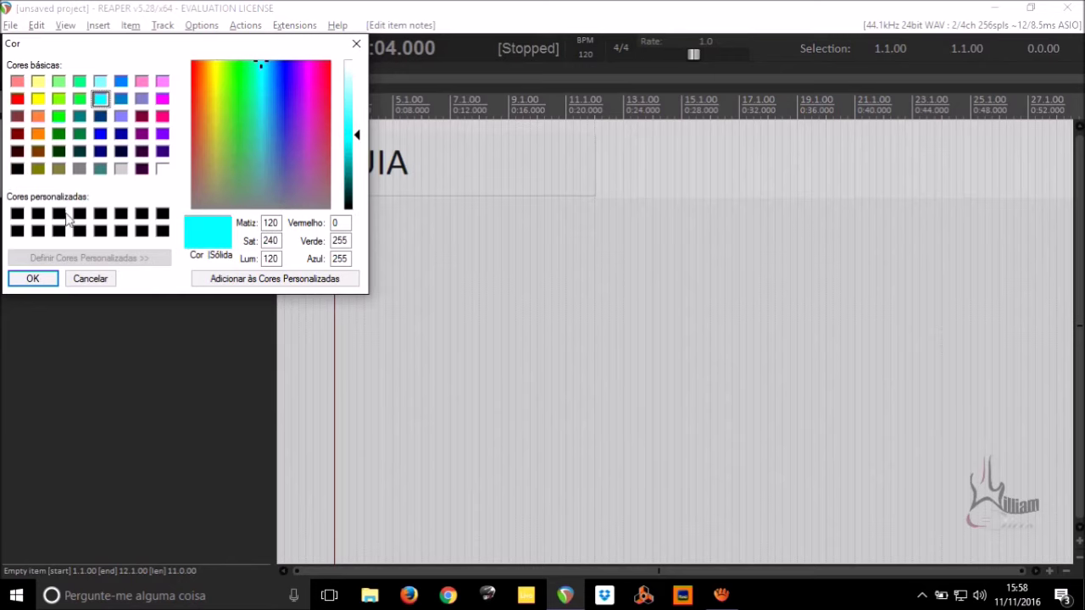
{"action": "left_click", "coordinate": [32, 279]}
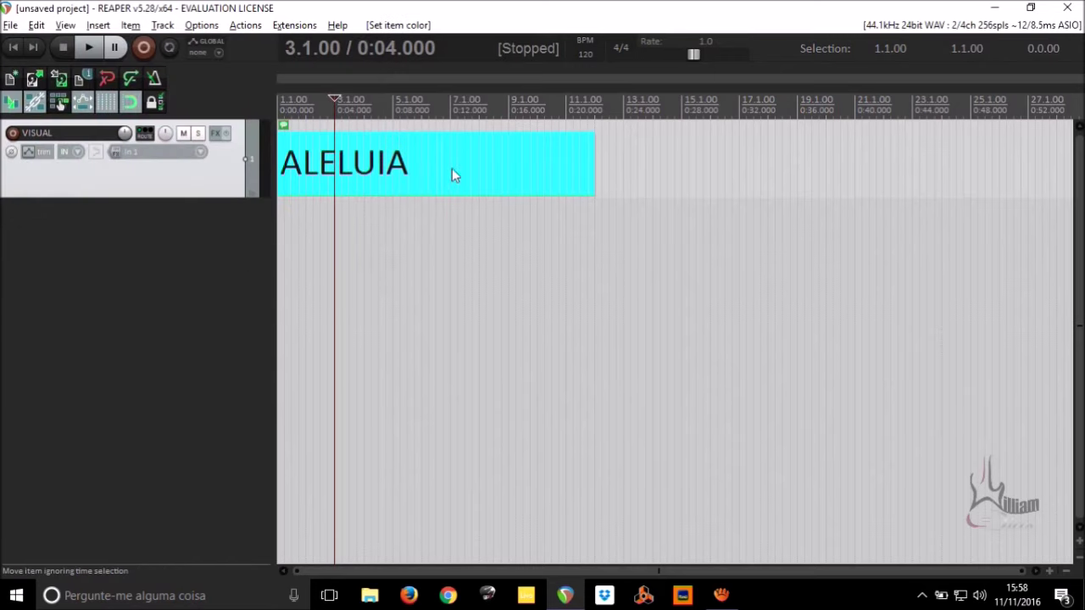
Add a second track and set its custom colour to the same cyan (red 0, green 255, blue 255).
{"action": "double_click", "coordinate": [194, 302]}
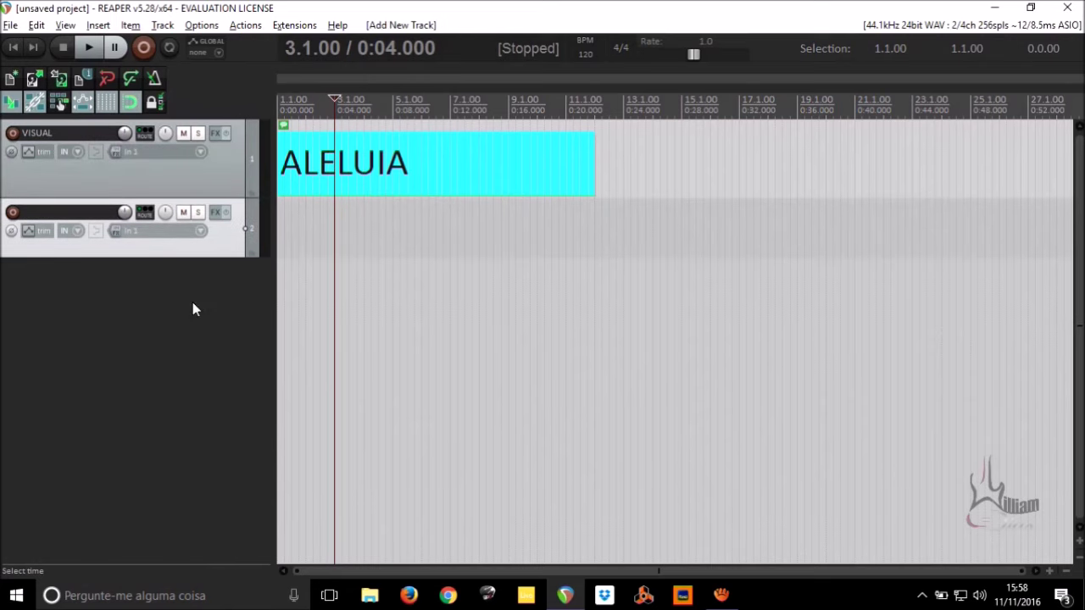
{"action": "right_click", "coordinate": [229, 251]}
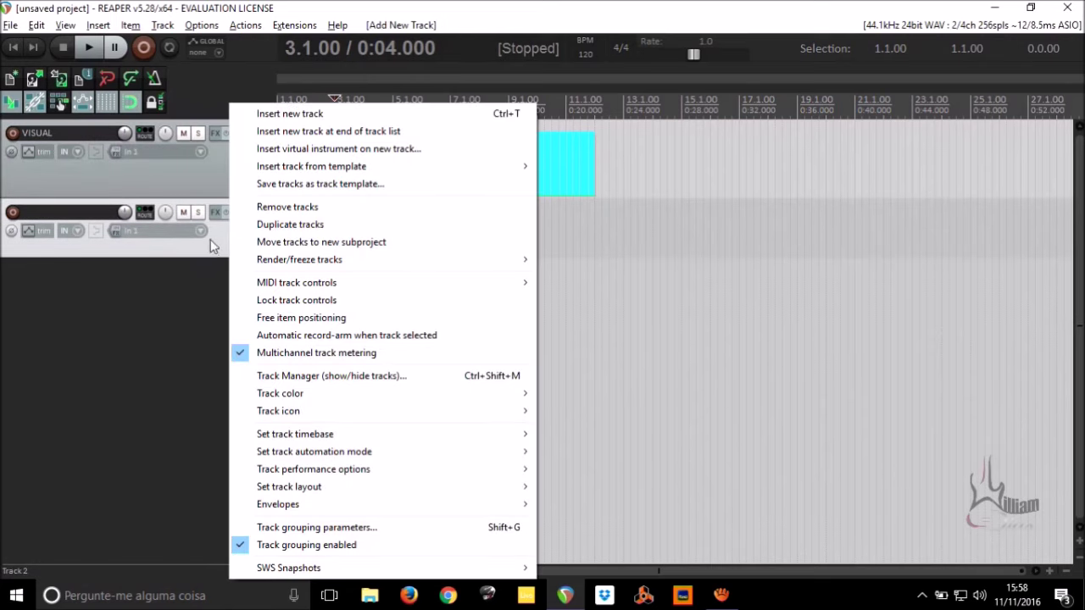
{"action": "mouse_move", "coordinate": [500, 399]}
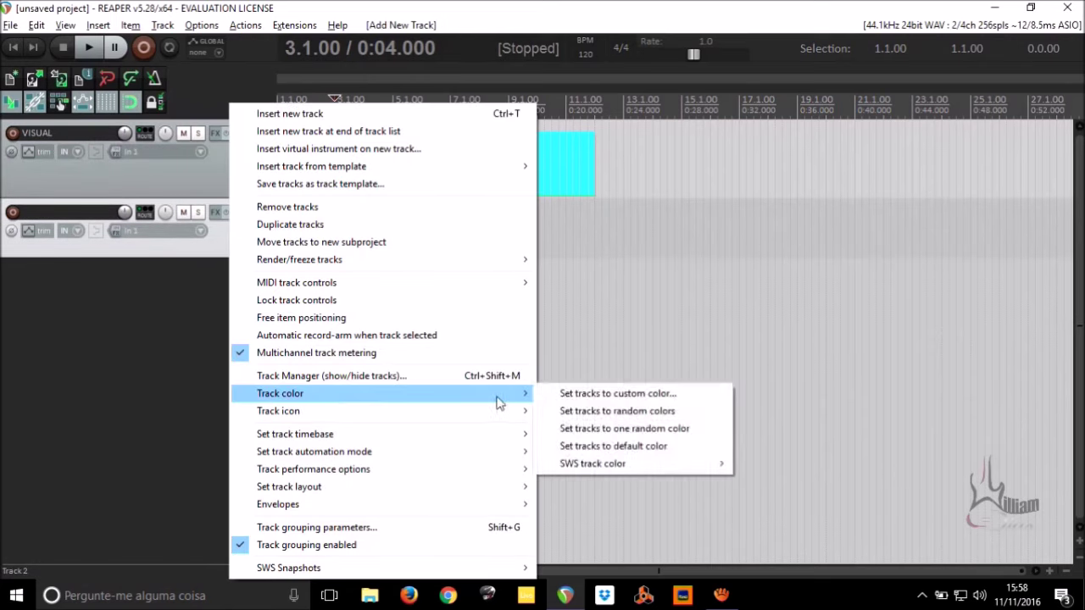
{"action": "left_click", "coordinate": [587, 396]}
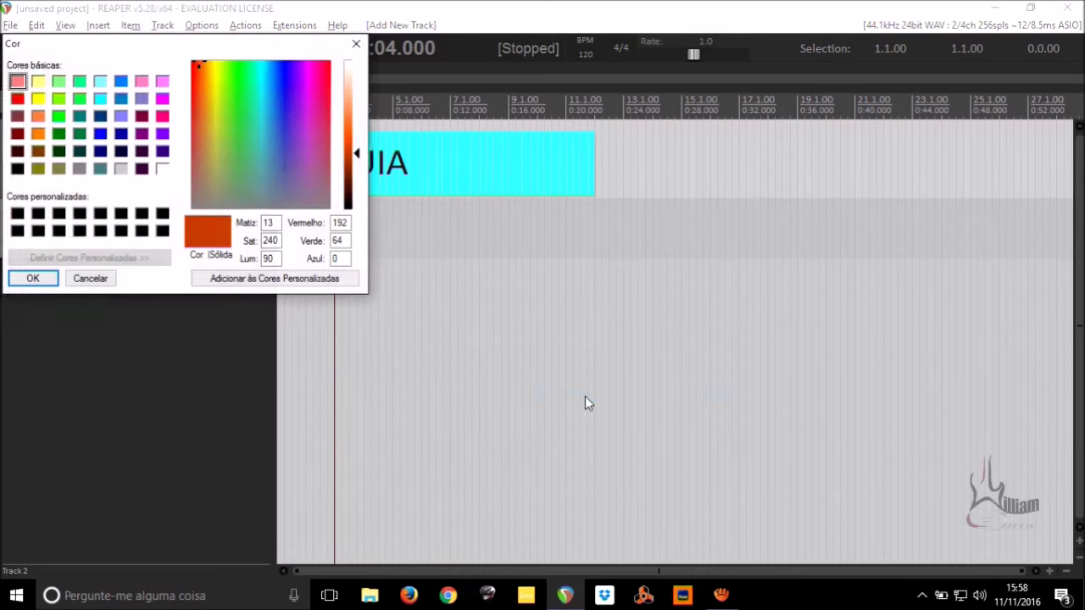
{"action": "left_click", "coordinate": [101, 101]}
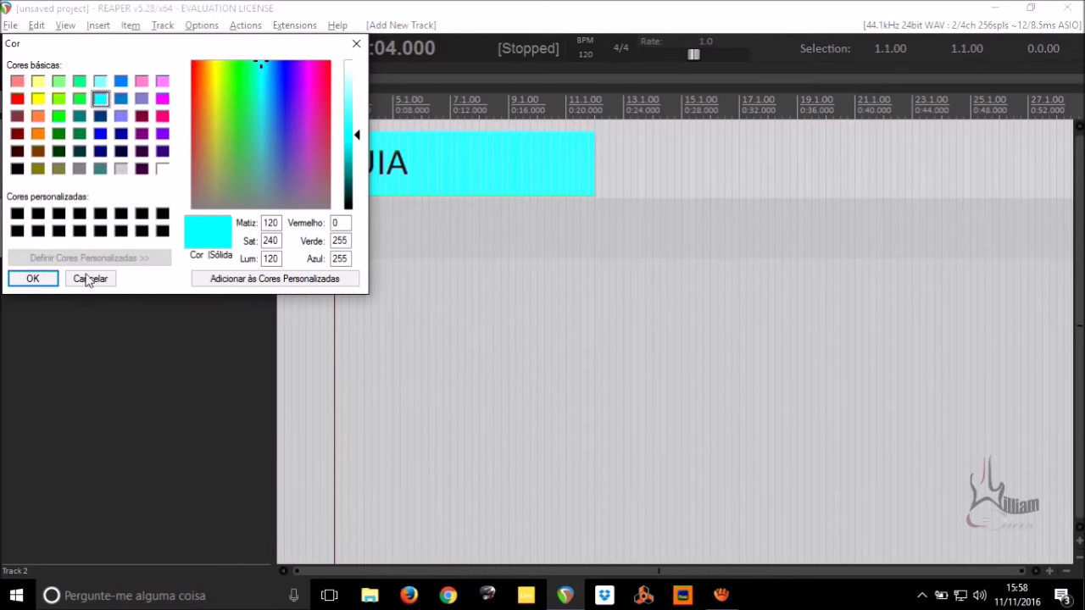
{"action": "left_click", "coordinate": [30, 279]}
Name the cyan second track ALELUIA.
{"action": "double_click", "coordinate": [90, 212]}
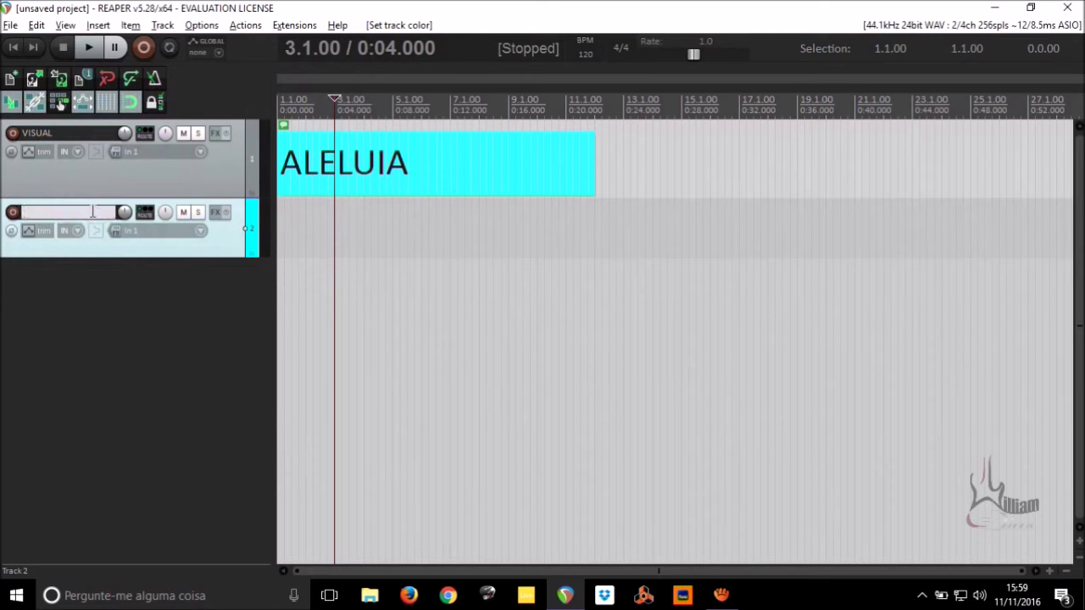
{"action": "type", "text": "ALELUIA"}
{"action": "key", "text": "Return"}
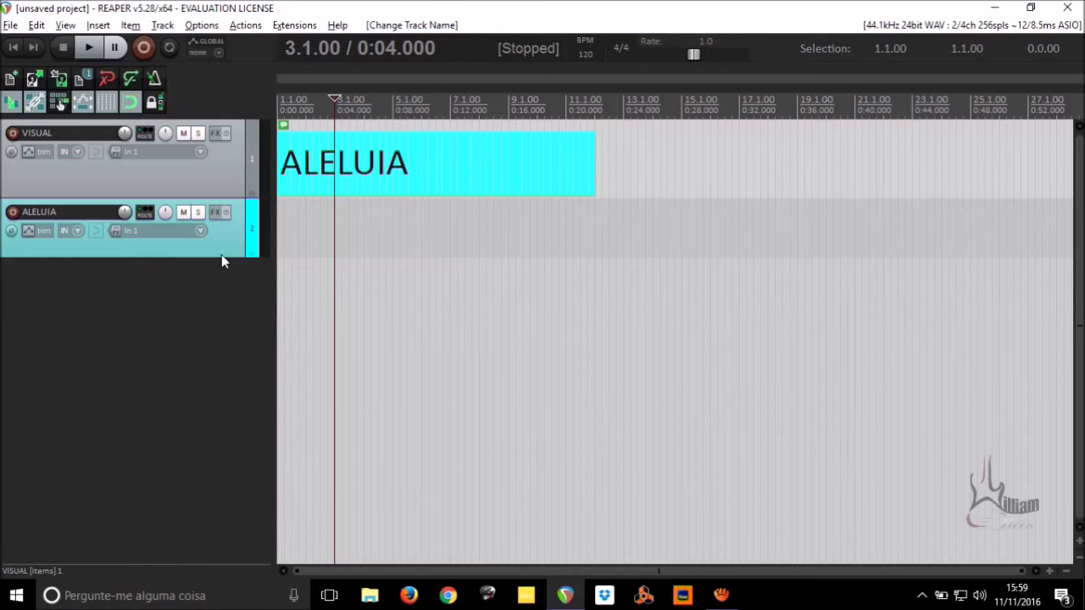
Add a third track and turn the ALELUIA track into the folder that contains it.
{"action": "double_click", "coordinate": [217, 326]}
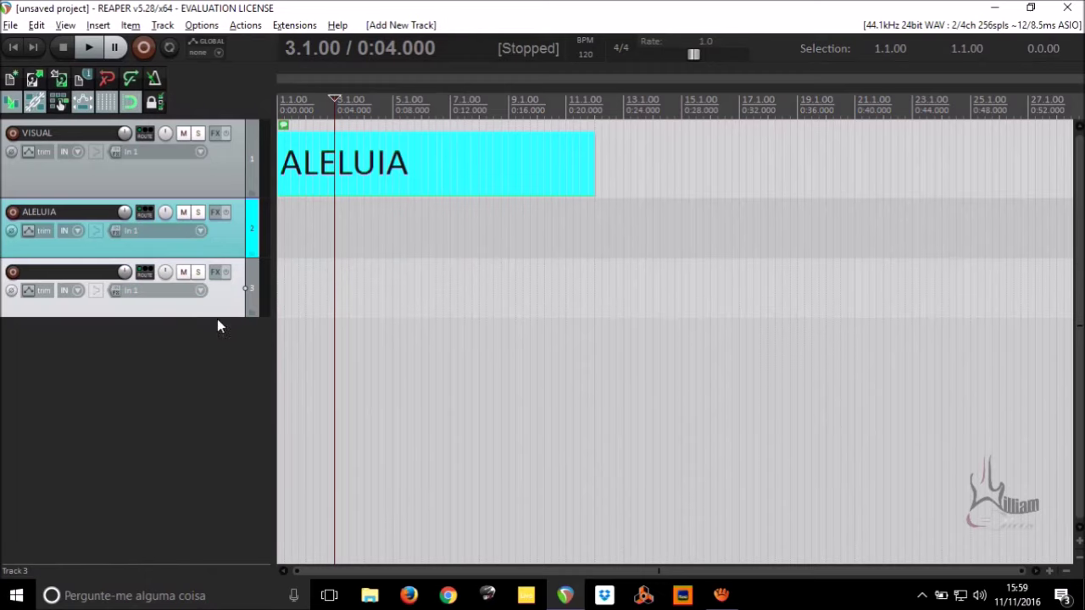
{"action": "left_click", "coordinate": [252, 254]}
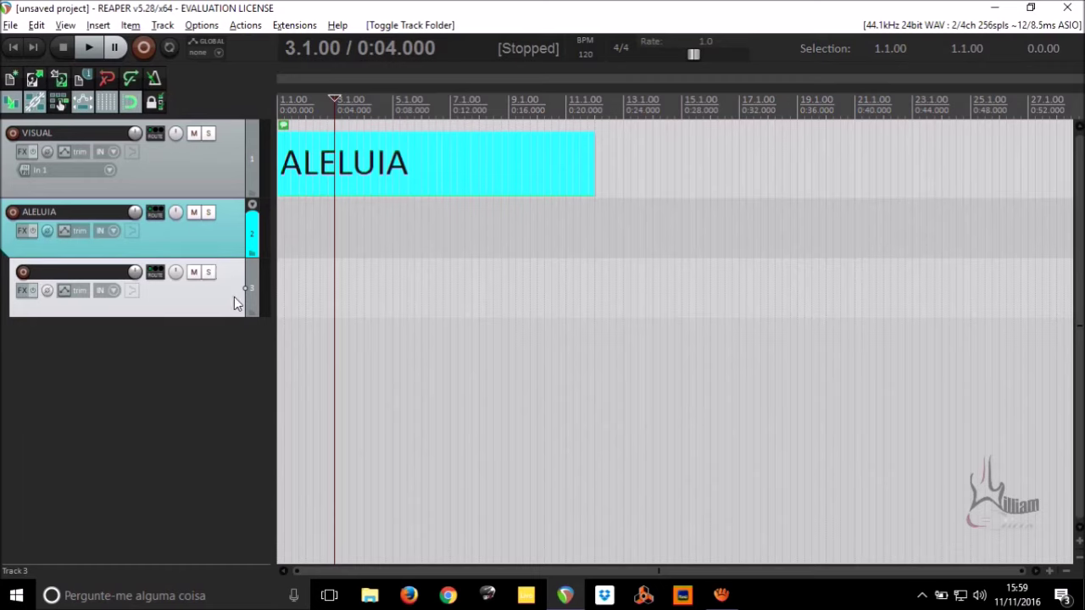
{"action": "left_click", "coordinate": [393, 289]}
{"action": "key", "text": "Home"}
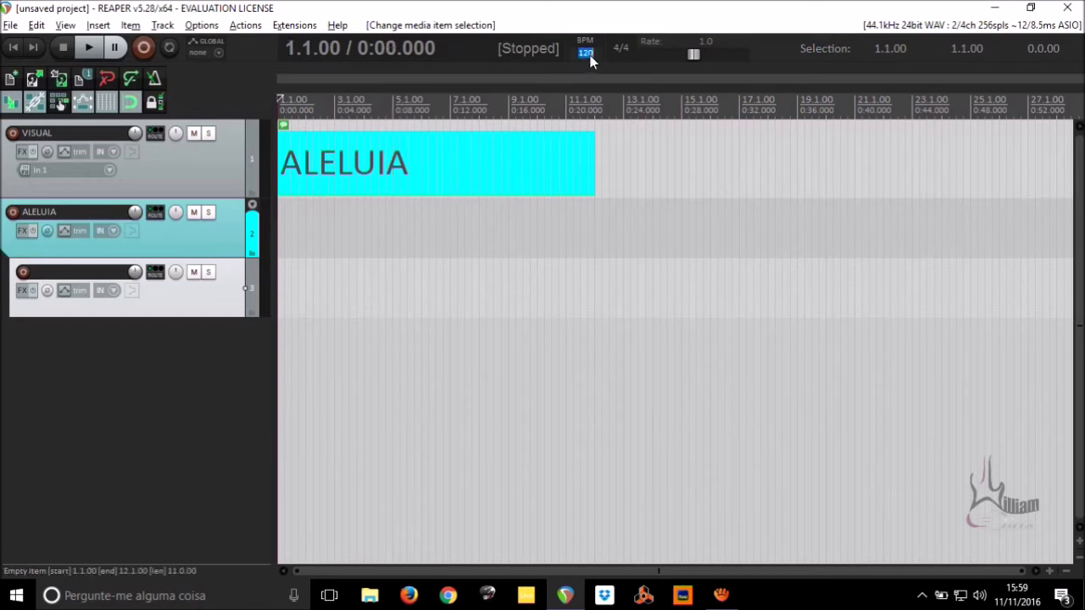
Set the project tempo to 180 BPM and return the edit cursor to the project start.
{"action": "left_click", "coordinate": [624, 152]}
{"action": "key", "text": "Left"}
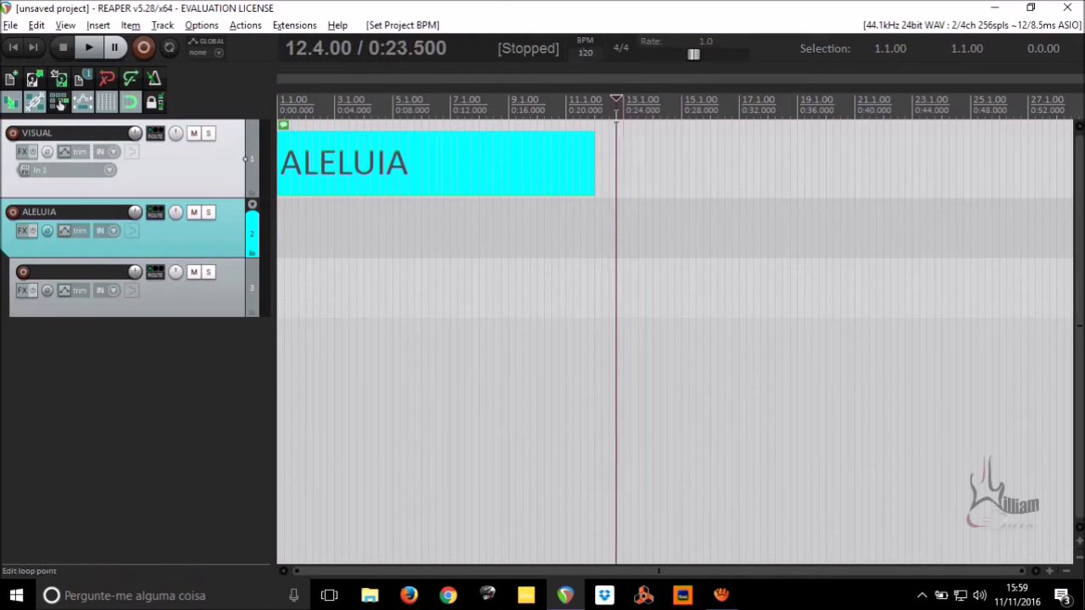
{"action": "left_click", "coordinate": [586, 54]}
{"action": "type", "text": "180"}
{"action": "key", "text": "Return"}
{"action": "left_click", "coordinate": [602, 261]}
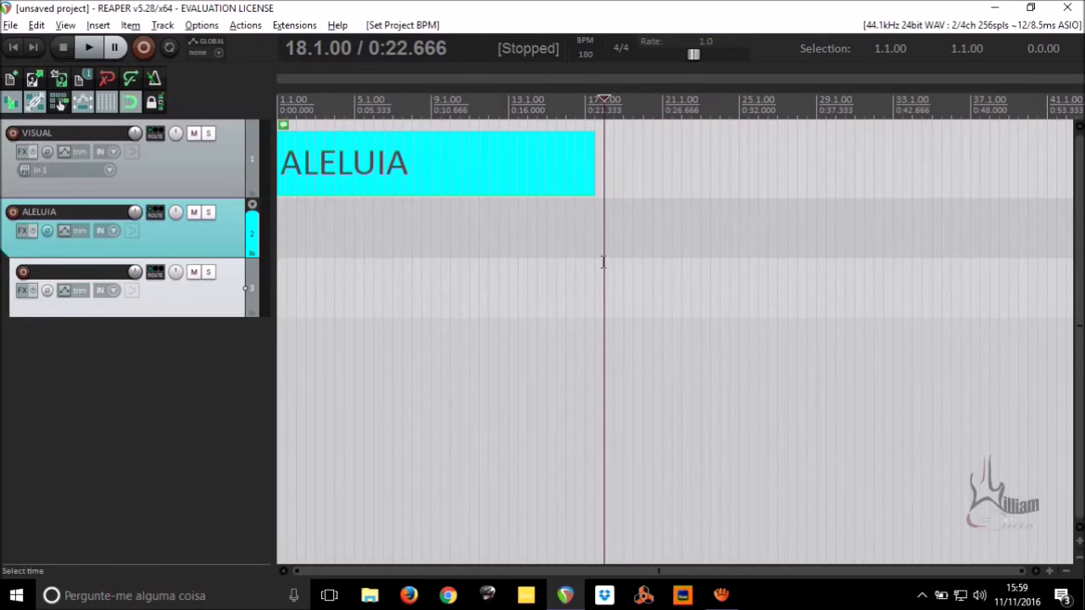
{"action": "key", "text": "Home"}
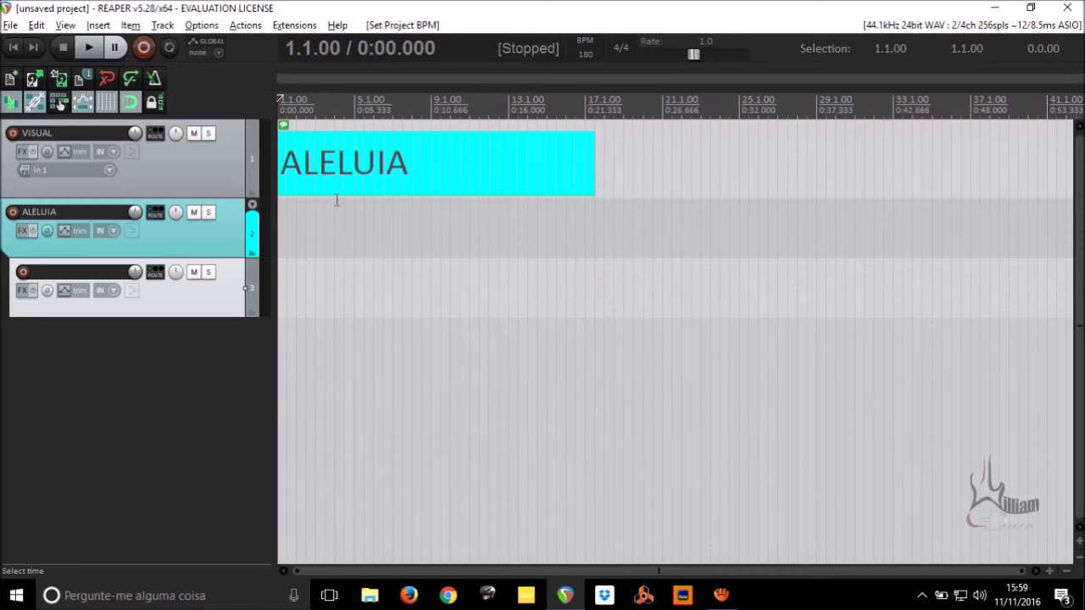
Make a time selection from 2.3.00 to 3.2.00 and clear it again.
{"action": "scroll", "coordinate": [986, 160], "scroll_direction": "down", "scroll_amount": 3}
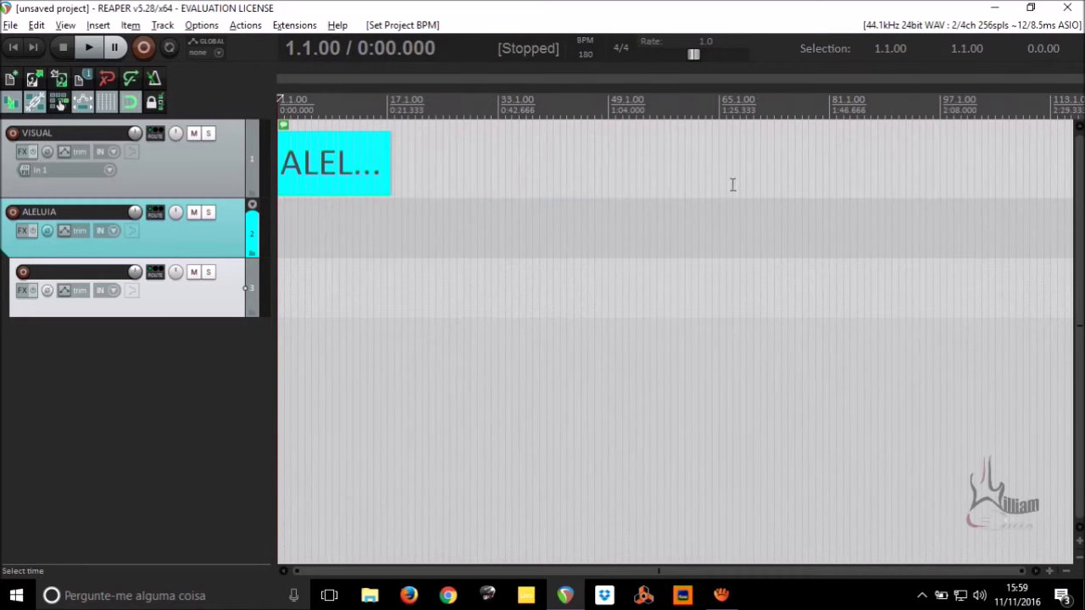
{"action": "scroll", "coordinate": [731, 184], "scroll_direction": "up", "scroll_amount": 2}
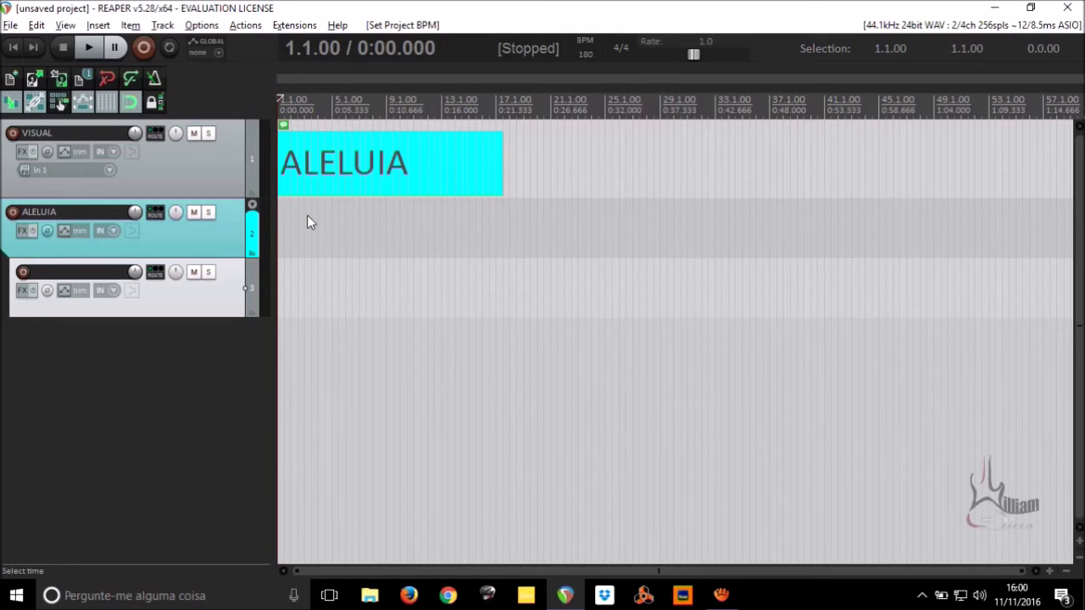
{"action": "scroll", "coordinate": [352, 268], "scroll_direction": "up", "scroll_amount": 2}
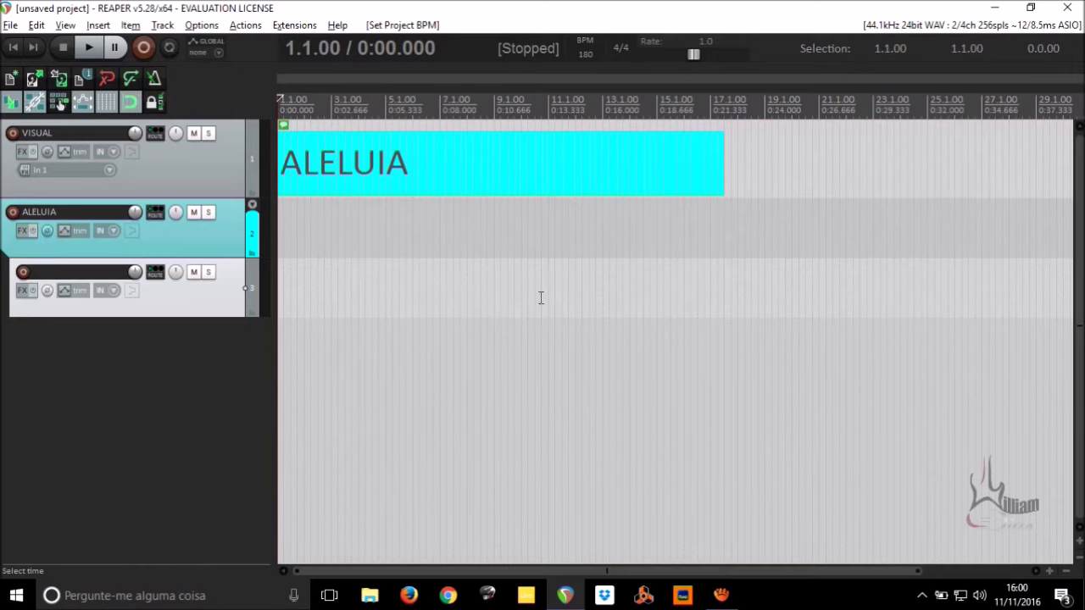
{"action": "scroll", "coordinate": [459, 257], "scroll_direction": "up", "scroll_amount": 2}
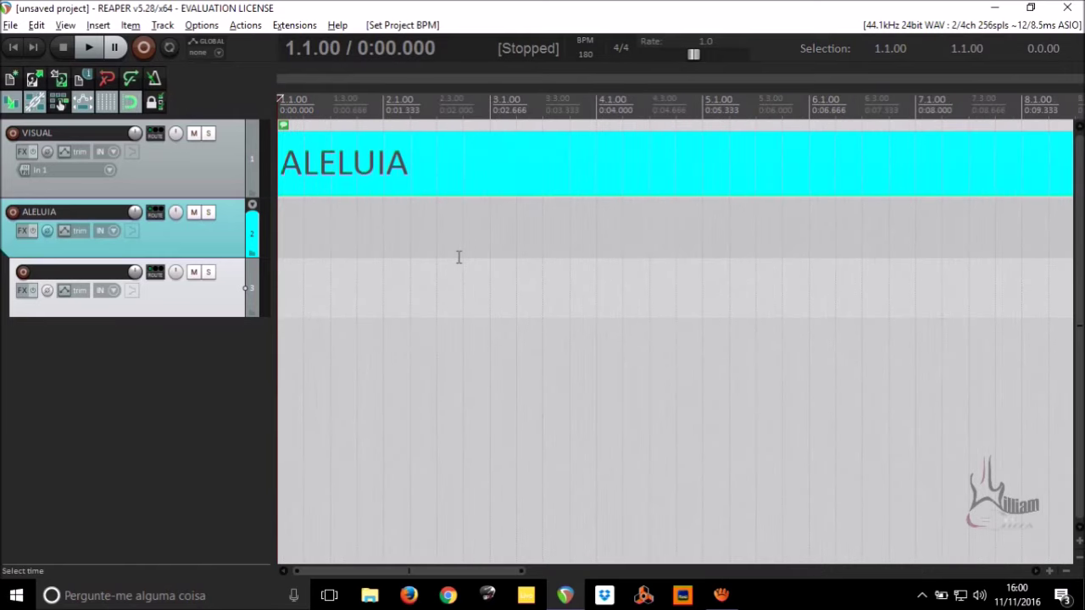
{"action": "left_click_drag", "start_coordinate": [437, 272], "coordinate": [505, 290]}
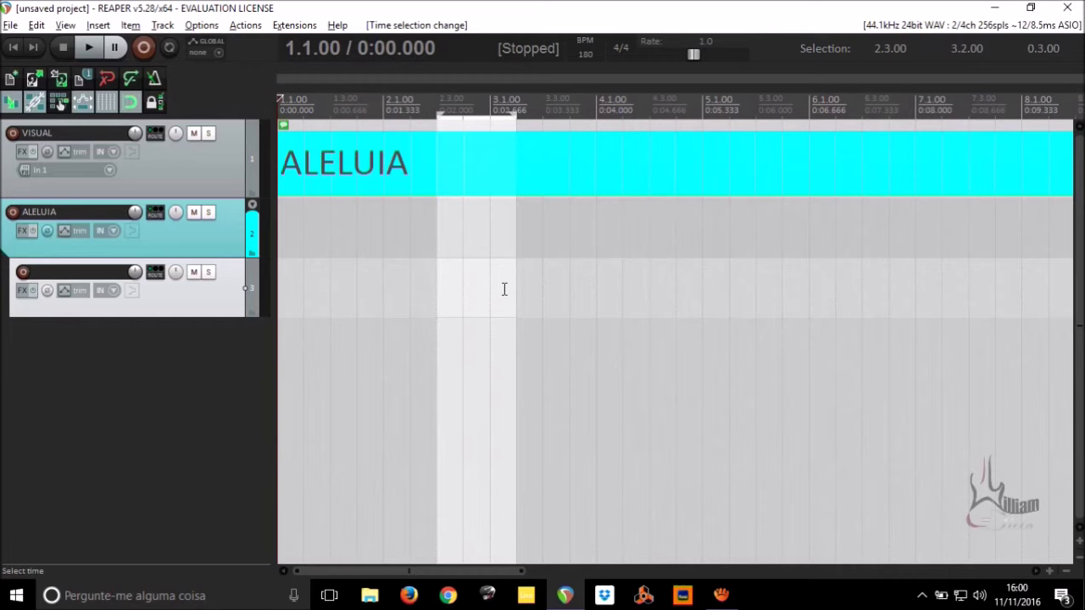
{"action": "key", "text": "Escape"}
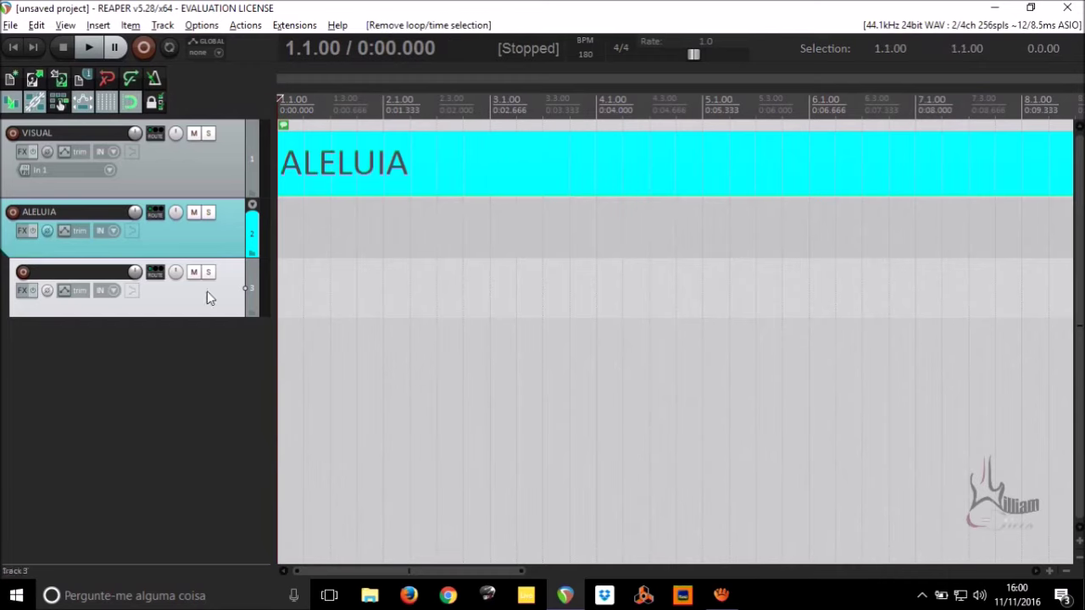
Start importing a media file and browse to the ALELUIA 180 folder inside Áudios on the Área de Trabalho.
{"action": "left_click", "coordinate": [97, 26]}
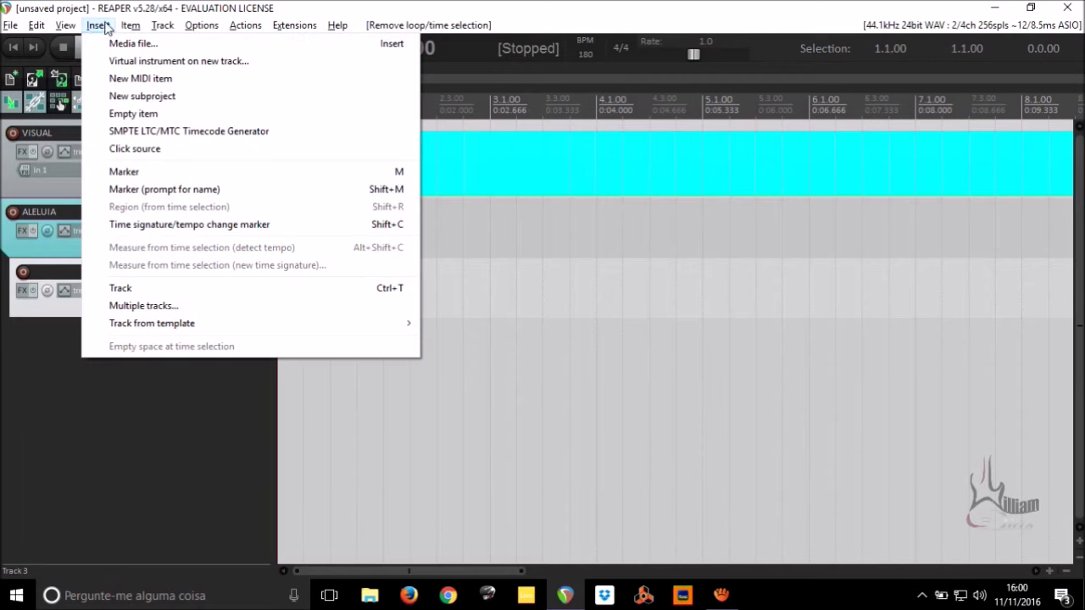
{"action": "left_click", "coordinate": [111, 47]}
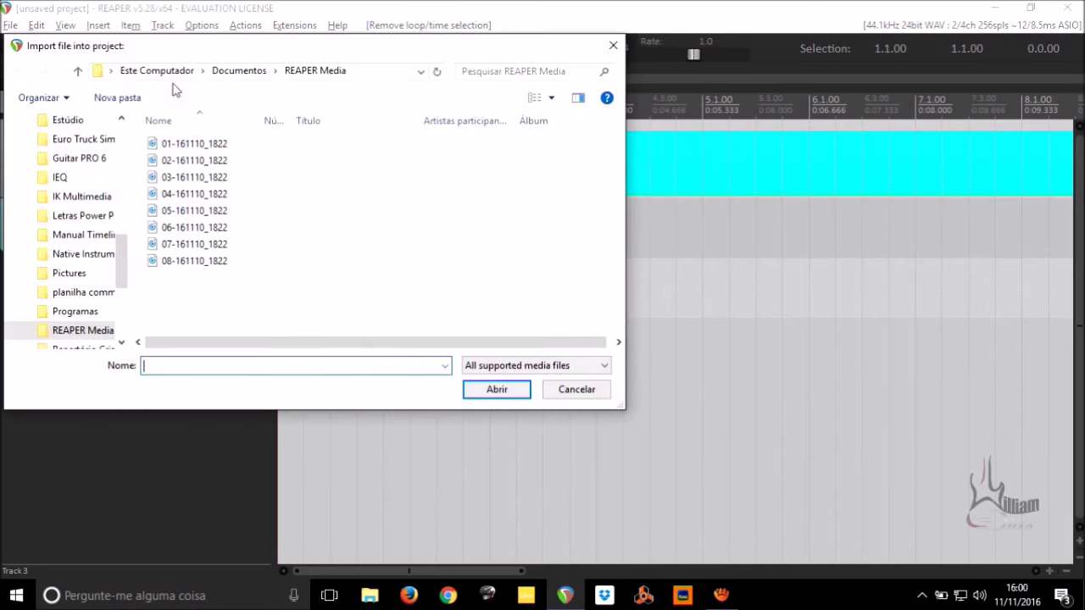
{"action": "left_click", "coordinate": [164, 72]}
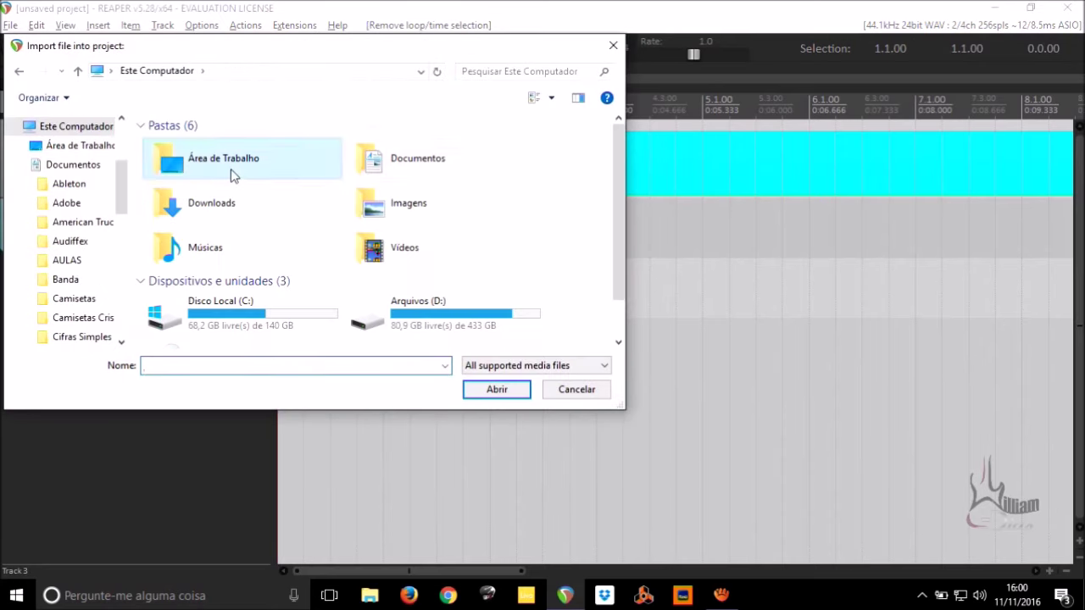
{"action": "double_click", "coordinate": [230, 169]}
{"action": "double_click", "coordinate": [176, 140]}
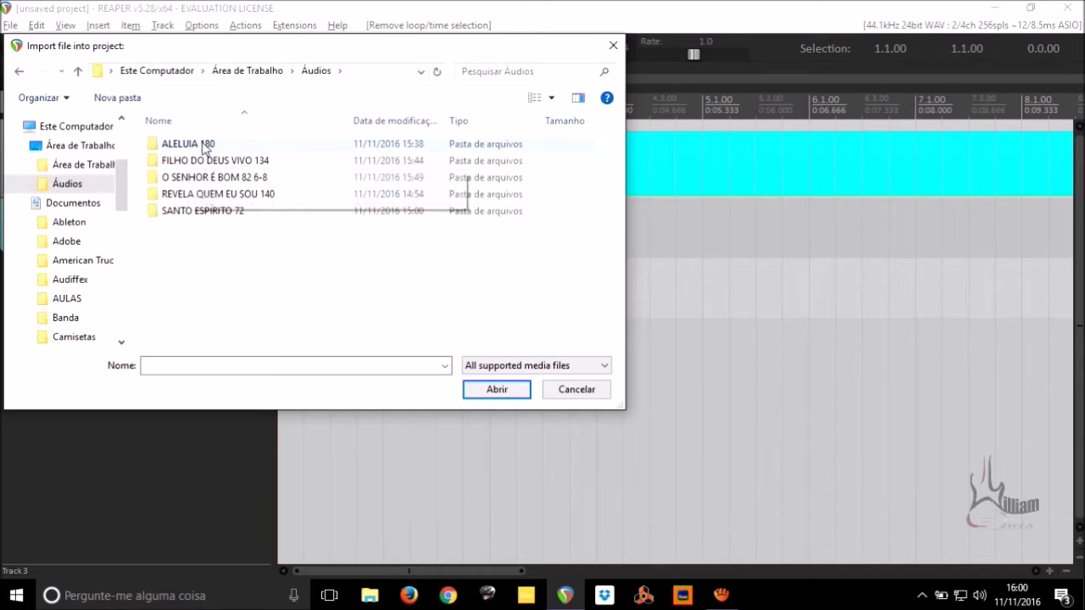
{"action": "double_click", "coordinate": [204, 145]}
Import all the audio files in the ALELUIA 180 folder, from BACK to VIOLÃO, onto separate tracks.
{"action": "left_click", "coordinate": [174, 145]}
{"action": "scroll", "coordinate": [175, 148], "scroll_direction": "down", "scroll_amount": 1}
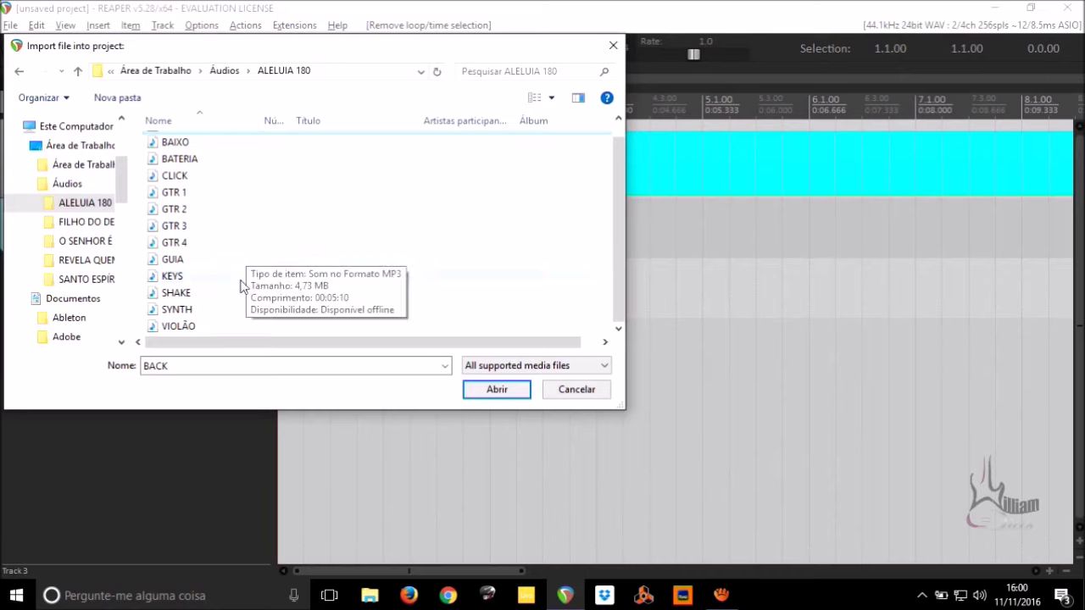
{"action": "left_click", "coordinate": [191, 326], "text": "shift"}
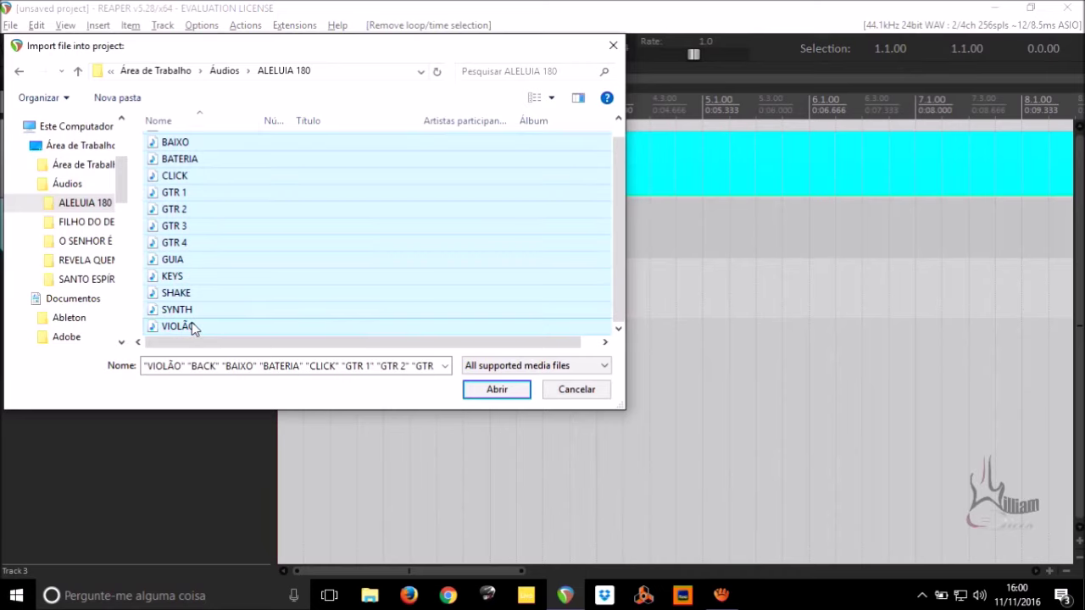
{"action": "left_click", "coordinate": [201, 263]}
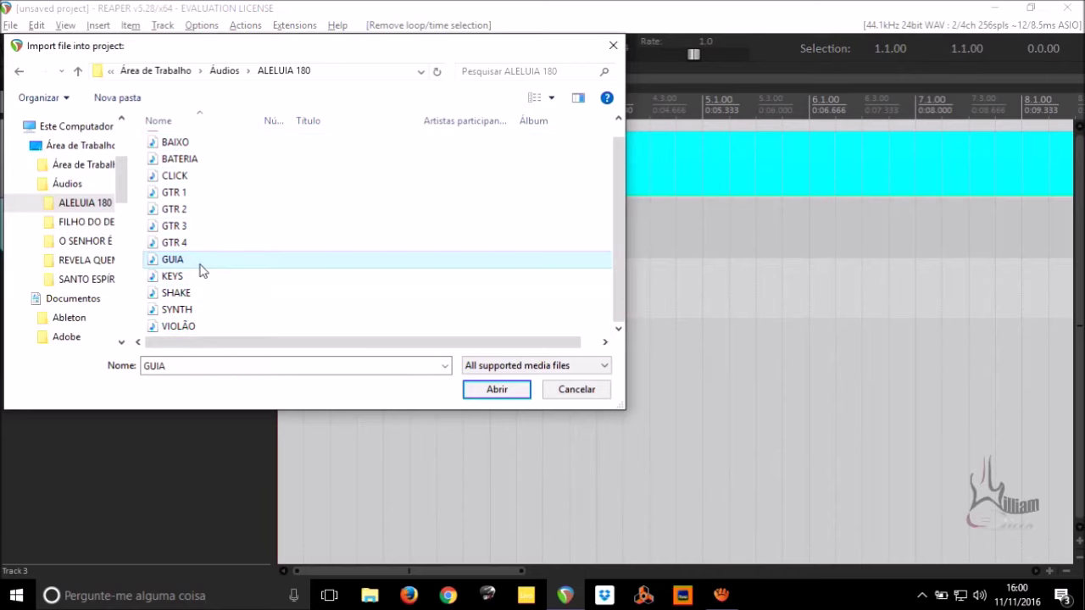
{"action": "key", "text": "ctrl+a"}
{"action": "left_click", "coordinate": [512, 397]}
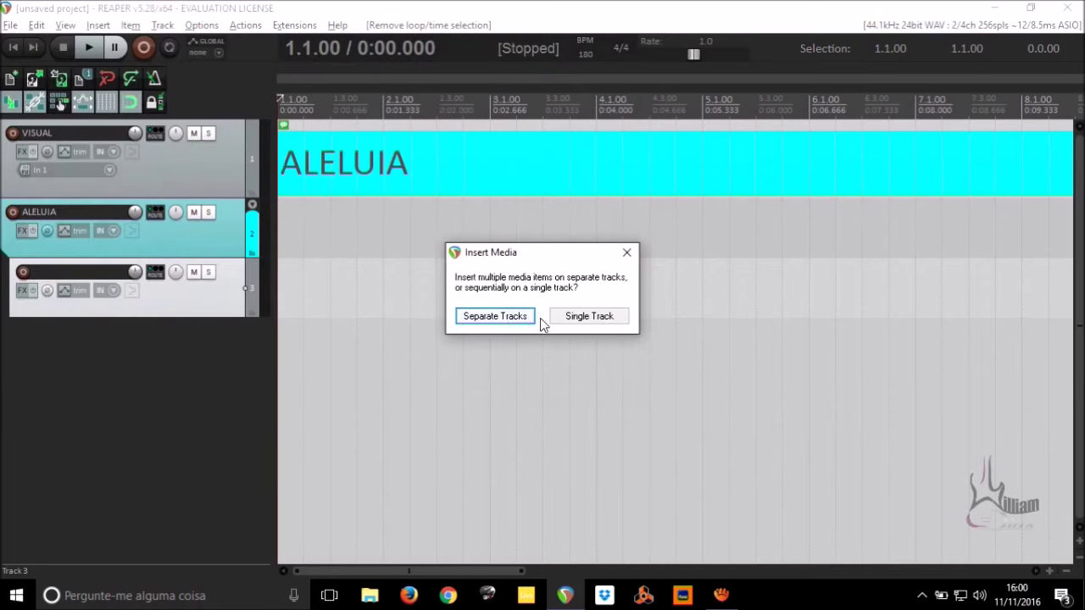
{"action": "left_click", "coordinate": [485, 318]}
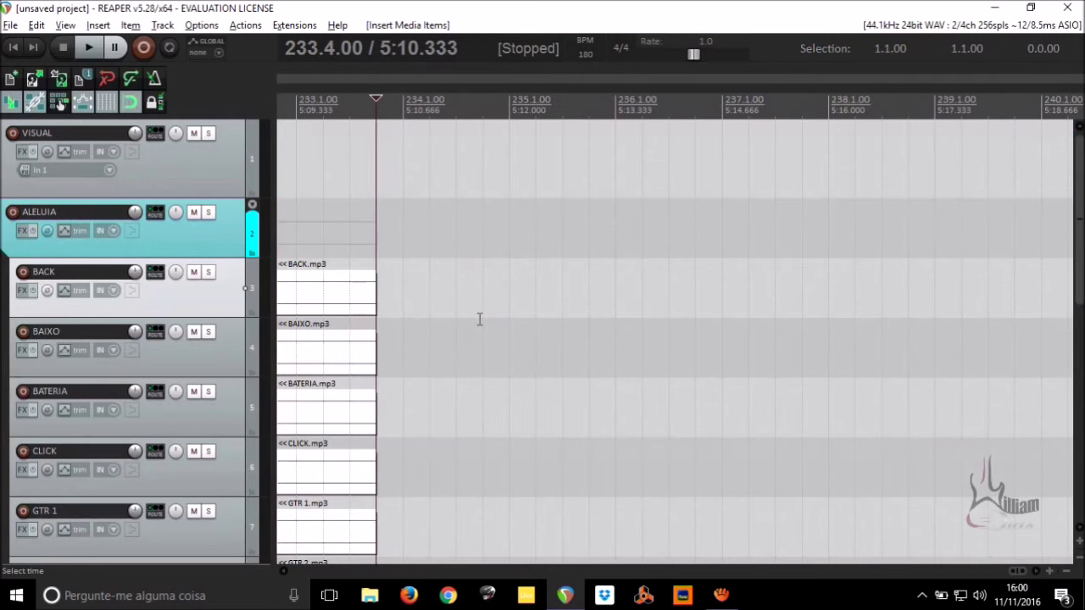
Return the edit cursor to the project start and stretch the cyan ALELUIA item to about 5:09, near the audio's end.
{"action": "key", "text": "Home"}
{"action": "scroll", "coordinate": [332, 328], "scroll_direction": "down", "scroll_amount": 8}
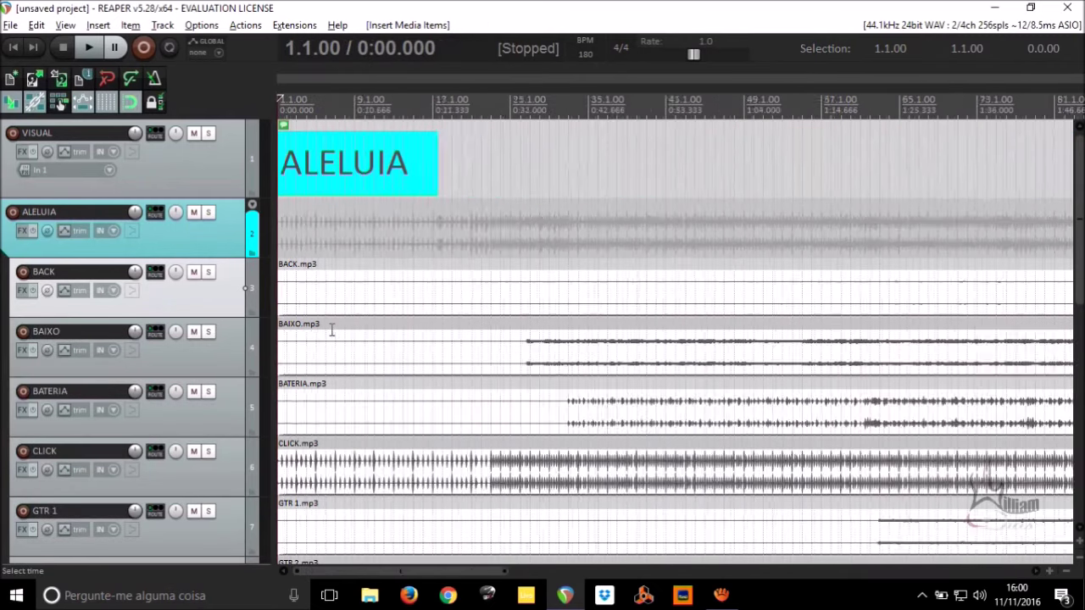
{"action": "left_click_drag", "start_coordinate": [334, 174], "coordinate": [805, 181]}
{"action": "scroll", "coordinate": [805, 181], "scroll_direction": "down", "scroll_amount": 4}
{"action": "left_click_drag", "start_coordinate": [495, 204], "coordinate": [567, 181]}
{"action": "scroll", "coordinate": [560, 180], "scroll_direction": "up", "scroll_amount": 2}
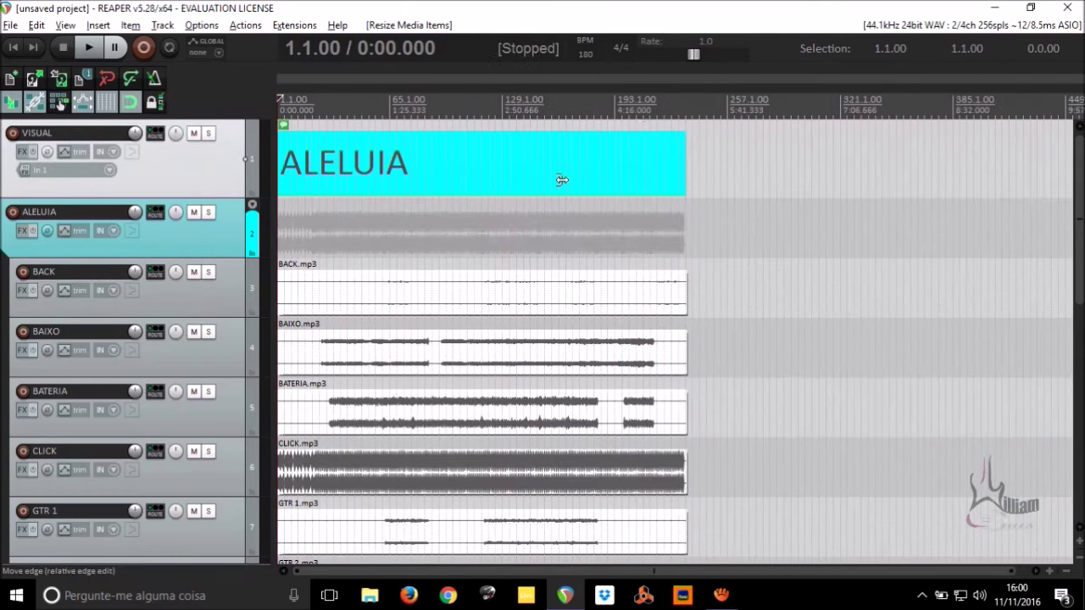
Extend the ALELUIA item's end exactly to the end of the audio files and return the edit cursor to the start.
{"action": "left_click", "coordinate": [701, 110]}
{"action": "left_click", "coordinate": [686, 110]}
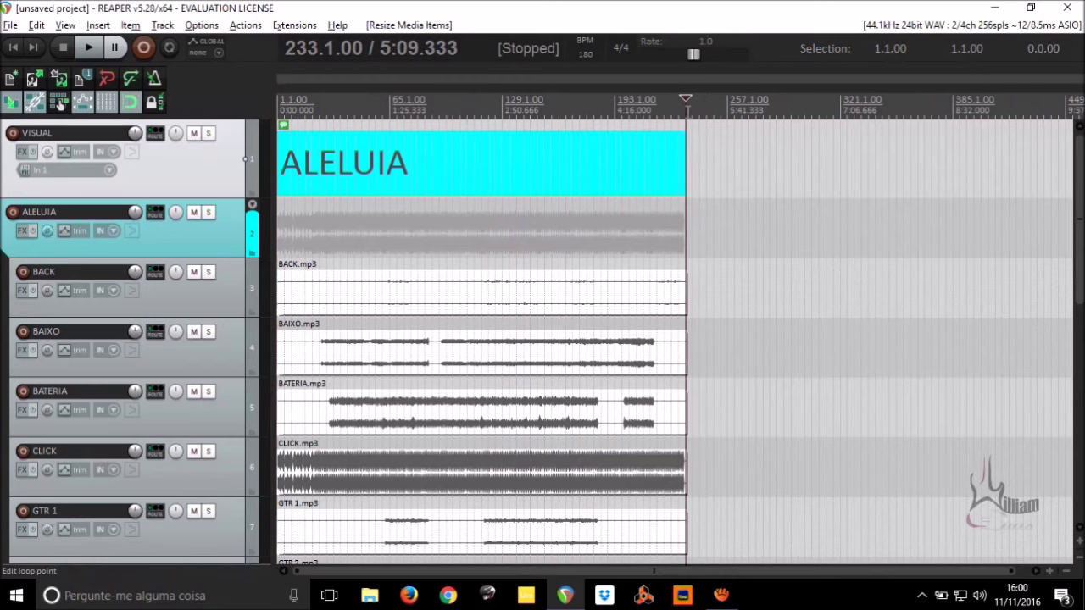
{"action": "scroll", "coordinate": [682, 110], "scroll_direction": "up", "scroll_amount": 3}
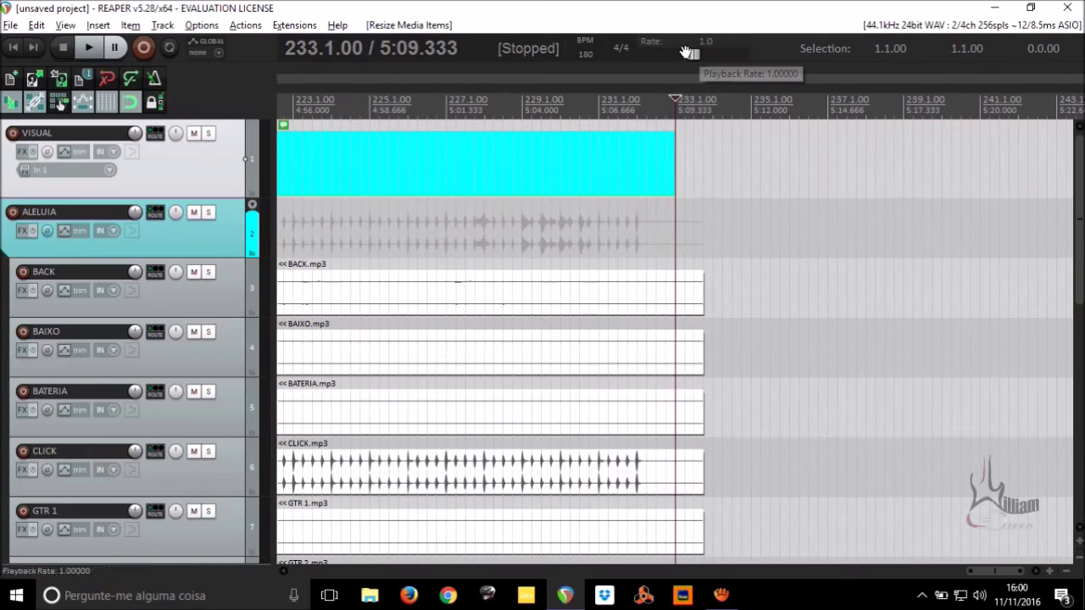
{"action": "left_click_drag", "start_coordinate": [678, 162], "coordinate": [699, 157]}
{"action": "scroll", "coordinate": [697, 156], "scroll_direction": "down", "scroll_amount": 5}
{"action": "key", "text": "Home"}
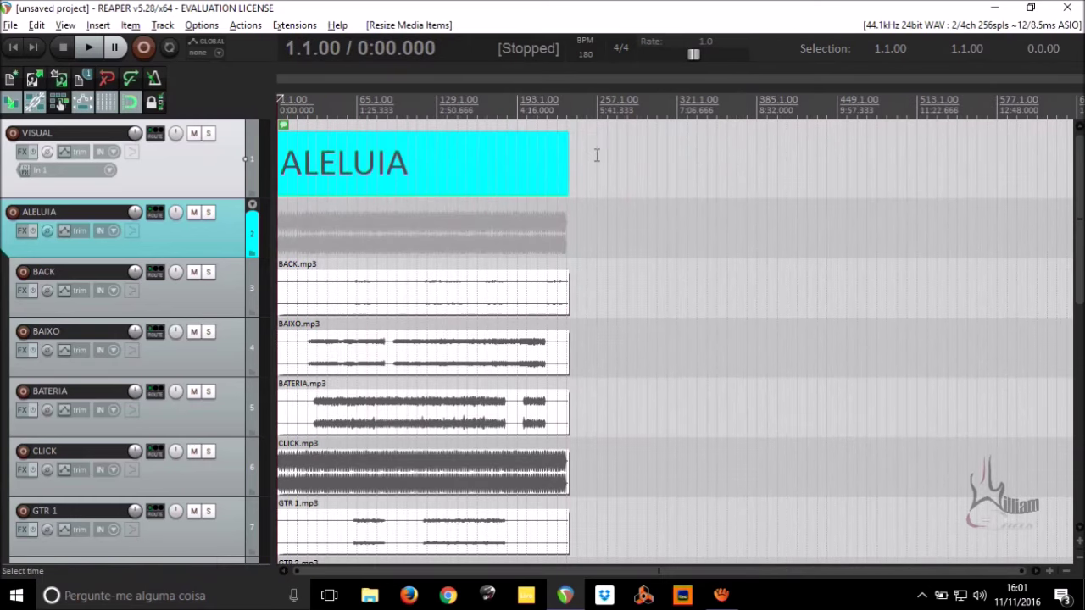
Move the BAIXO and BATERIA tracks below VIOLÃO and keep them inside the ALELUIA folder.
{"action": "left_click", "coordinate": [219, 302]}
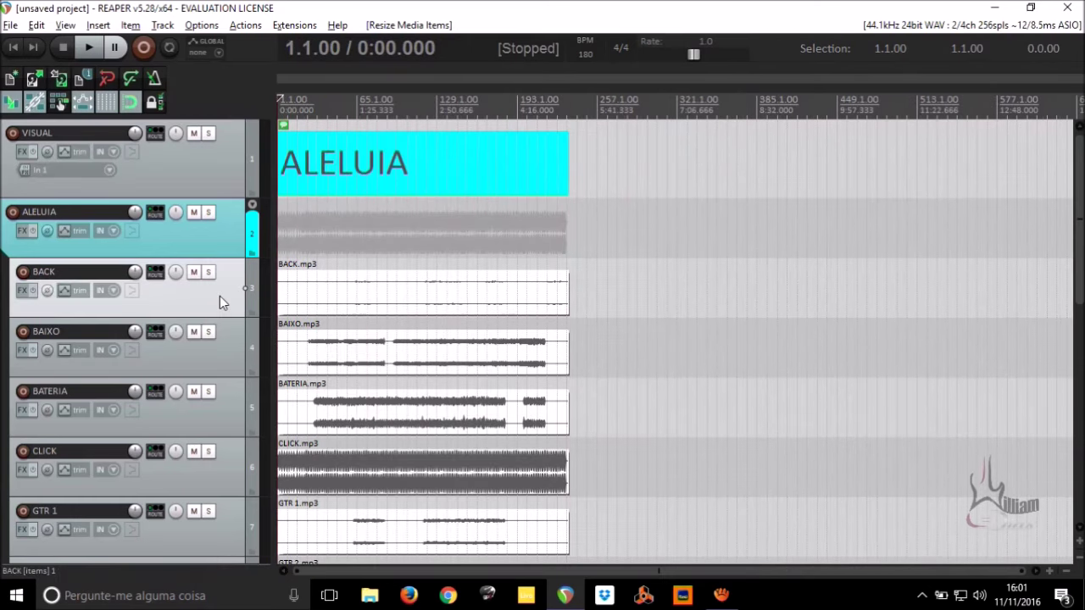
{"action": "scroll", "coordinate": [220, 302], "scroll_direction": "down", "scroll_amount": 2}
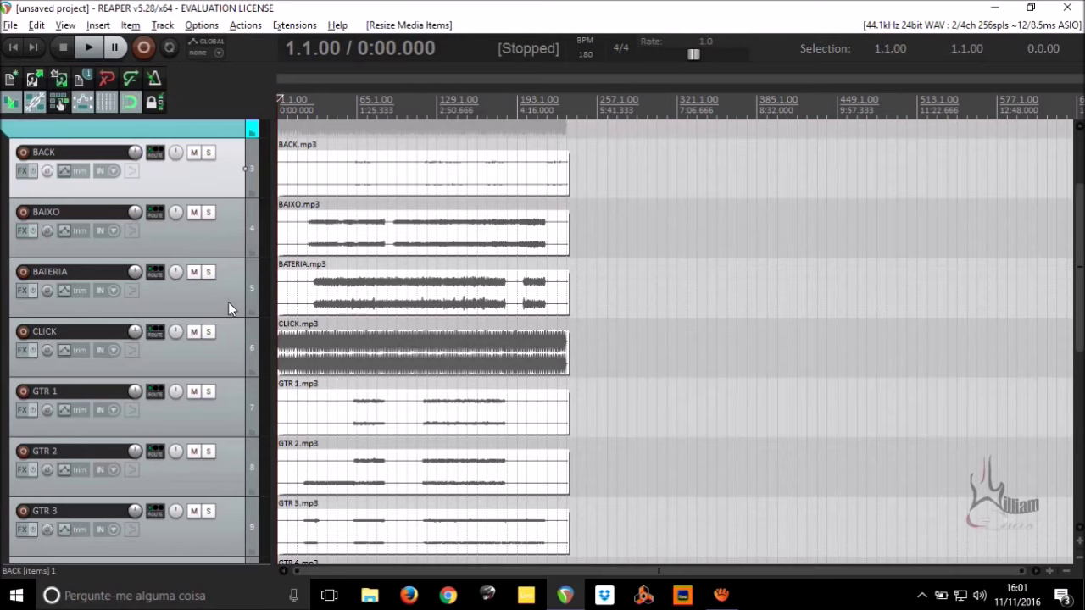
{"action": "left_click", "coordinate": [228, 302]}
{"action": "left_click_drag", "start_coordinate": [227, 243], "coordinate": [254, 572]}
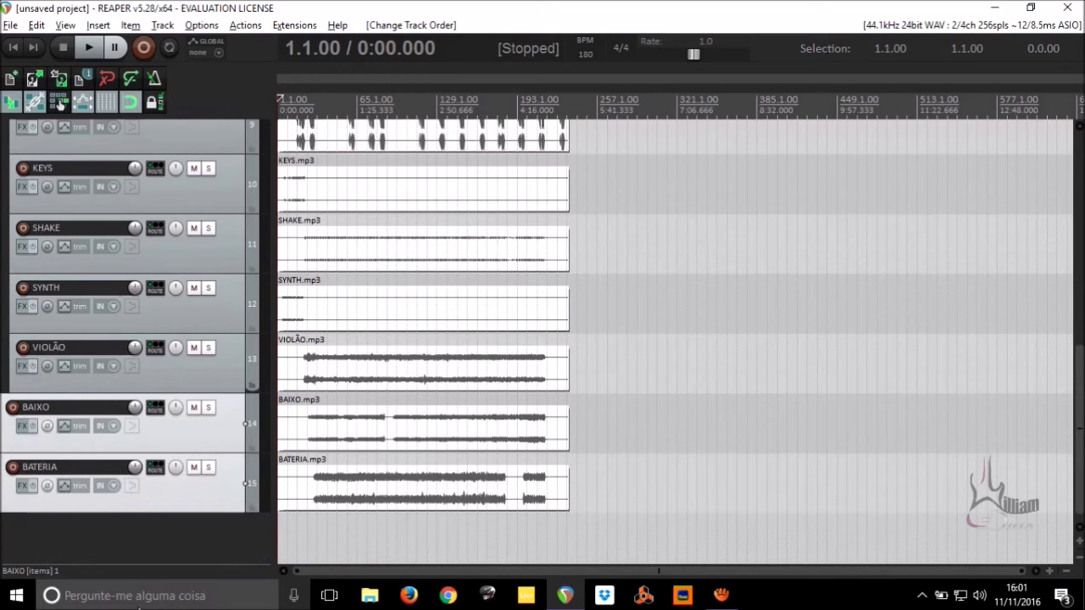
{"action": "left_click_drag", "start_coordinate": [217, 440], "coordinate": [341, 387]}
Move the CLICK and GUIA tracks together above BACK, at the beginning of the ALELUIA folder.
{"action": "scroll", "coordinate": [207, 444], "scroll_direction": "up", "scroll_amount": 3}
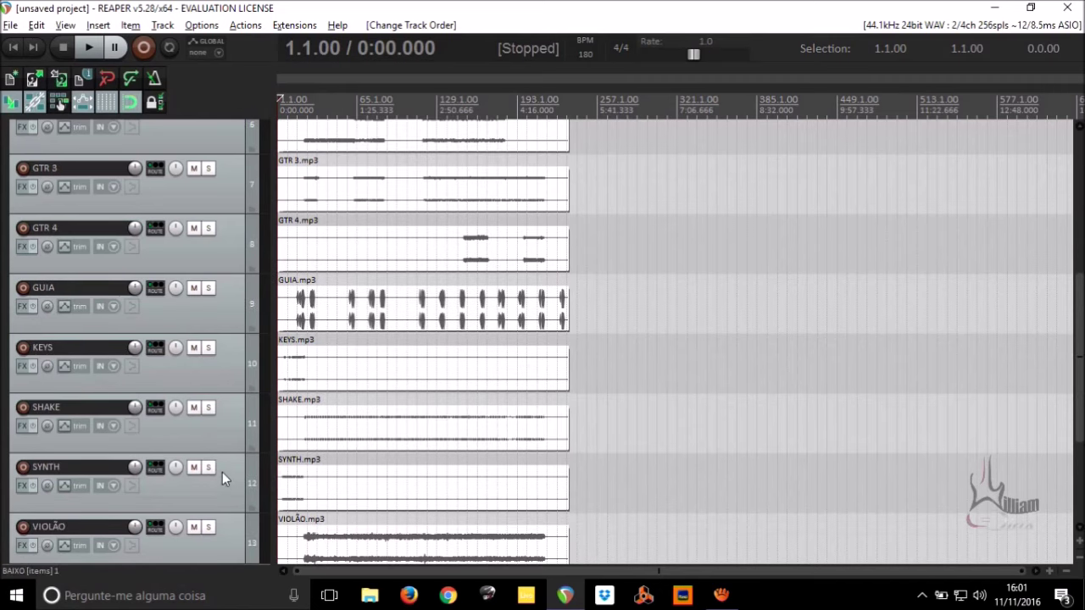
{"action": "left_click", "coordinate": [217, 302]}
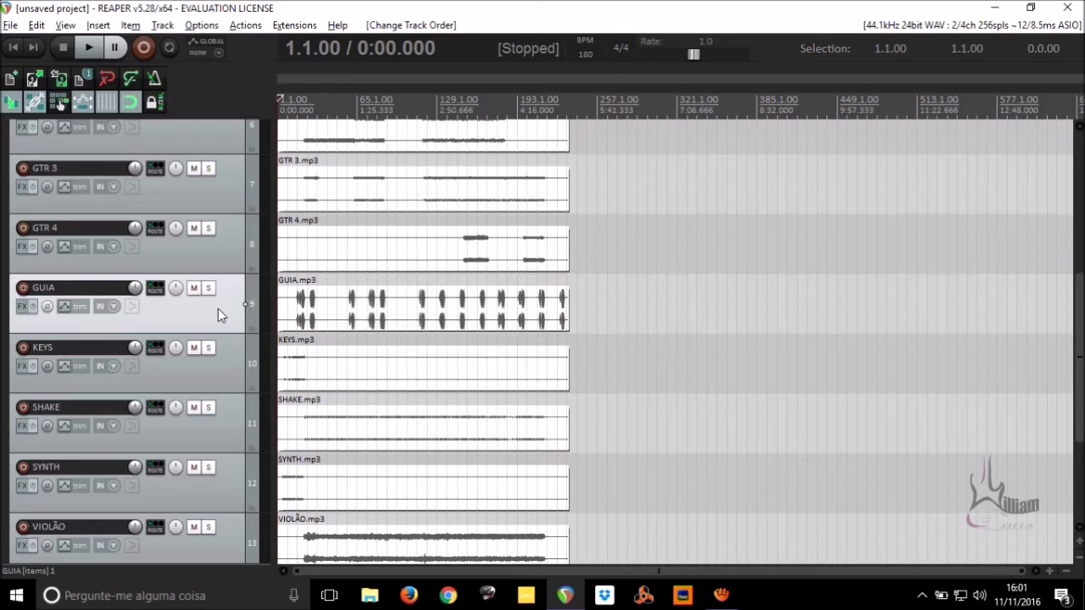
{"action": "scroll", "coordinate": [218, 309], "scroll_direction": "up", "scroll_amount": 5}
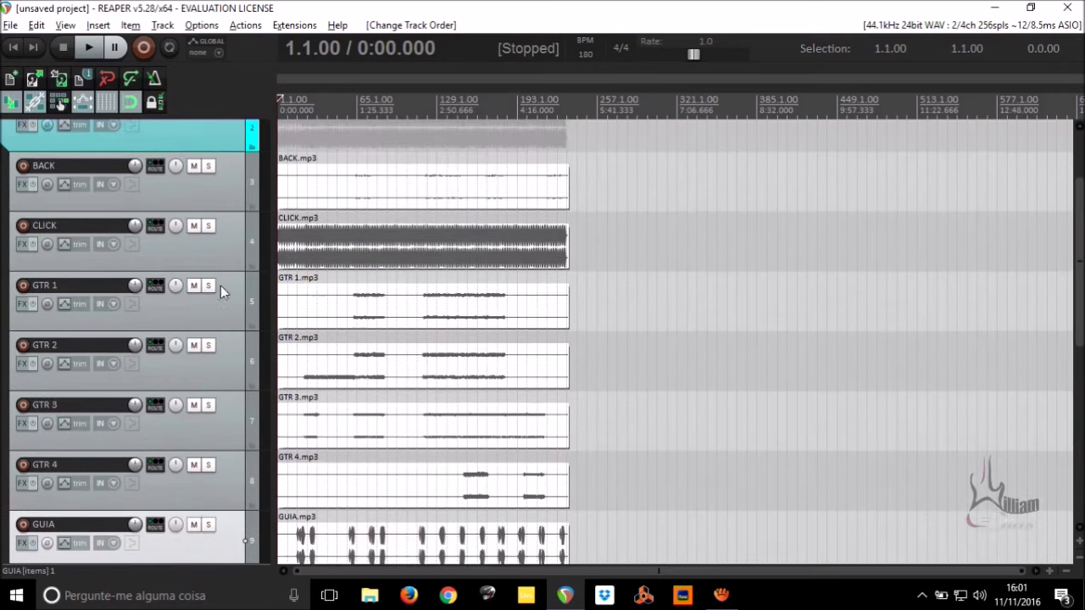
{"action": "left_click_drag", "start_coordinate": [224, 255], "coordinate": [229, 167]}
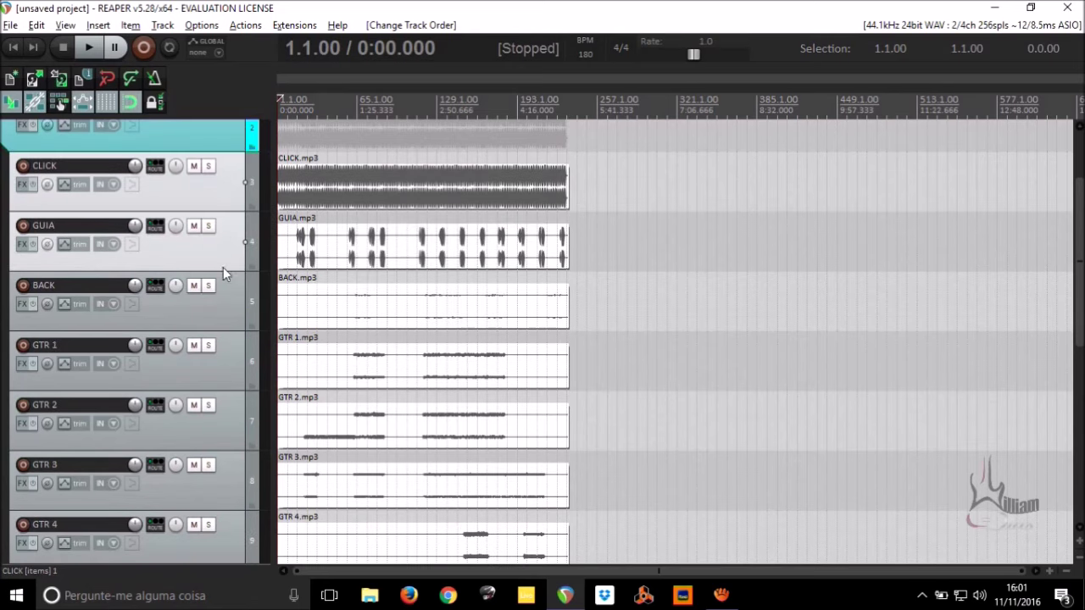
Move the GTR 2 and GTR 3 tracks together below BATERIA, at the end of the ALELUIA folder.
{"action": "scroll", "coordinate": [230, 331], "scroll_direction": "down", "scroll_amount": 1}
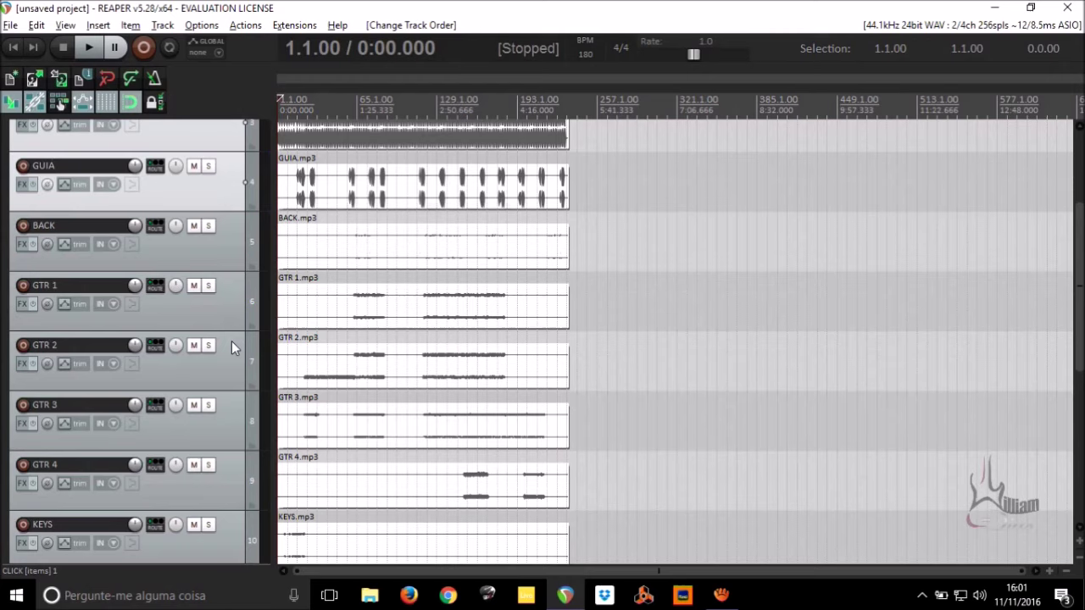
{"action": "left_click", "coordinate": [234, 301]}
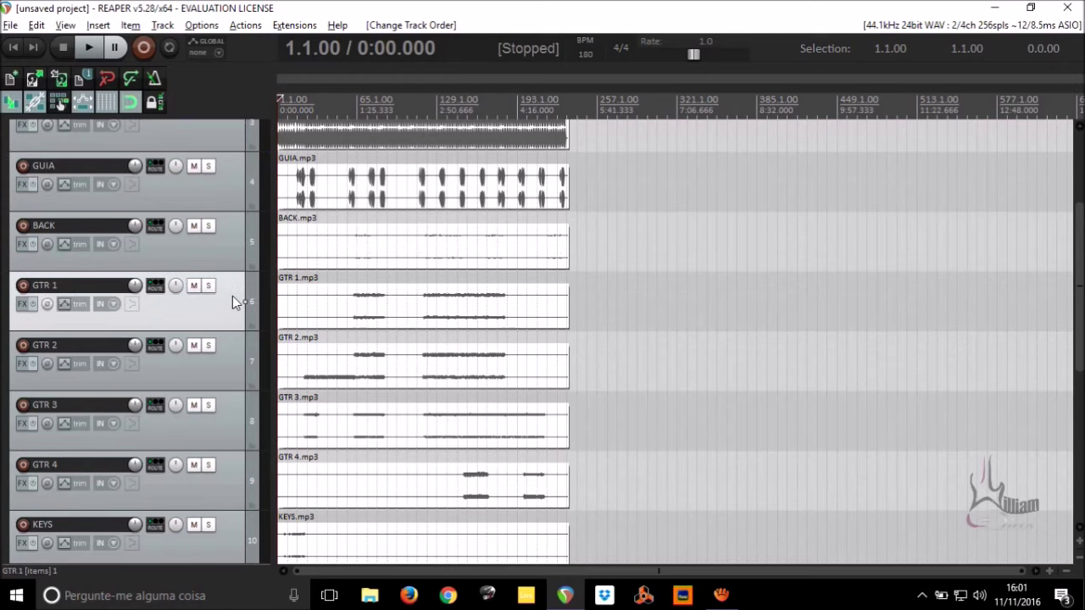
{"action": "left_click", "coordinate": [218, 373]}
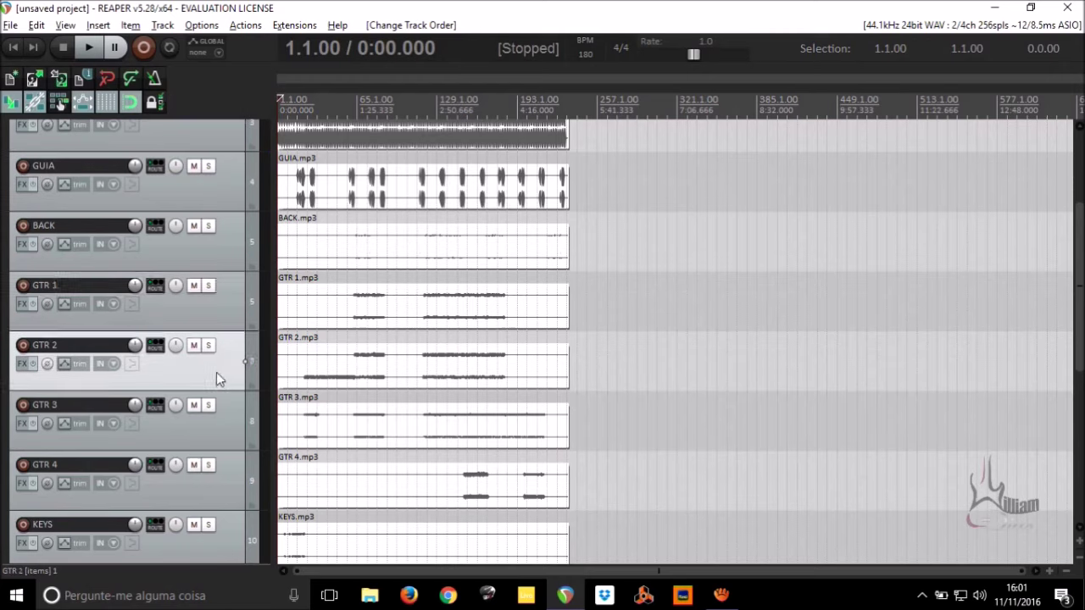
{"action": "left_click", "coordinate": [215, 426], "text": "ctrl"}
{"action": "left_click", "coordinate": [215, 427], "text": "ctrl"}
{"action": "left_click", "coordinate": [215, 426], "text": "ctrl"}
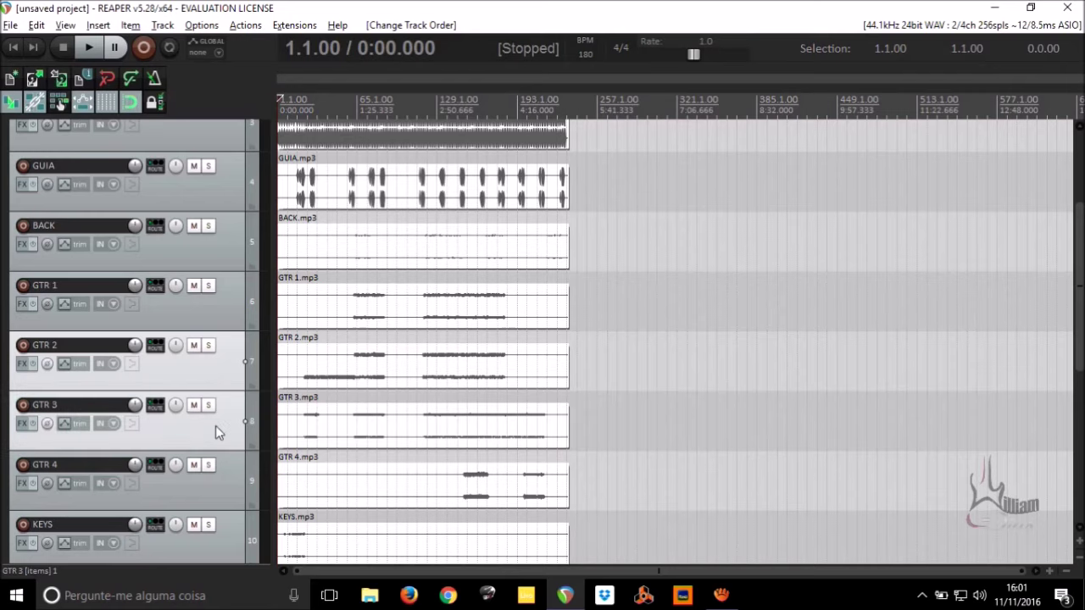
{"action": "scroll", "coordinate": [215, 426], "scroll_direction": "down", "scroll_amount": 1}
{"action": "left_click_drag", "start_coordinate": [219, 365], "coordinate": [187, 514]}
Give the BAIXO, BATERIA, GTR 2 and GTR 3 tracks a custom blue colour.
{"action": "scroll", "coordinate": [186, 511], "scroll_direction": "up", "scroll_amount": 1}
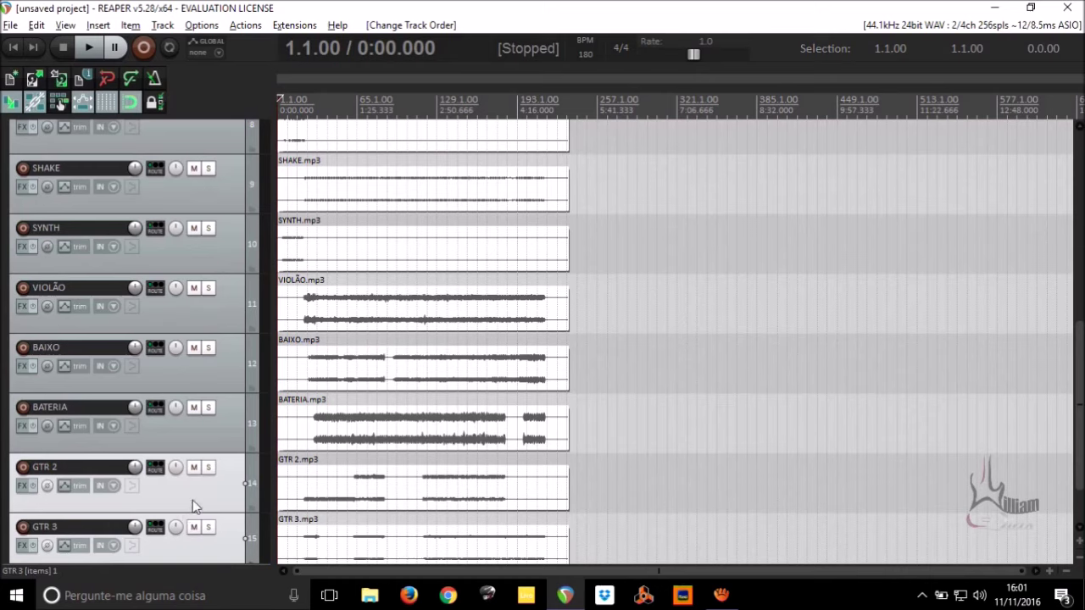
{"action": "left_click", "coordinate": [225, 371]}
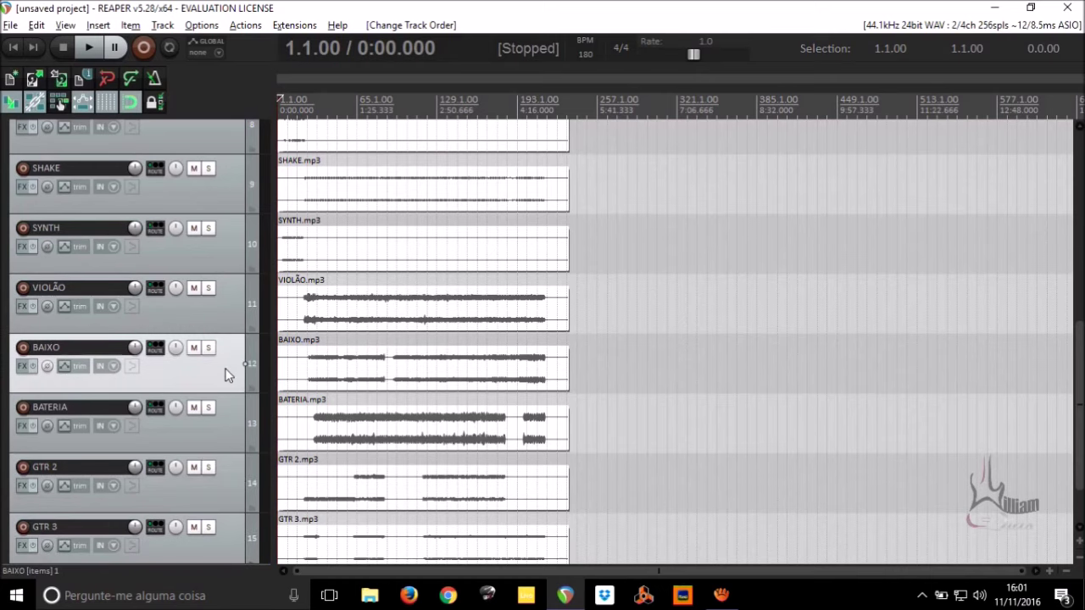
{"action": "scroll", "coordinate": [225, 373], "scroll_direction": "down", "scroll_amount": 1}
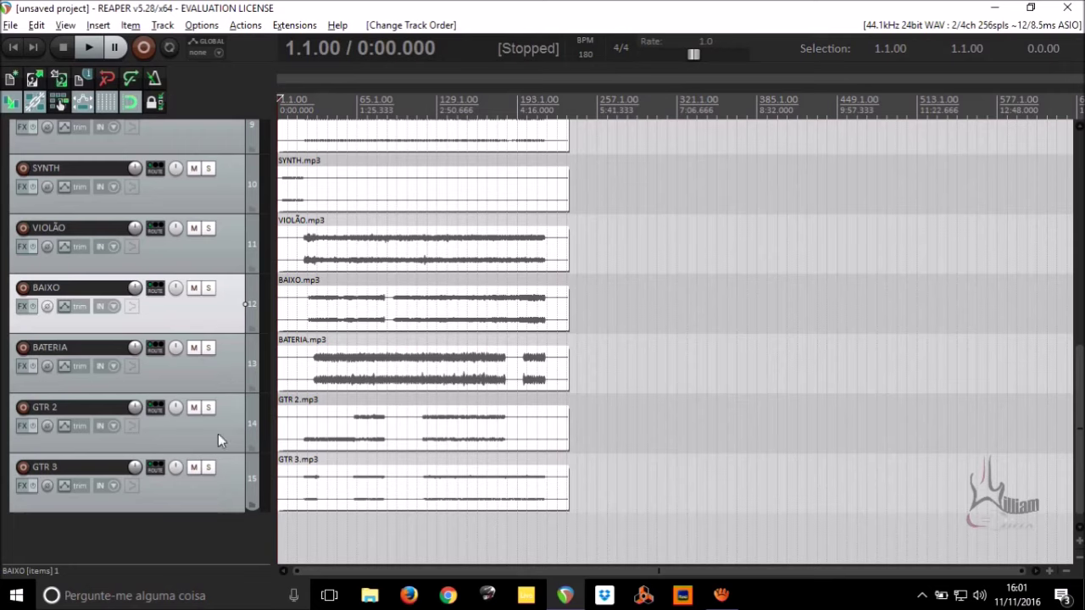
{"action": "left_click", "coordinate": [220, 488], "text": "shift"}
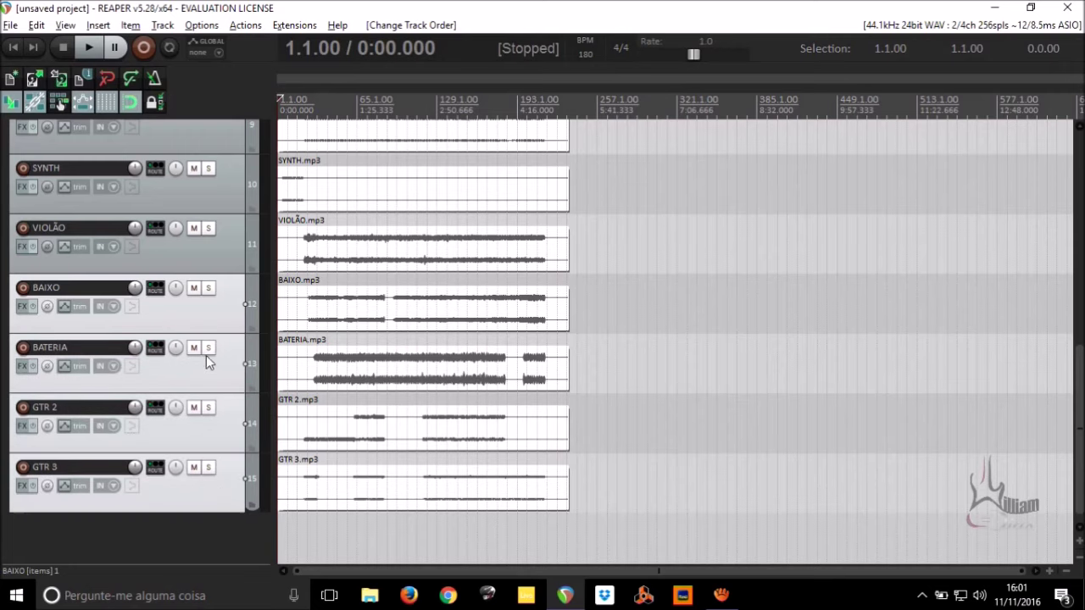
{"action": "right_click", "coordinate": [182, 378]}
{"action": "mouse_move", "coordinate": [375, 395]}
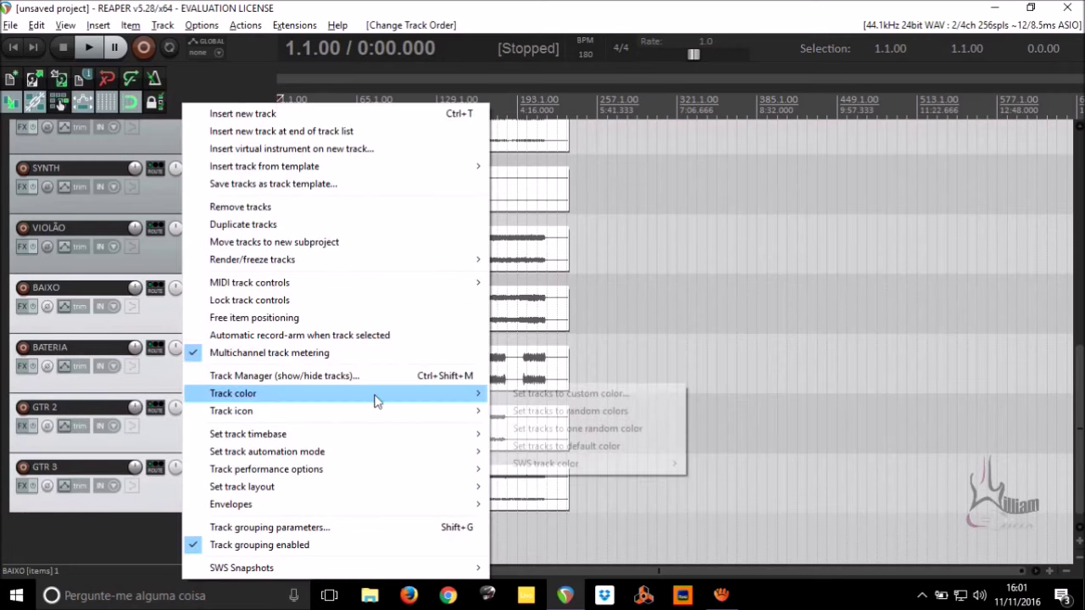
{"action": "left_click", "coordinate": [543, 393]}
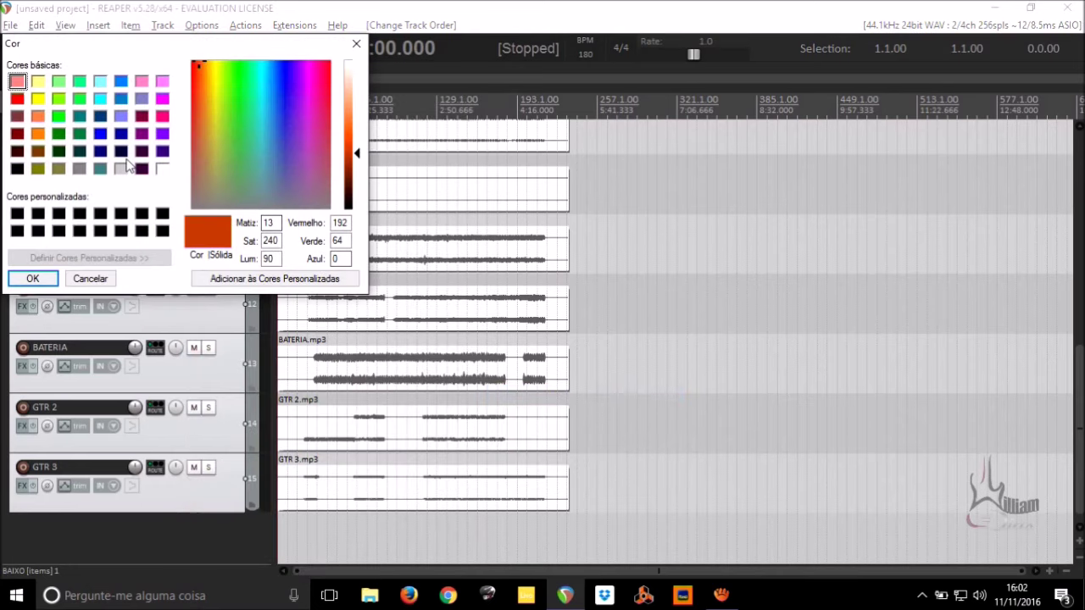
{"action": "left_click", "coordinate": [100, 134]}
{"action": "left_click", "coordinate": [33, 278]}
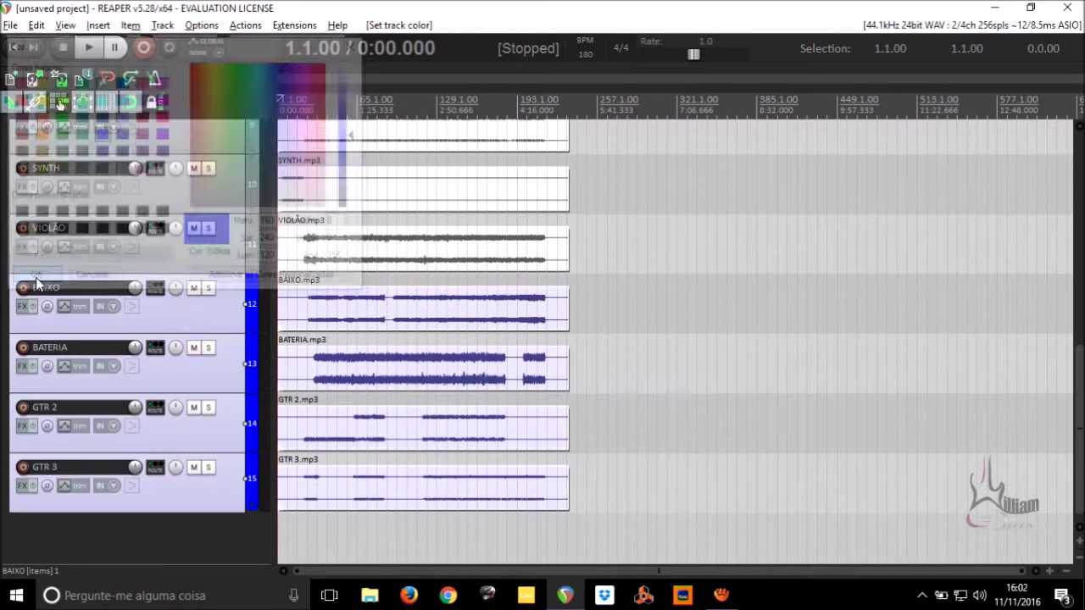
Mute and unmute the four blue tracks as a selection, and mute only the GTR 3 track.
{"action": "left_click", "coordinate": [196, 291]}
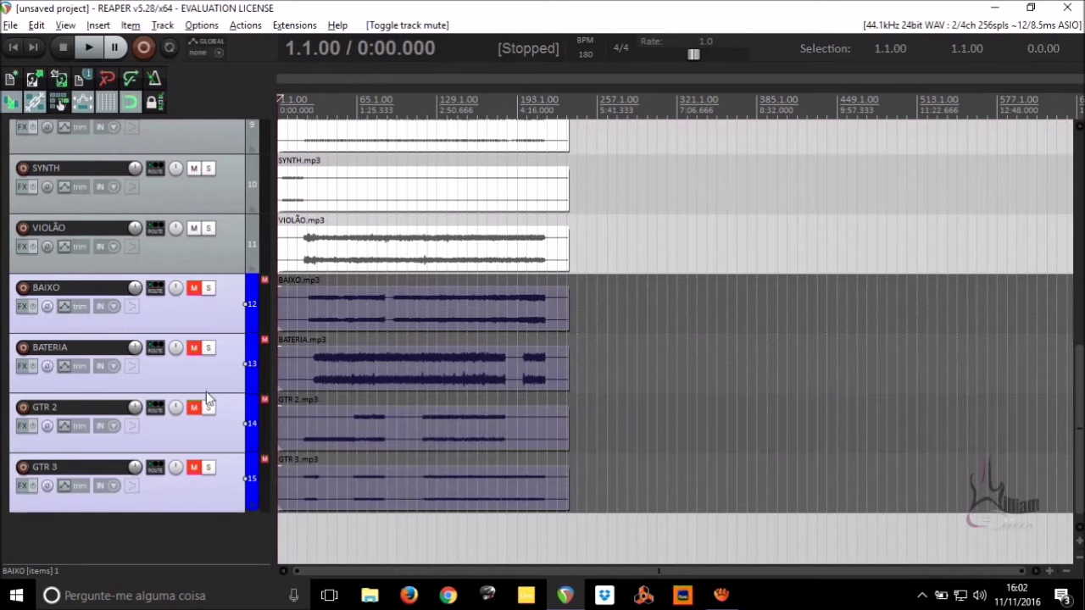
{"action": "left_click", "coordinate": [193, 291]}
{"action": "left_click", "coordinate": [194, 291]}
{"action": "left_click", "coordinate": [195, 468]}
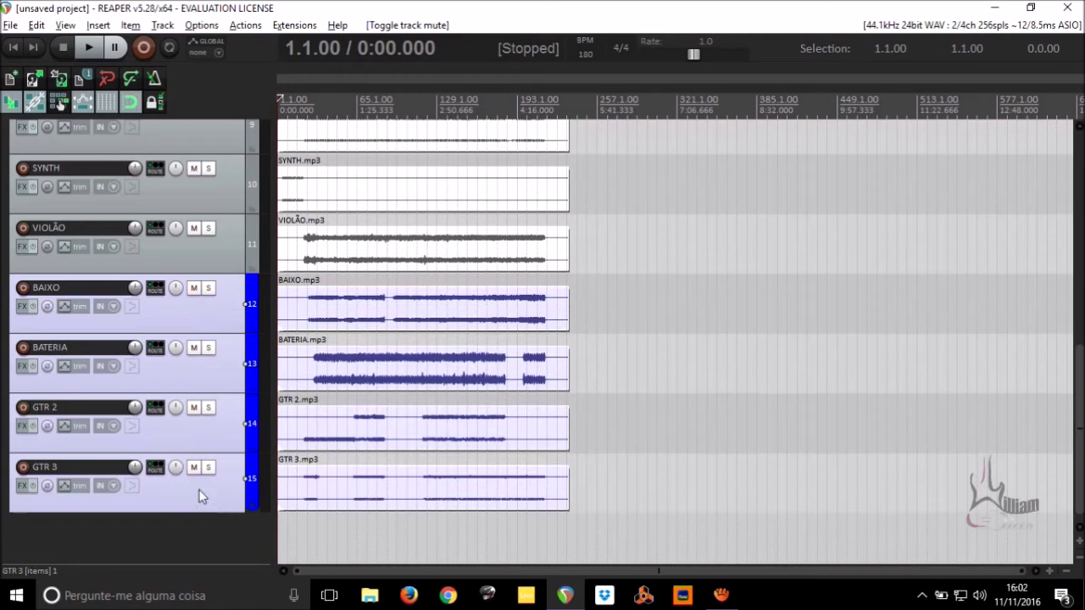
{"action": "left_click", "coordinate": [199, 496]}
{"action": "left_click", "coordinate": [193, 468]}
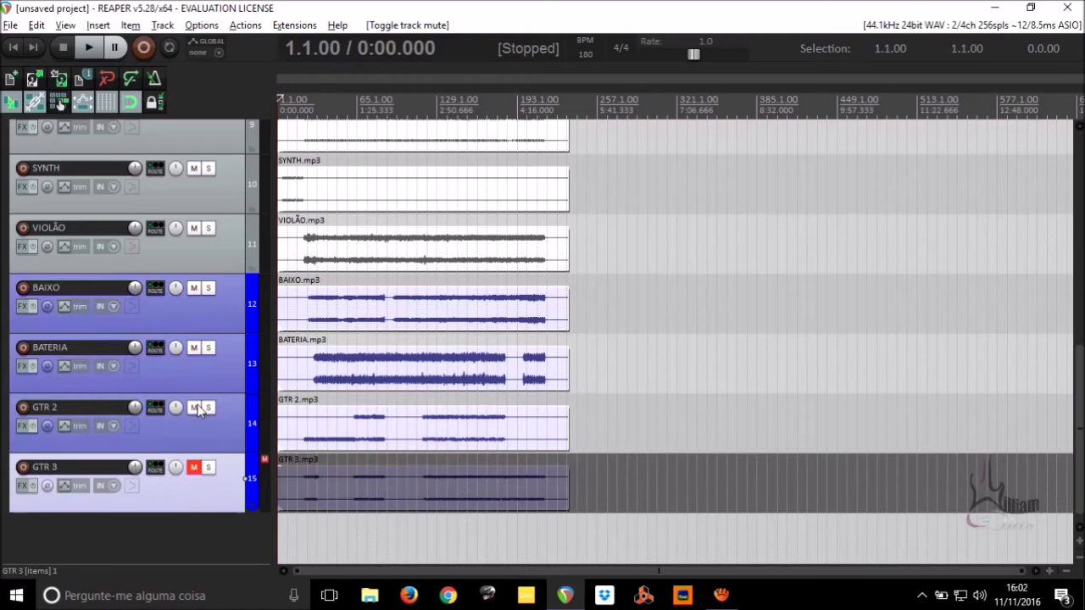
Mute the GTR 2, BATERIA and BAIXO tracks individually.
{"action": "left_click", "coordinate": [195, 408]}
{"action": "left_click", "coordinate": [195, 349]}
{"action": "left_click", "coordinate": [195, 347]}
{"action": "left_click", "coordinate": [194, 288]}
Give the tracks from BACK through VIOLÃO a custom bright green colour.
{"action": "scroll", "coordinate": [203, 309], "scroll_direction": "up", "scroll_amount": 4}
{"action": "left_click", "coordinate": [233, 468]}
{"action": "scroll", "coordinate": [231, 439], "scroll_direction": "up", "scroll_amount": 5}
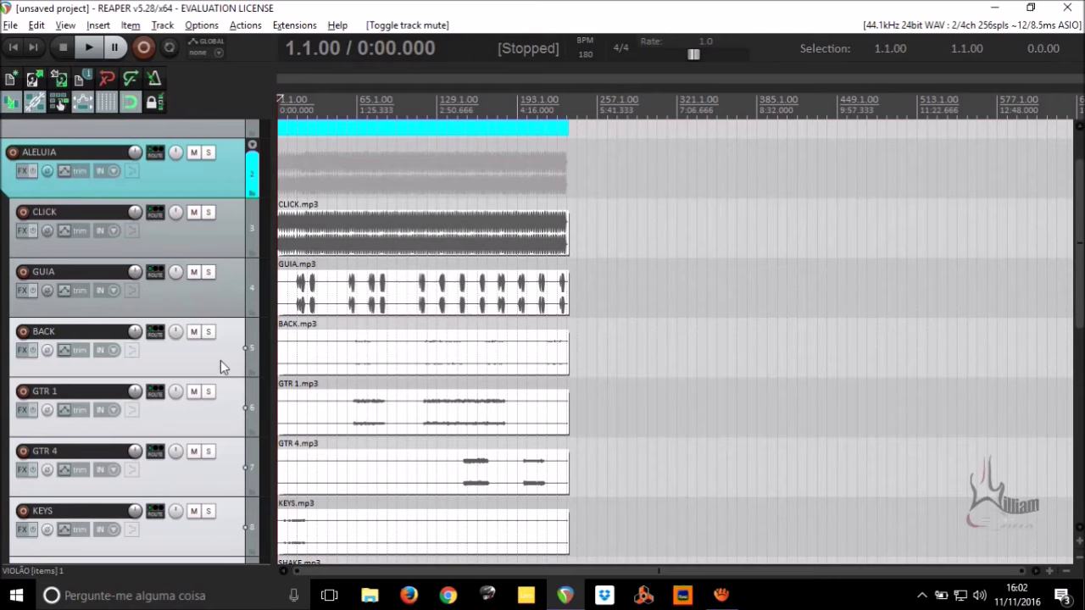
{"action": "right_click", "coordinate": [220, 360]}
{"action": "mouse_move", "coordinate": [513, 395]}
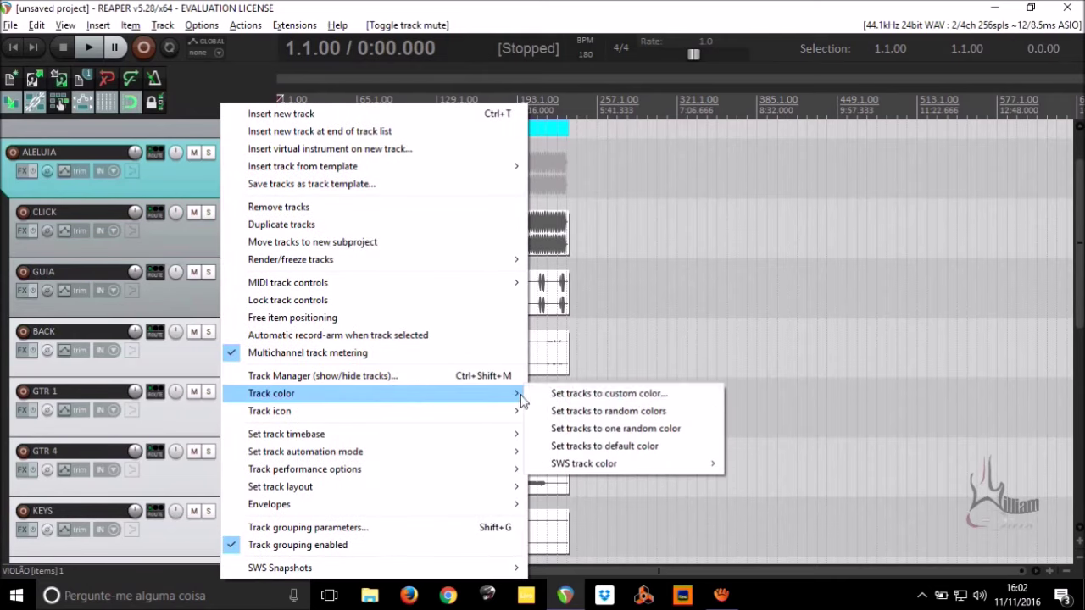
{"action": "left_click", "coordinate": [564, 394]}
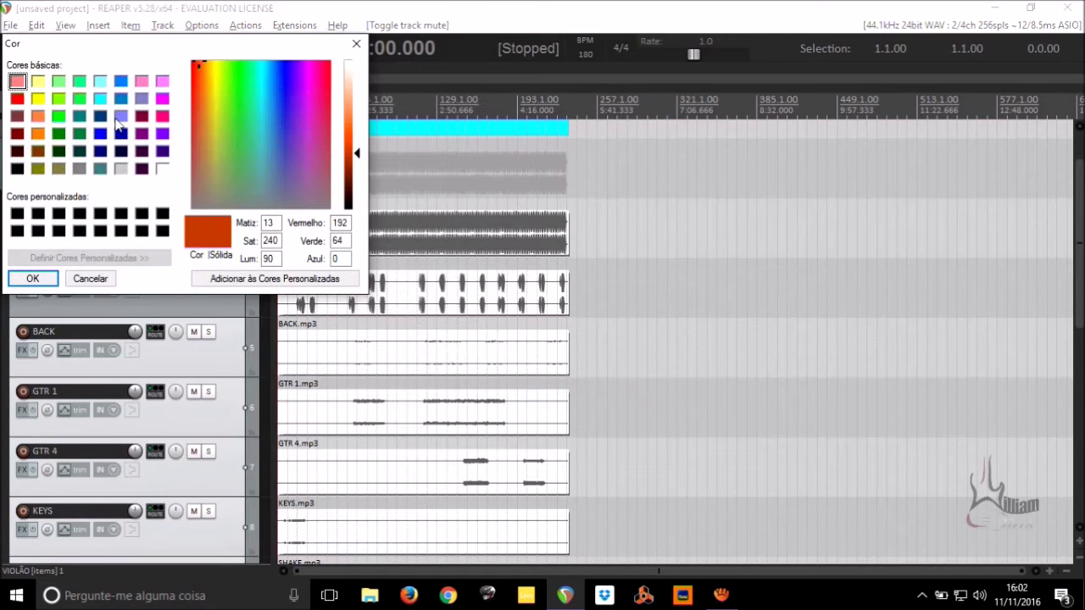
{"action": "left_click", "coordinate": [59, 117]}
{"action": "left_click", "coordinate": [32, 279]}
Give the CLICK and GUIA tracks a custom red colour.
{"action": "scroll", "coordinate": [205, 351], "scroll_direction": "up", "scroll_amount": 1}
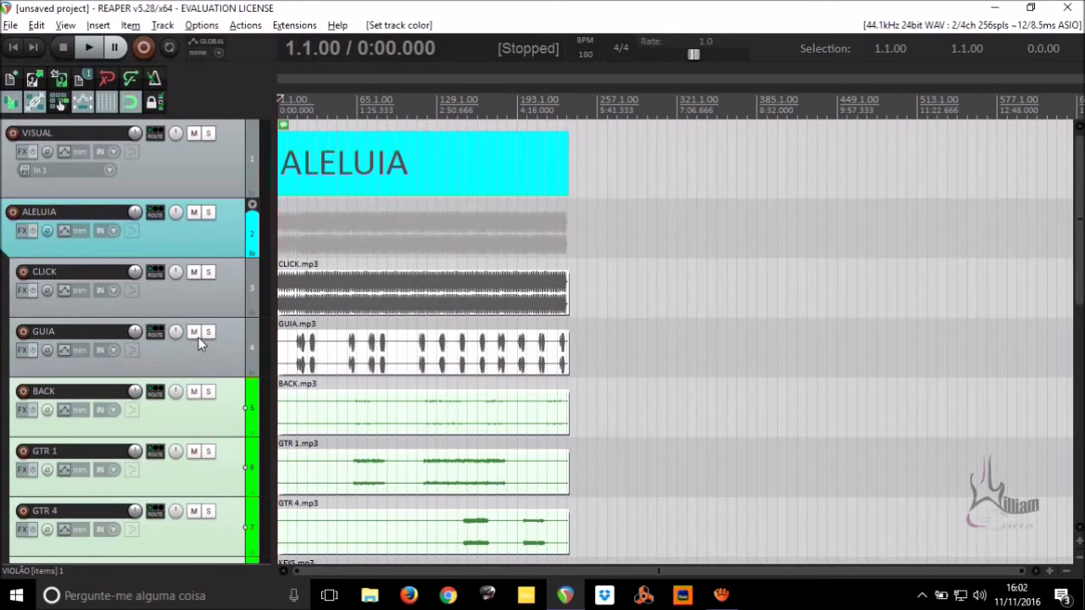
{"action": "left_click", "coordinate": [210, 358]}
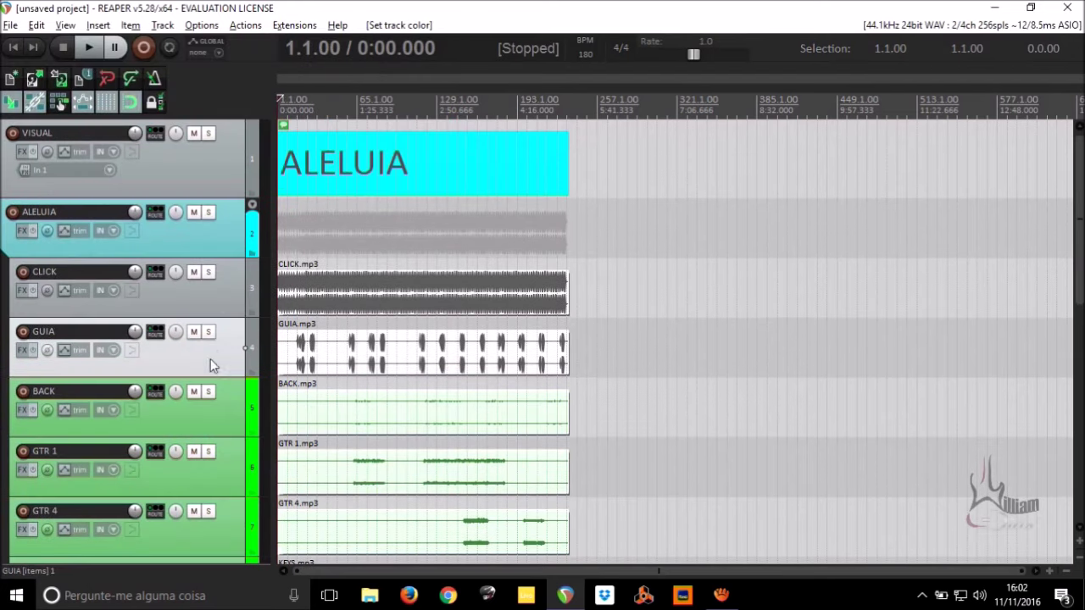
{"action": "right_click", "coordinate": [218, 291]}
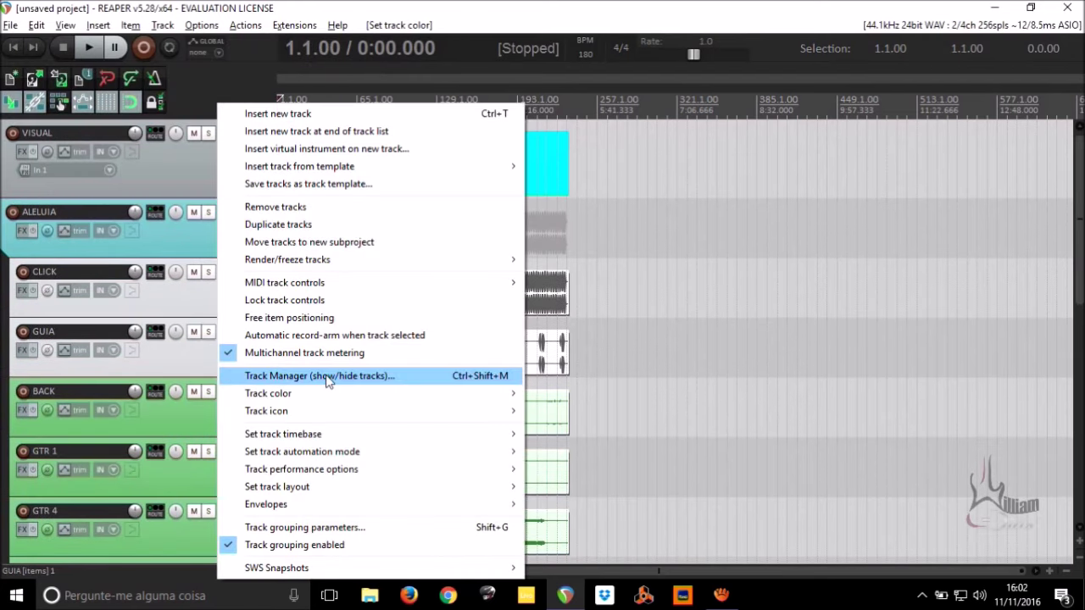
{"action": "mouse_move", "coordinate": [509, 394]}
{"action": "left_click", "coordinate": [556, 393]}
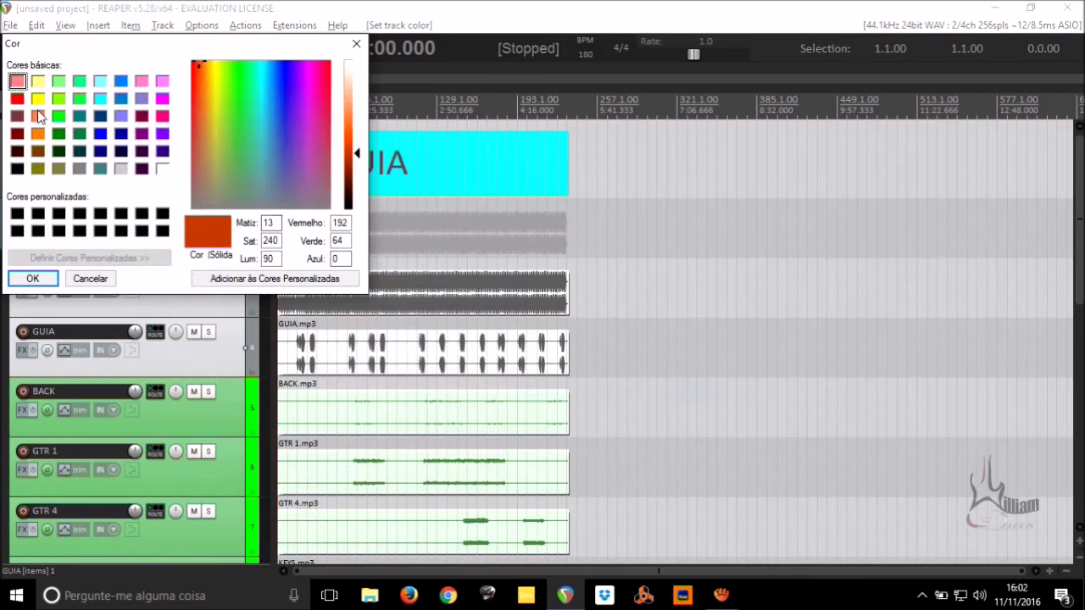
{"action": "left_click", "coordinate": [17, 99]}
{"action": "left_click", "coordinate": [48, 280]}
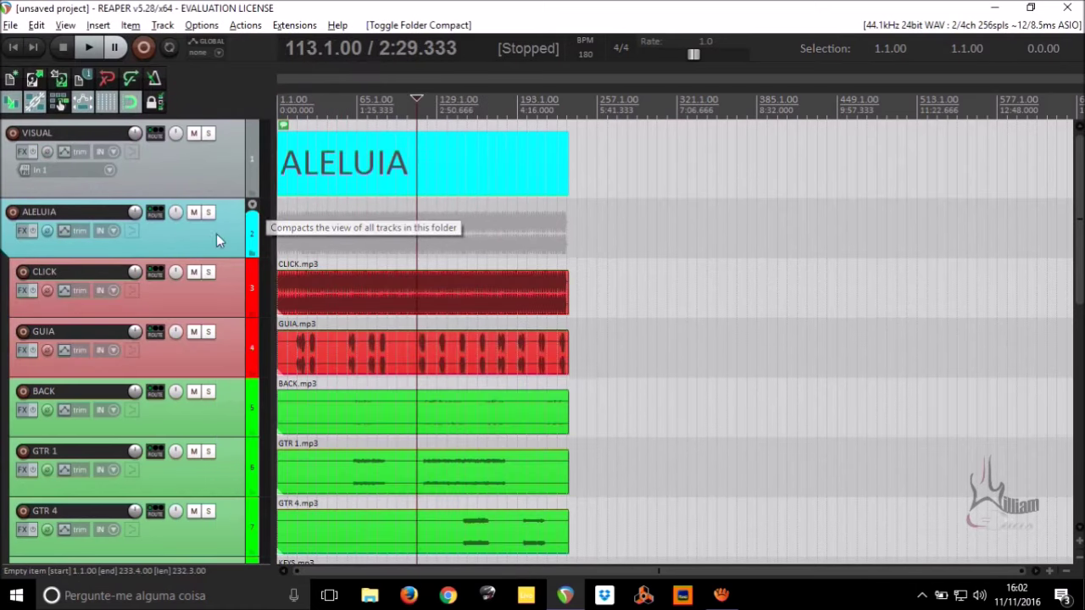
Cycle the ALELUIA folder through its compact views and leave its child tracks fully collapsed.
{"action": "left_click", "coordinate": [206, 241]}
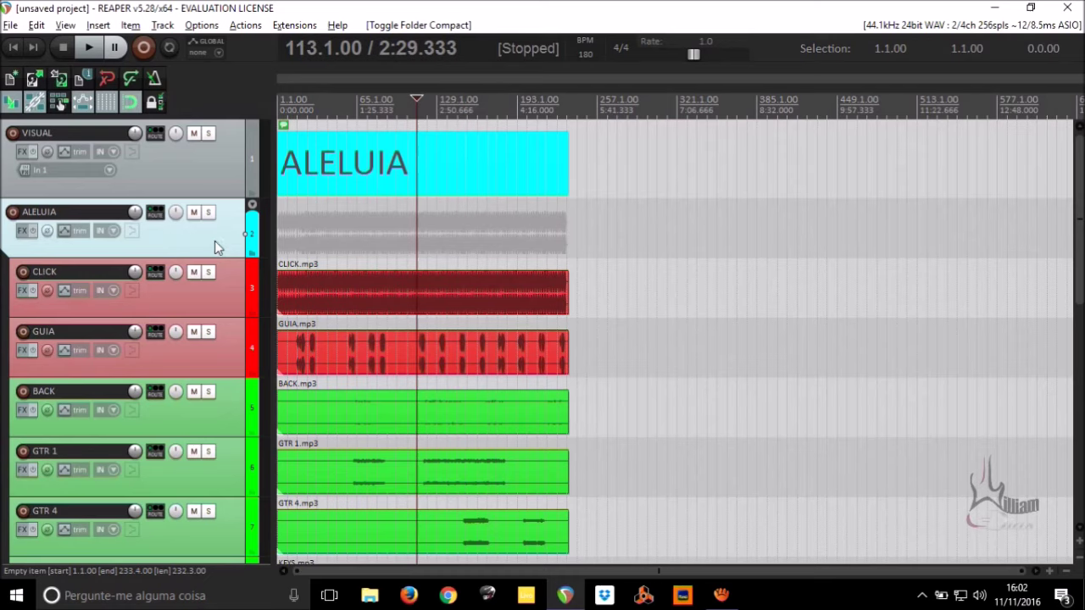
{"action": "left_click", "coordinate": [252, 208]}
{"action": "left_click", "coordinate": [252, 207]}
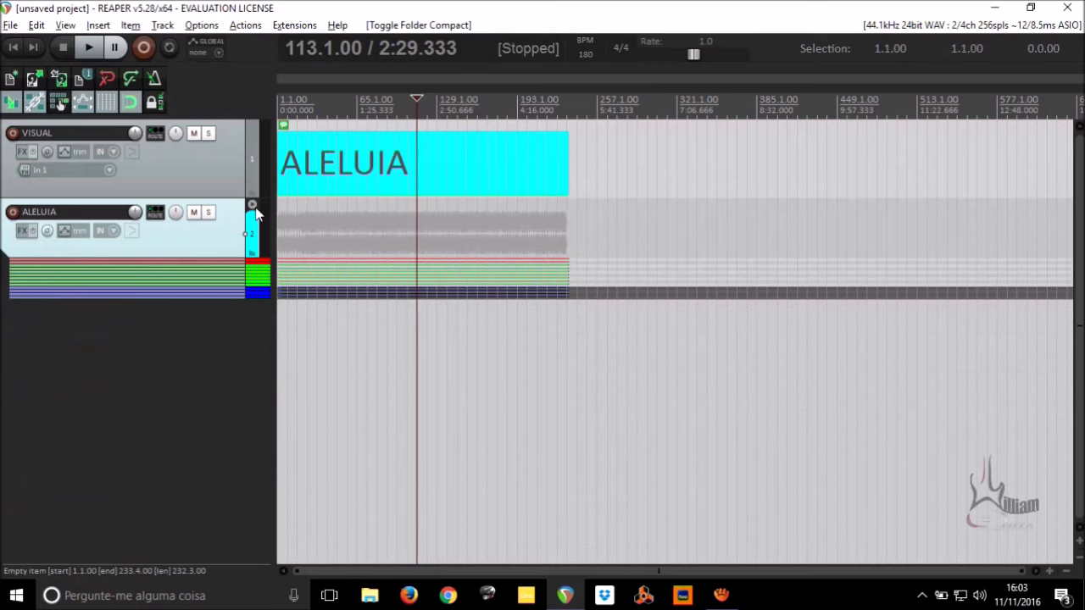
{"action": "left_click", "coordinate": [252, 207]}
{"action": "left_click", "coordinate": [252, 208]}
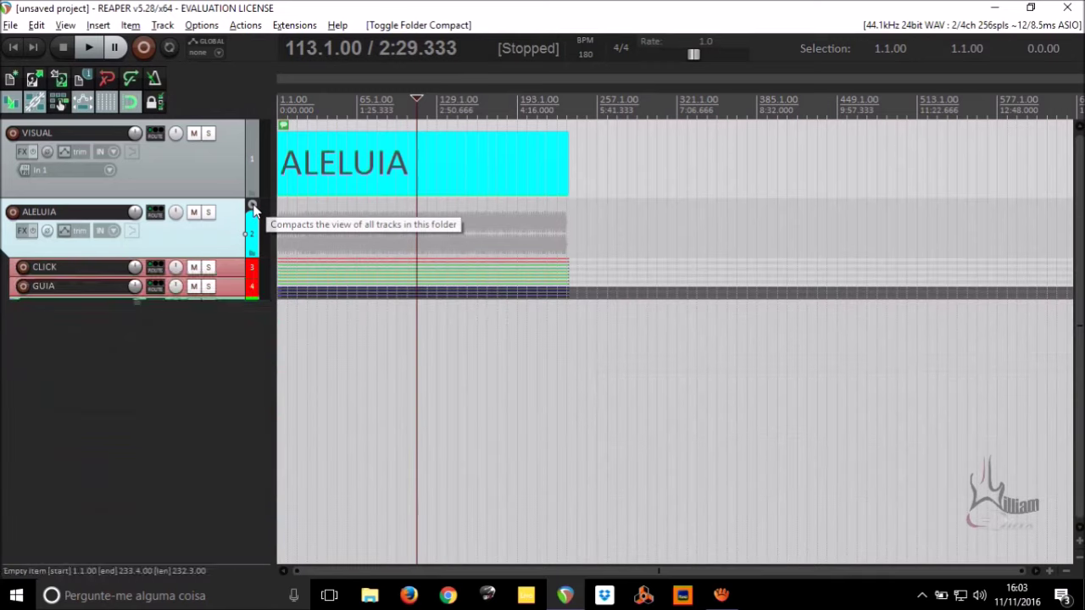
{"action": "left_click", "coordinate": [253, 208]}
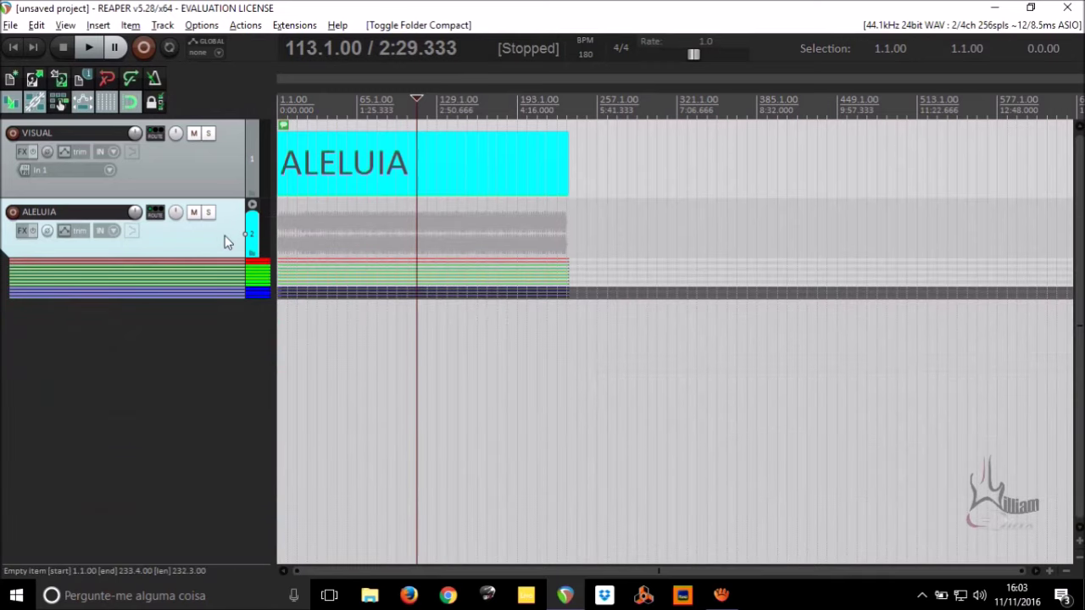
Add unnamed markers at the project start, 57.1.00 and 121.1.00.
{"action": "key", "text": "Home"}
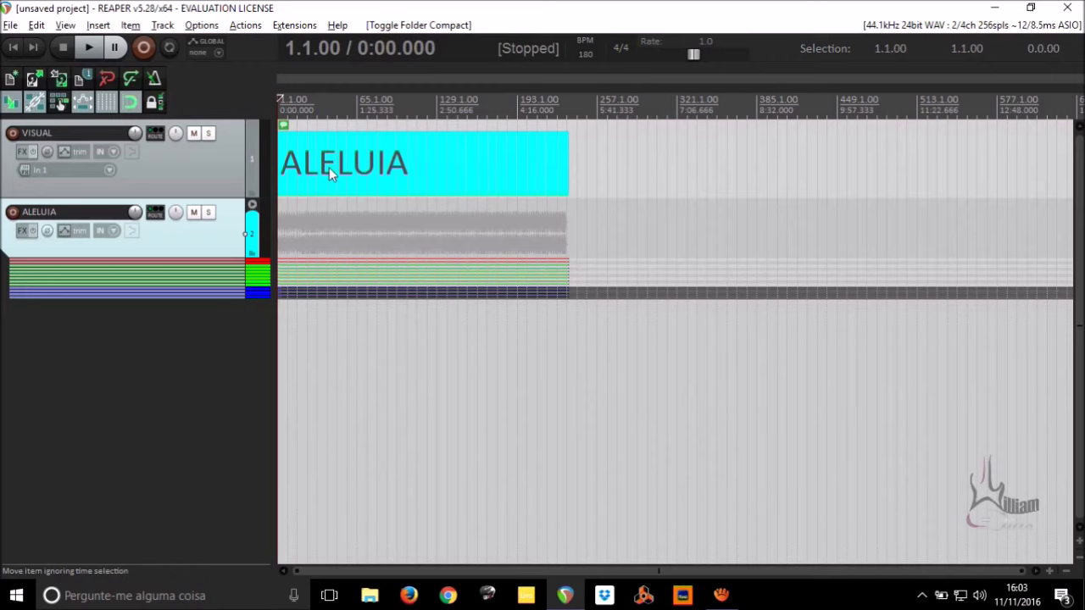
{"action": "left_click", "coordinate": [97, 24]}
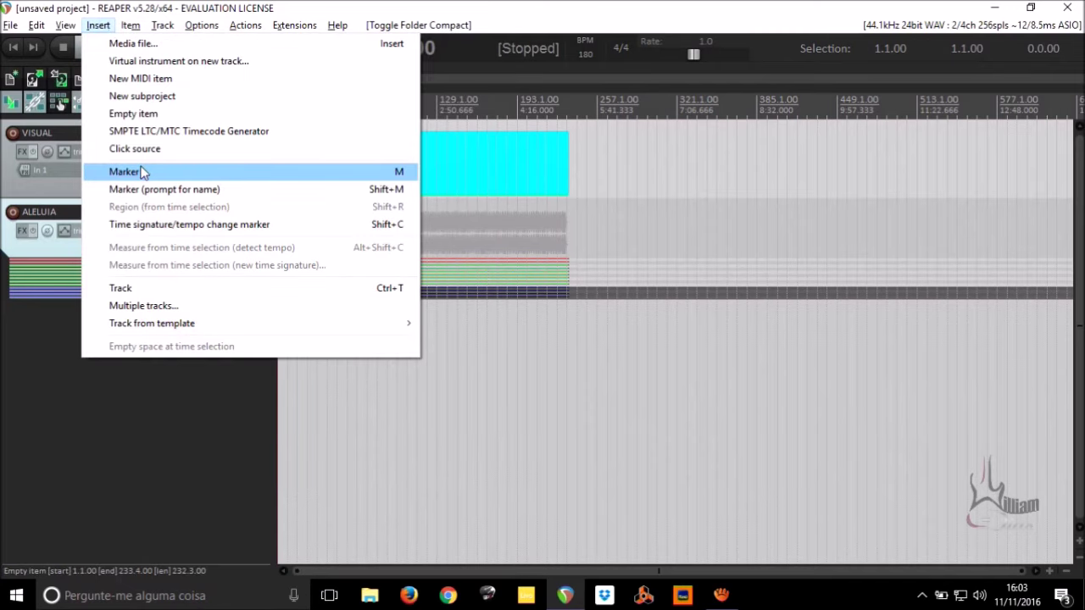
{"action": "left_click", "coordinate": [61, 315]}
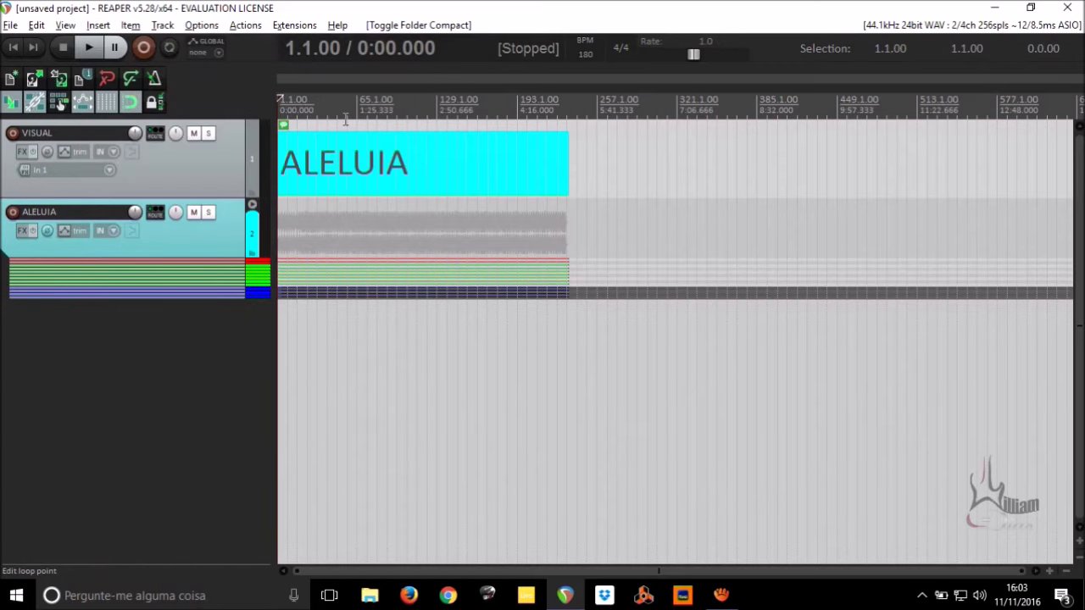
{"action": "key", "text": "m"}
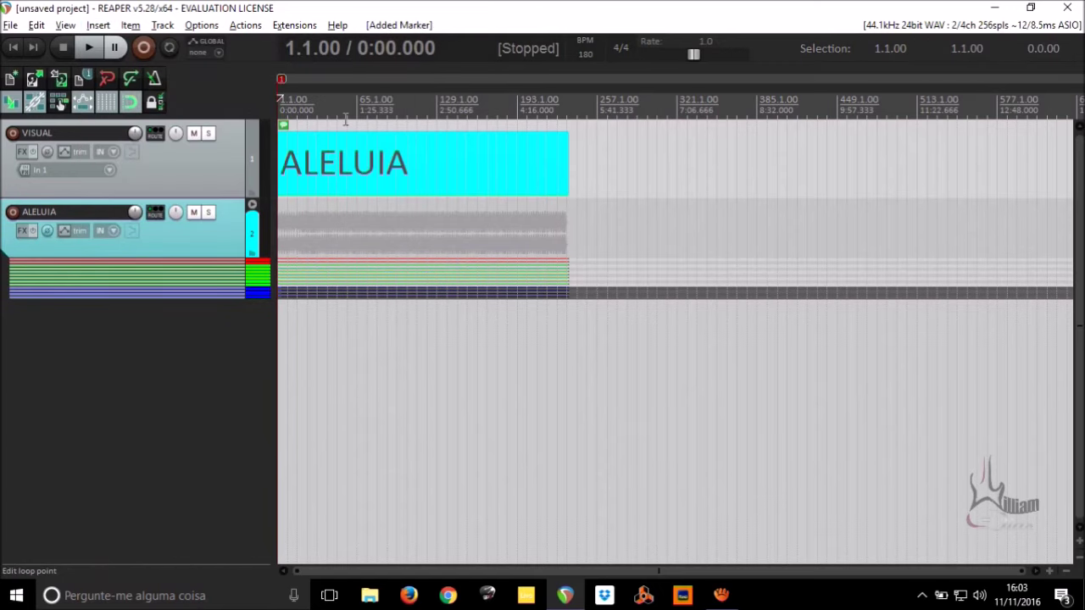
{"action": "left_click", "coordinate": [346, 120]}
{"action": "key", "text": "m"}
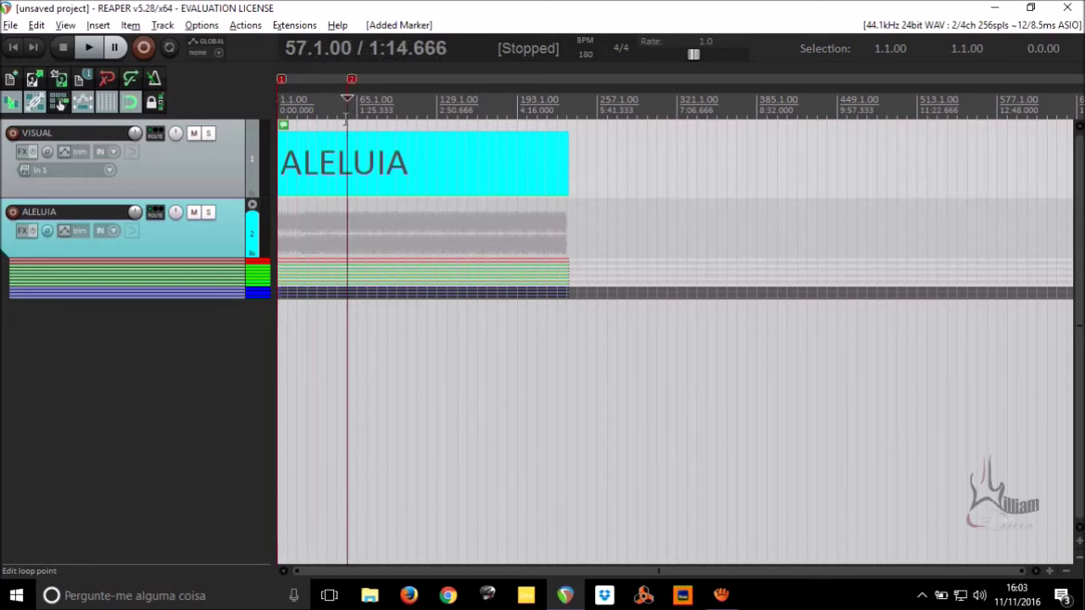
{"action": "left_click", "coordinate": [426, 111]}
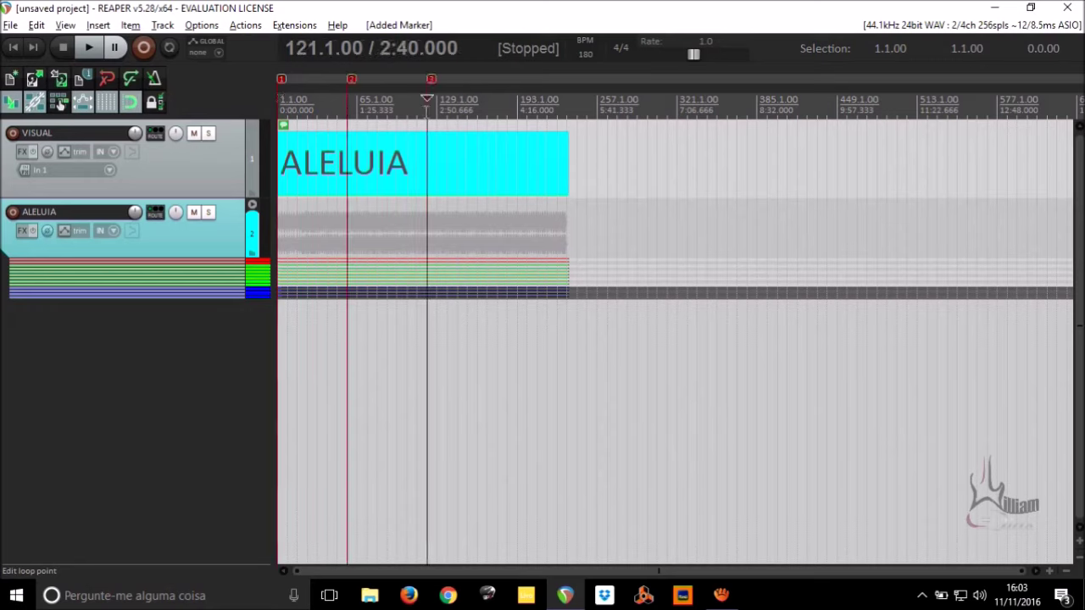
Undo the three unnamed markers.
{"action": "key", "text": "ctrl+z"}
{"action": "key", "text": "ctrl+z"}
{"action": "key", "text": "ctrl+z"}
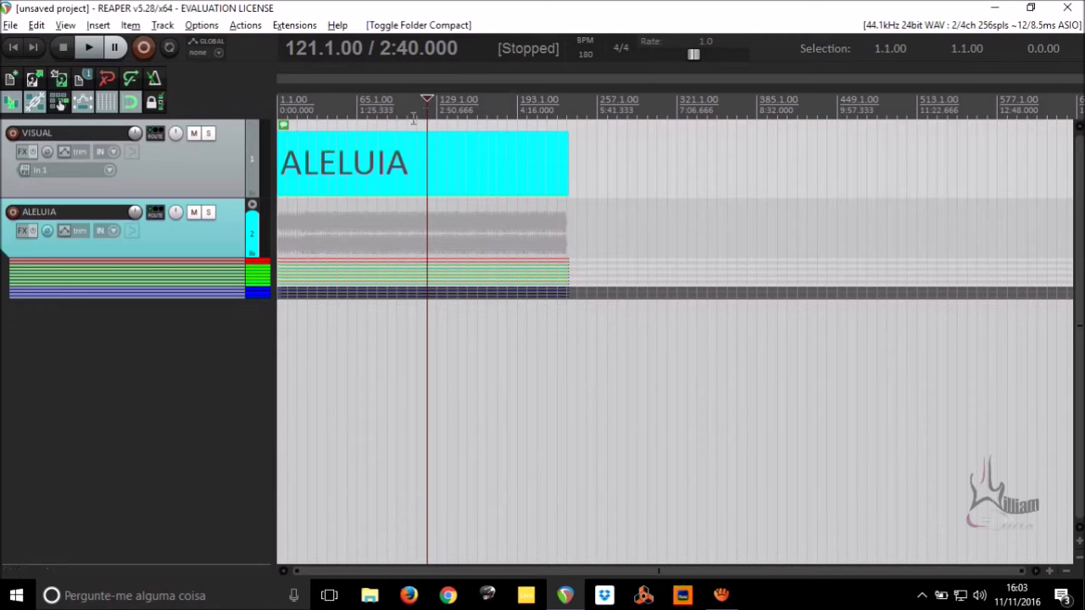
Add a cyan marker named ALELUIA at the project start, position 1.1.00.
{"action": "key", "text": "Home"}
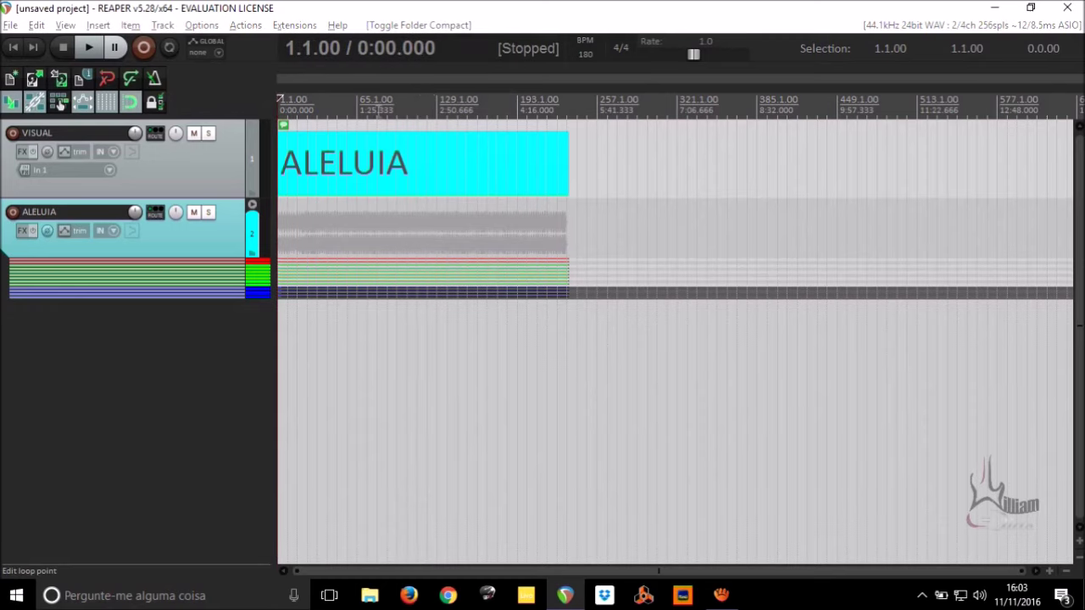
{"action": "key", "text": "shift+m"}
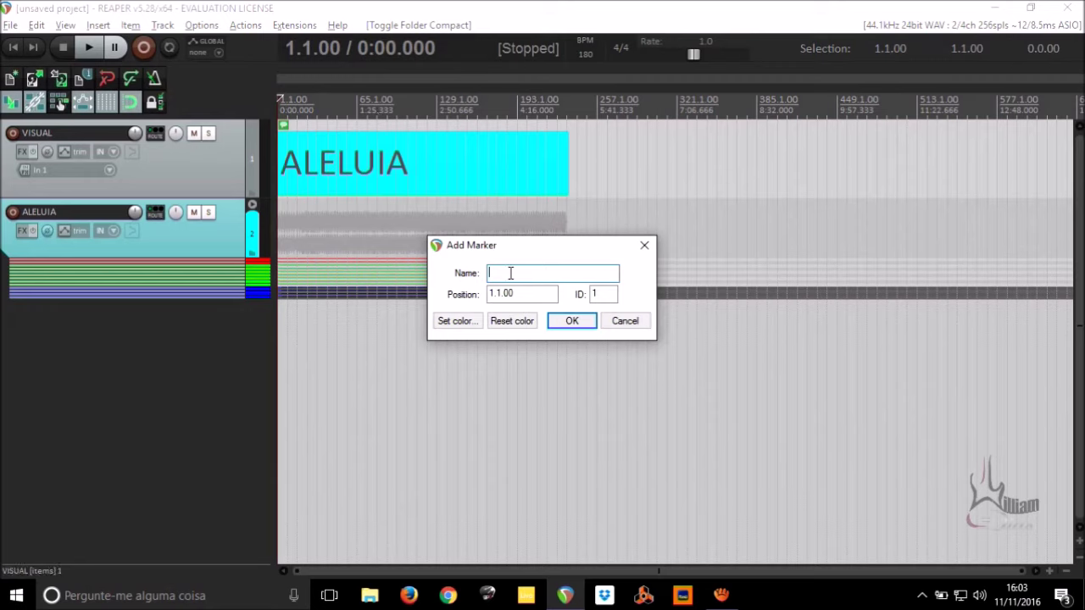
{"action": "type", "text": "ALELUIA"}
{"action": "left_click", "coordinate": [457, 322]}
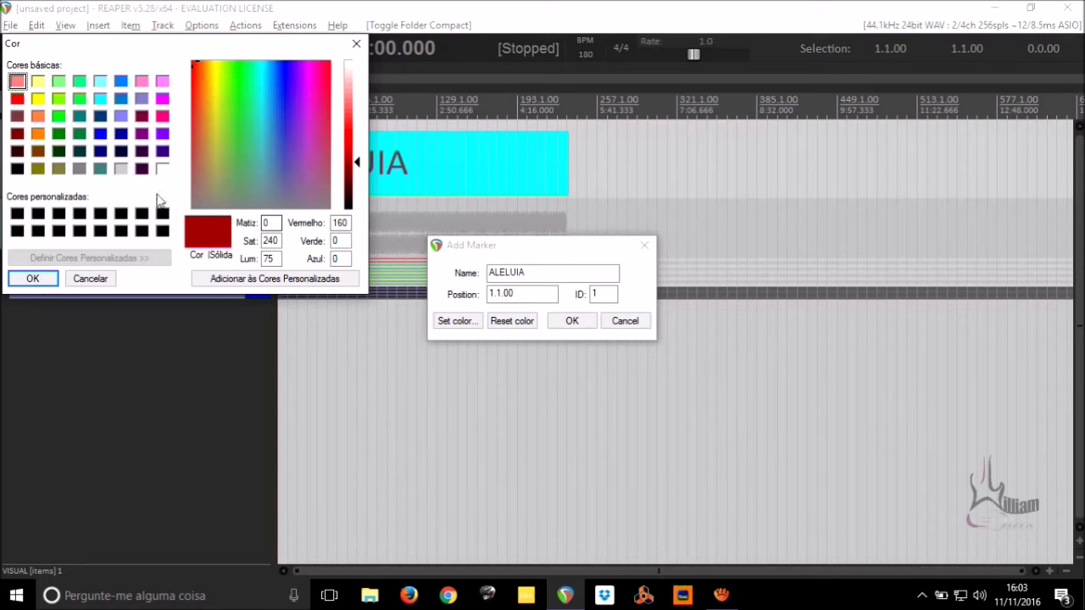
{"action": "left_click", "coordinate": [100, 98]}
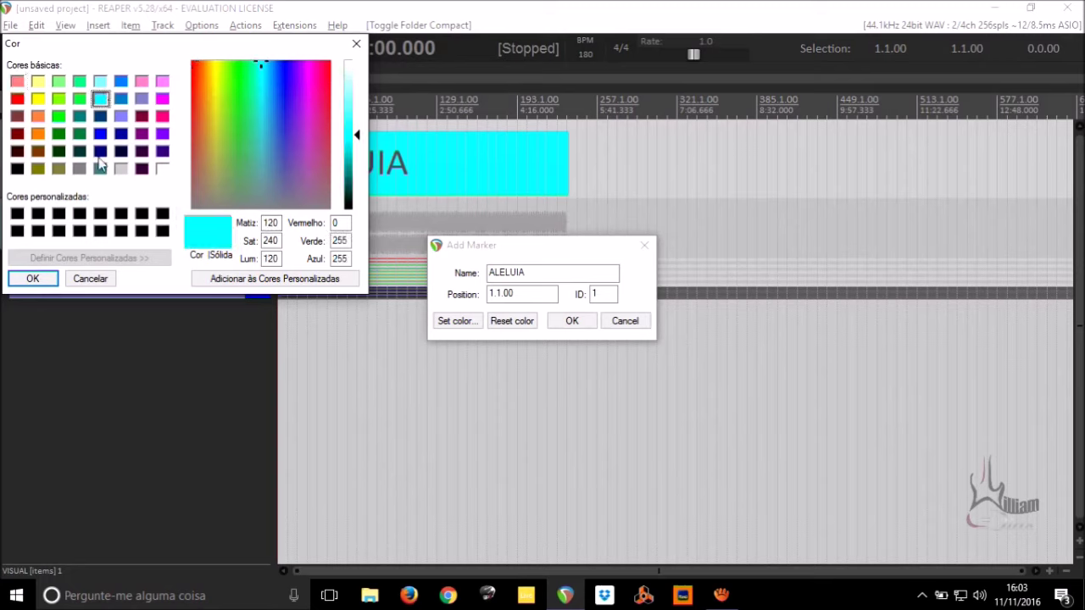
{"action": "left_click", "coordinate": [32, 279]}
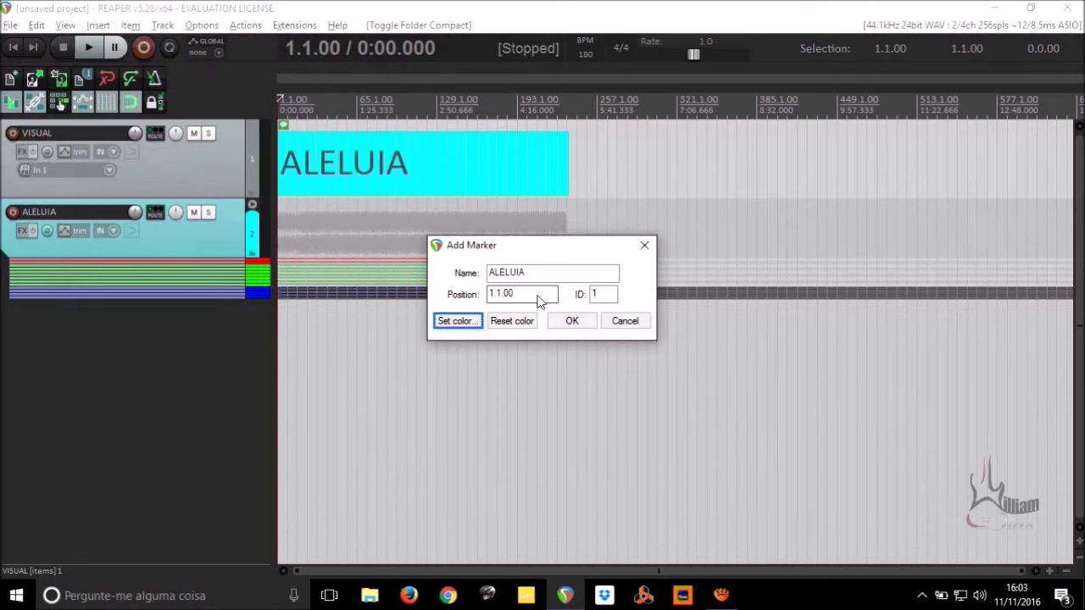
{"action": "left_click", "coordinate": [567, 323]}
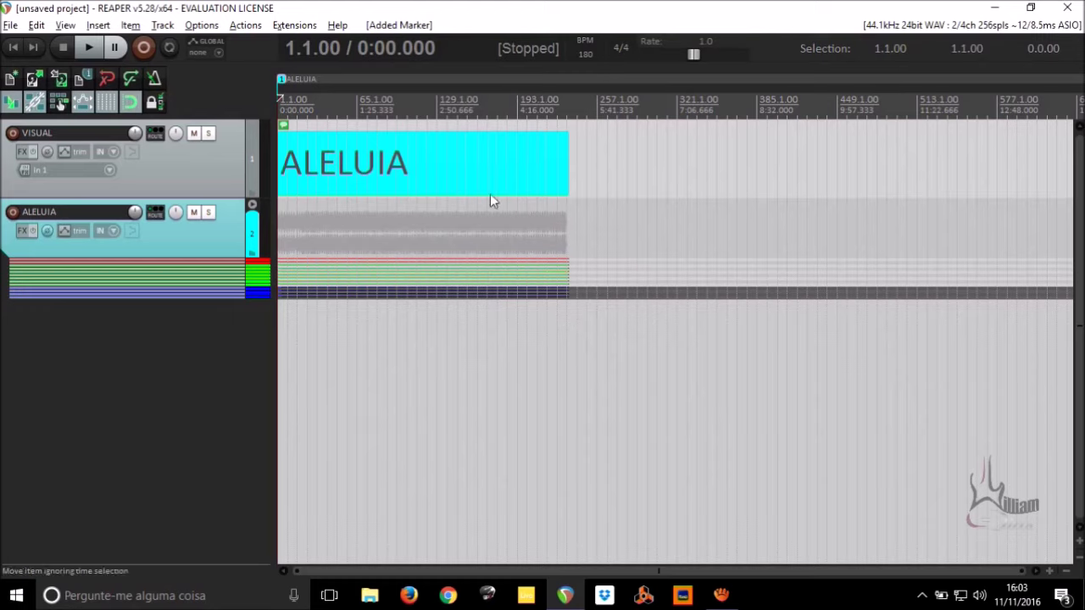
Add a yellow marker named FILHO DO DEUS VIVO at 273.1.00, after the end of the ALELUIA song.
{"action": "left_click", "coordinate": [214, 163]}
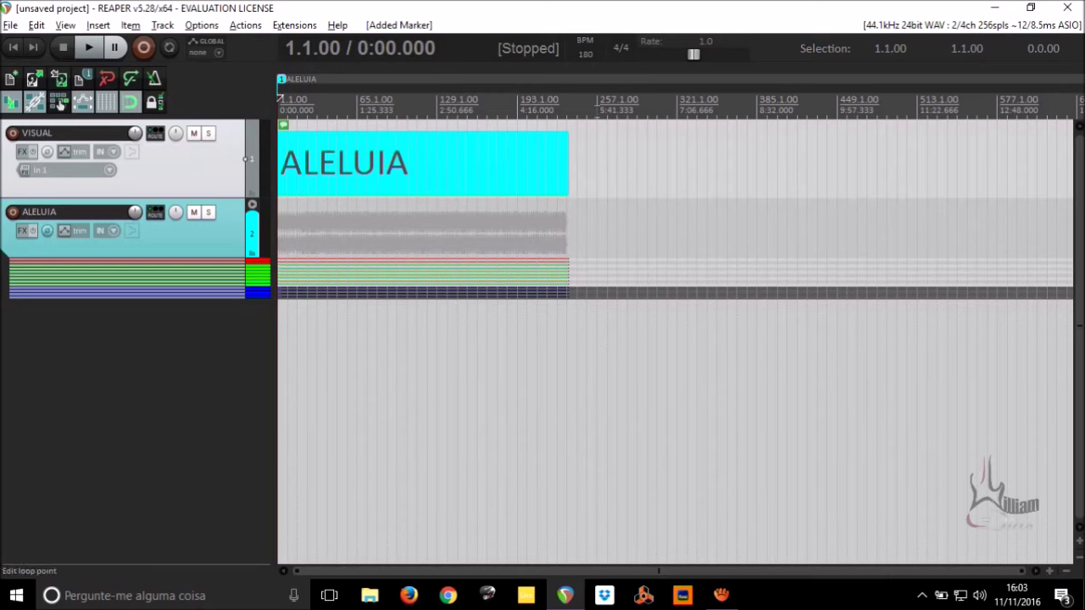
{"action": "left_click", "coordinate": [618, 109]}
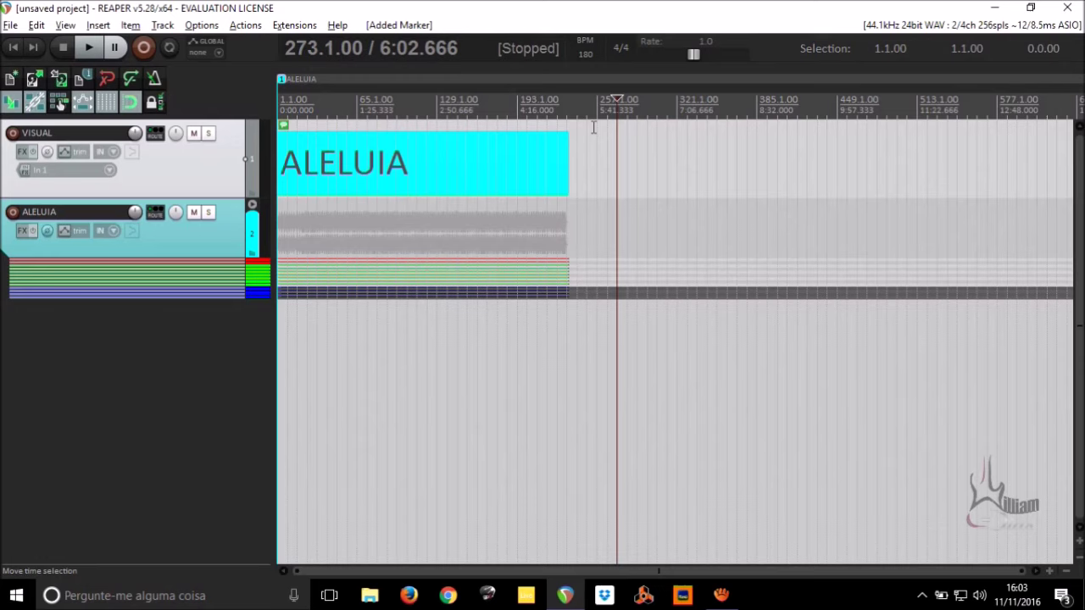
{"action": "key", "text": "shift+m"}
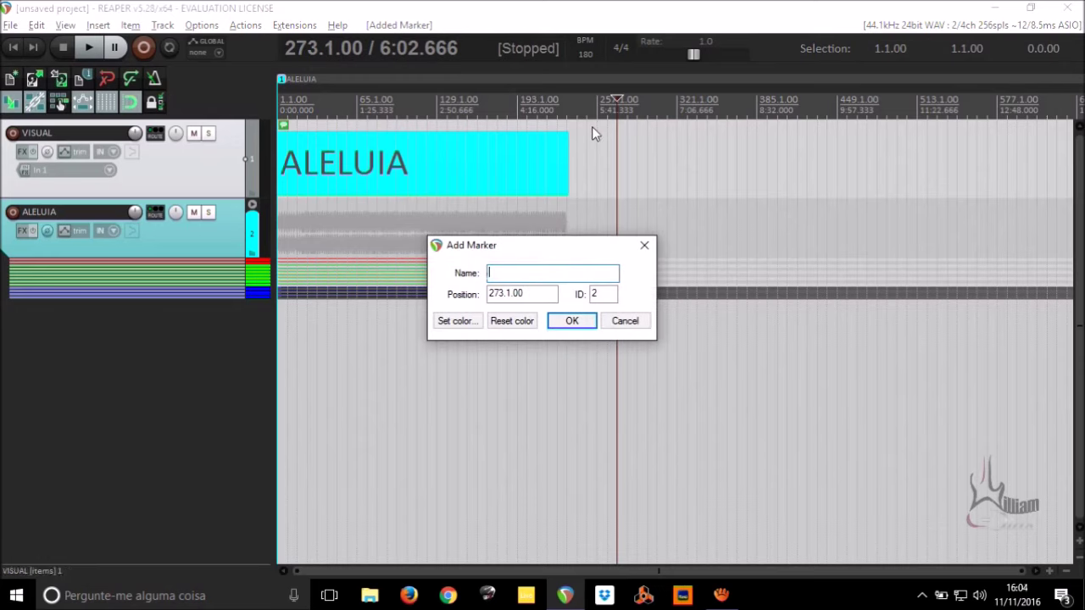
{"action": "type", "text": "FILHO DO DEUS VIVO"}
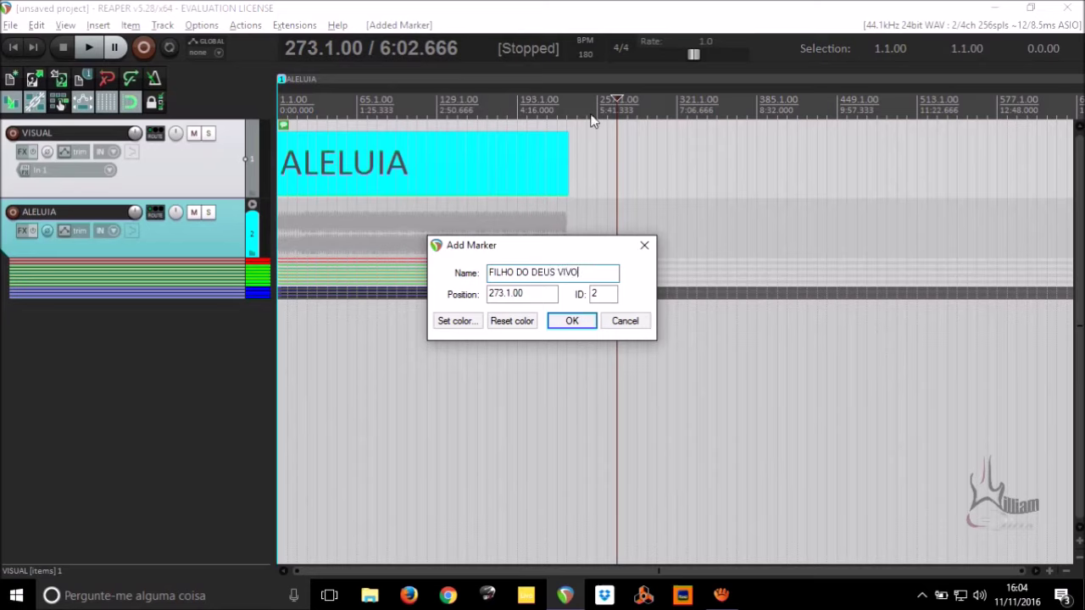
{"action": "left_click", "coordinate": [463, 327]}
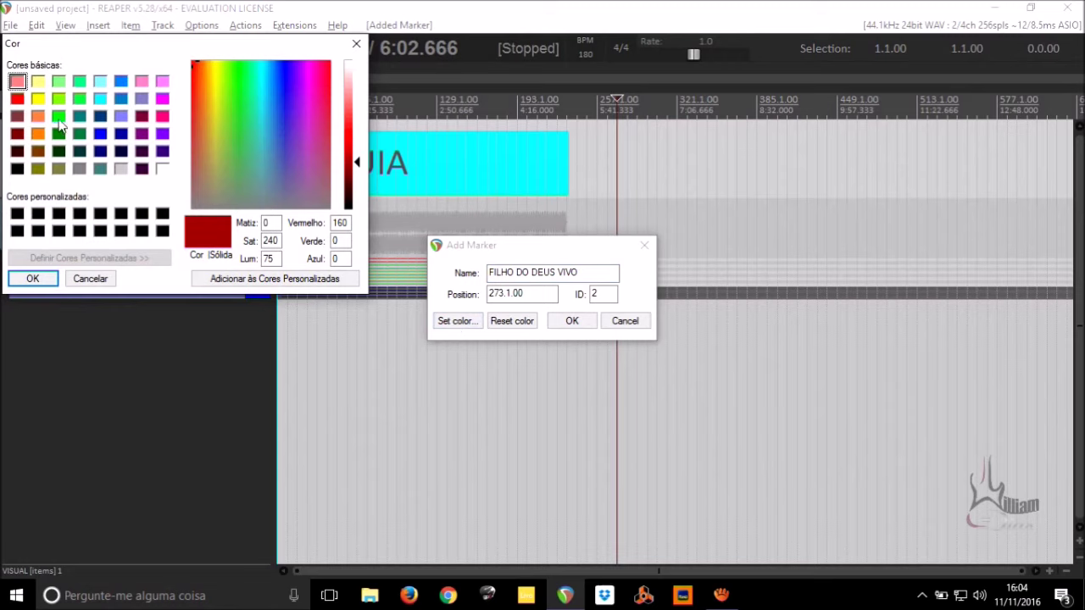
{"action": "left_click", "coordinate": [38, 99]}
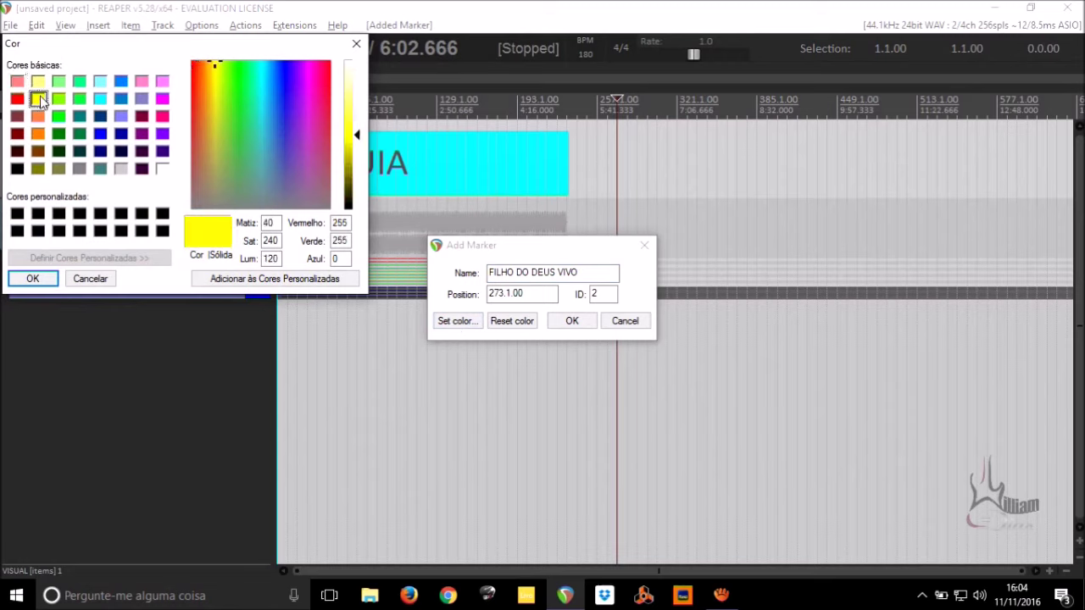
{"action": "left_click", "coordinate": [32, 279]}
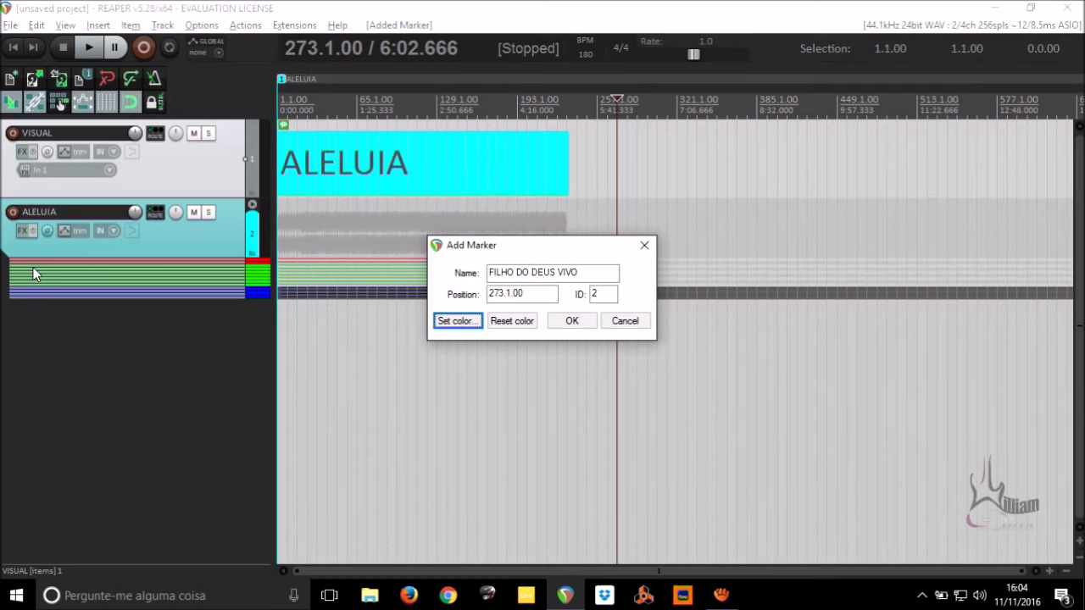
{"action": "left_click", "coordinate": [575, 320]}
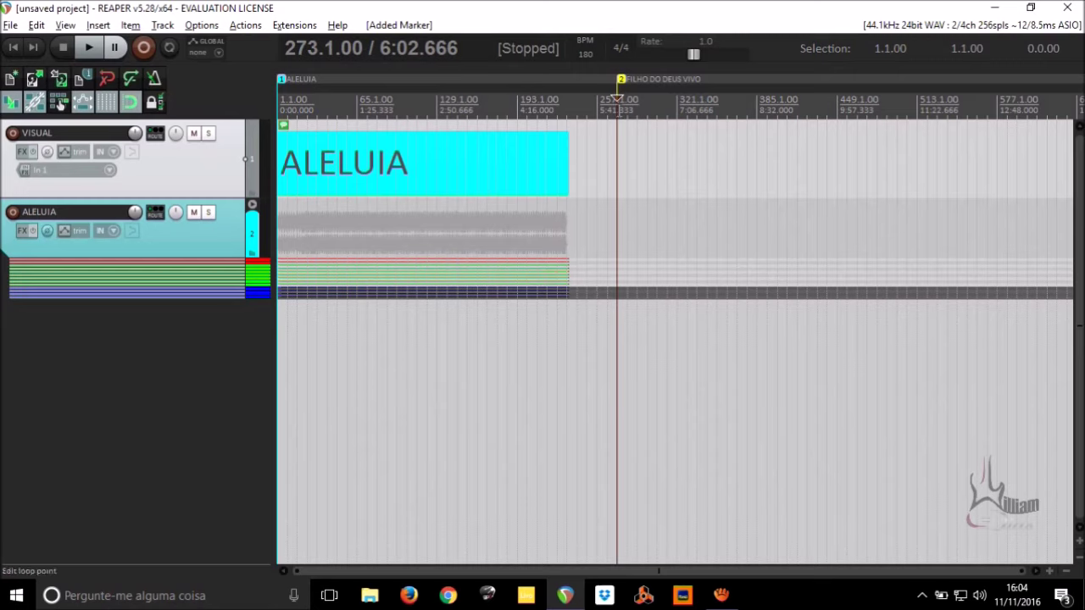
Insert a tempo change marker of 134 BPM at 273.1.00, at the FILHO DO DEUS VIVO marker.
{"action": "left_click", "coordinate": [103, 25]}
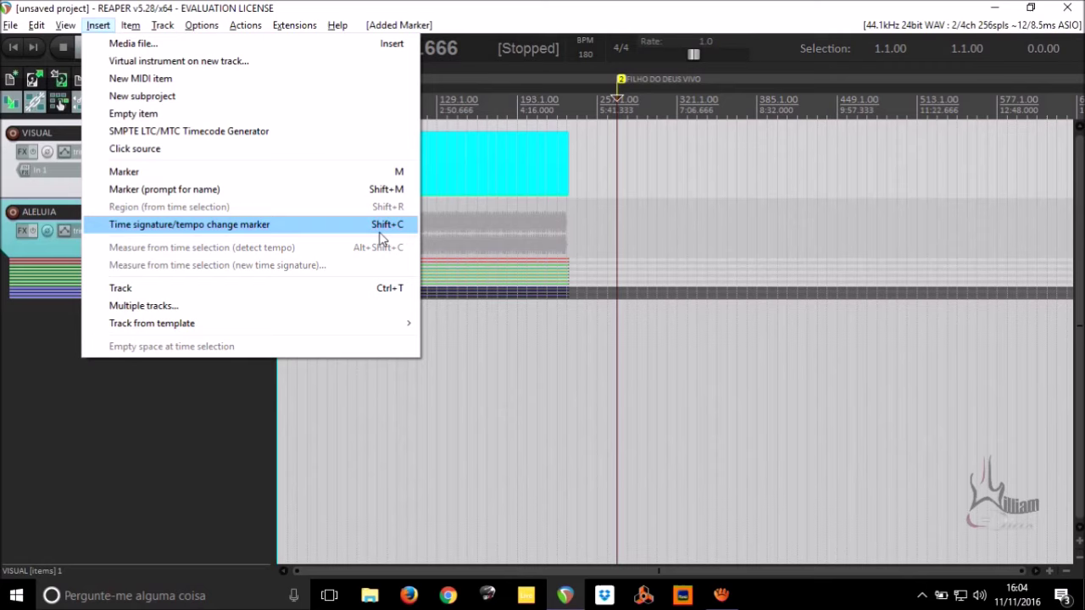
{"action": "left_click", "coordinate": [619, 108]}
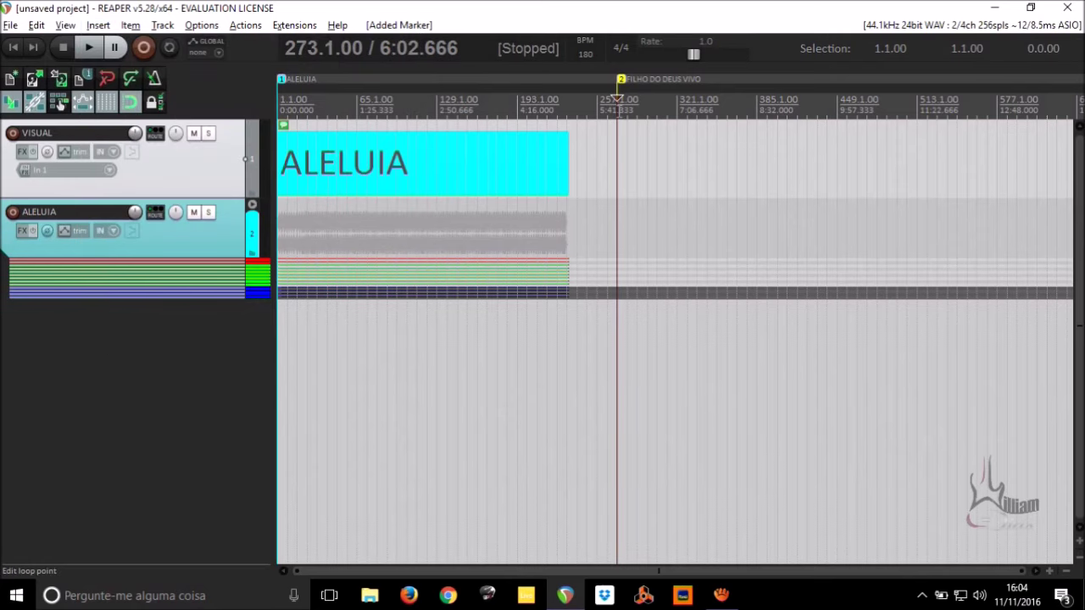
{"action": "key", "text": "shift+c"}
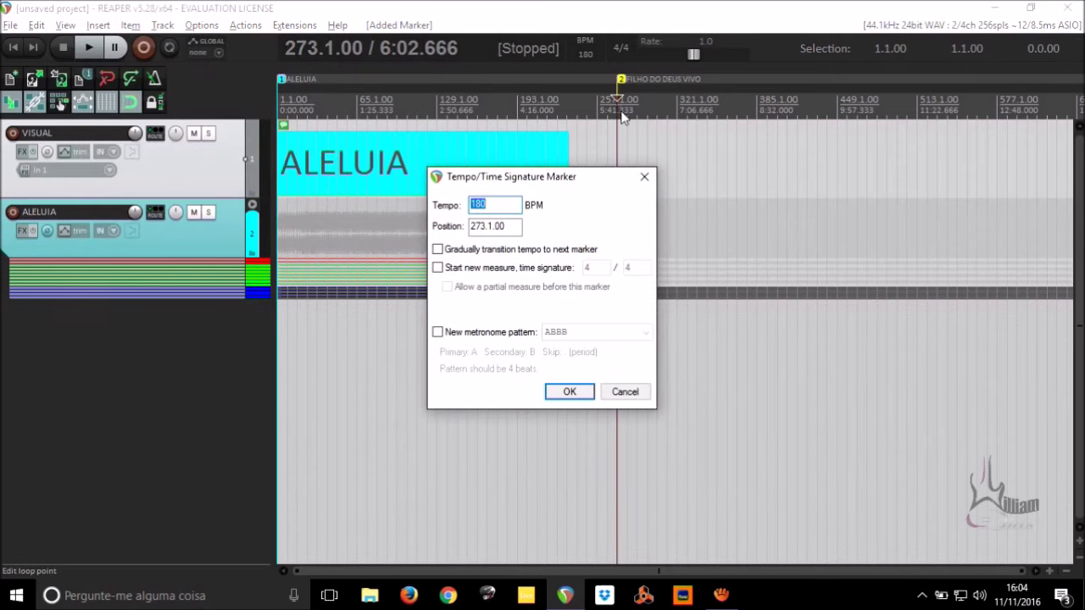
{"action": "type", "text": "134"}
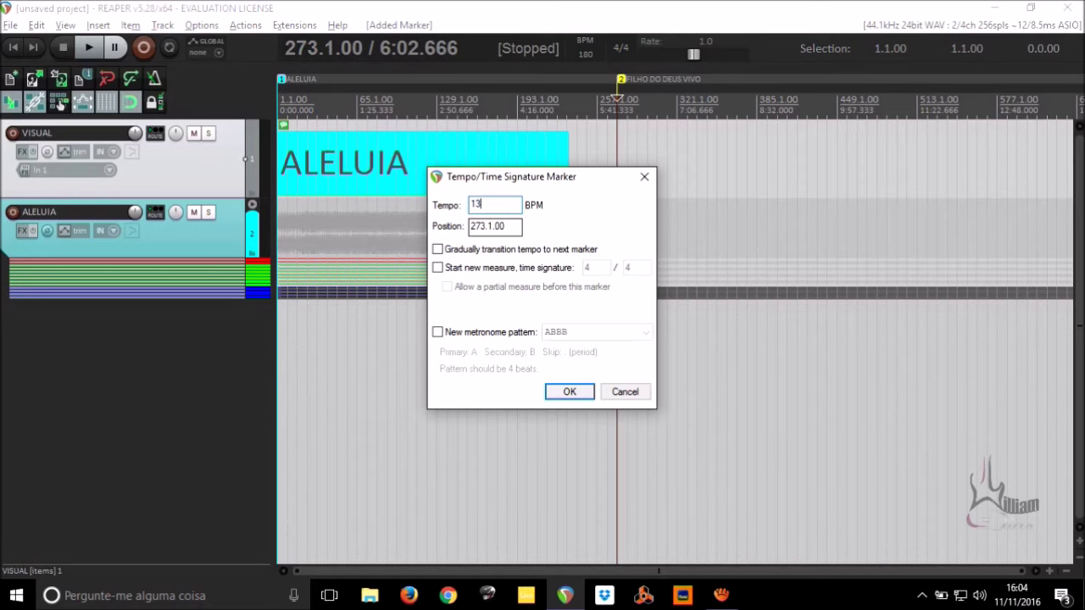
{"action": "left_click", "coordinate": [573, 393]}
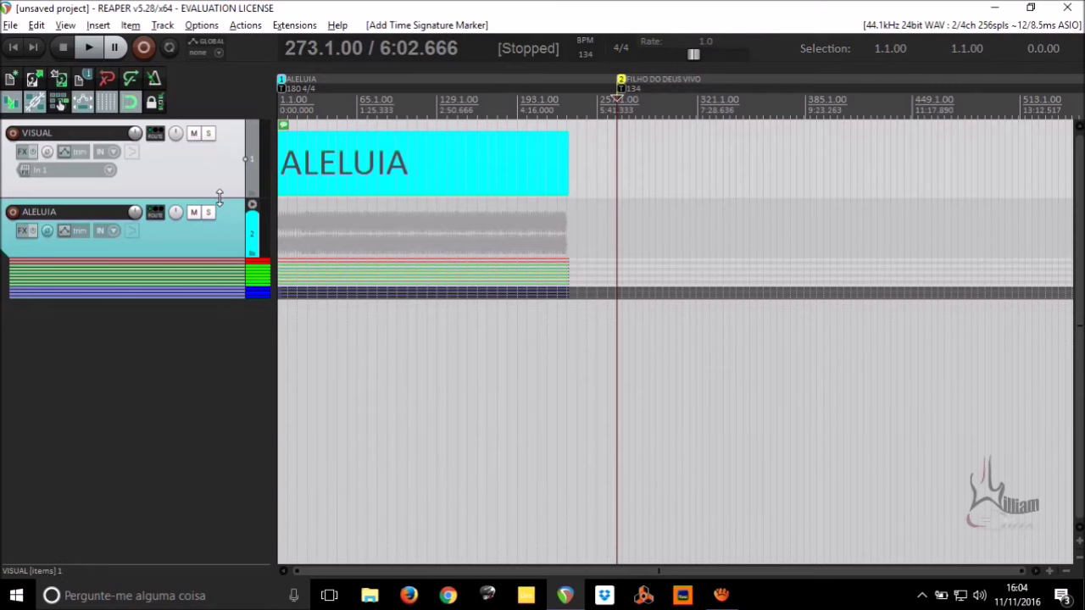
Add a new track below the ALELUIA stem folder and colour it yellow.
{"action": "key", "text": "ctrl+t"}
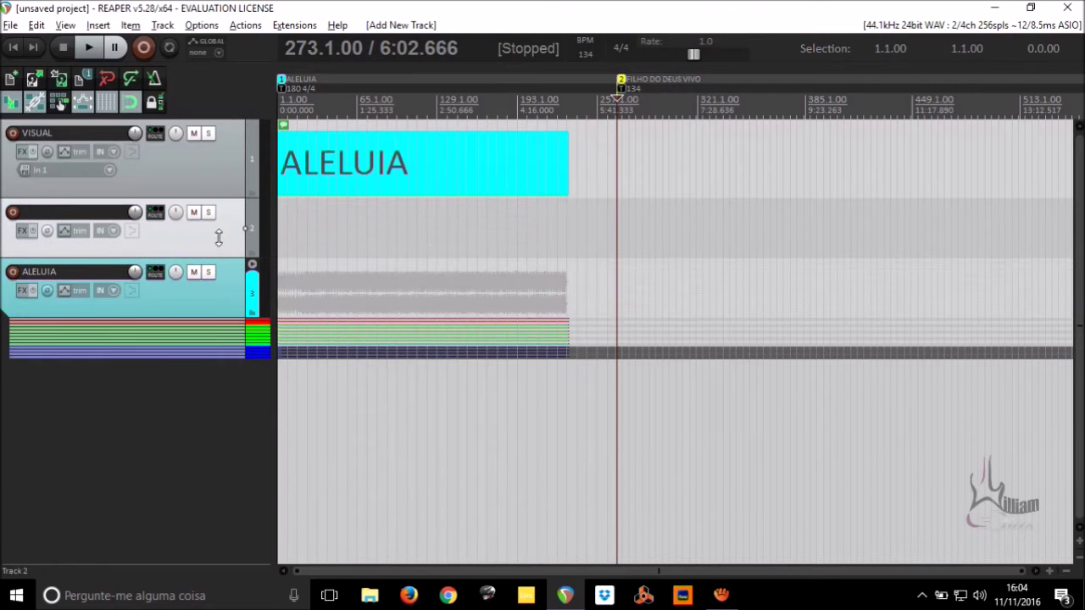
{"action": "left_click_drag", "start_coordinate": [76, 241], "coordinate": [16, 476]}
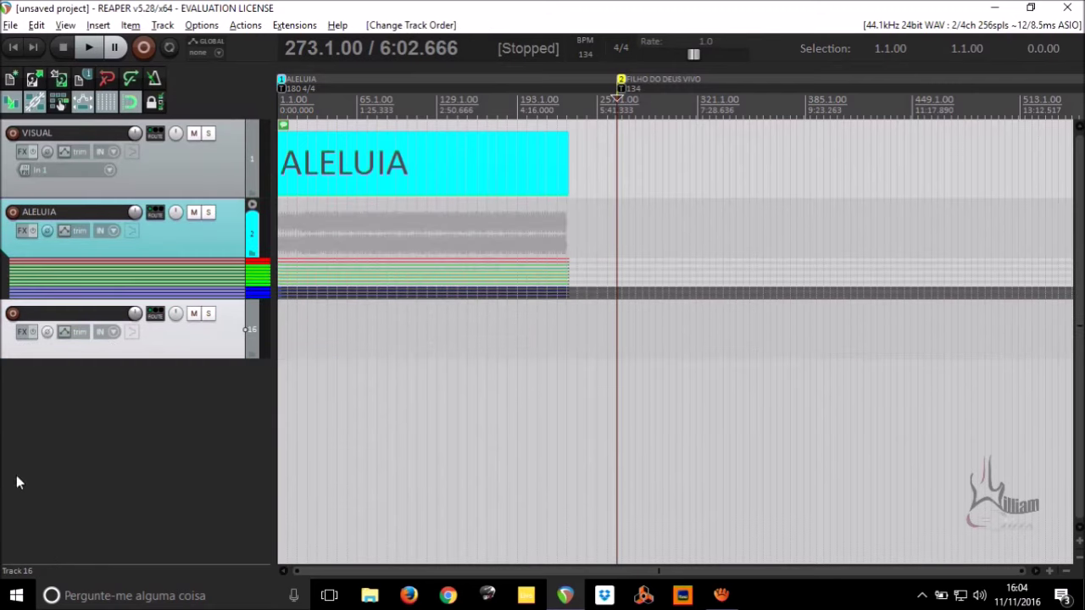
{"action": "right_click", "coordinate": [210, 345]}
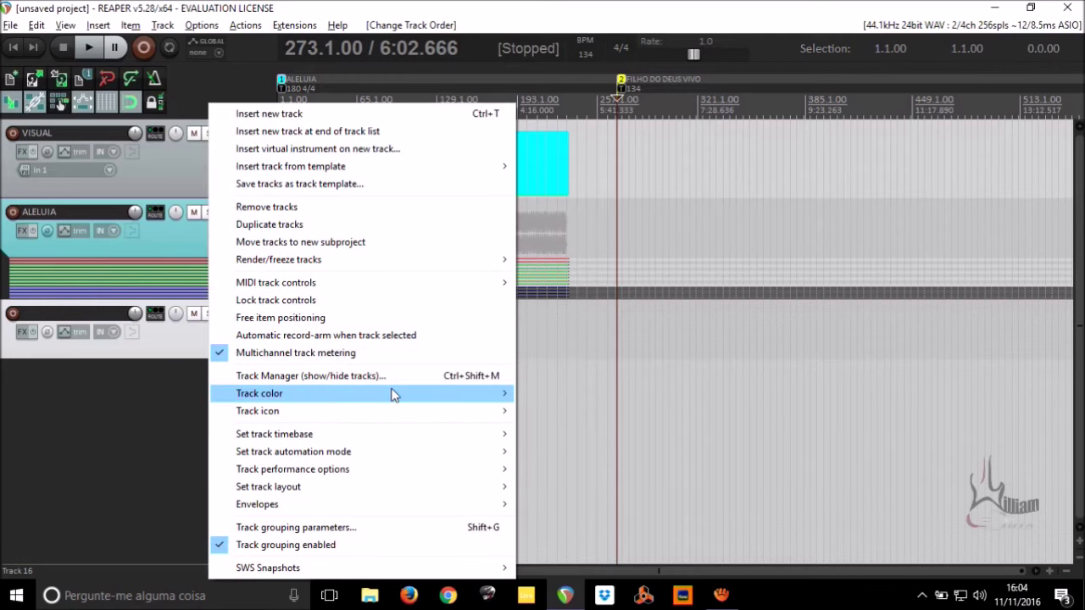
{"action": "mouse_move", "coordinate": [512, 399]}
{"action": "left_click", "coordinate": [585, 393]}
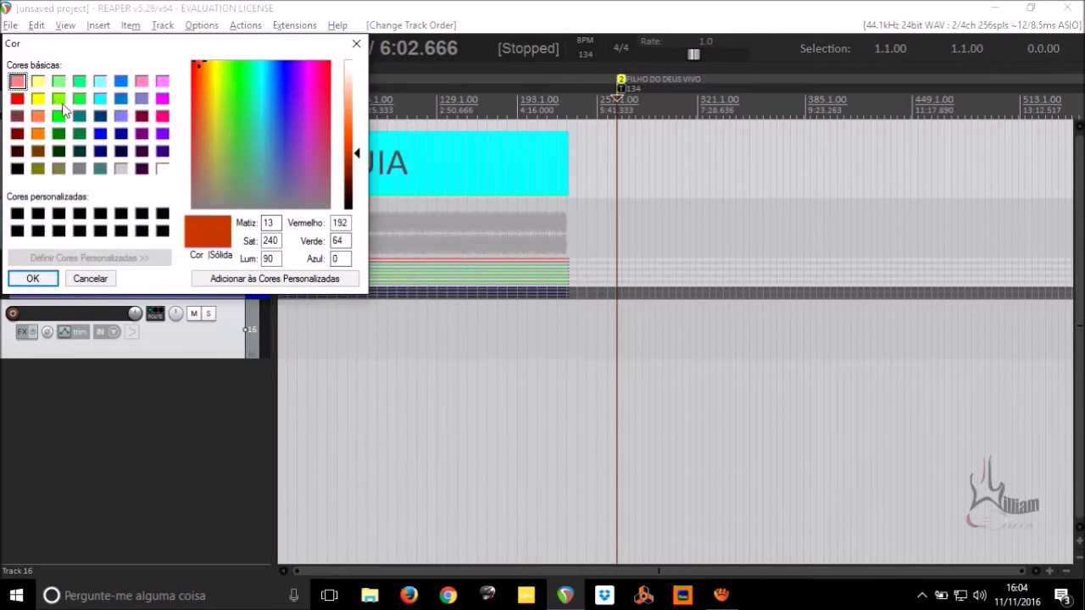
{"action": "left_click", "coordinate": [38, 100]}
{"action": "left_click", "coordinate": [34, 278]}
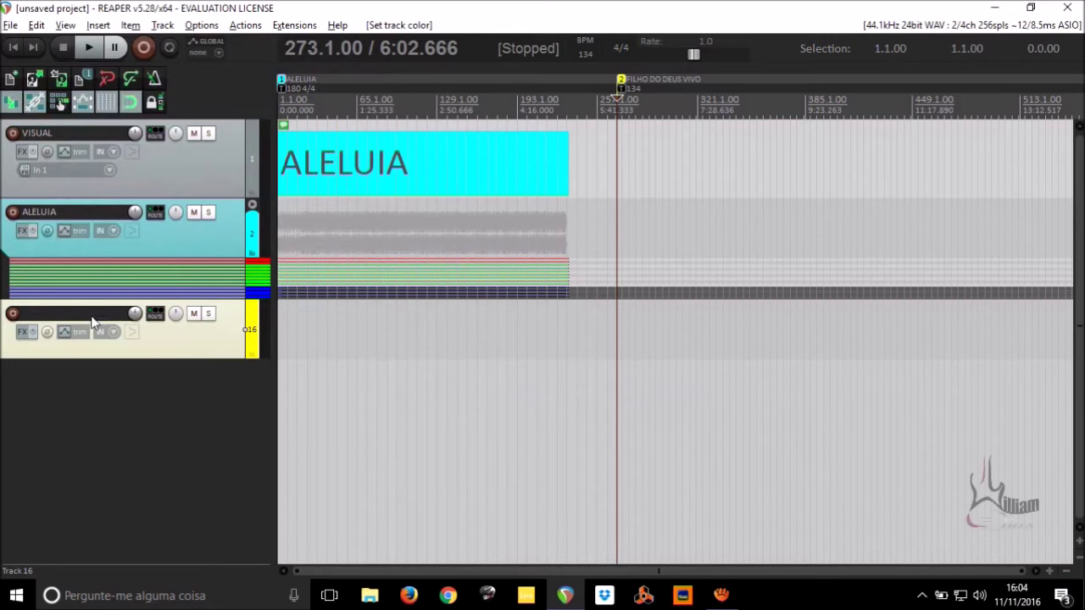
Name the yellow track FILHO DO DEUS VIVO and make it a folder containing one new child track.
{"action": "double_click", "coordinate": [73, 314]}
{"action": "type", "text": "FILHO"}
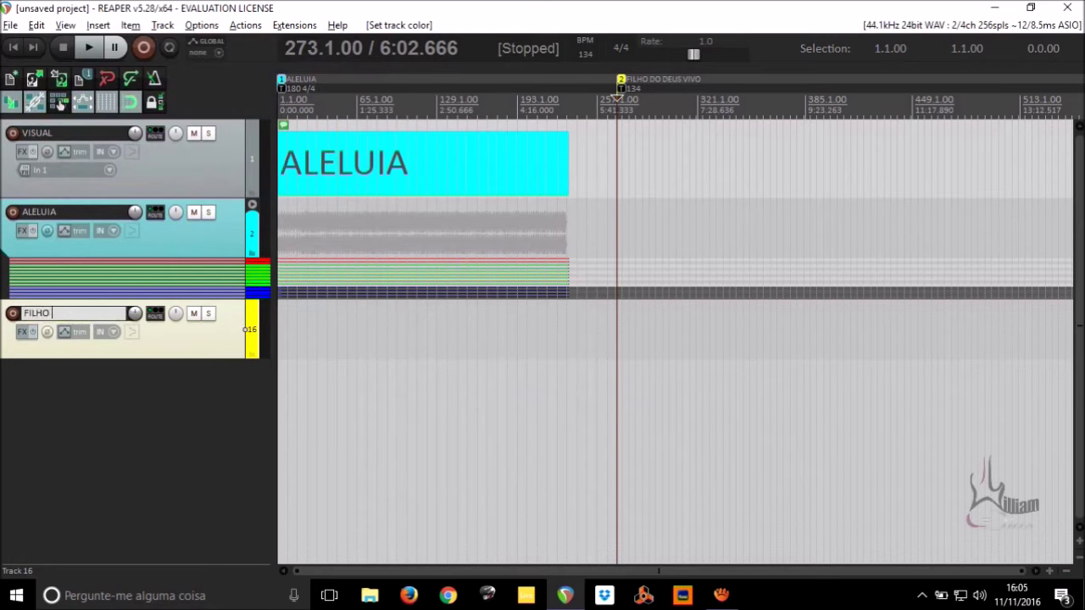
{"action": "type", "text": " DO DEUS VIVO"}
{"action": "key", "text": "Return"}
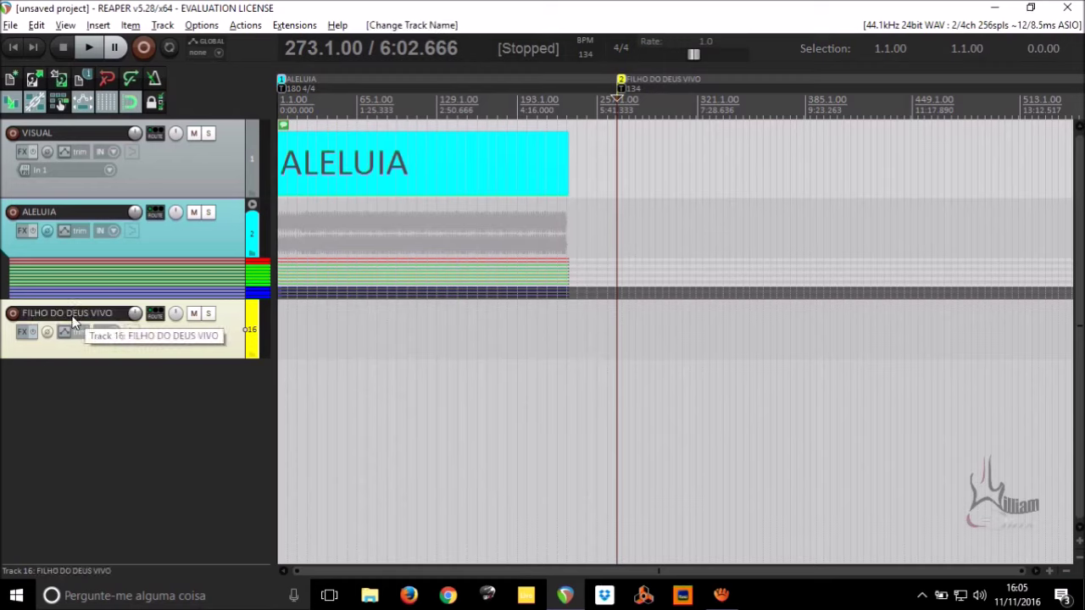
{"action": "double_click", "coordinate": [201, 458]}
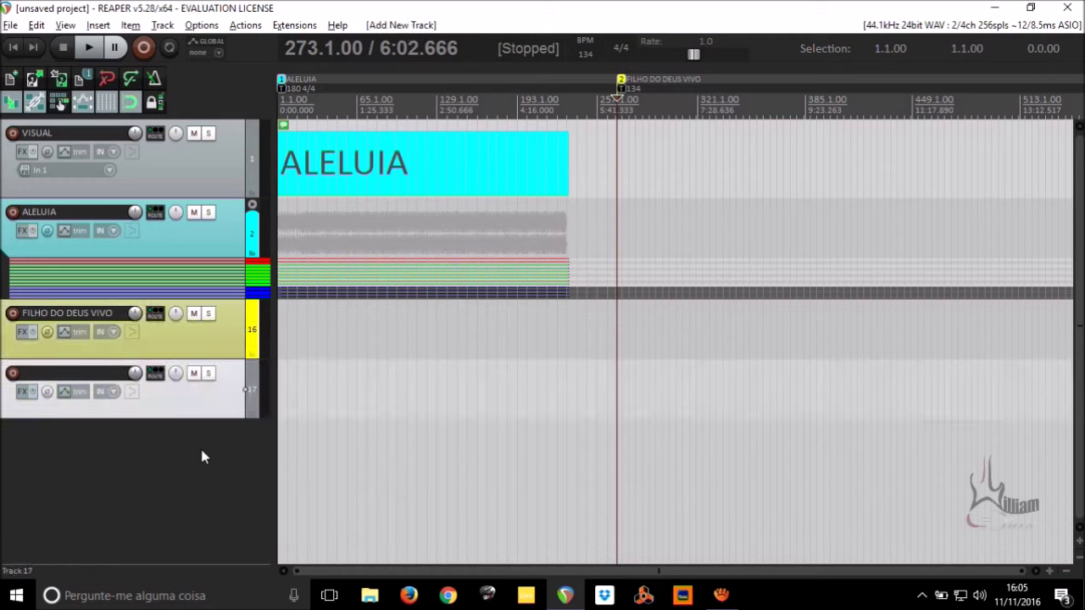
{"action": "left_click", "coordinate": [251, 356]}
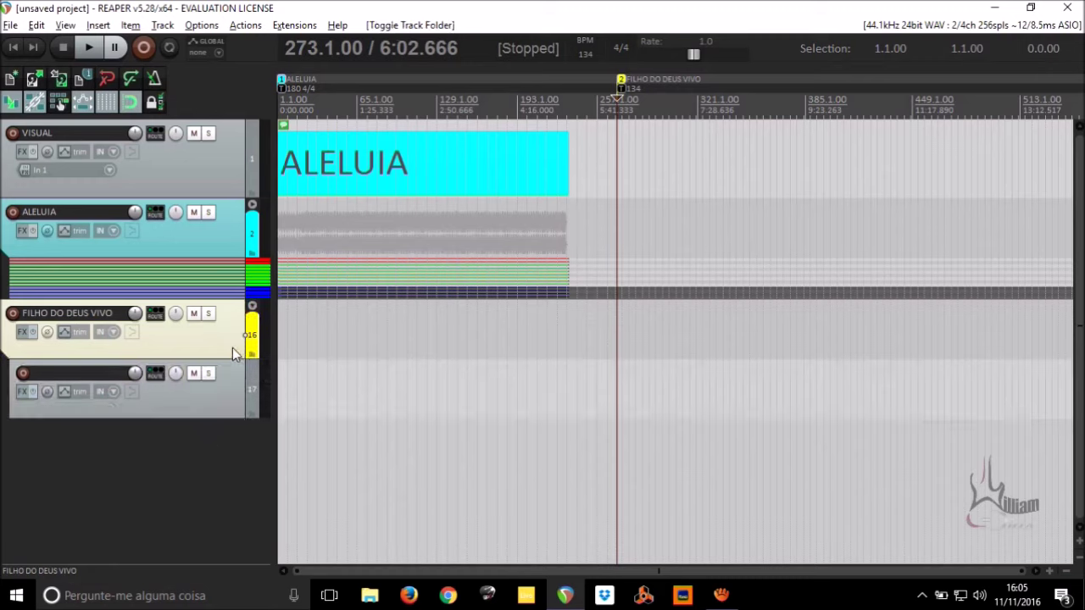
Copy the ALELUIA item on the VISUAL track to 273.1.00 and change the copy's note to FILHO DO DEUS VIVO.
{"action": "left_click", "coordinate": [377, 165]}
{"action": "left_click", "coordinate": [427, 160]}
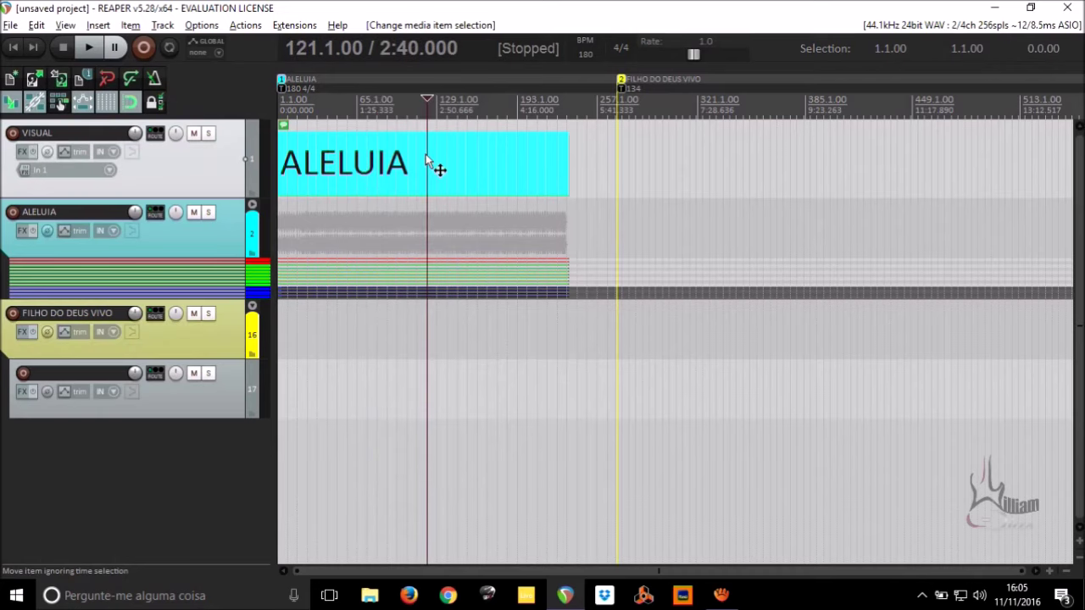
{"action": "left_click_drag", "start_coordinate": [346, 160], "coordinate": [690, 163]}
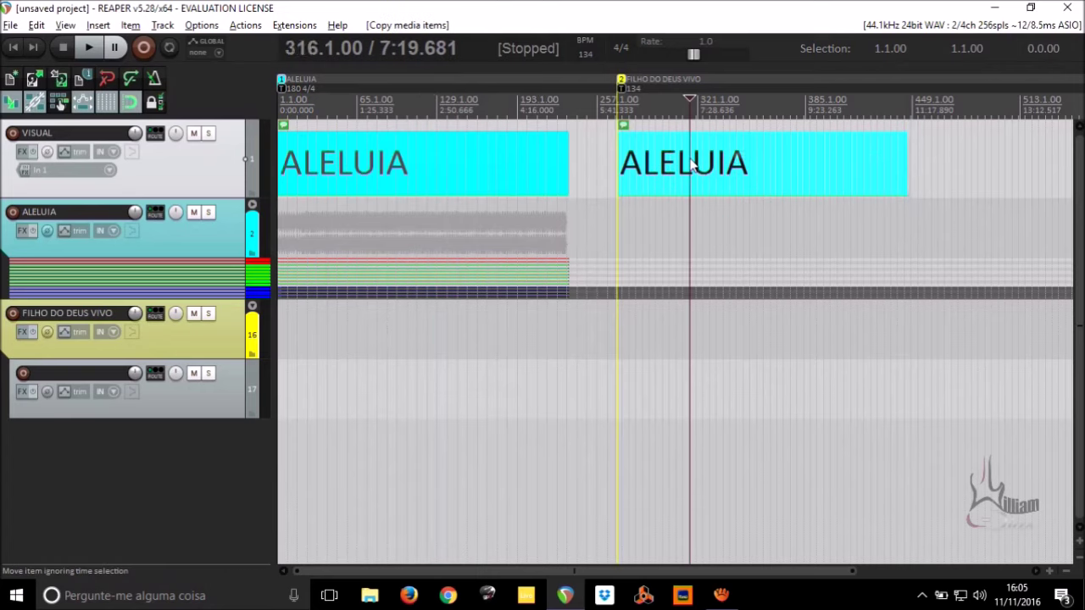
{"action": "double_click", "coordinate": [691, 163]}
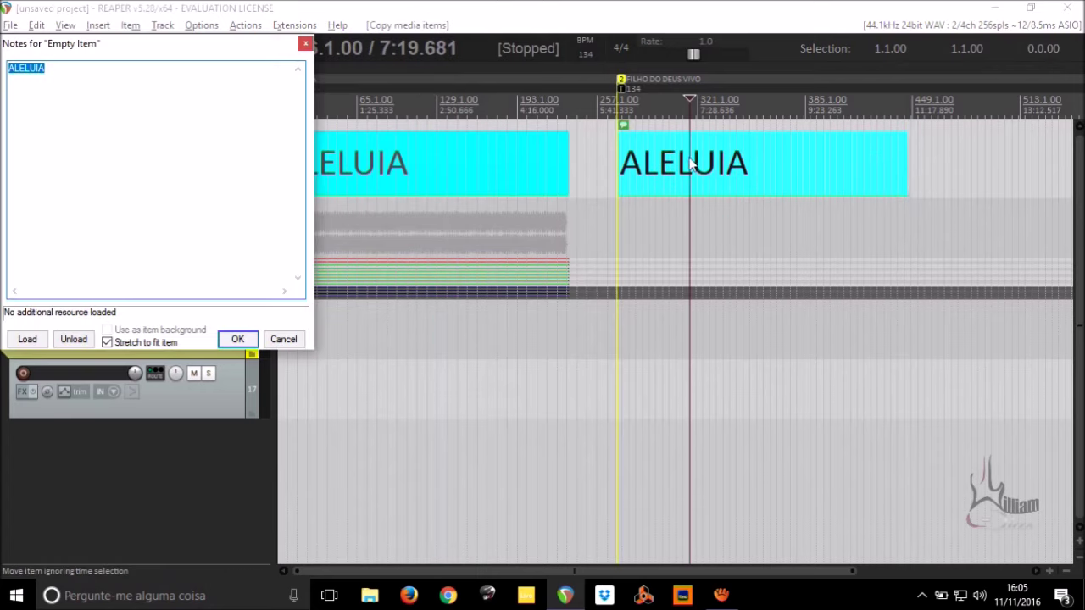
{"action": "type", "text": "FILHO DO DEUS VIVO"}
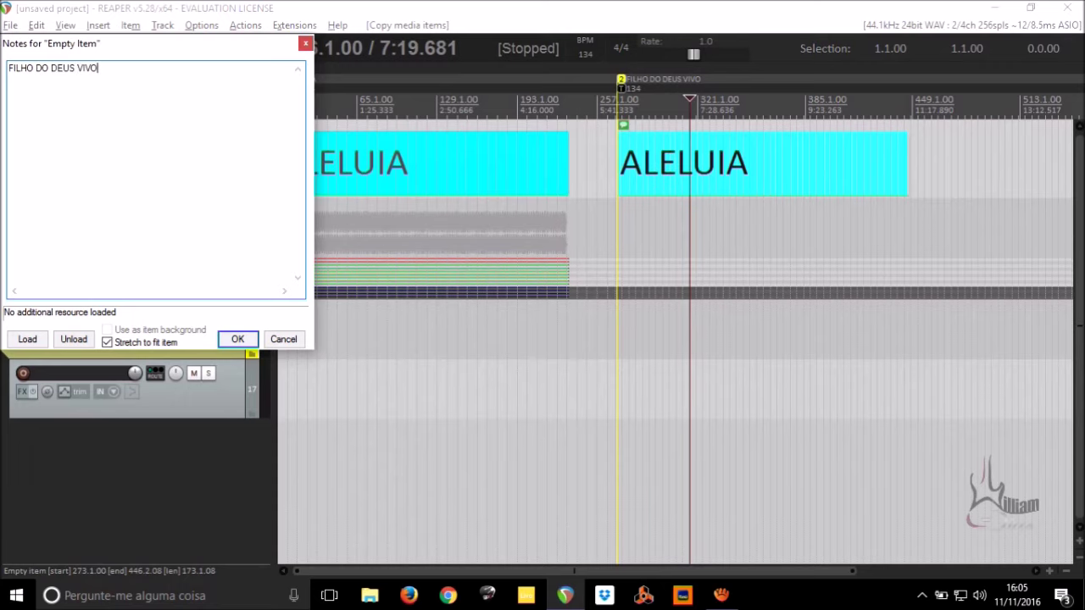
{"action": "left_click", "coordinate": [237, 339]}
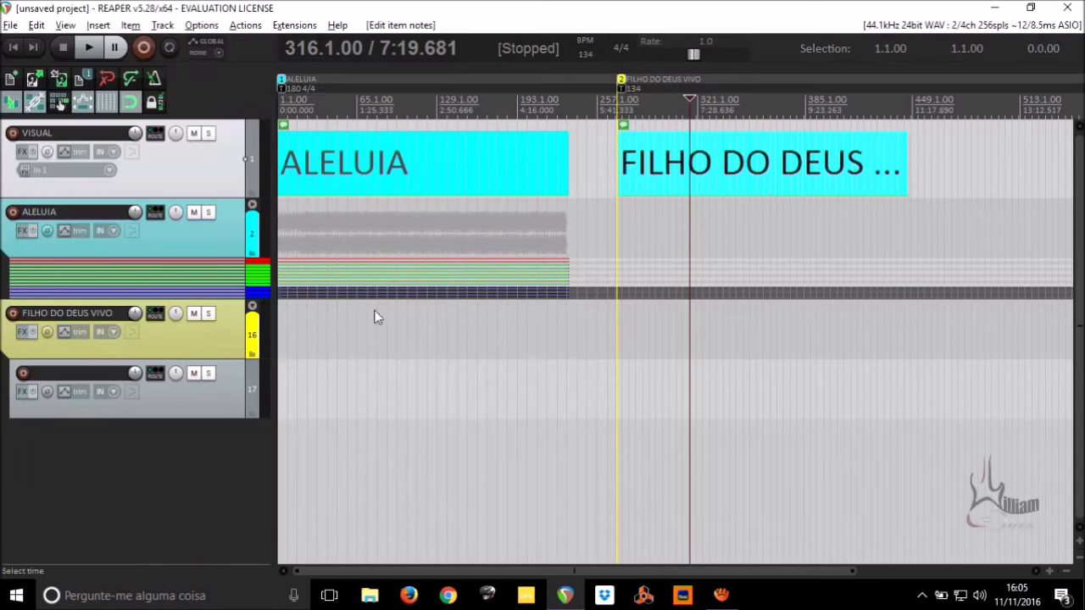
Colour the FILHO DO DEUS VIVO item on the VISUAL track yellow.
{"action": "right_click", "coordinate": [681, 150]}
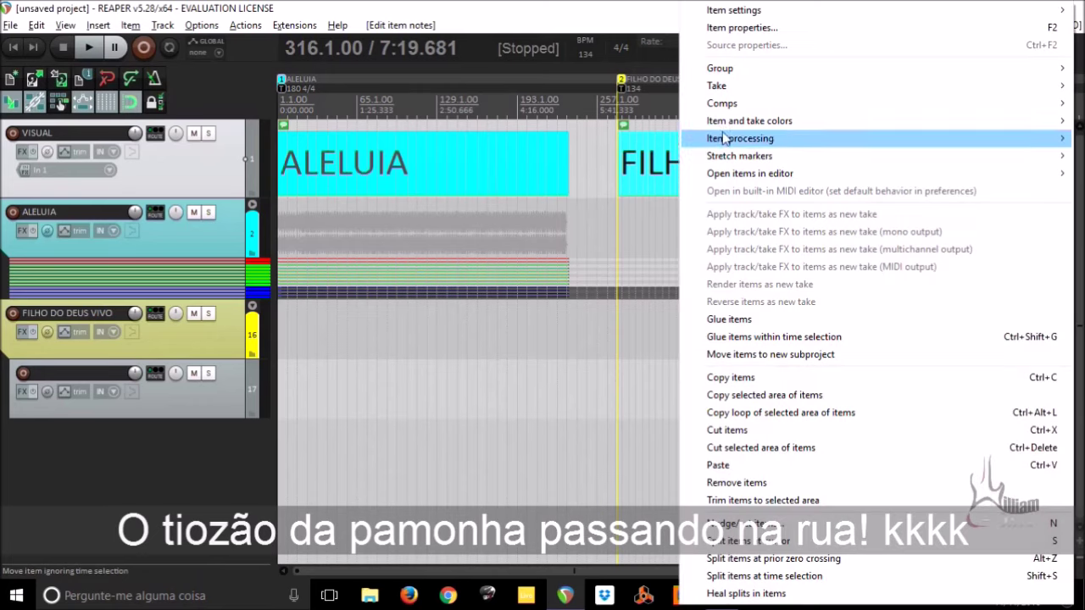
{"action": "mouse_move", "coordinate": [696, 126]}
{"action": "left_click", "coordinate": [652, 124]}
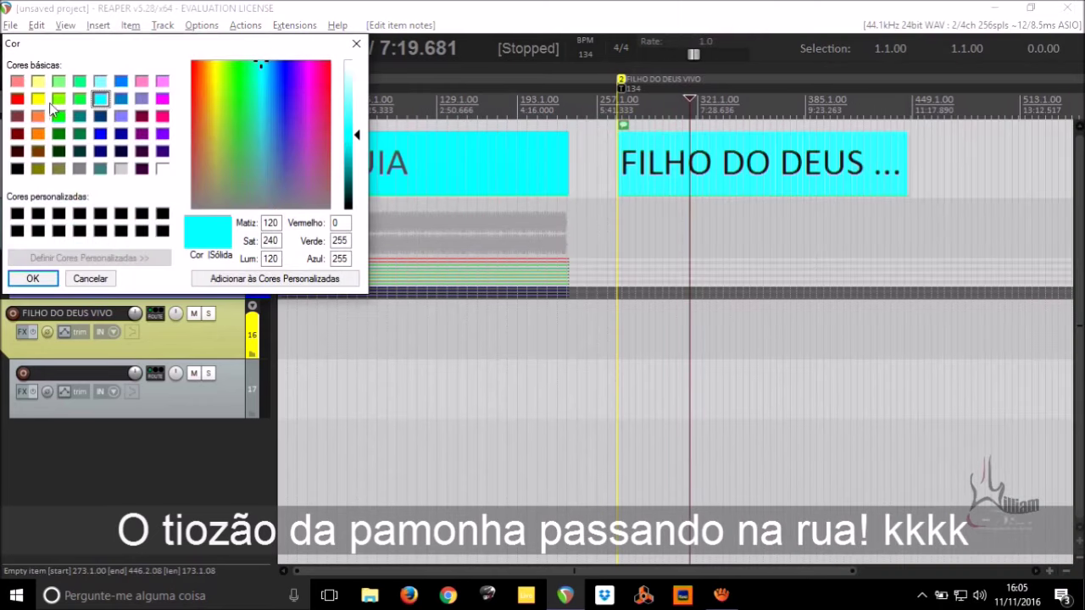
{"action": "left_click", "coordinate": [38, 103]}
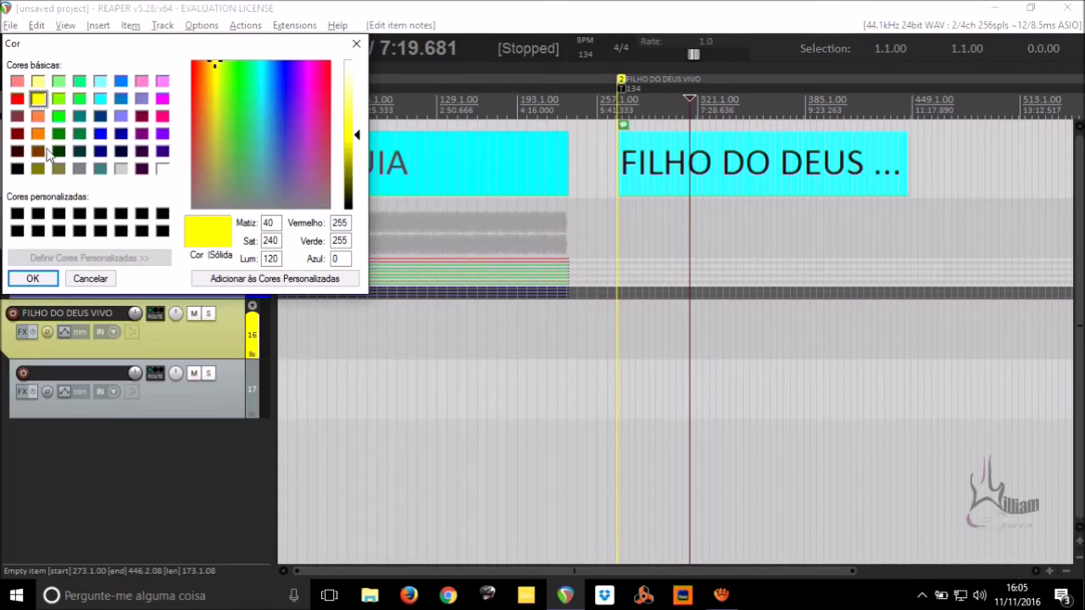
{"action": "left_click", "coordinate": [47, 280]}
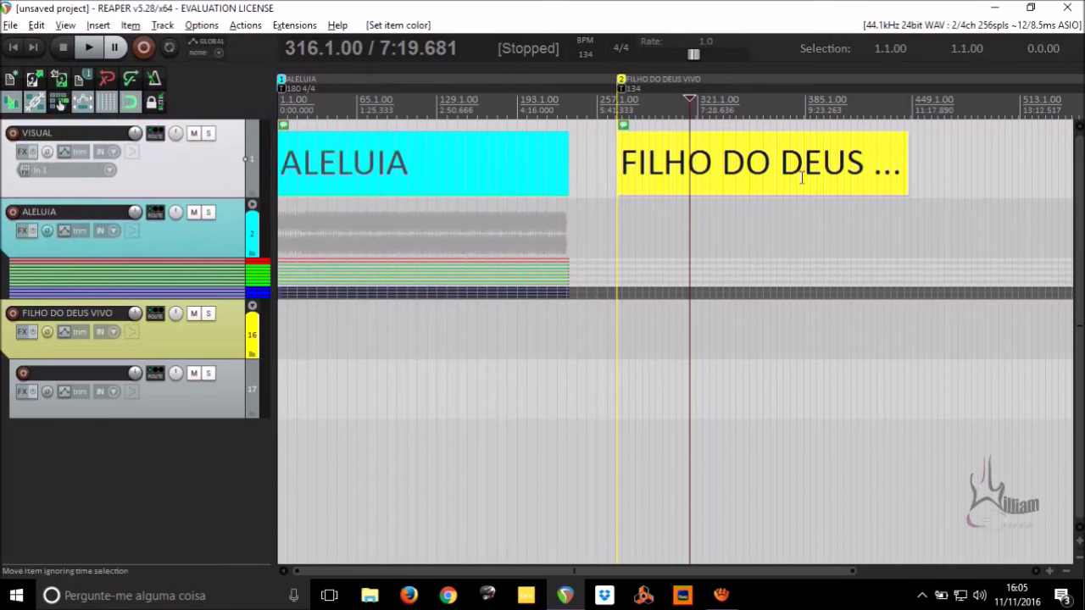
Check marker navigation by jumping the edit cursor to the FILHO DO DEUS VIVO marker and to the project start.
{"action": "left_click", "coordinate": [763, 103]}
{"action": "scroll", "coordinate": [763, 106], "scroll_direction": "up", "scroll_amount": 3}
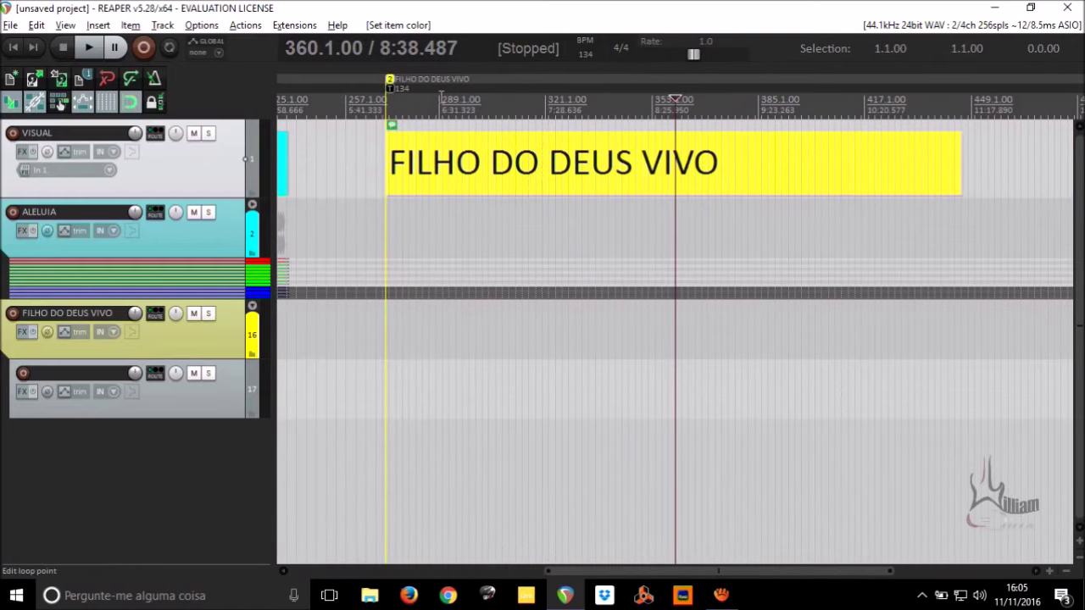
{"action": "left_click", "coordinate": [415, 108]}
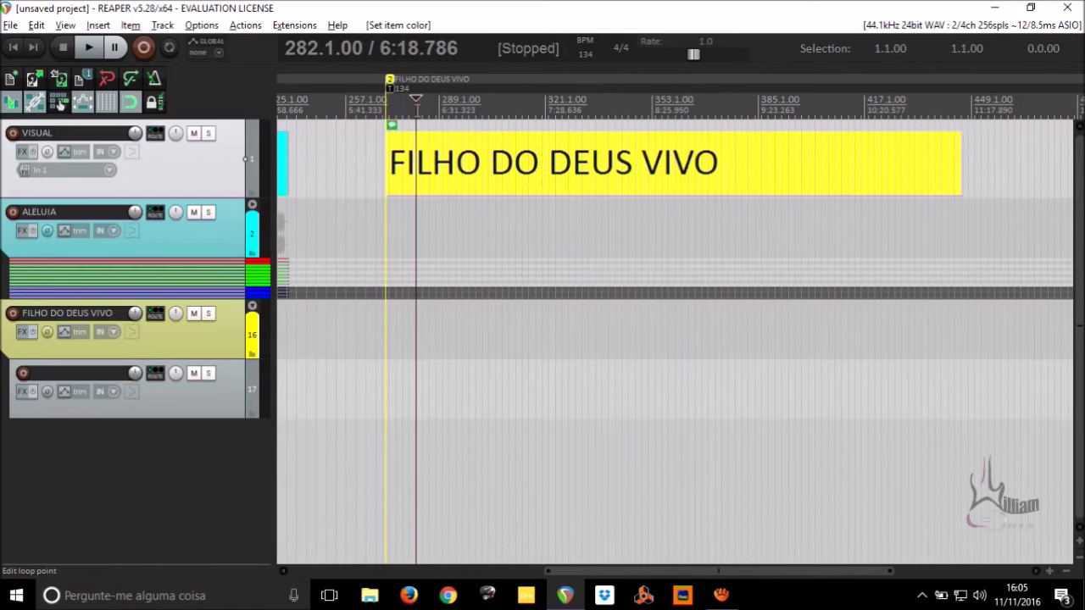
{"action": "key", "text": "2"}
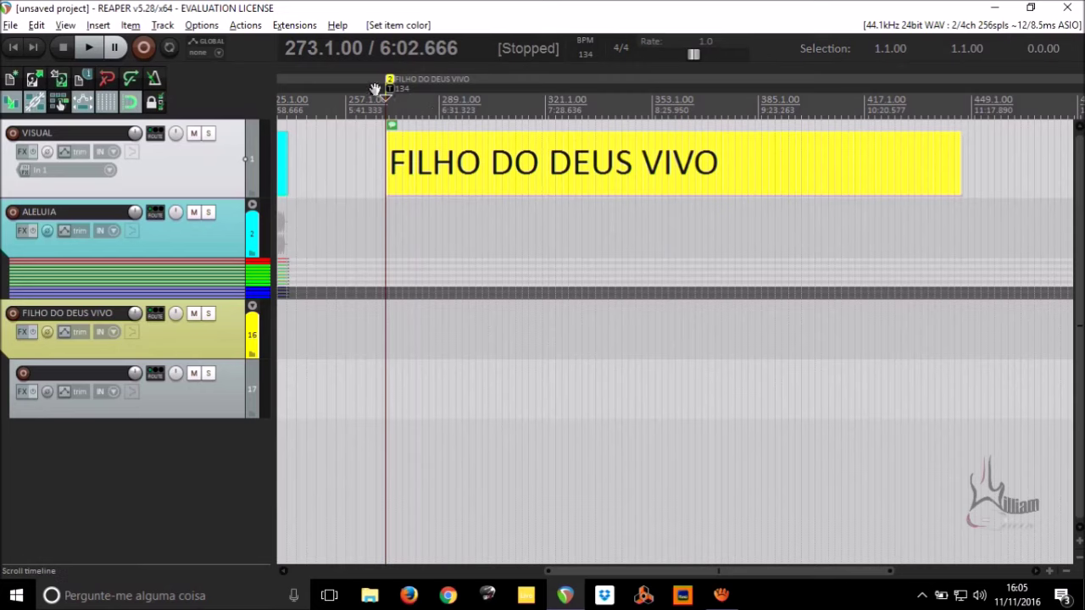
{"action": "left_click", "coordinate": [440, 117]}
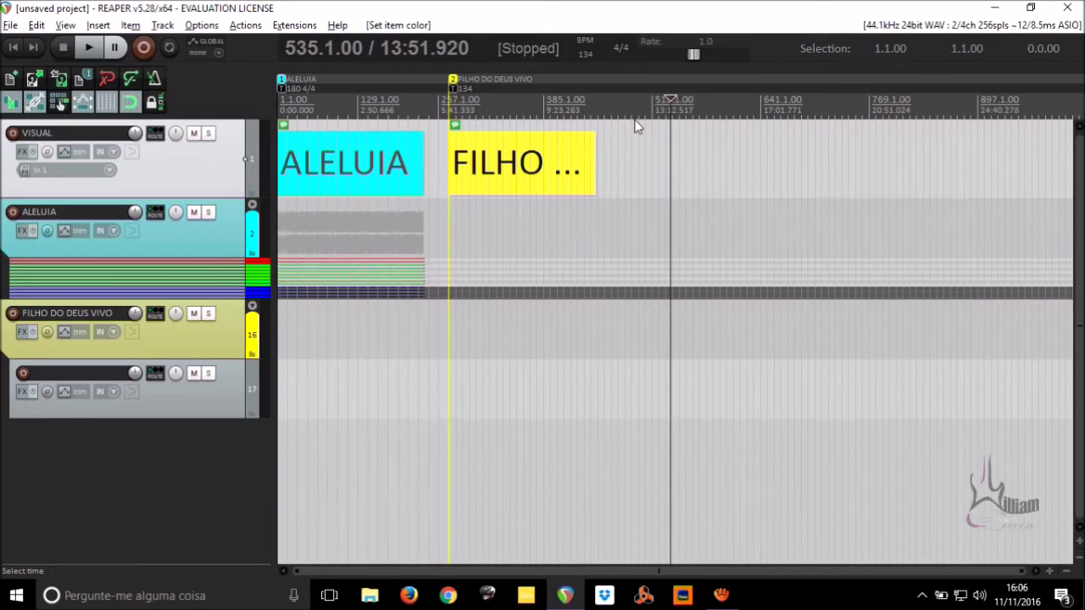
{"action": "left_click", "coordinate": [631, 115]}
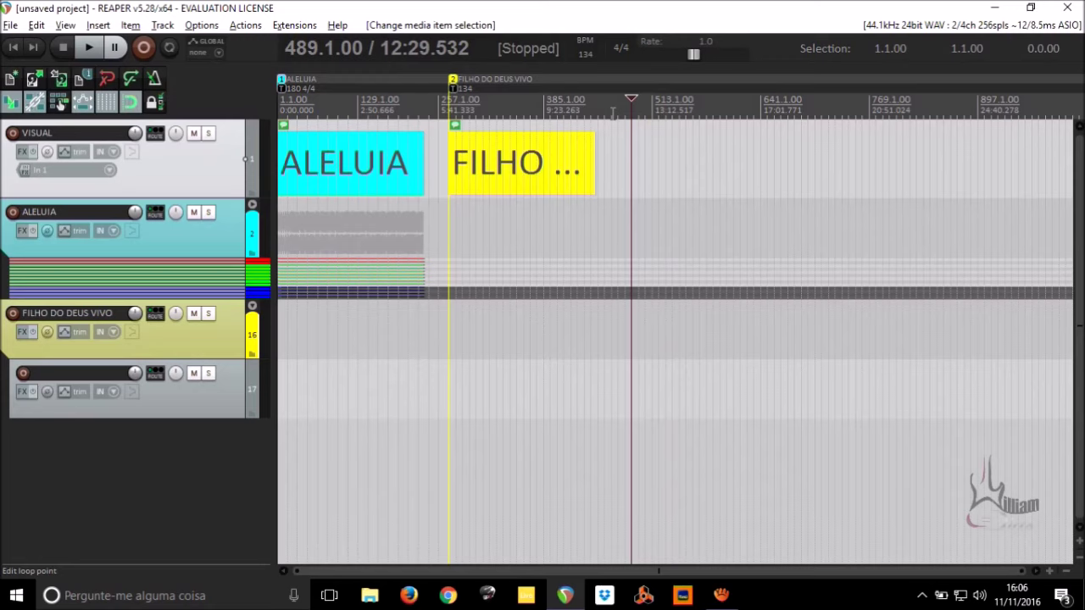
{"action": "key", "text": "Home"}
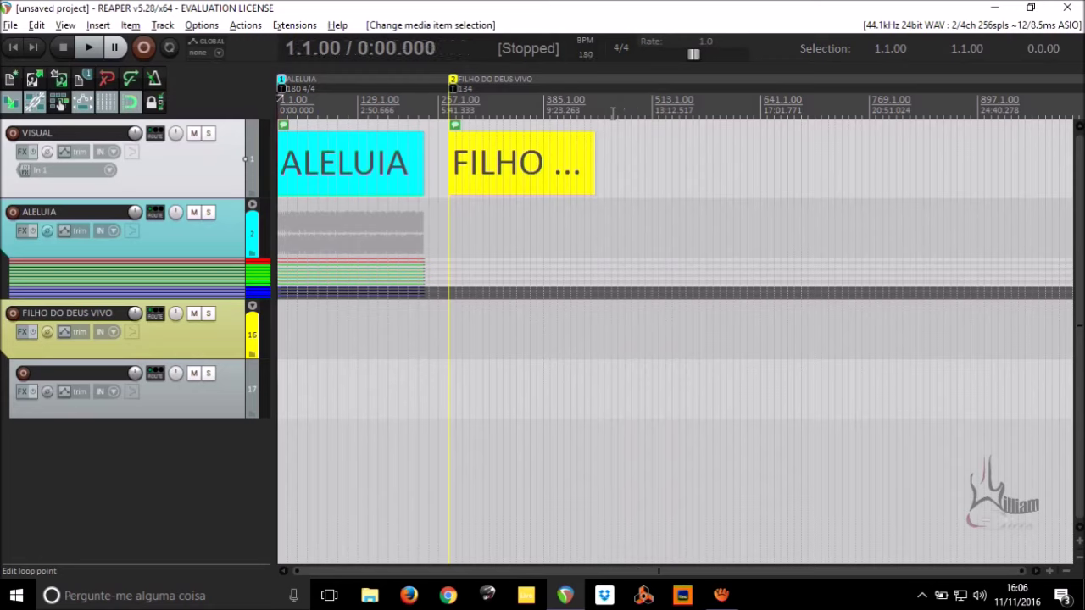
Import all audio files from the FILHO DO DEUS VIVO 134 folder at the FILHO DO DEUS VIVO marker as separate tracks, starting on the empty child track.
{"action": "left_click", "coordinate": [449, 98]}
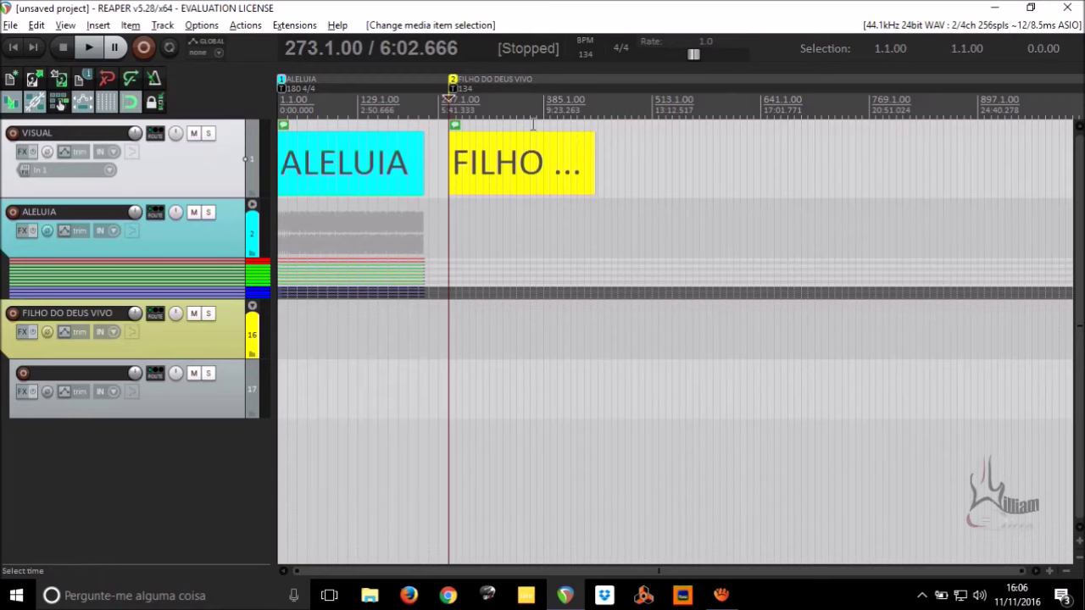
{"action": "scroll", "coordinate": [533, 124], "scroll_direction": "up", "scroll_amount": 4}
{"action": "scroll", "coordinate": [533, 124], "scroll_direction": "down", "scroll_amount": 3}
{"action": "left_click", "coordinate": [212, 394]}
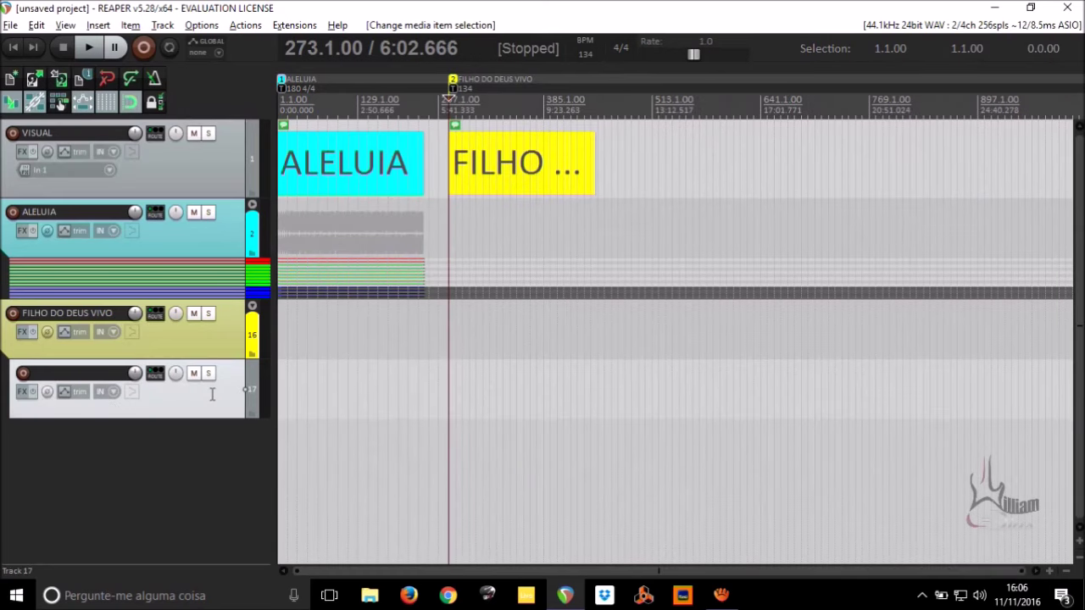
{"action": "left_click", "coordinate": [97, 24]}
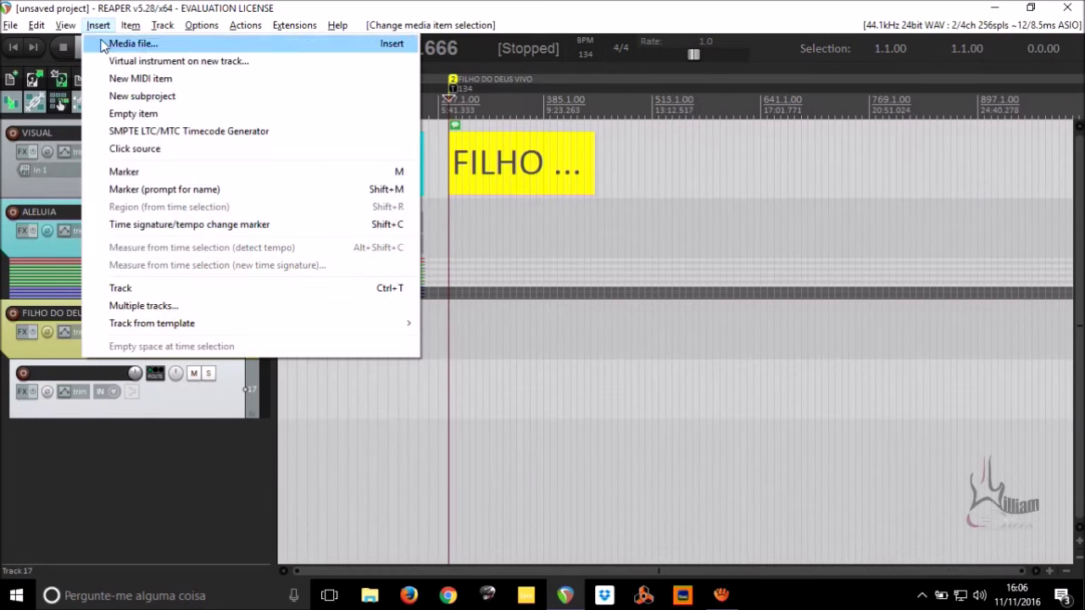
{"action": "left_click", "coordinate": [118, 47]}
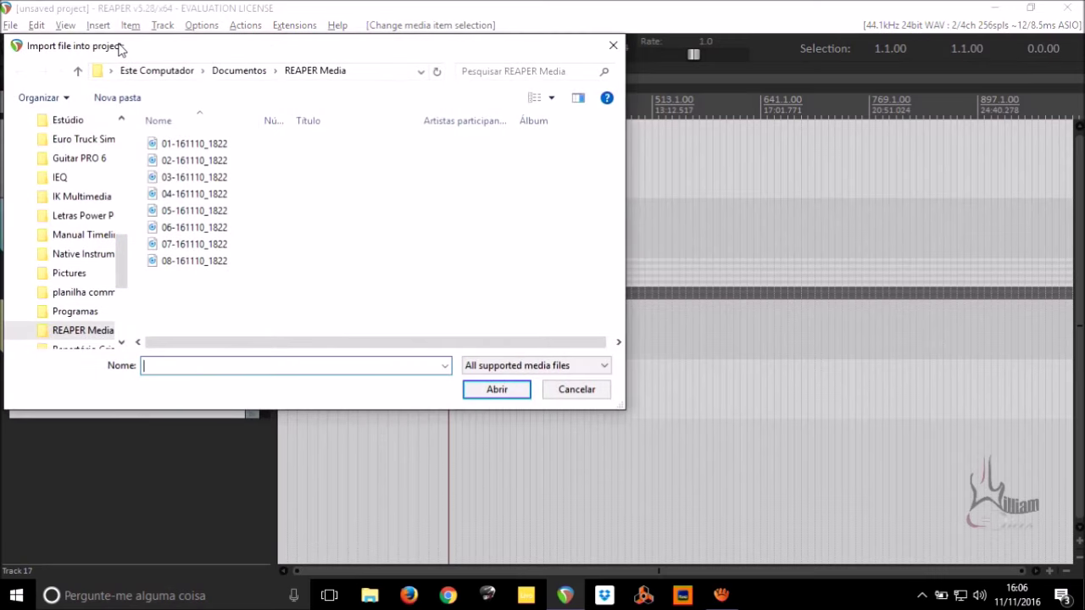
{"action": "left_click", "coordinate": [144, 72]}
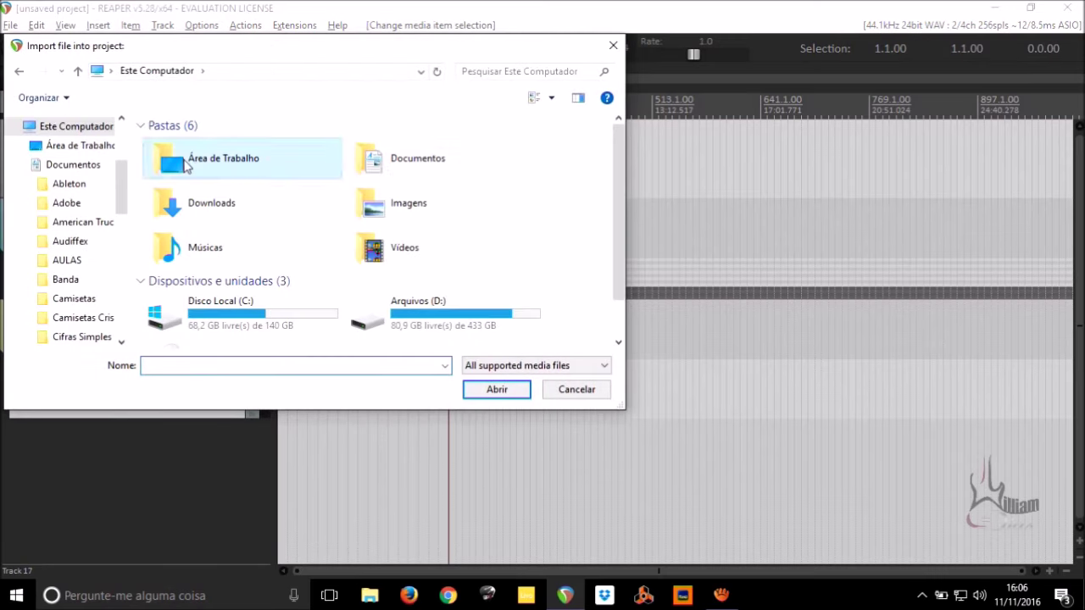
{"action": "double_click", "coordinate": [184, 163]}
{"action": "double_click", "coordinate": [180, 143]}
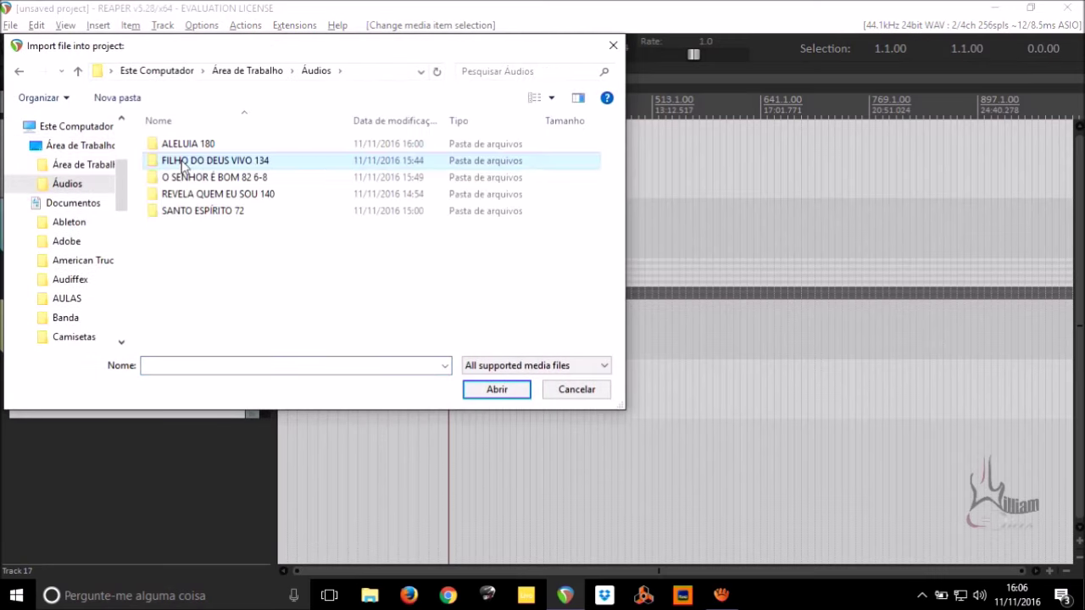
{"action": "double_click", "coordinate": [181, 159]}
{"action": "key", "text": "ctrl+a"}
{"action": "left_click", "coordinate": [497, 389]}
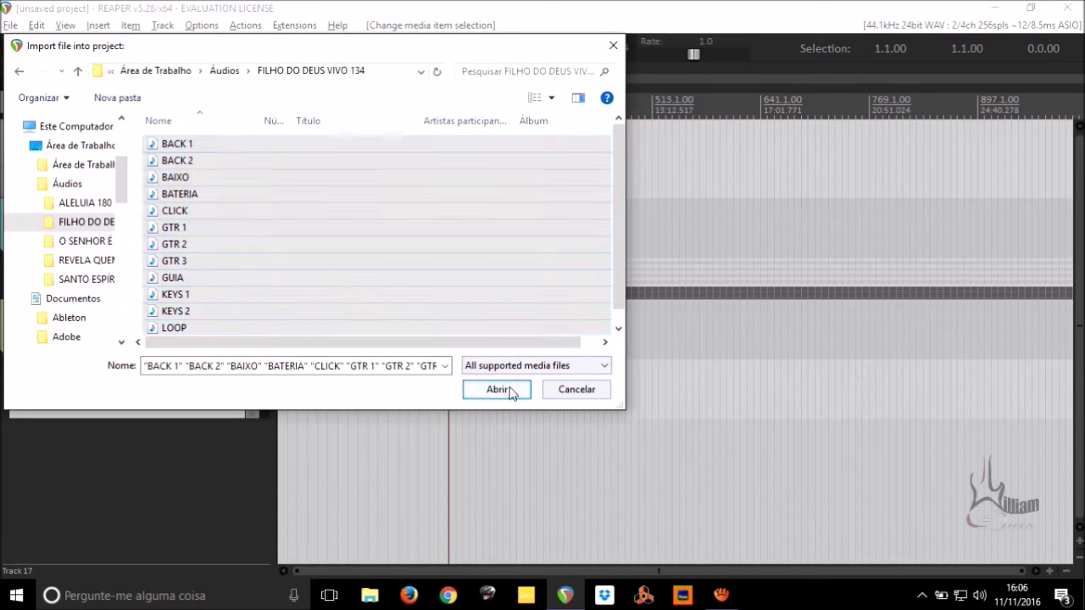
{"action": "left_click", "coordinate": [505, 315]}
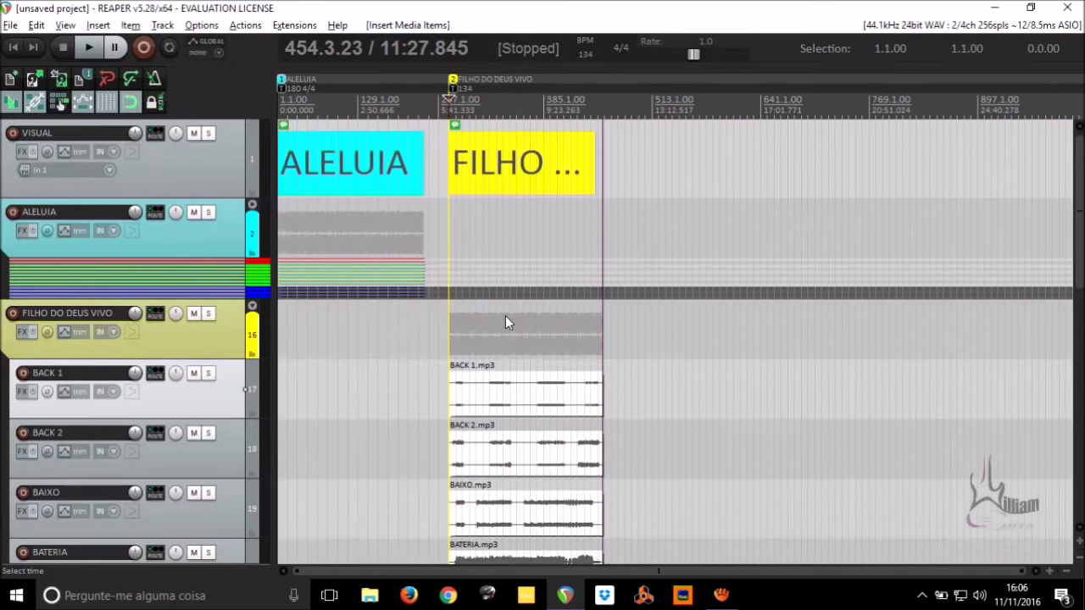
Move the CLICK and GUIA tracks to the top of the FILHO DO DEUS VIVO folder, with CLICK first.
{"action": "scroll", "coordinate": [192, 349], "scroll_direction": "down", "scroll_amount": 3}
{"action": "scroll", "coordinate": [192, 349], "scroll_direction": "down", "scroll_amount": 3}
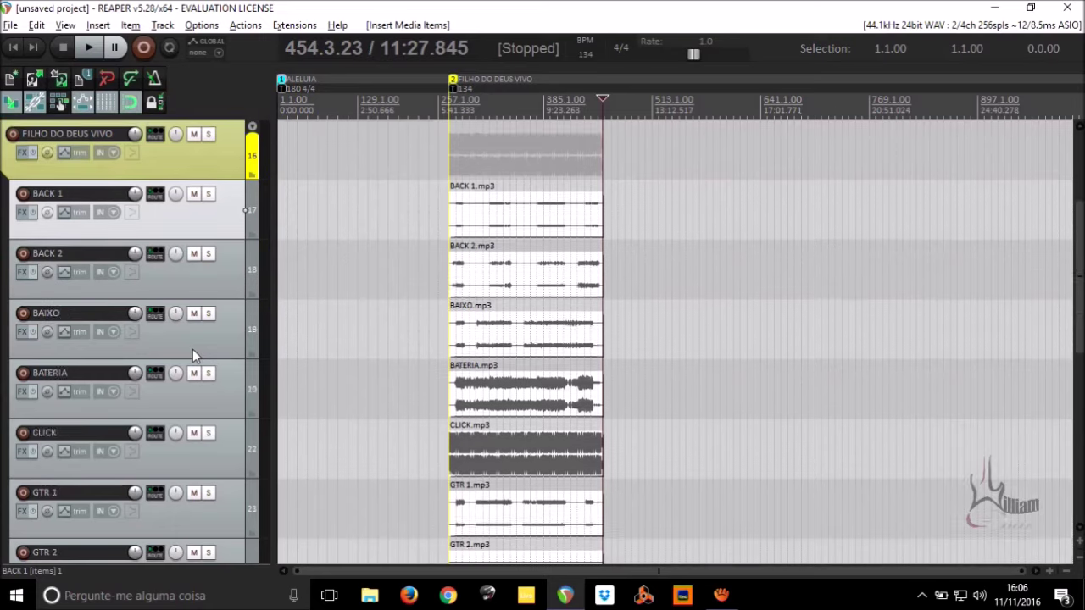
{"action": "left_click_drag", "start_coordinate": [226, 400], "coordinate": [161, 127]}
{"action": "scroll", "coordinate": [174, 257], "scroll_direction": "up", "scroll_amount": 3}
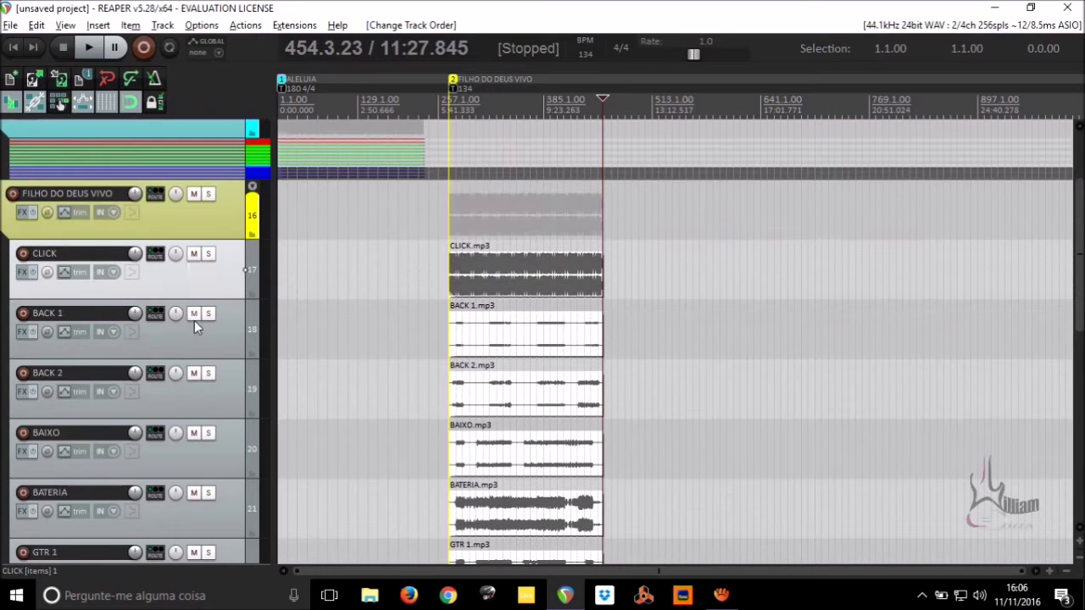
{"action": "scroll", "coordinate": [191, 383], "scroll_direction": "down", "scroll_amount": 6}
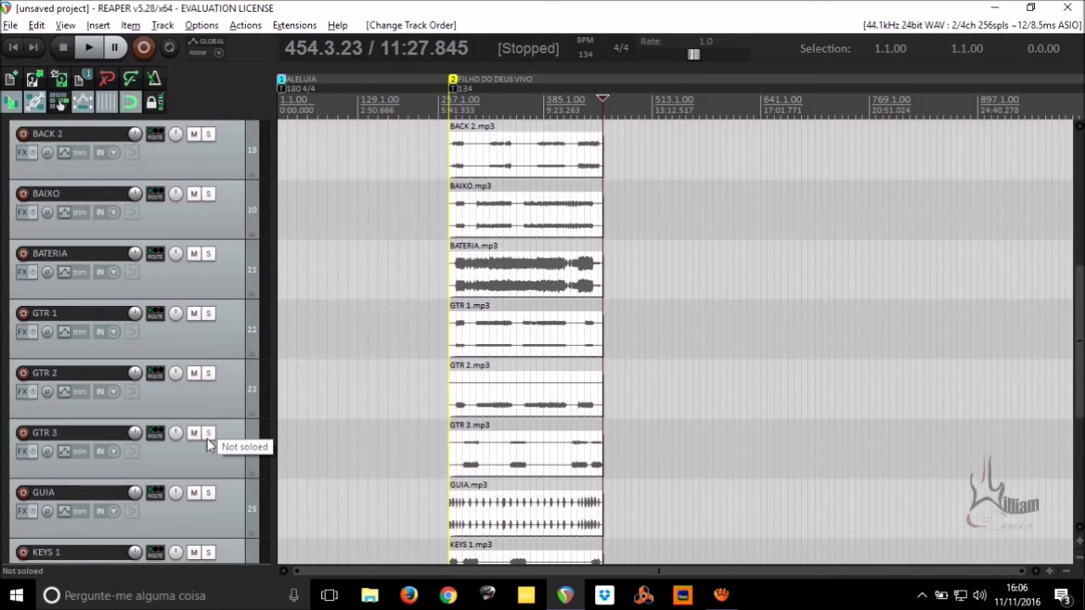
{"action": "left_click_drag", "start_coordinate": [224, 509], "coordinate": [199, 136]}
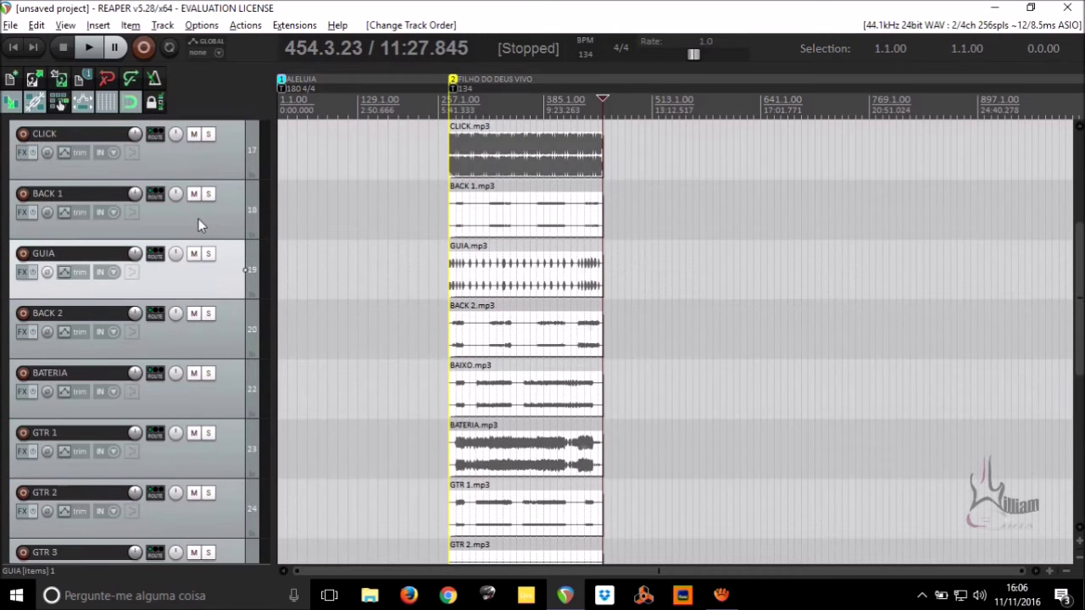
{"action": "scroll", "coordinate": [212, 254], "scroll_direction": "up", "scroll_amount": 3}
{"action": "left_click_drag", "start_coordinate": [223, 339], "coordinate": [217, 266]}
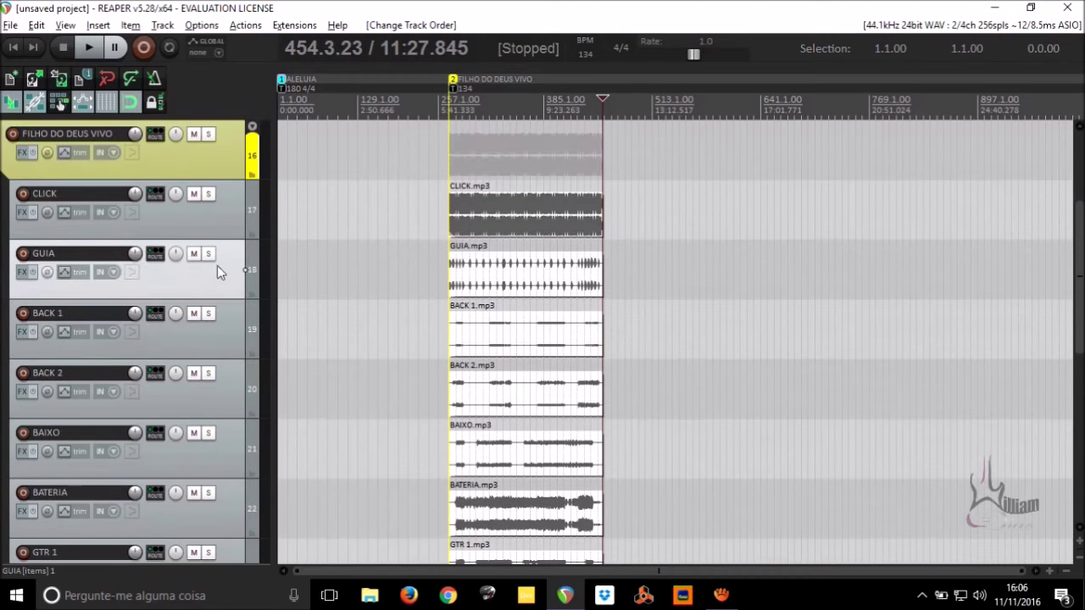
Move the BAIXO, BATERIA, GTR 1, GTR 2 and GTR 3 tracks below PIANO, keeping them inside the FILHO DO DEUS VIVO folder.
{"action": "scroll", "coordinate": [229, 290], "scroll_direction": "down", "scroll_amount": 1}
{"action": "left_click", "coordinate": [237, 398]}
{"action": "left_click", "coordinate": [234, 445], "text": "shift"}
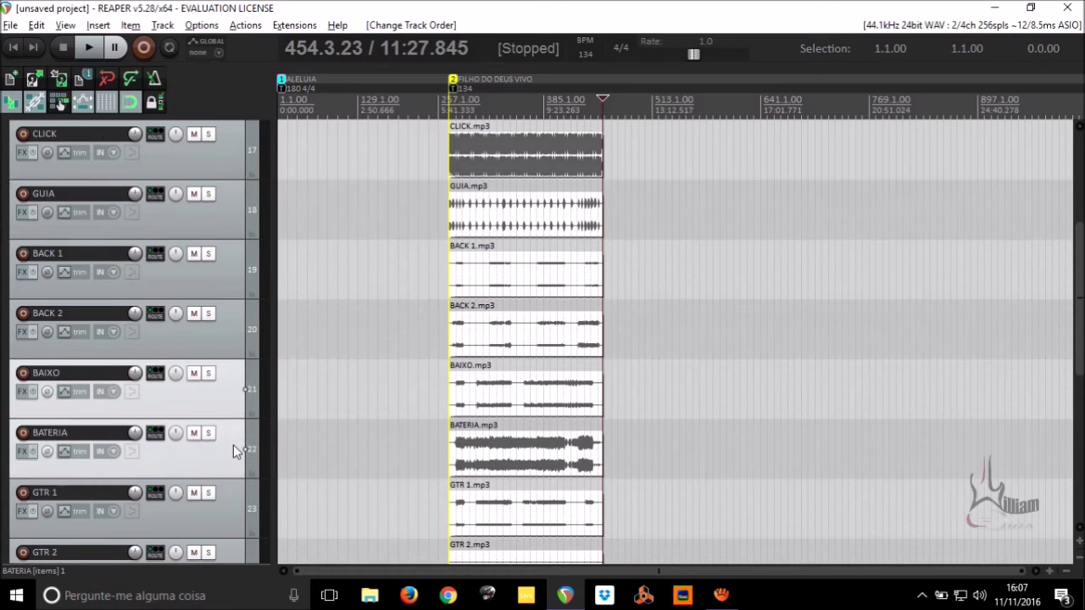
{"action": "scroll", "coordinate": [233, 432], "scroll_direction": "down", "scroll_amount": 2}
{"action": "left_click", "coordinate": [233, 427], "text": "shift"}
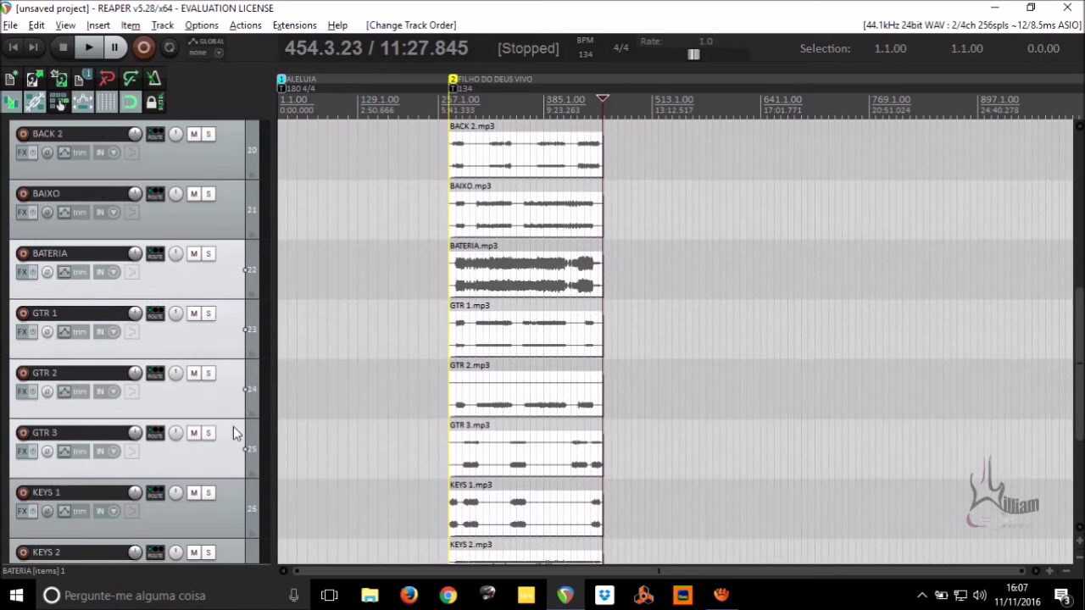
{"action": "left_click", "coordinate": [225, 222], "text": "shift"}
{"action": "left_click_drag", "start_coordinate": [222, 212], "coordinate": [215, 540]}
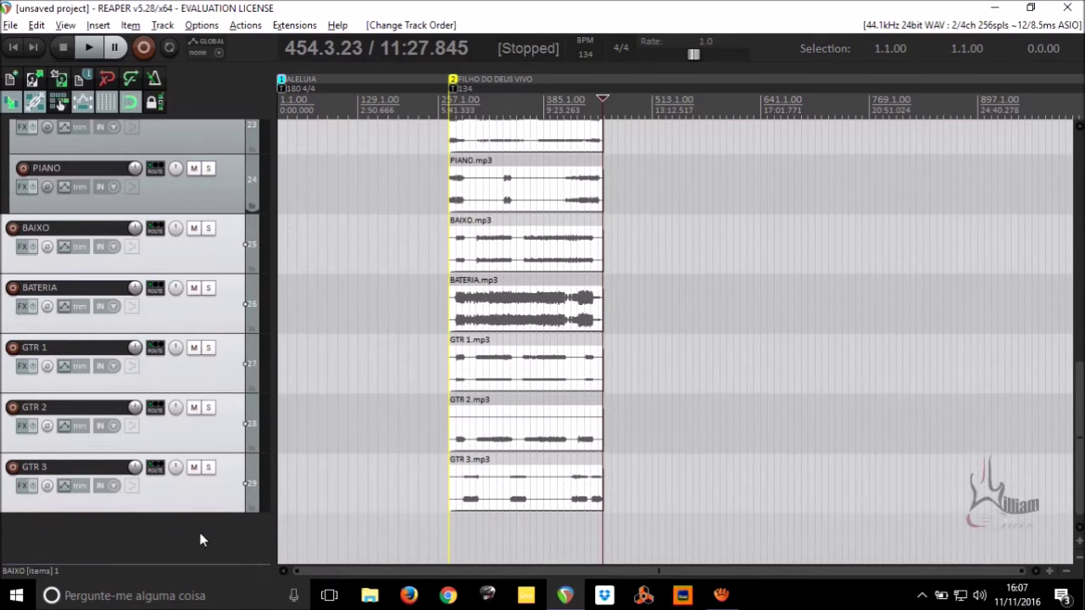
{"action": "left_click_drag", "start_coordinate": [215, 245], "coordinate": [303, 222]}
{"action": "left_click_drag", "start_coordinate": [222, 255], "coordinate": [324, 203]}
Colour the tracks from BAIXO to GTR 3 in the FILHO DO DEUS VIVO folder blue.
{"action": "scroll", "coordinate": [222, 380], "scroll_direction": "up", "scroll_amount": 2}
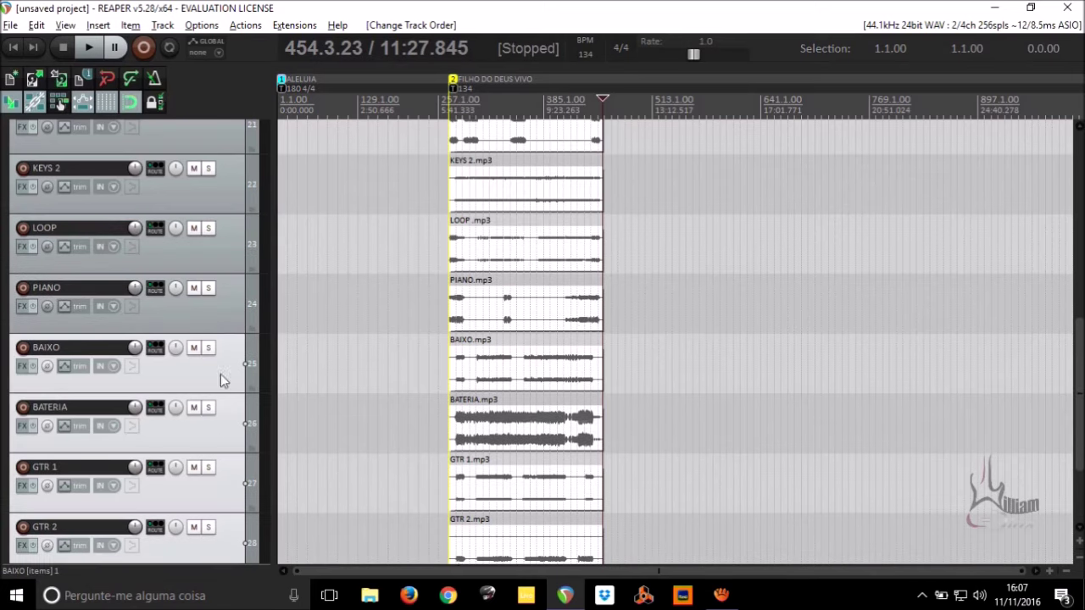
{"action": "left_click", "coordinate": [229, 311]}
{"action": "left_click", "coordinate": [222, 385]}
{"action": "scroll", "coordinate": [226, 404], "scroll_direction": "down", "scroll_amount": 2}
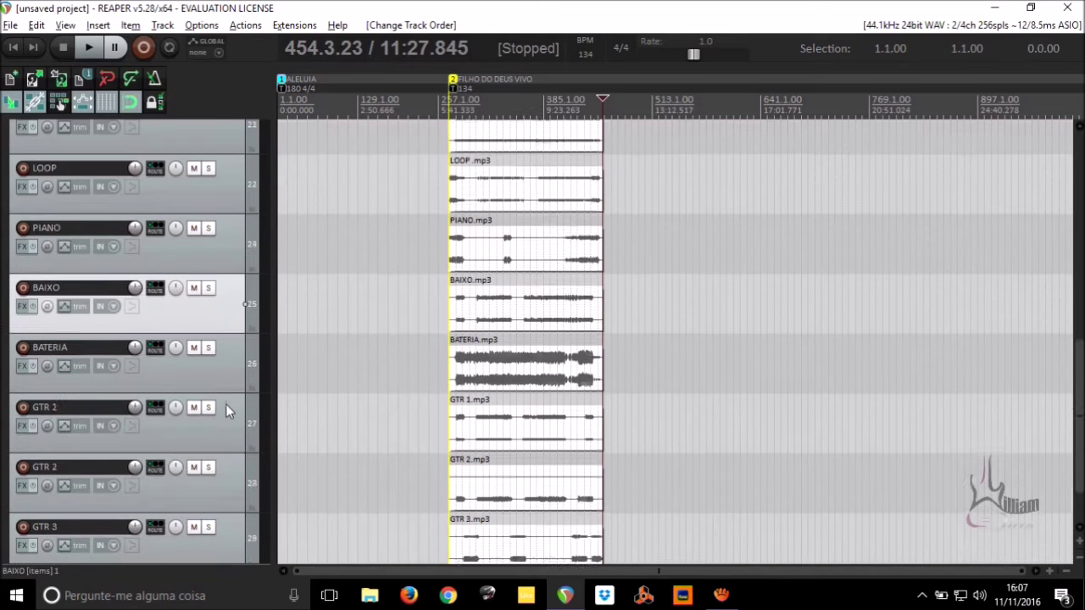
{"action": "left_click", "coordinate": [239, 481], "text": "ctrl"}
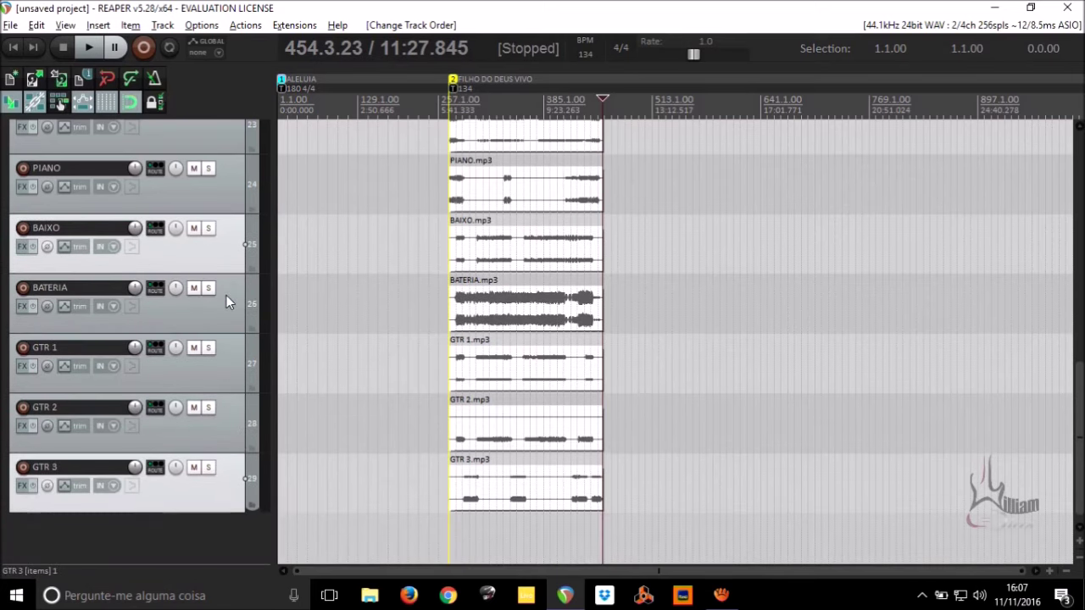
{"action": "left_click", "coordinate": [213, 404], "text": "shift"}
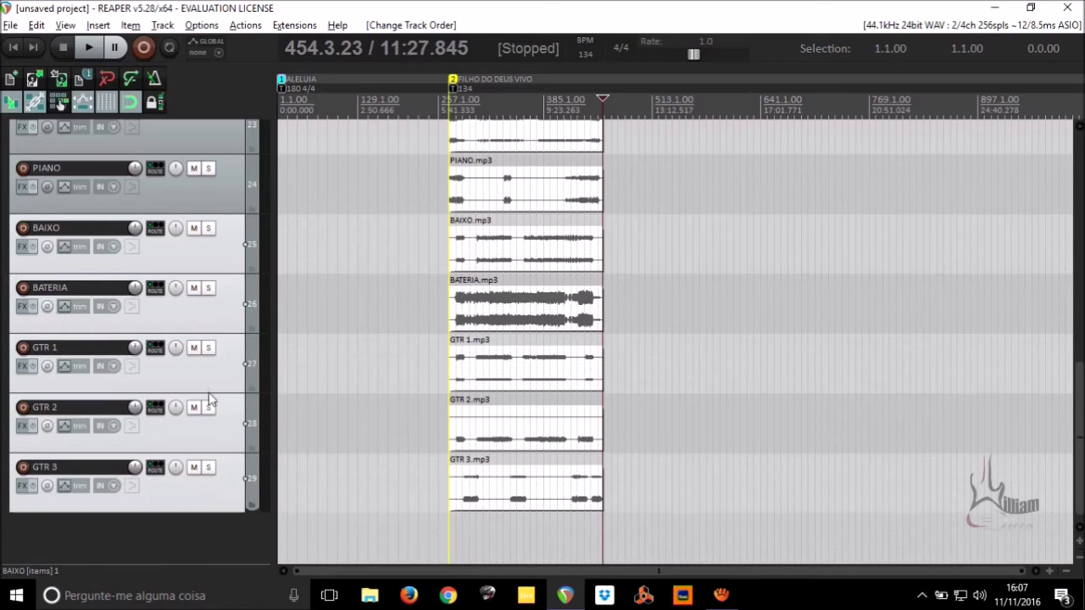
{"action": "right_click", "coordinate": [203, 311]}
{"action": "mouse_move", "coordinate": [409, 393]}
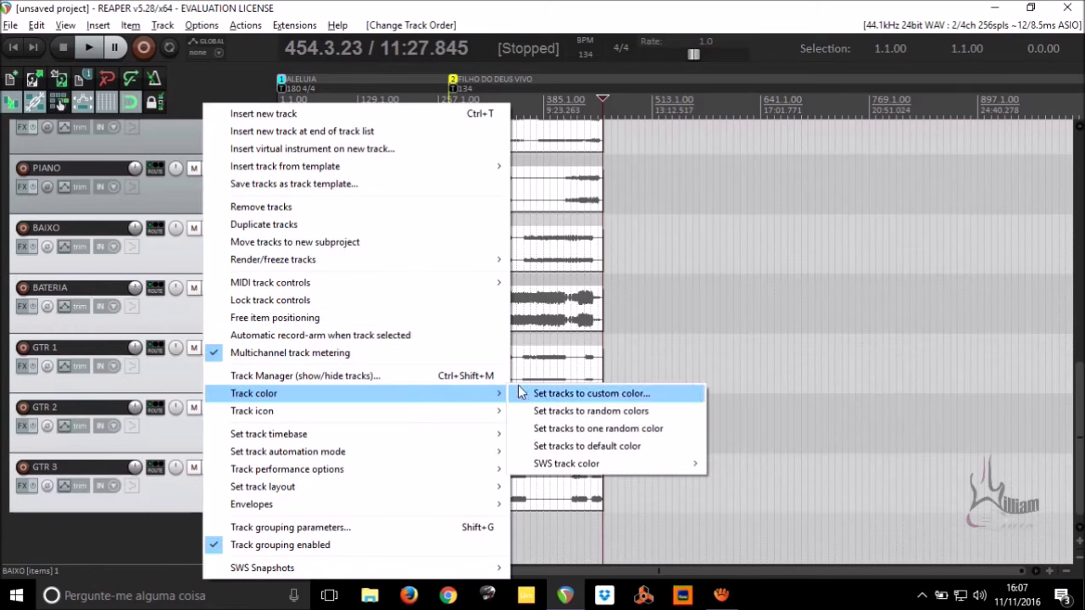
{"action": "left_click", "coordinate": [526, 394]}
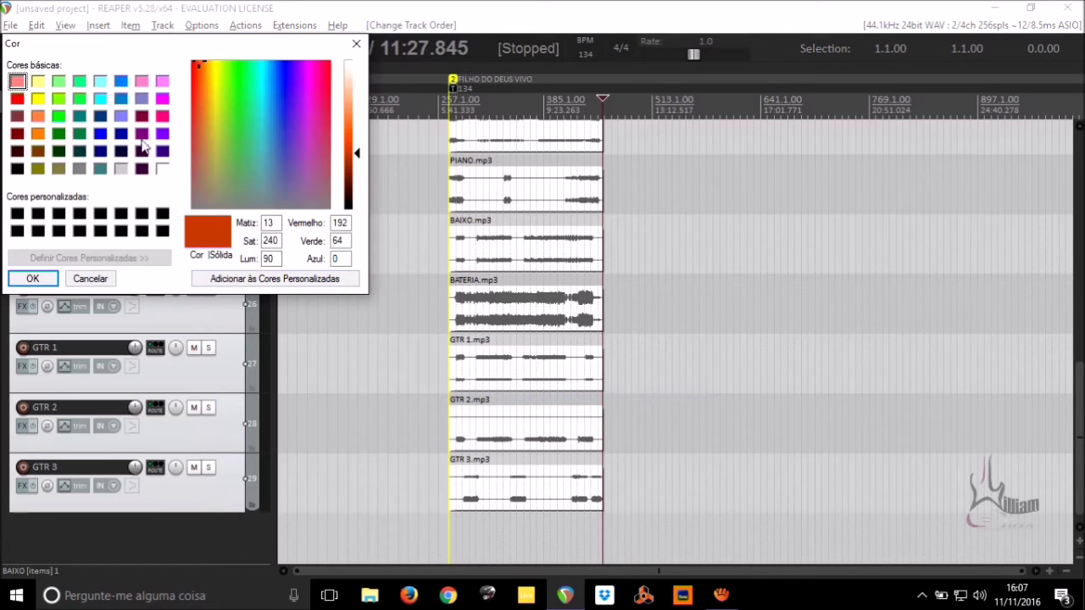
{"action": "left_click", "coordinate": [100, 133]}
{"action": "left_click", "coordinate": [32, 278]}
Colour the tracks from BACK 1 to PIANO in the FILHO DO DEUS VIVO folder bright green.
{"action": "scroll", "coordinate": [225, 398], "scroll_direction": "up", "scroll_amount": 3}
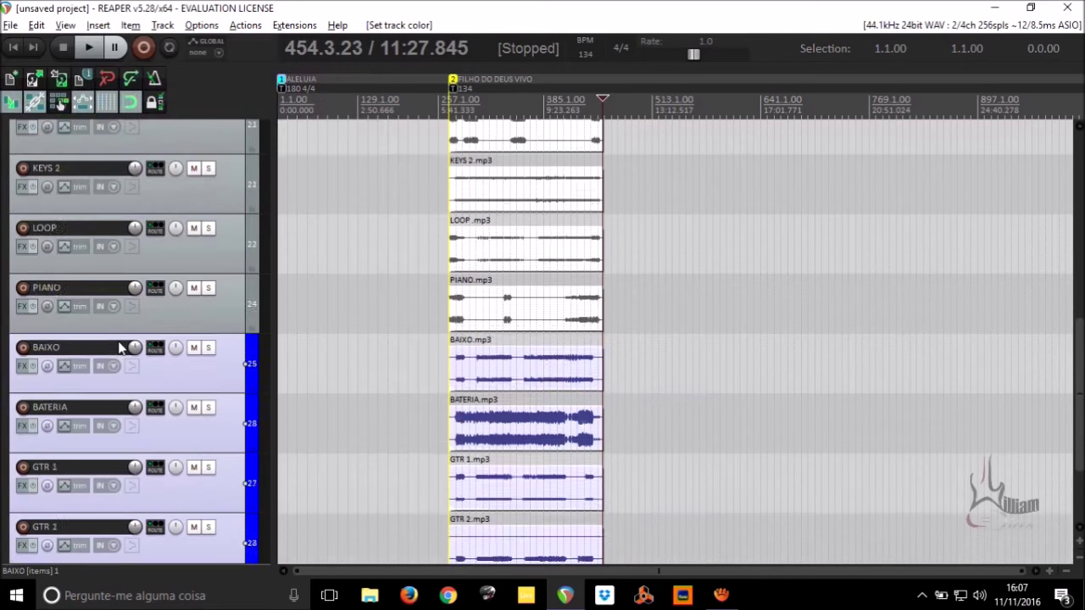
{"action": "left_click", "coordinate": [226, 374]}
{"action": "scroll", "coordinate": [226, 373], "scroll_direction": "up", "scroll_amount": 3}
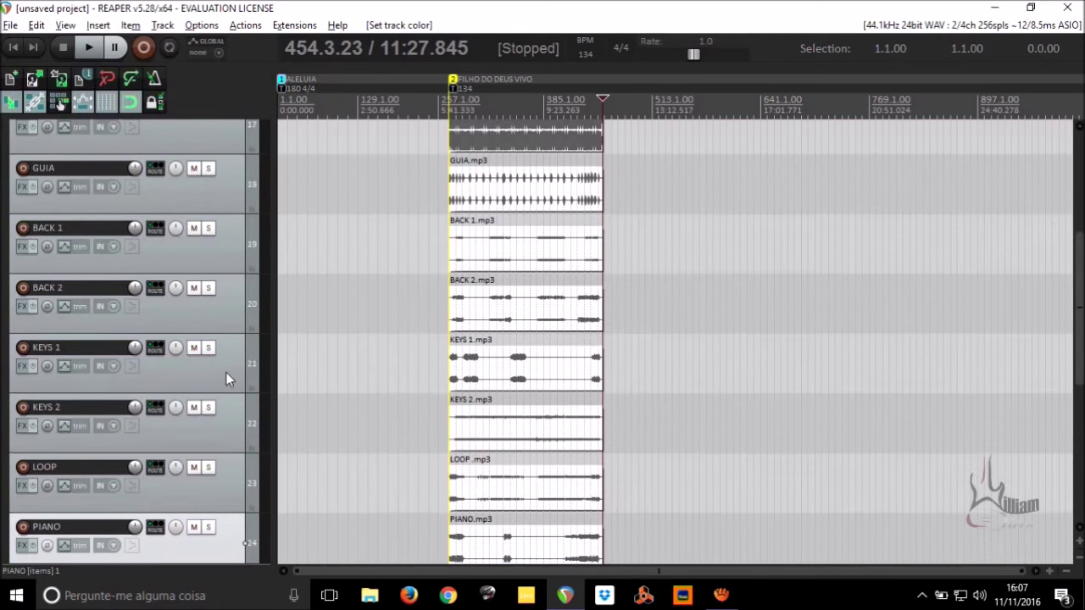
{"action": "left_click", "coordinate": [219, 250], "text": "shift"}
{"action": "right_click", "coordinate": [219, 250]}
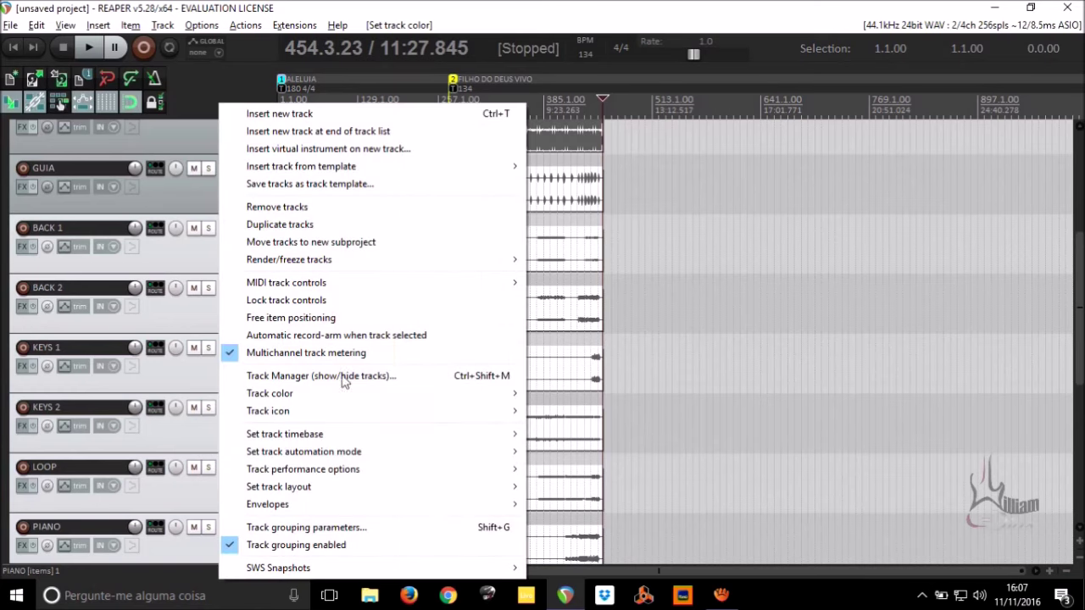
{"action": "mouse_move", "coordinate": [473, 397]}
{"action": "left_click", "coordinate": [593, 394]}
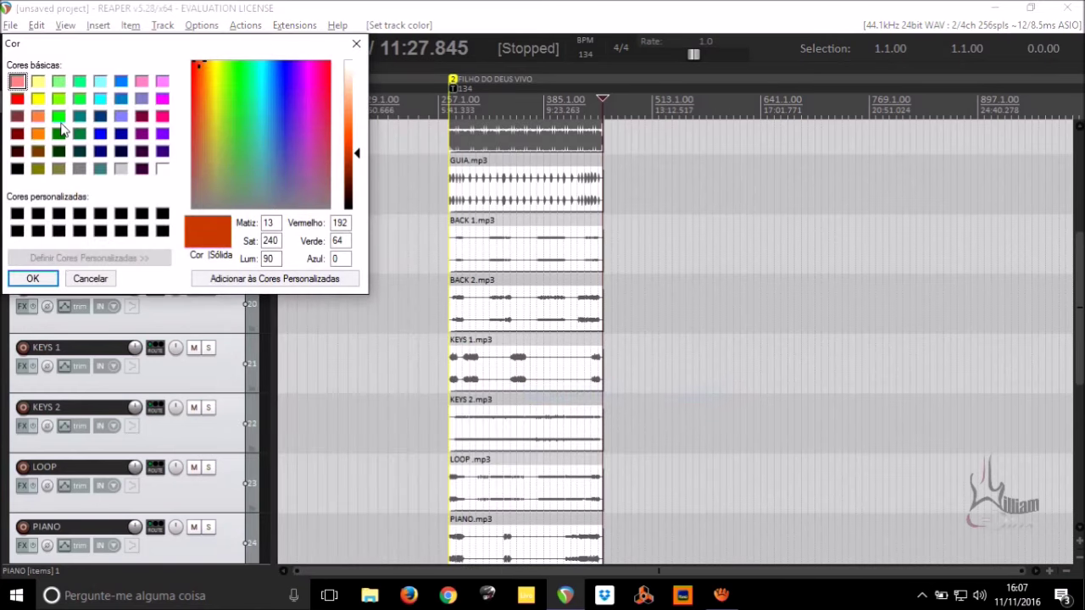
{"action": "left_click", "coordinate": [58, 116]}
{"action": "left_click", "coordinate": [51, 284]}
Colour the CLICK and GUIA tracks in the FILHO DO DEUS VIVO folder red.
{"action": "scroll", "coordinate": [230, 303], "scroll_direction": "up", "scroll_amount": 2}
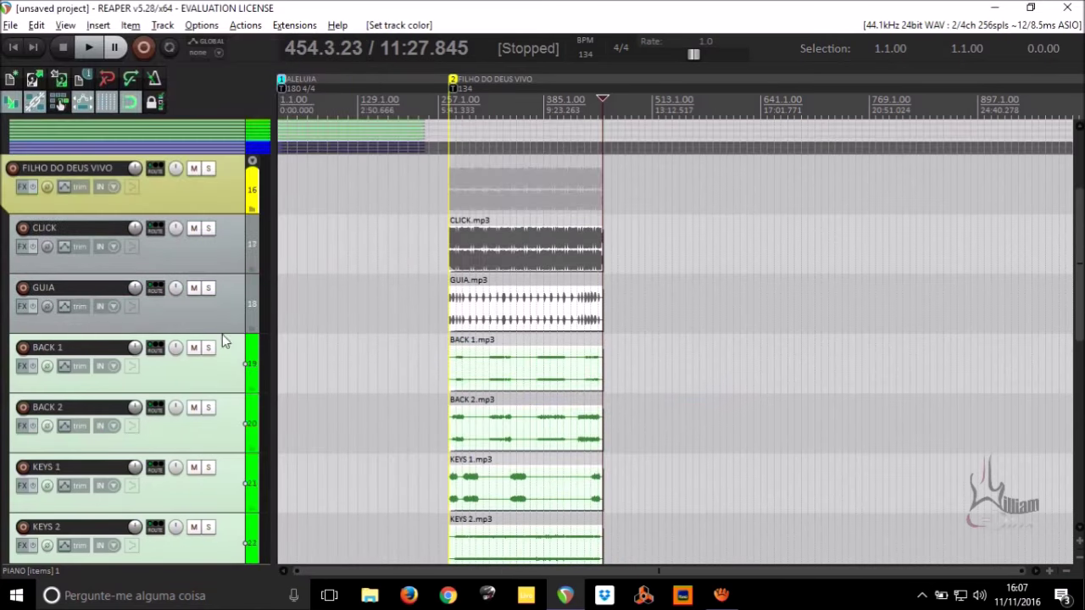
{"action": "left_click", "coordinate": [230, 302]}
{"action": "left_click", "coordinate": [223, 248]}
{"action": "right_click", "coordinate": [223, 248]}
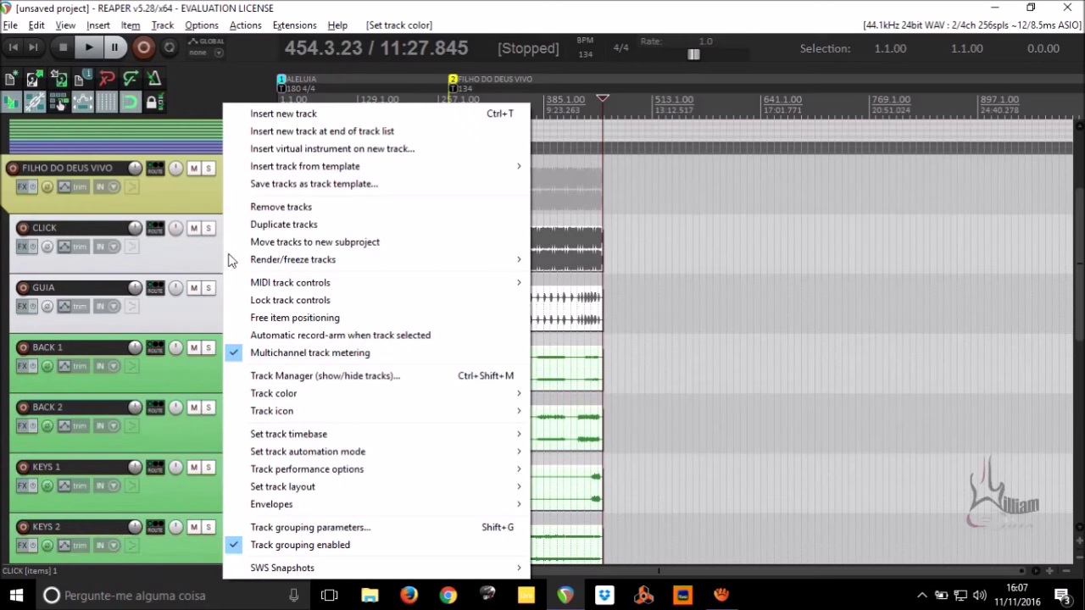
{"action": "mouse_move", "coordinate": [472, 396]}
{"action": "left_click", "coordinate": [555, 395]}
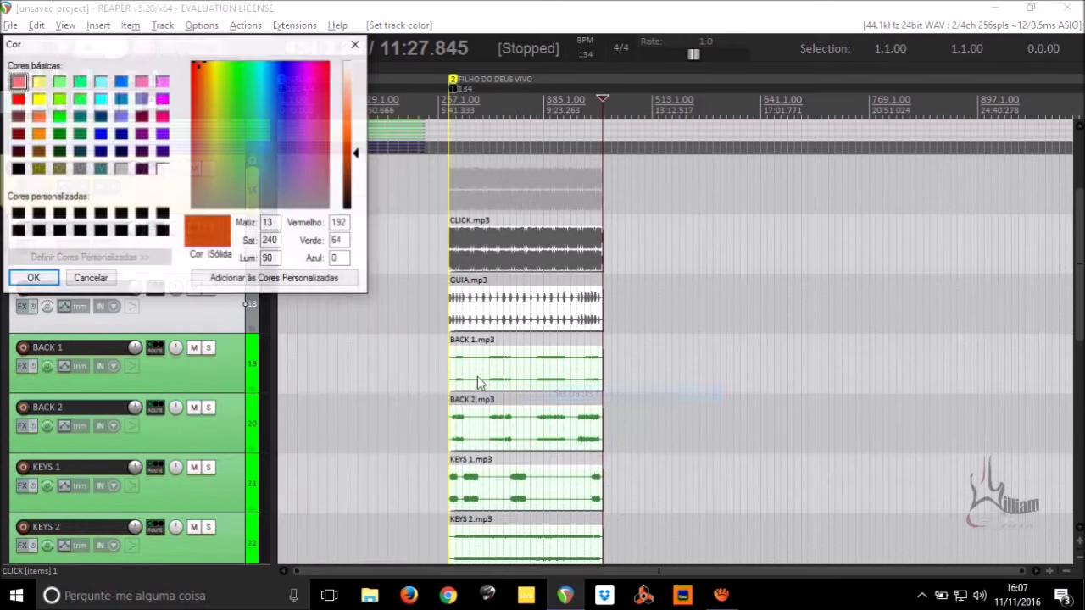
{"action": "left_click", "coordinate": [17, 100]}
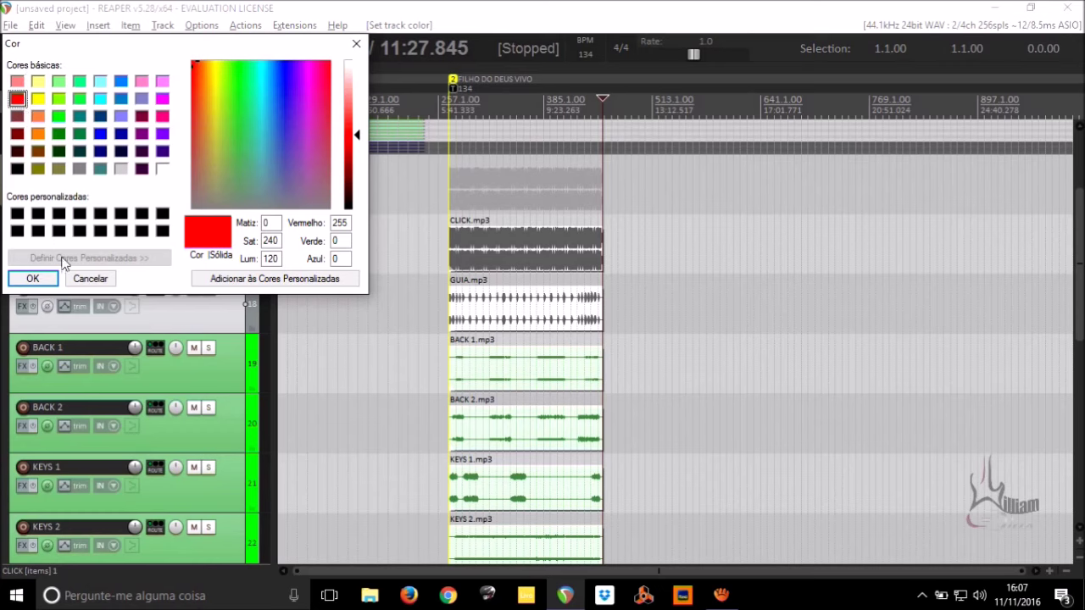
{"action": "left_click", "coordinate": [38, 280]}
Compact the FILHO DO DEUS VIVO folder so its child tracks shrink to thin strips.
{"action": "left_click", "coordinate": [229, 312]}
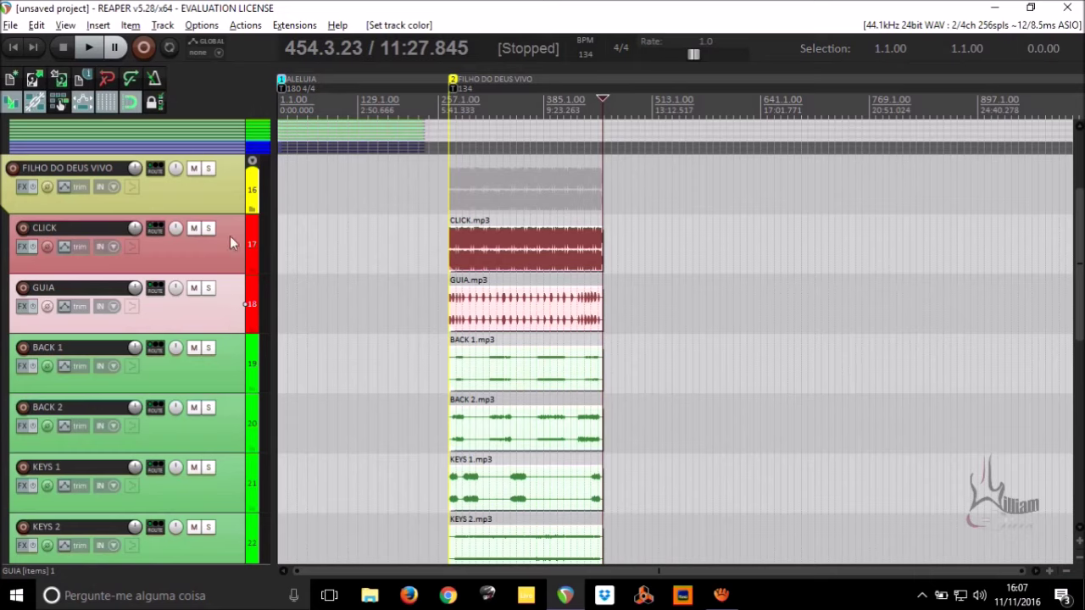
{"action": "left_click", "coordinate": [254, 164]}
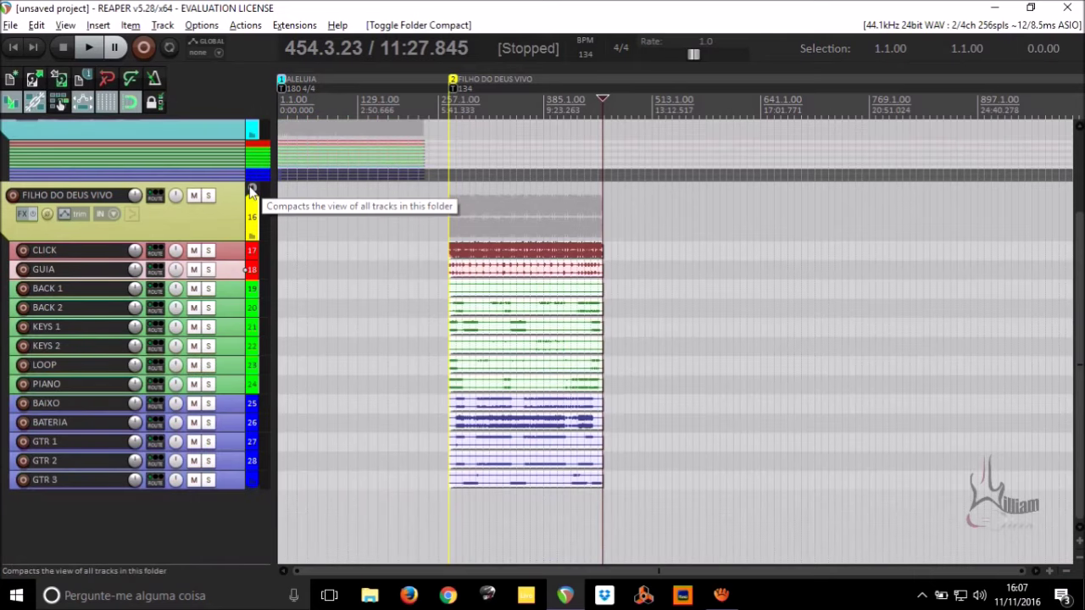
{"action": "left_click", "coordinate": [252, 194]}
Play the project from the start and expand the ALELUIA folder's child tracks to full height.
{"action": "left_click", "coordinate": [482, 372]}
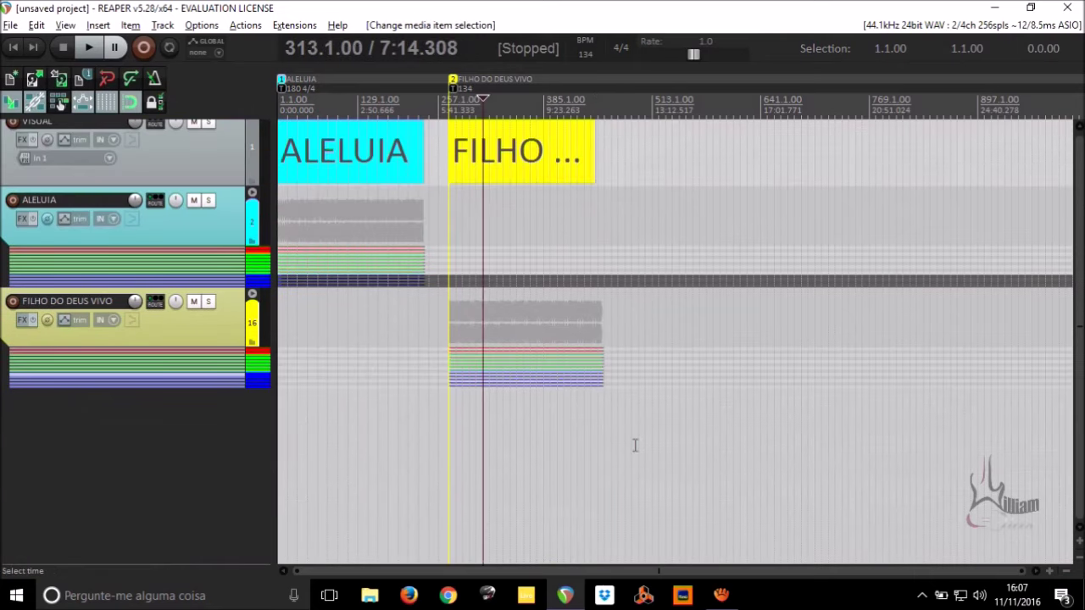
{"action": "key", "text": "Home"}
{"action": "key", "text": "space"}
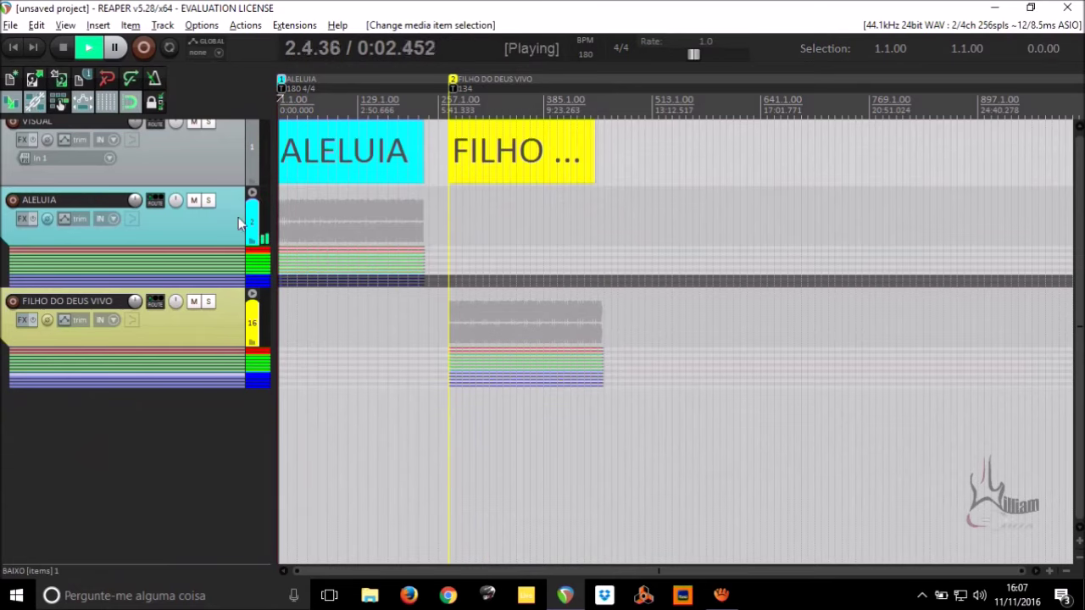
{"action": "left_click", "coordinate": [251, 193]}
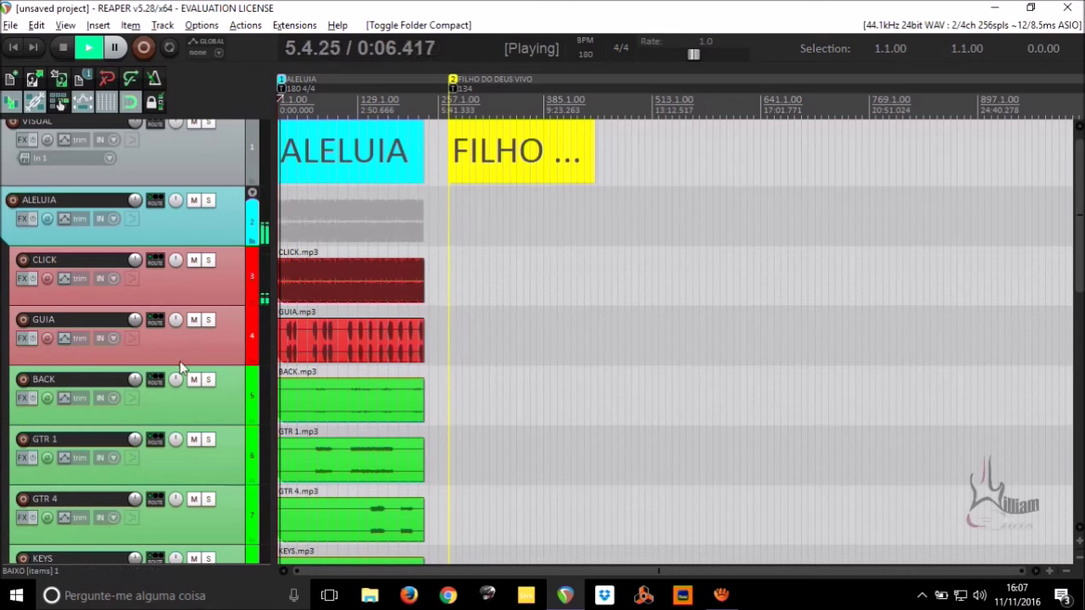
Play ALELUIA from measure 65 and review the folder's tracks down to the muted blue BAIXO to GTR 3 tracks.
{"action": "scroll", "coordinate": [196, 354], "scroll_direction": "down", "scroll_amount": 2}
{"action": "scroll", "coordinate": [195, 354], "scroll_direction": "down", "scroll_amount": 5}
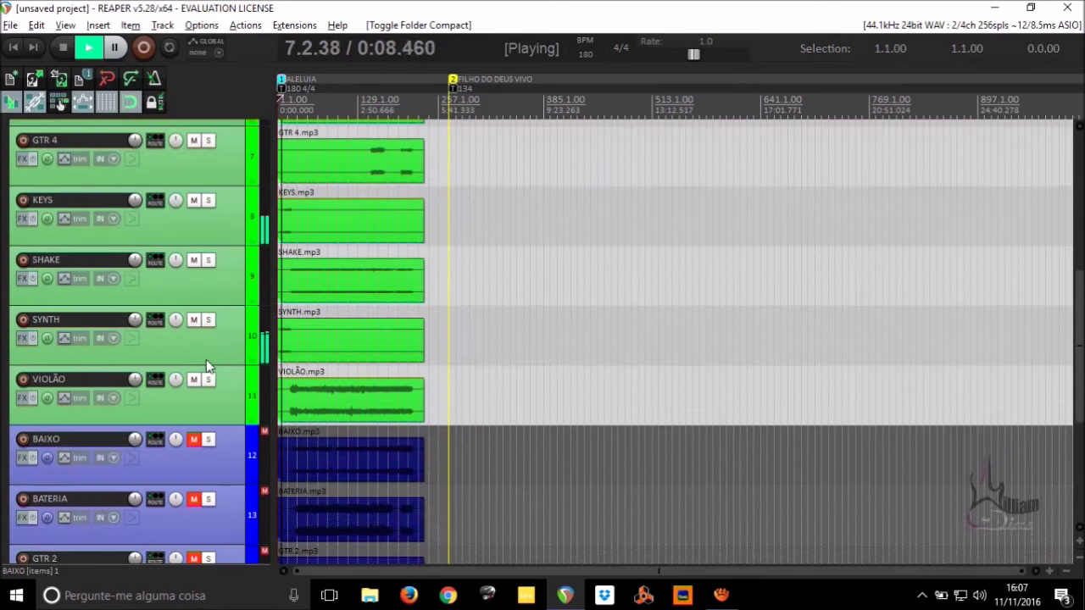
{"action": "scroll", "coordinate": [206, 360], "scroll_direction": "down", "scroll_amount": 1}
{"action": "scroll", "coordinate": [206, 360], "scroll_direction": "up", "scroll_amount": 2}
{"action": "left_click", "coordinate": [318, 107]}
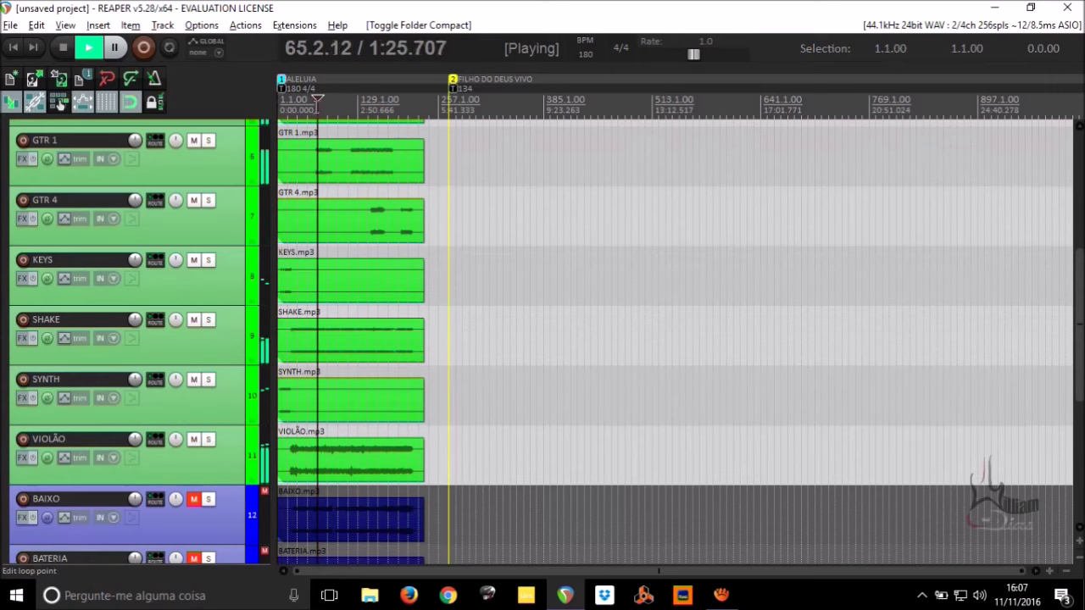
{"action": "scroll", "coordinate": [222, 208], "scroll_direction": "down", "scroll_amount": 3}
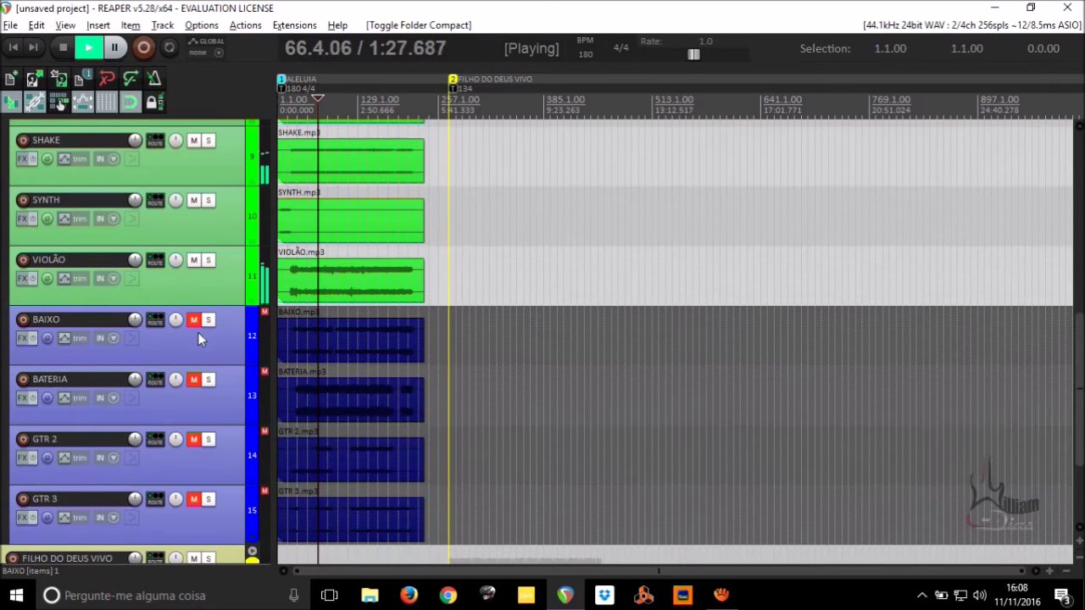
{"action": "left_click_drag", "start_coordinate": [193, 320], "coordinate": [194, 349]}
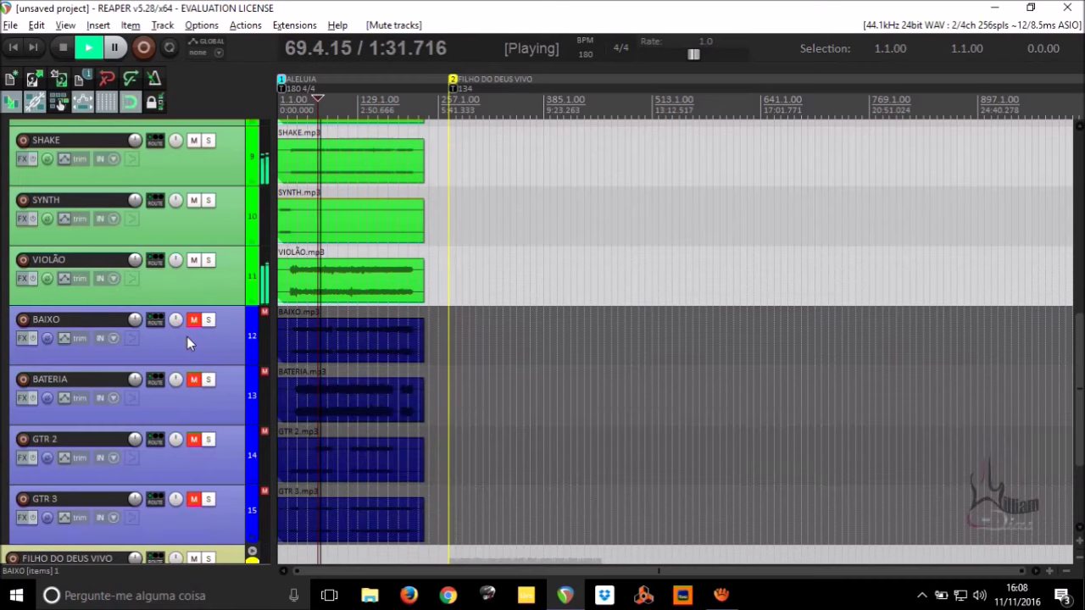
Stop playback and compact the ALELUIA folder so its child tracks shrink to thin strips.
{"action": "scroll", "coordinate": [190, 348], "scroll_direction": "up", "scroll_amount": 5}
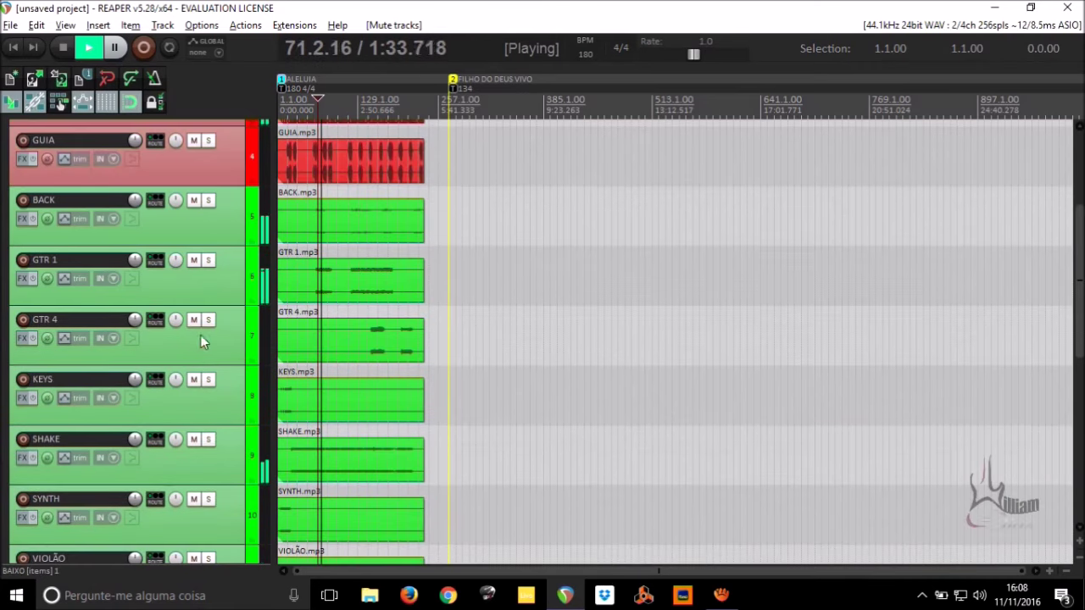
{"action": "scroll", "coordinate": [203, 331], "scroll_direction": "up", "scroll_amount": 1}
{"action": "scroll", "coordinate": [212, 310], "scroll_direction": "up", "scroll_amount": 1}
{"action": "key", "text": "space"}
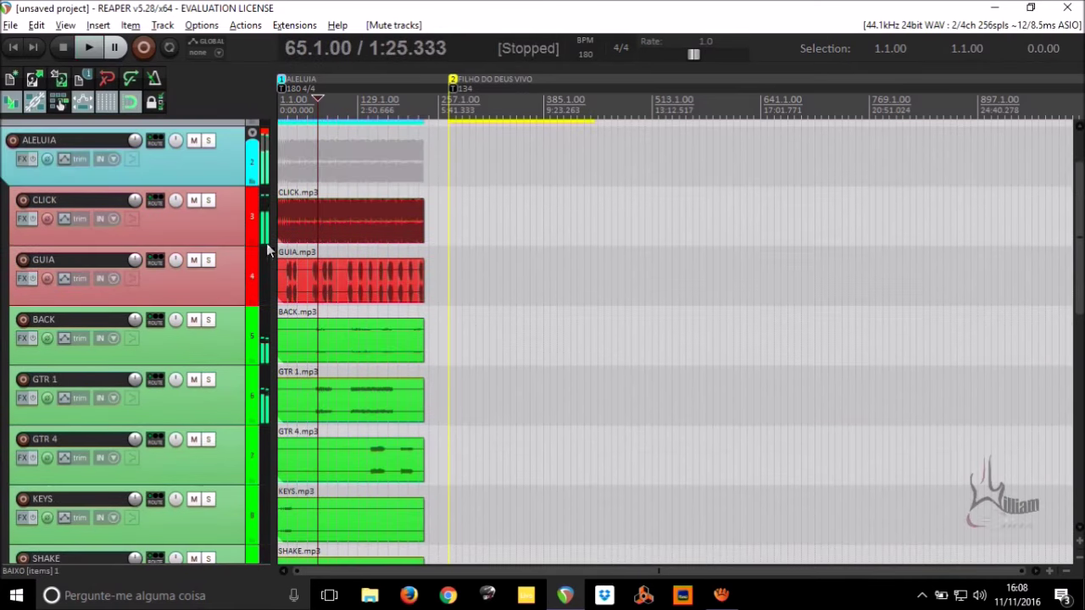
{"action": "left_click", "coordinate": [252, 134]}
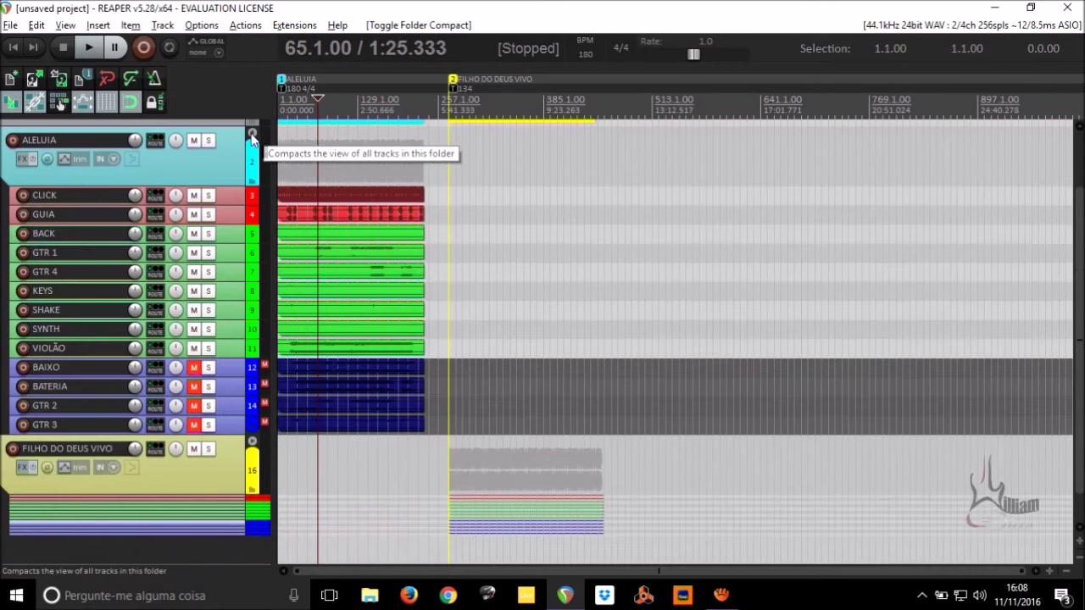
{"action": "left_click", "coordinate": [252, 134]}
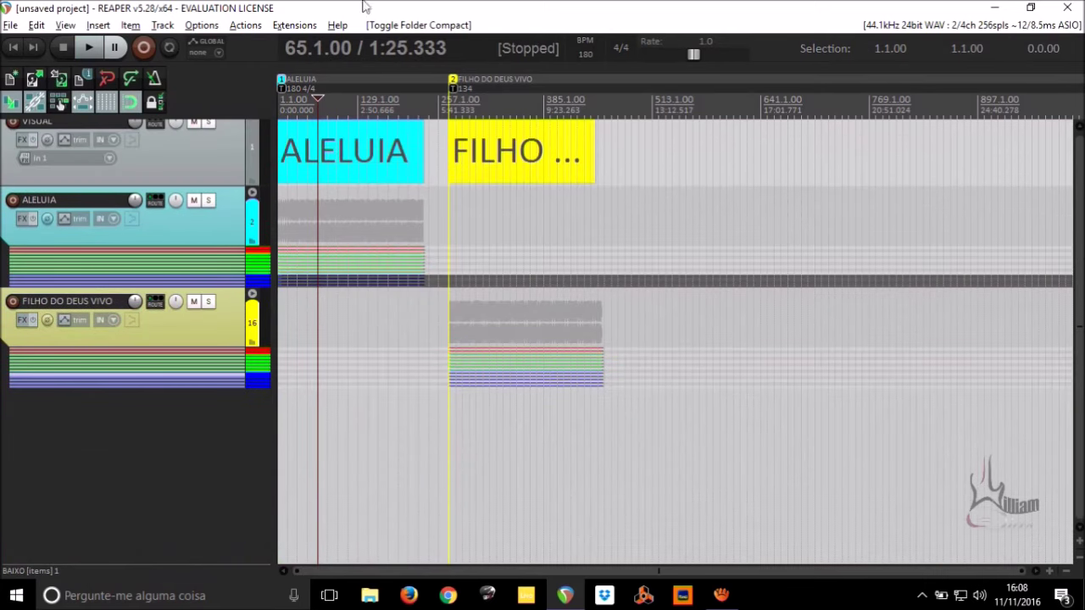
Play the project from measure 273 and expand the FILHO DO DEUS VIVO folder's child tracks to full height.
{"action": "left_click", "coordinate": [467, 104]}
{"action": "key", "text": "space"}
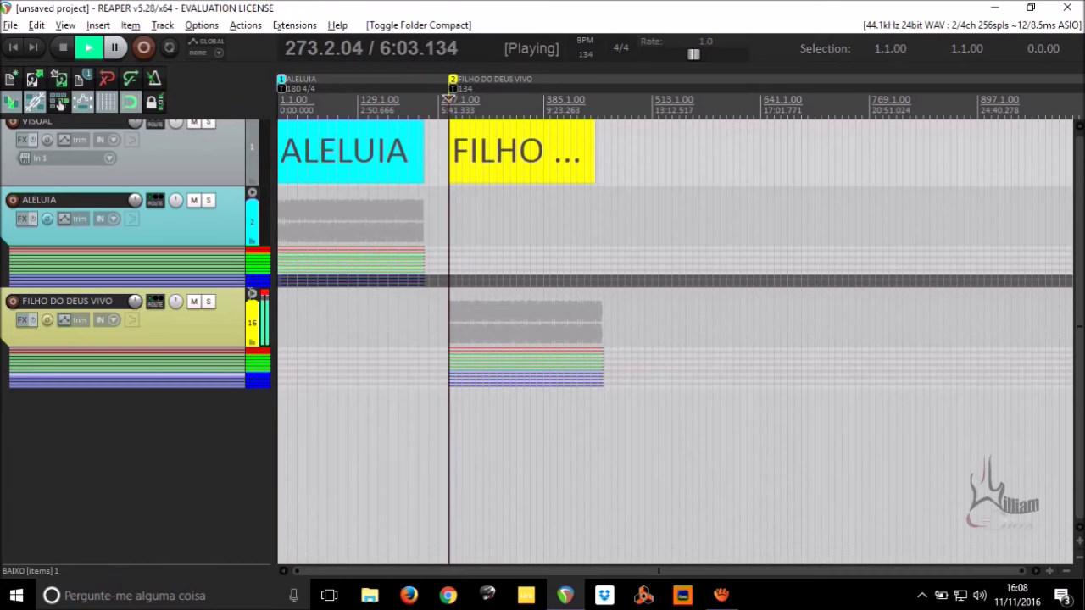
{"action": "left_click", "coordinate": [252, 294]}
{"action": "scroll", "coordinate": [254, 298], "scroll_direction": "down", "scroll_amount": 2}
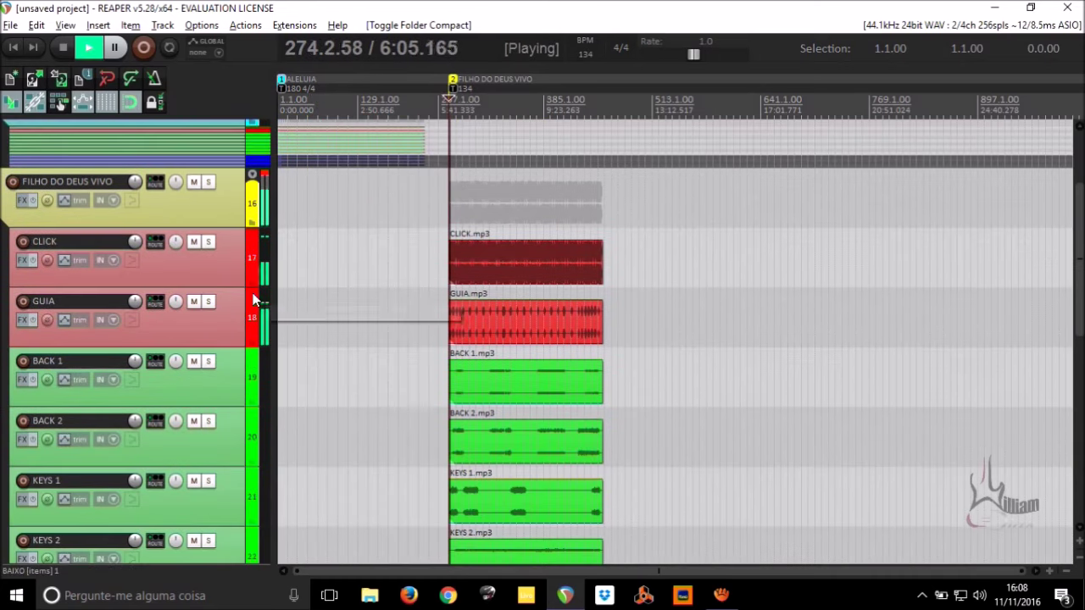
Mute the blue tracks from BAIXO to GTR 3 in the FILHO DO DEUS VIVO folder.
{"action": "scroll", "coordinate": [253, 298], "scroll_direction": "down", "scroll_amount": 1}
{"action": "scroll", "coordinate": [253, 299], "scroll_direction": "down", "scroll_amount": 1}
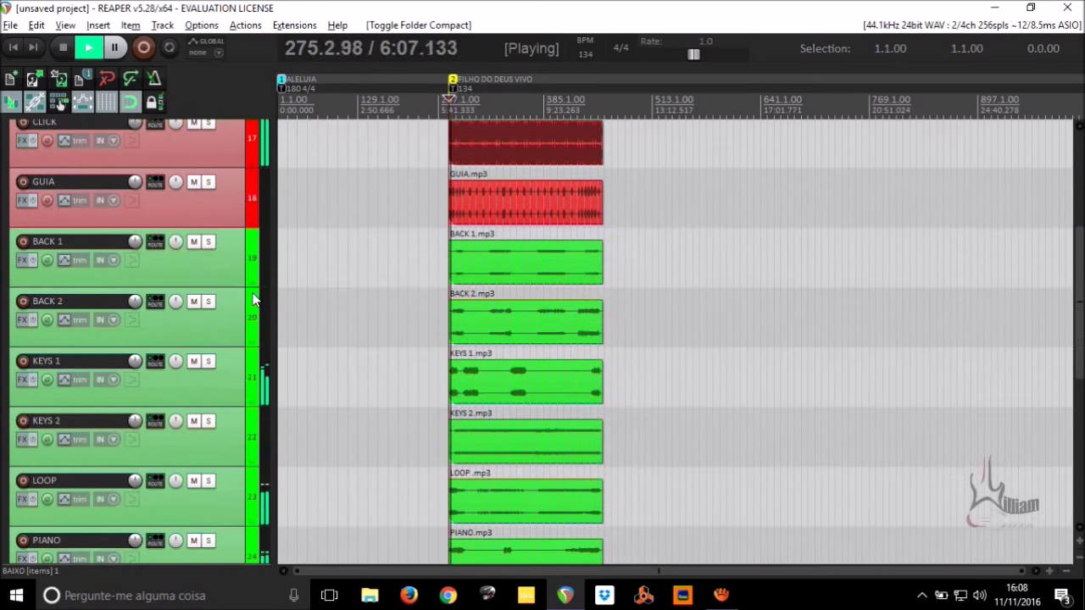
{"action": "scroll", "coordinate": [252, 298], "scroll_direction": "down", "scroll_amount": 1}
{"action": "scroll", "coordinate": [253, 298], "scroll_direction": "down", "scroll_amount": 2}
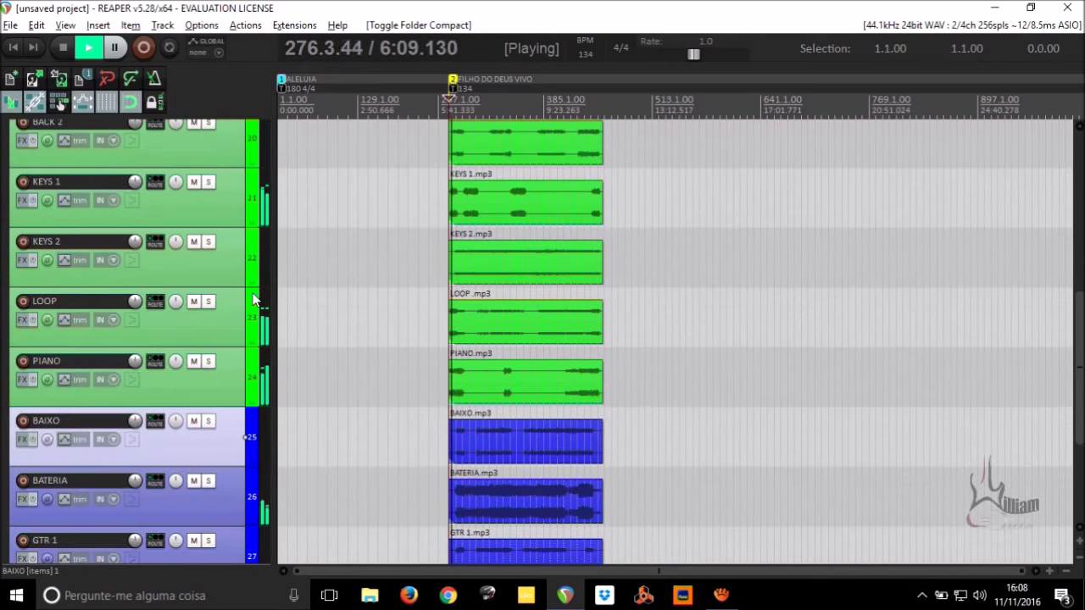
{"action": "scroll", "coordinate": [252, 298], "scroll_direction": "down", "scroll_amount": 2}
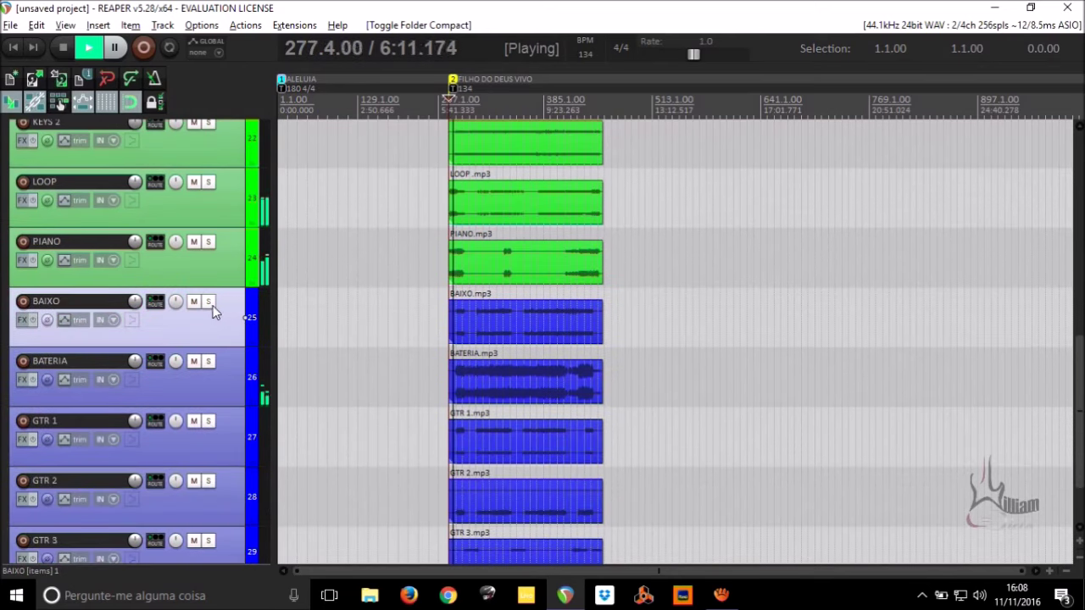
{"action": "left_click_drag", "start_coordinate": [193, 301], "coordinate": [194, 537]}
Compact the FILHO DO DEUS VIVO folder to thin strips and stop playback.
{"action": "scroll", "coordinate": [194, 407], "scroll_direction": "up", "scroll_amount": 5}
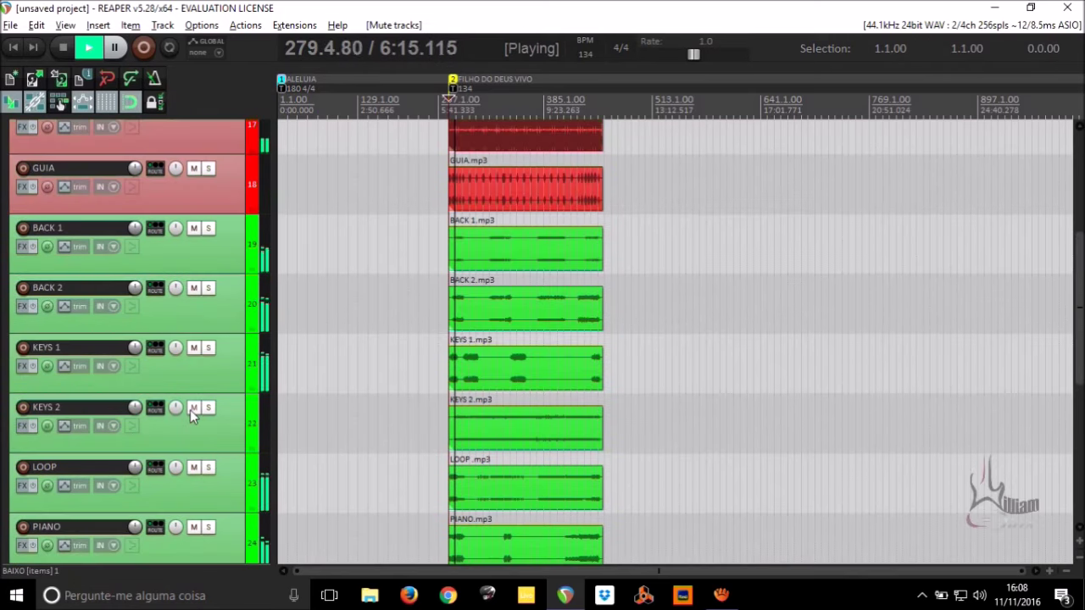
{"action": "scroll", "coordinate": [194, 390], "scroll_direction": "up", "scroll_amount": 3}
{"action": "left_click", "coordinate": [251, 282]}
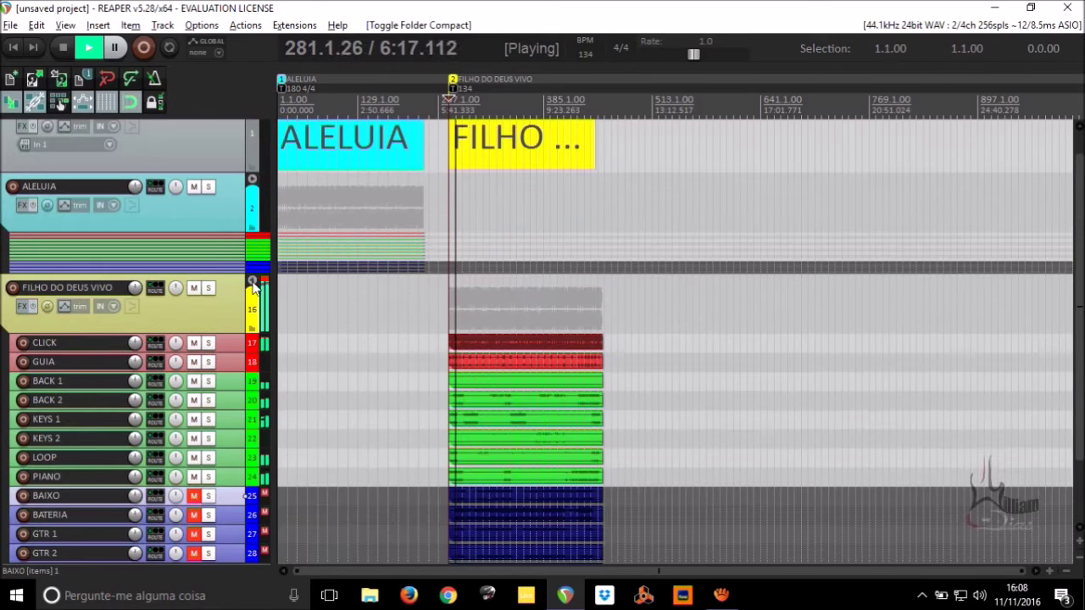
{"action": "left_click", "coordinate": [251, 284]}
{"action": "key", "text": "space"}
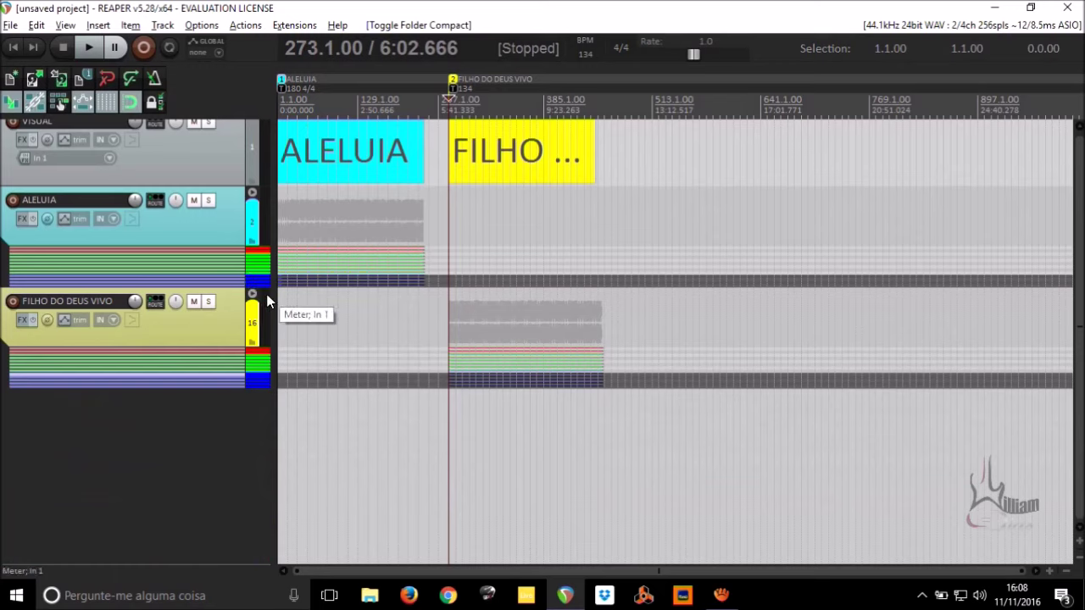
{"action": "left_click", "coordinate": [239, 330]}
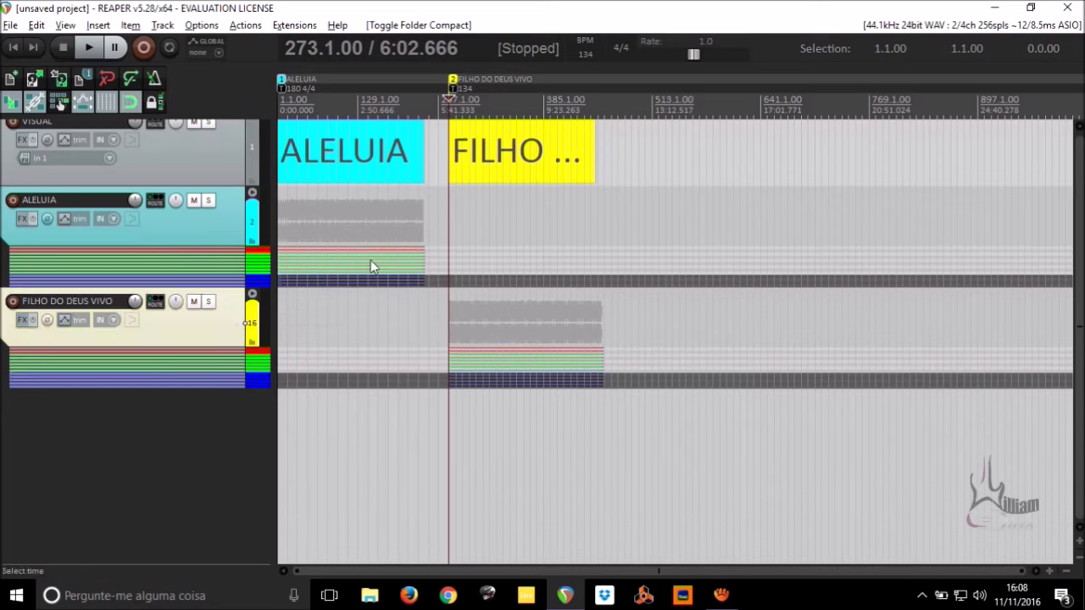
Add a marker named O SENHOR É BOM at position 489.1.00 and colour it light pink (255, 128, 255).
{"action": "left_click", "coordinate": [631, 111]}
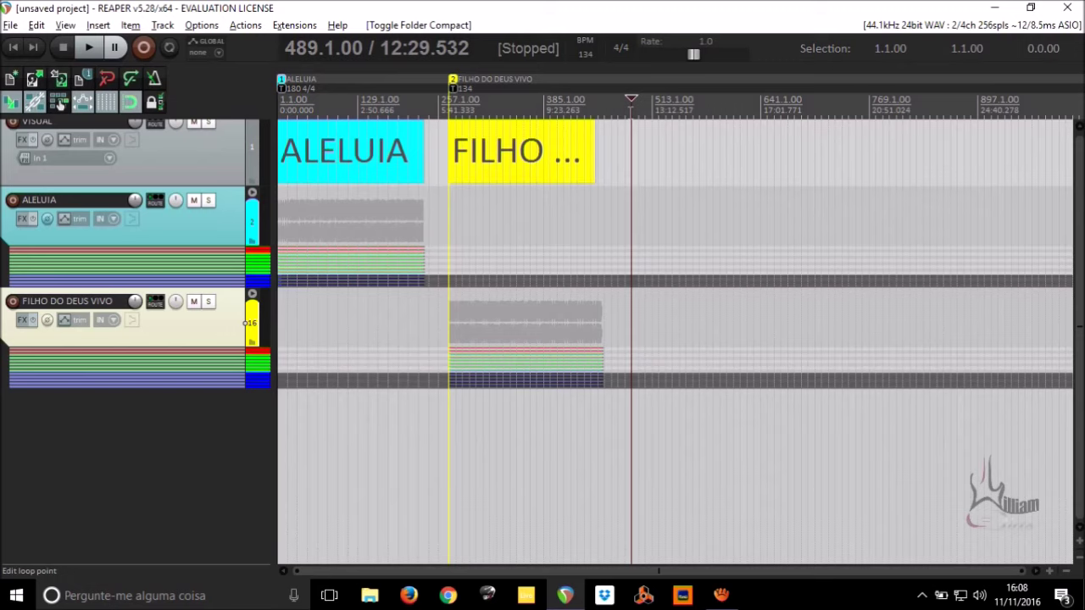
{"action": "key", "text": "shift+m"}
{"action": "type", "text": "O SENHOR É BOM"}
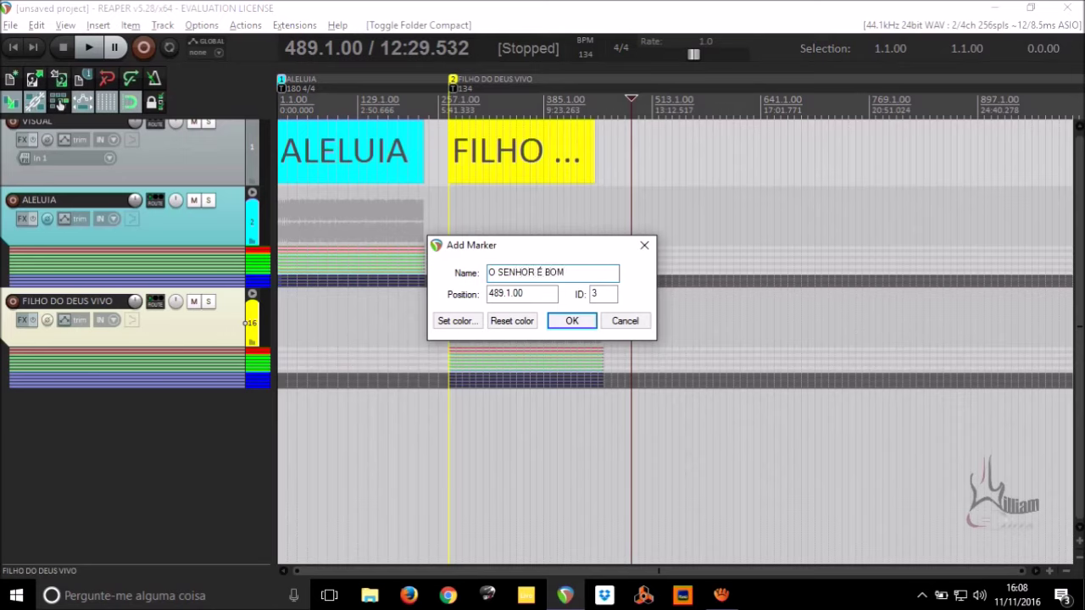
{"action": "left_click", "coordinate": [456, 320]}
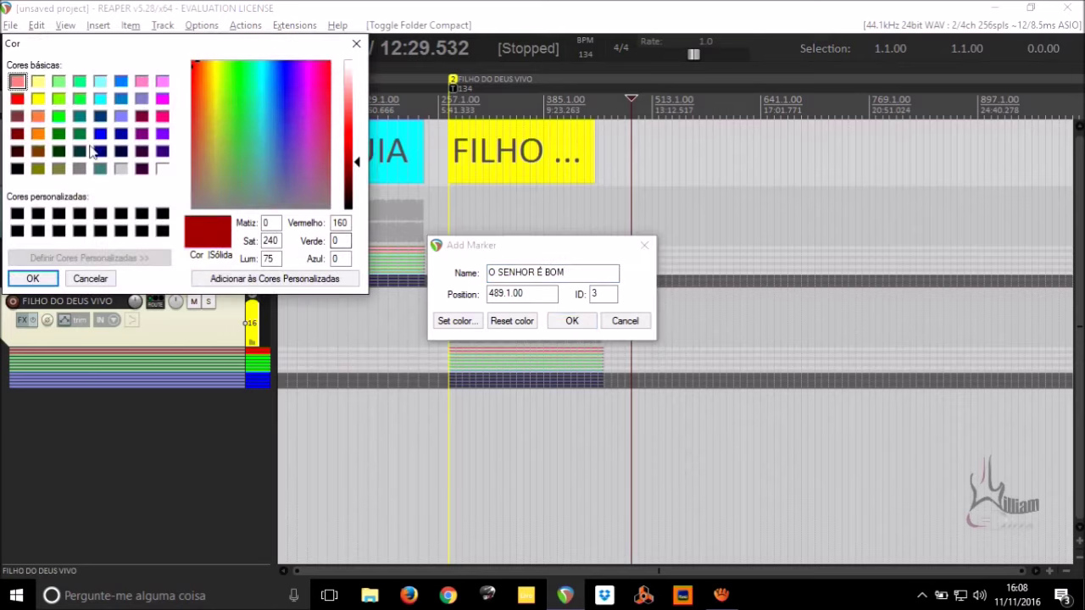
{"action": "left_click", "coordinate": [161, 81]}
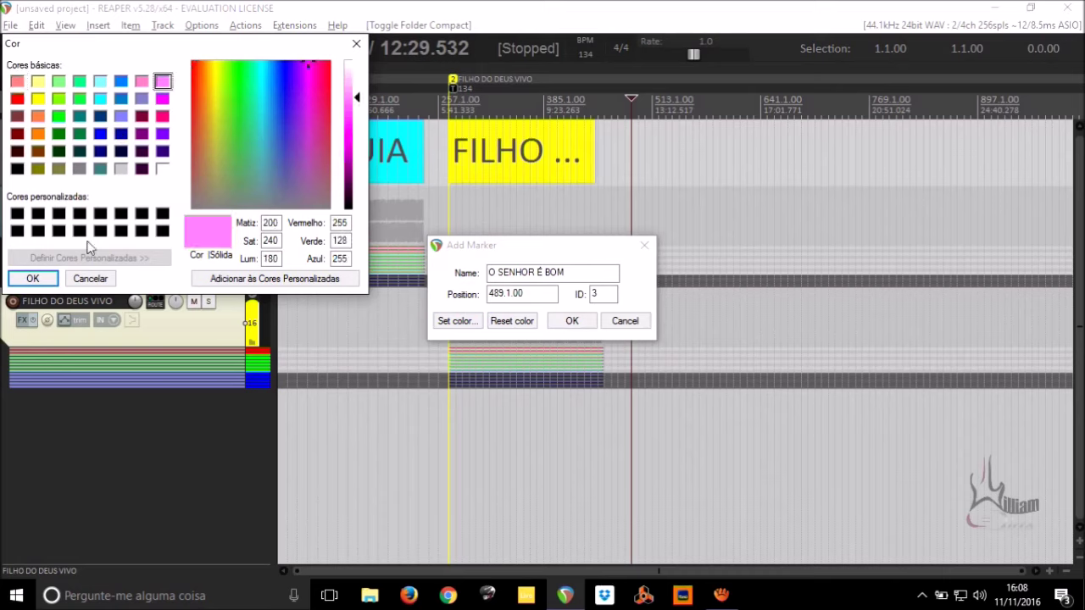
{"action": "left_click", "coordinate": [32, 278]}
{"action": "left_click", "coordinate": [569, 320]}
Copy the yellow FILHO item on the VISUAL track to the third marker and change its note text to O SENHOR É BOM.
{"action": "mouse_move", "coordinate": [500, 157]}
{"action": "left_mouse_down"}
{"action": "mouse_move", "coordinate": [654, 149]}
{"action": "mouse_move", "coordinate": [666, 134]}
{"action": "left_mouse_up"}
{"action": "left_click", "coordinate": [660, 148]}
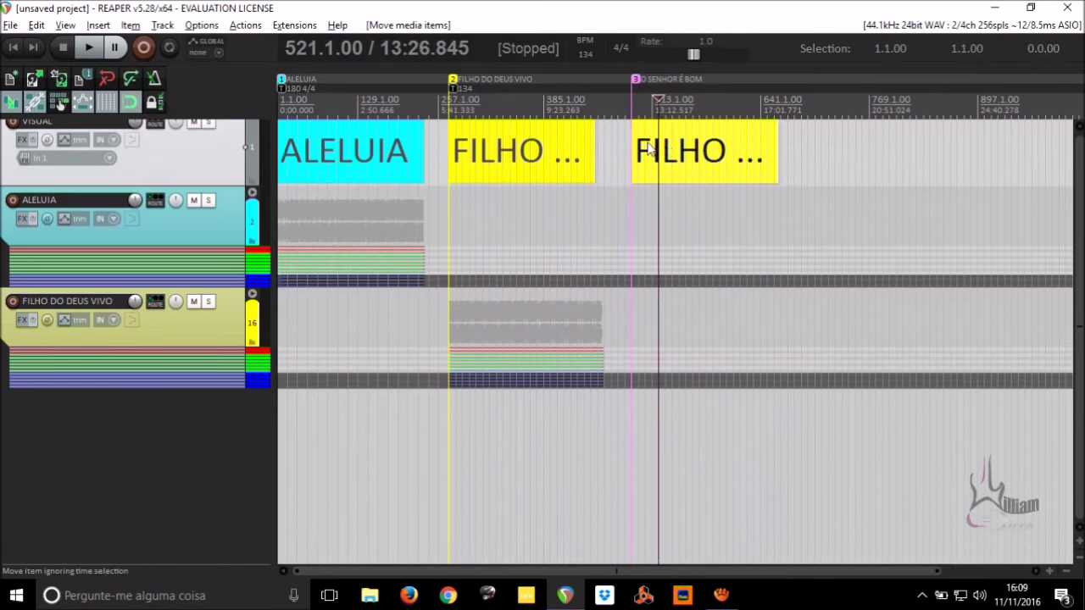
{"action": "left_click", "coordinate": [672, 161]}
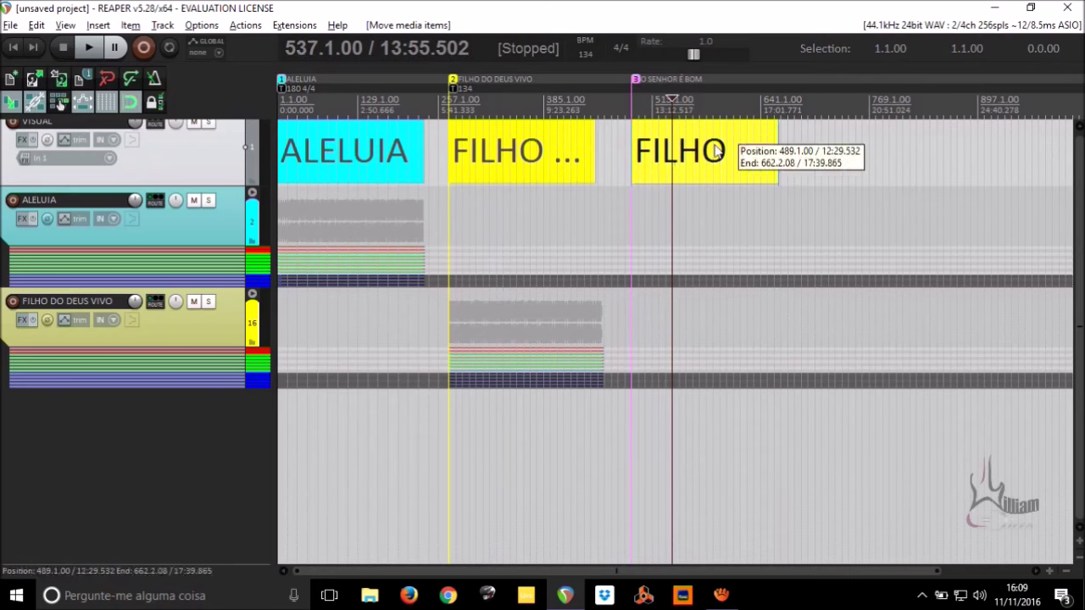
{"action": "double_click", "coordinate": [708, 151]}
{"action": "type", "text": "O SENHOR É B"}
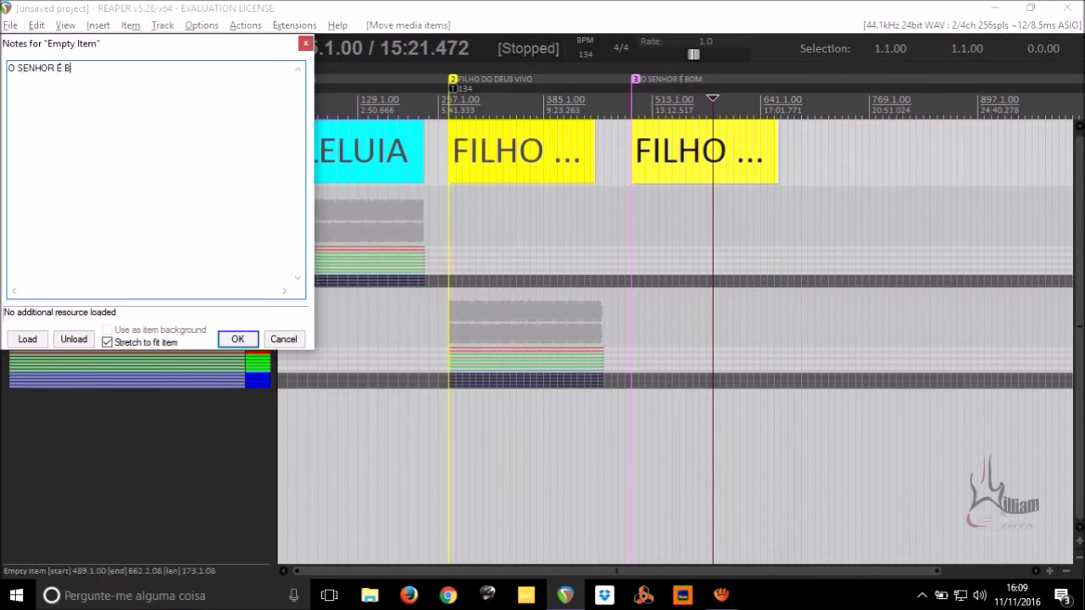
{"action": "type", "text": "OM"}
{"action": "left_click", "coordinate": [236, 339]}
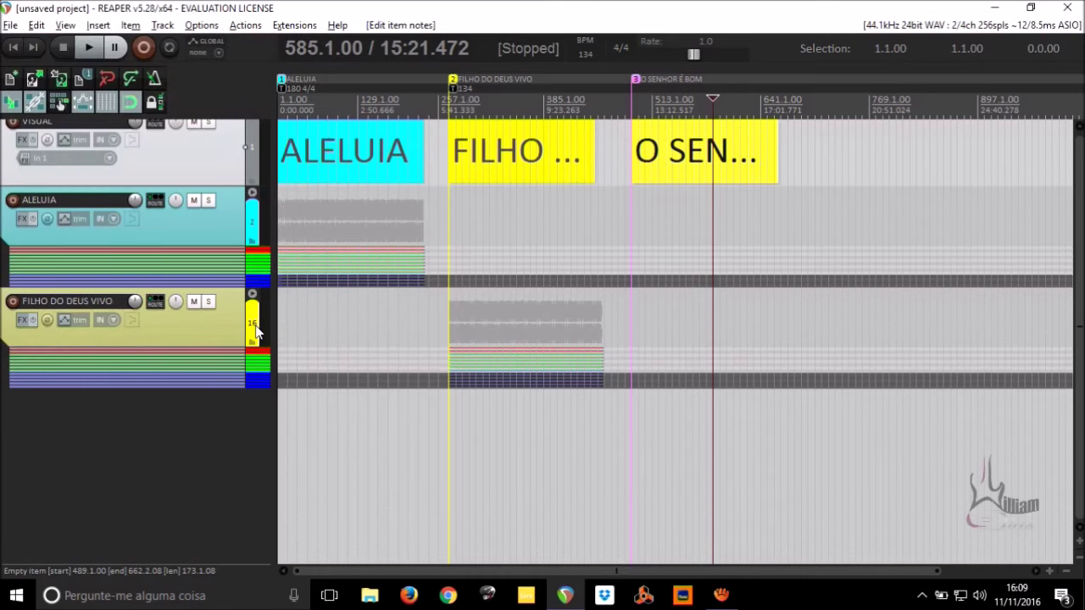
Colour the O SENHOR É BOM item on the VISUAL track light pink (255, 128, 255).
{"action": "right_click", "coordinate": [677, 151]}
{"action": "mouse_move", "coordinate": [704, 120]}
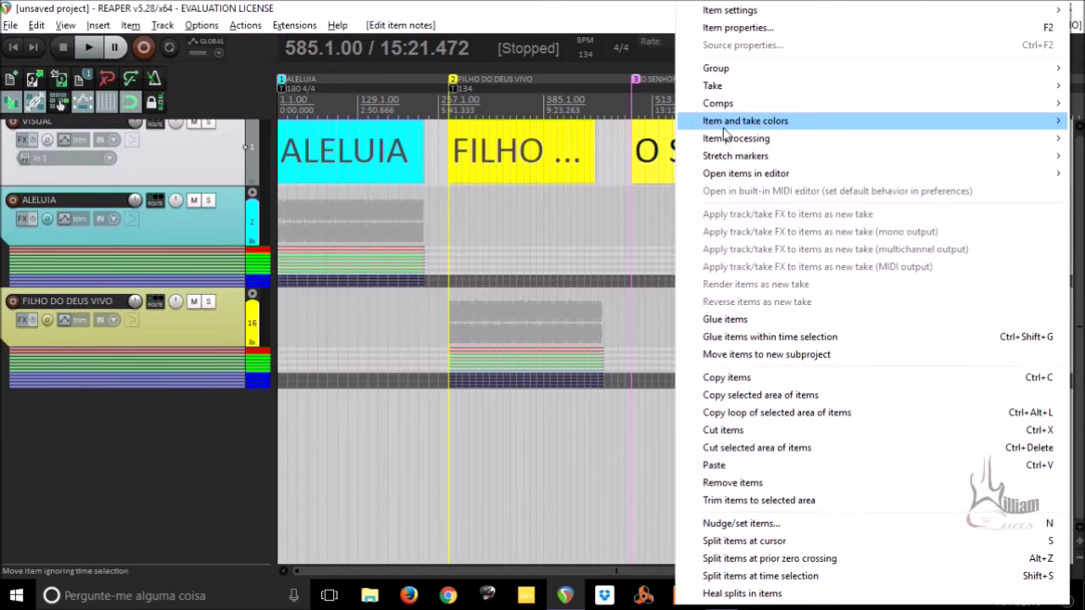
{"action": "left_click", "coordinate": [635, 126]}
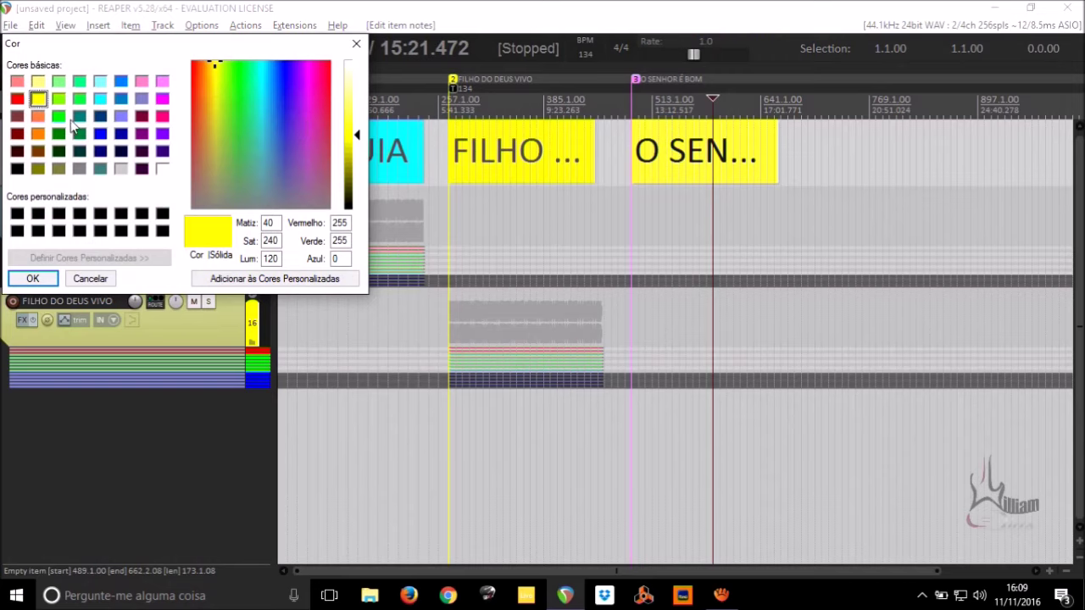
{"action": "left_click", "coordinate": [162, 80]}
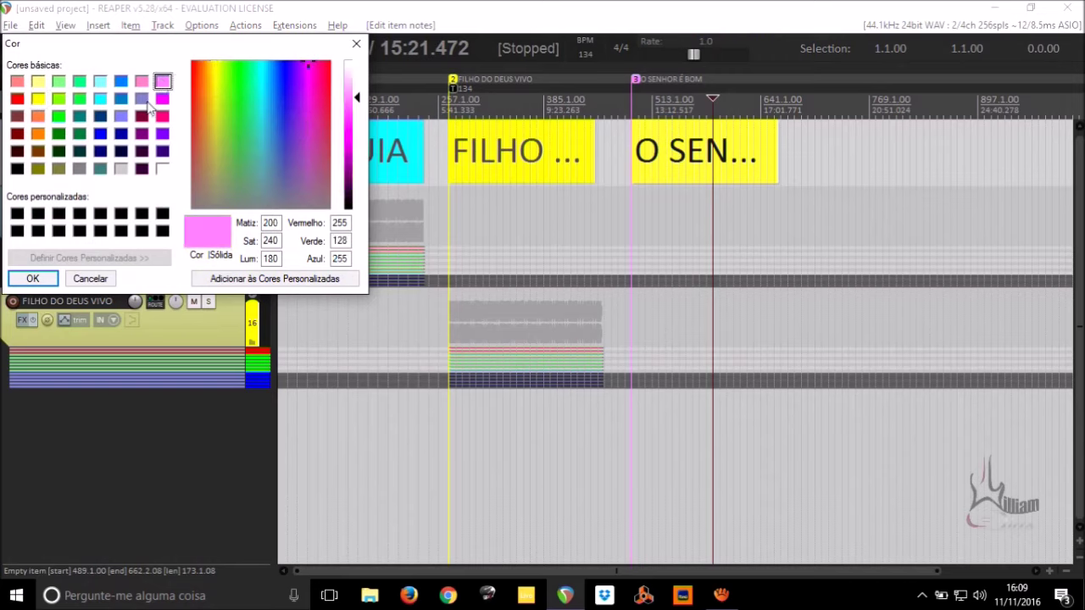
{"action": "left_click", "coordinate": [56, 276]}
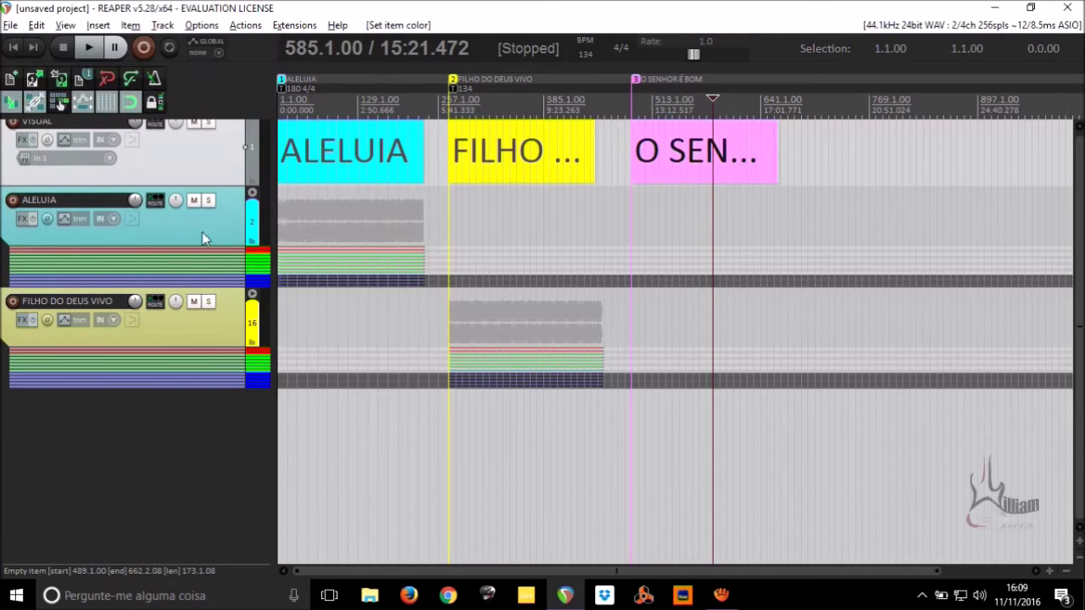
Insert a new track and place it below the FILHO DO DEUS VIVO folder as a separate top-level track.
{"action": "left_click", "coordinate": [202, 232]}
{"action": "key", "text": "ctrl+t"}
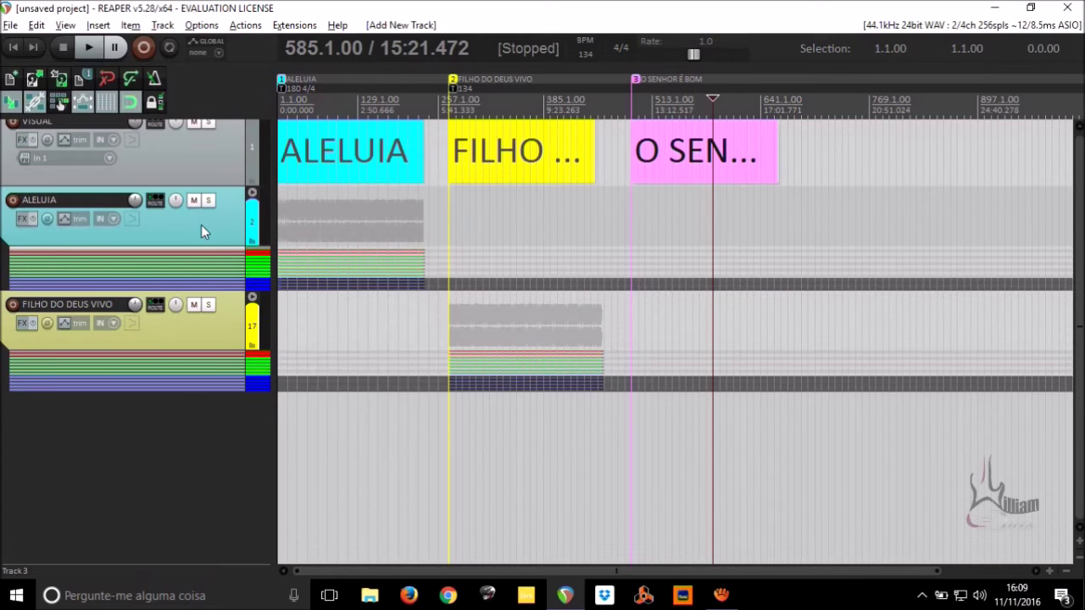
{"action": "left_click", "coordinate": [204, 151]}
{"action": "key", "text": "ctrl+t"}
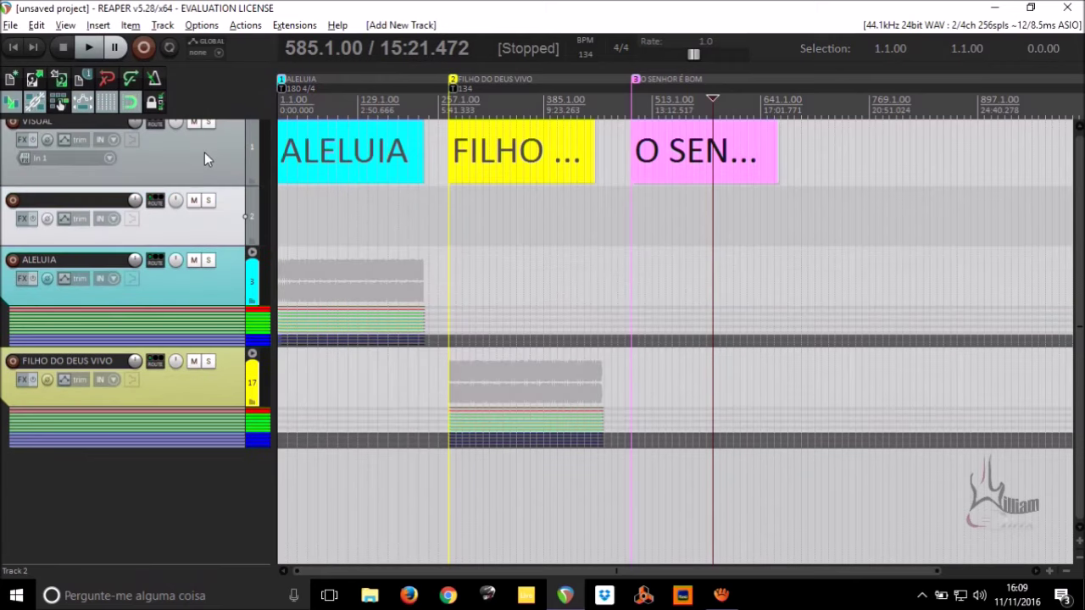
{"action": "left_click_drag", "start_coordinate": [236, 226], "coordinate": [65, 420]}
Name the new track below the FILHO DO DEUS VIVO folder O SENHOR É BOM.
{"action": "double_click", "coordinate": [92, 405]}
{"action": "type", "text": "O SENHOR É BOM"}
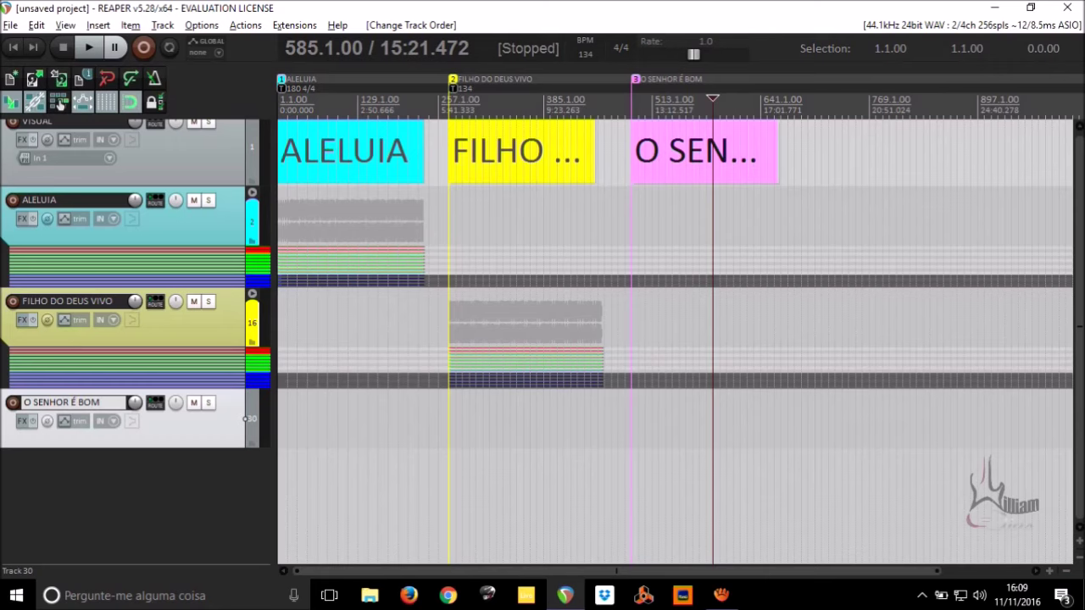
{"action": "key", "text": "Return"}
Colour the O SENHOR É BOM track light pink (255, 128, 255) to match its VISUAL item.
{"action": "right_click", "coordinate": [220, 428]}
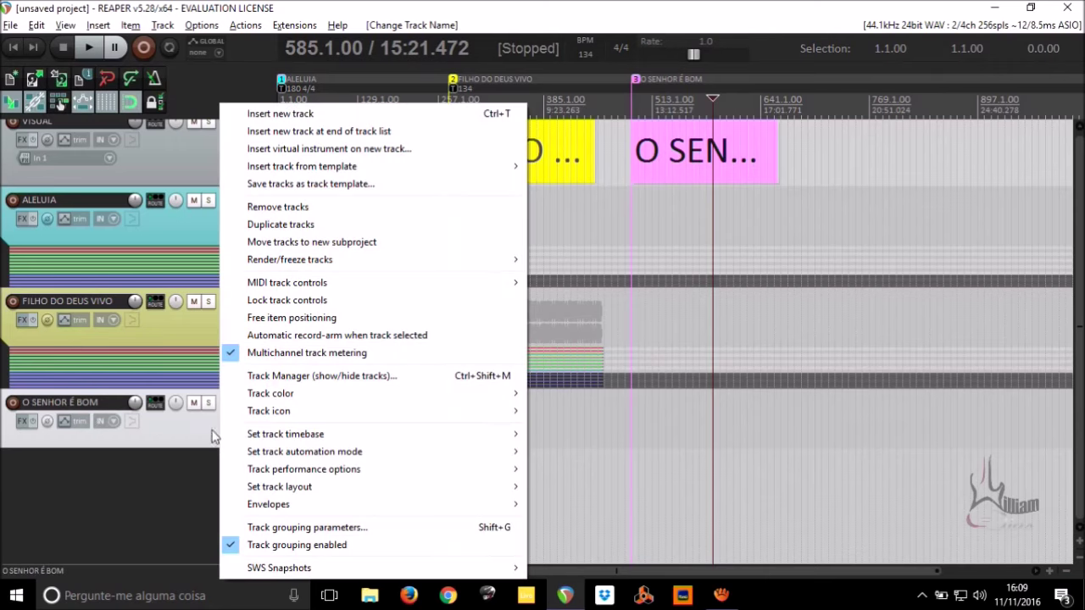
{"action": "mouse_move", "coordinate": [494, 395]}
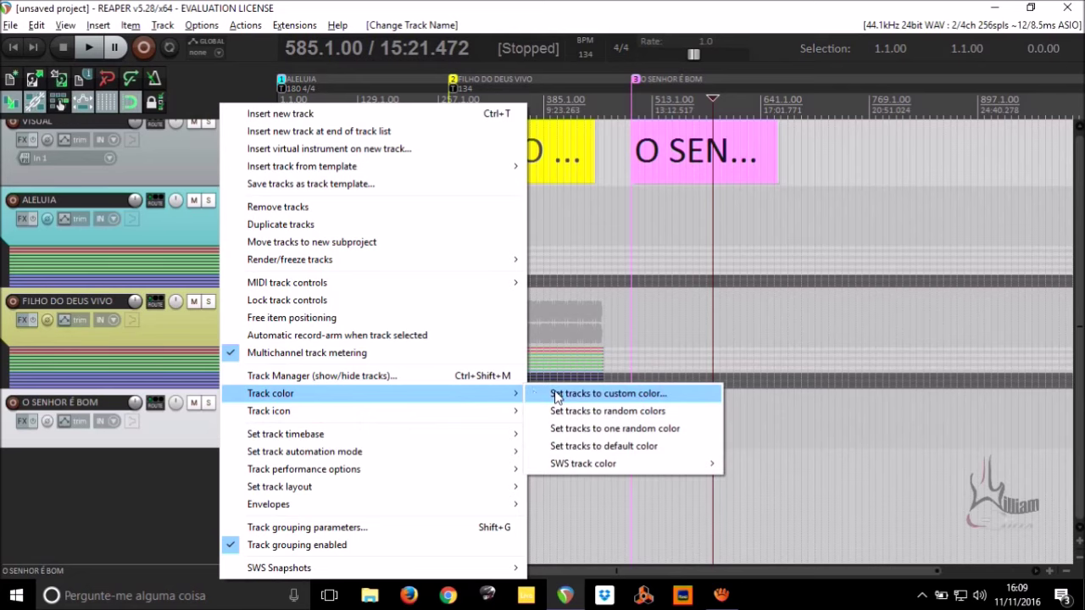
{"action": "left_click", "coordinate": [556, 394]}
{"action": "left_click", "coordinate": [161, 82]}
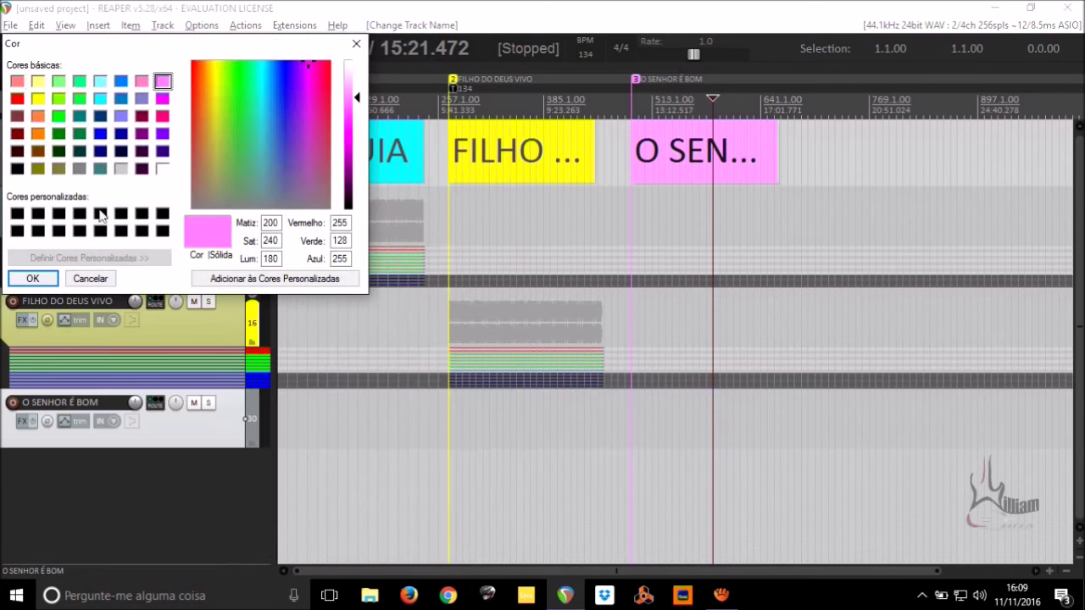
{"action": "left_click", "coordinate": [32, 278]}
Add a new track below O SENHOR É BOM and make O SENHOR É BOM a folder that contains it.
{"action": "double_click", "coordinate": [255, 496]}
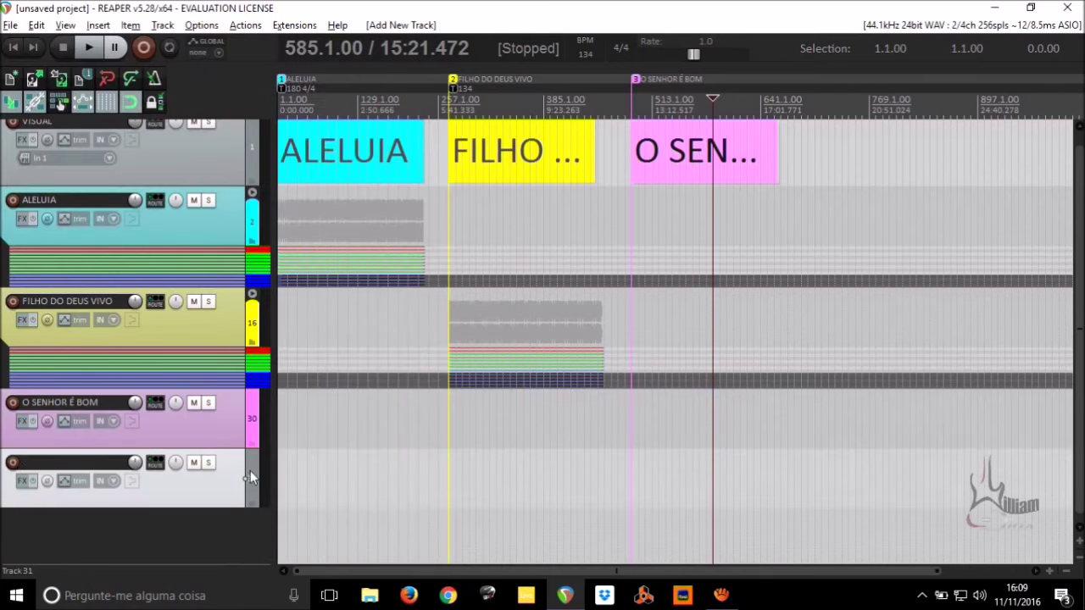
{"action": "left_click", "coordinate": [253, 443]}
{"action": "left_click", "coordinate": [233, 480]}
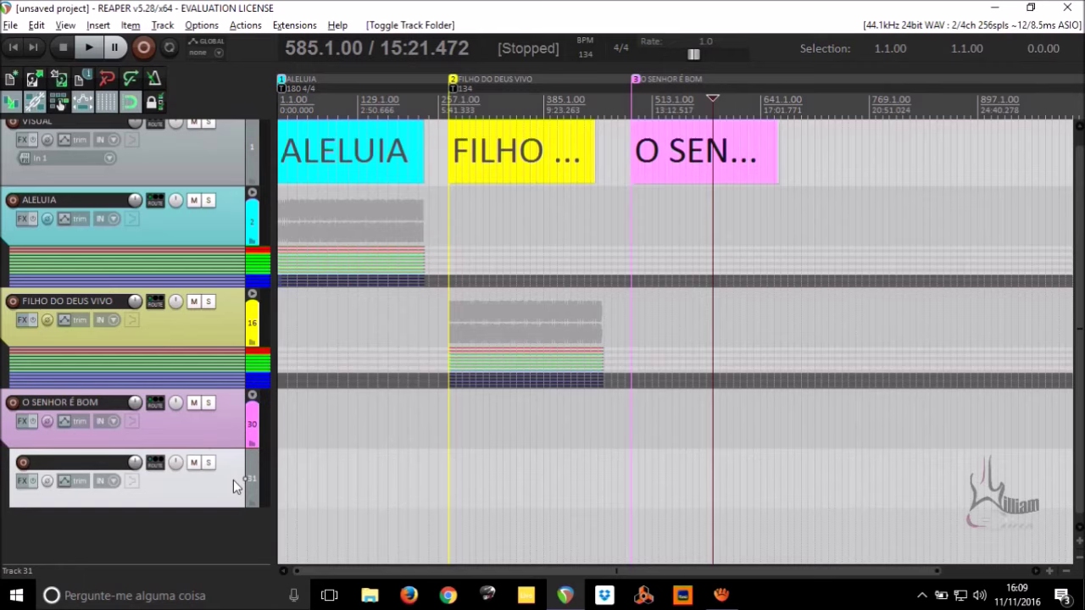
Add a tempo marker at the O SENHOR É BOM marker with 82 BPM and a new 6/8 time signature.
{"action": "key", "text": "3"}
{"action": "scroll", "coordinate": [640, 106], "scroll_direction": "up", "scroll_amount": 3}
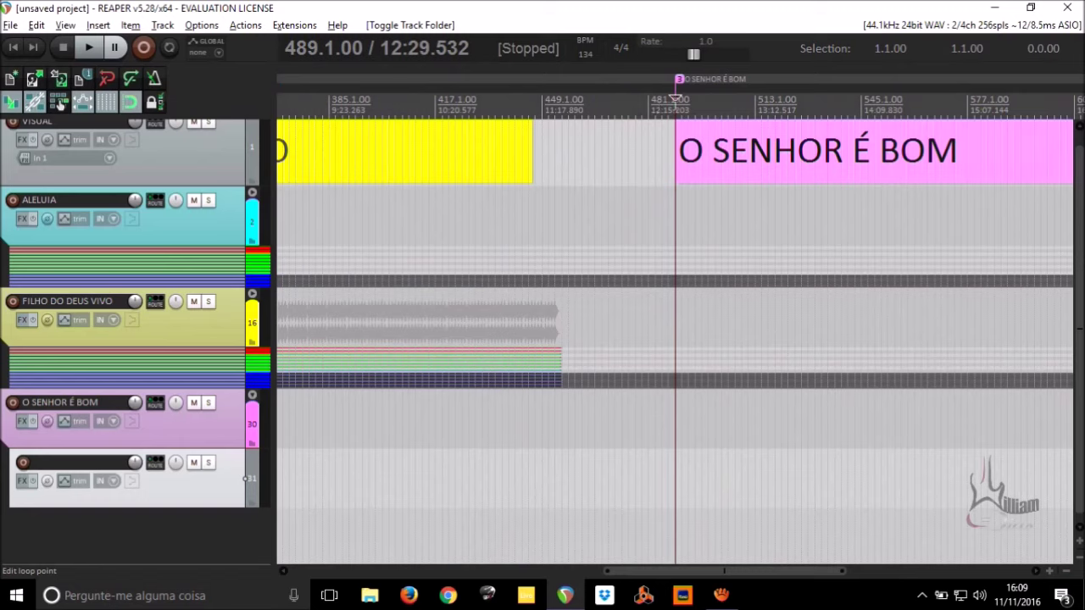
{"action": "key", "text": "shift+c"}
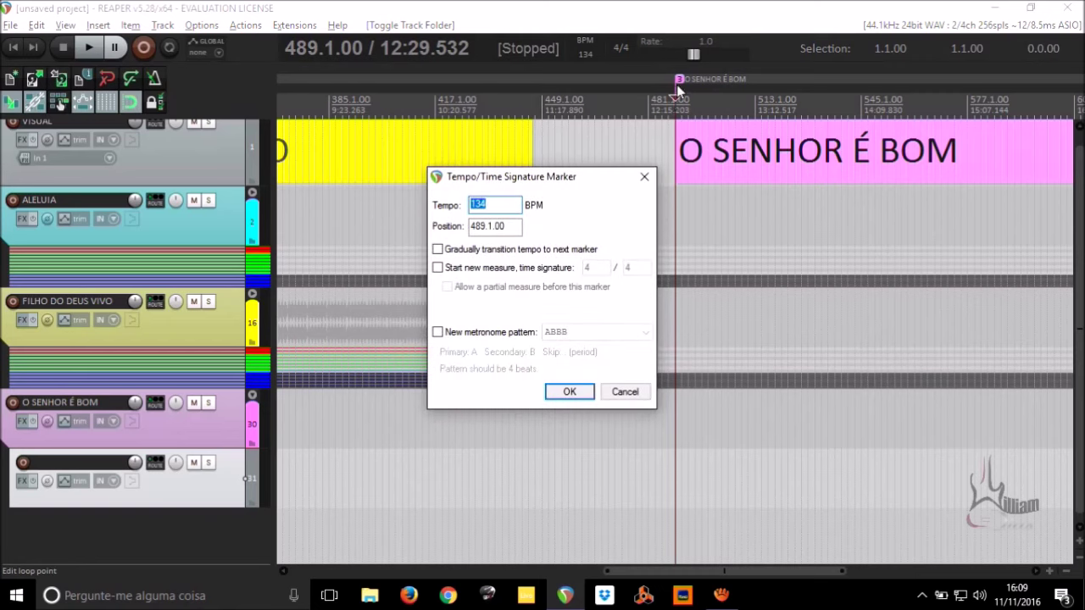
{"action": "type", "text": "82"}
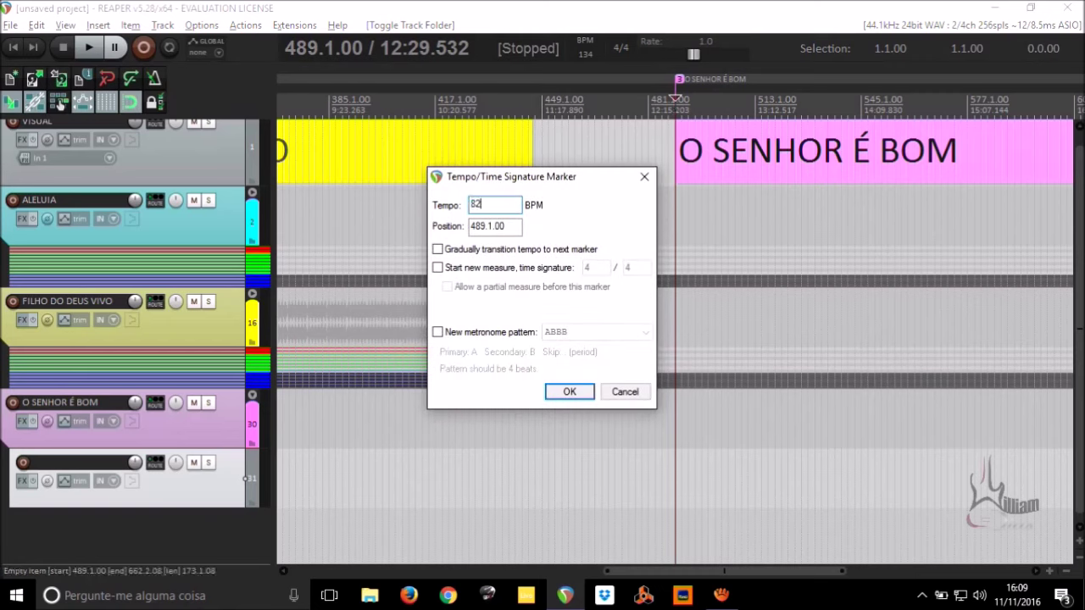
{"action": "left_click", "coordinate": [439, 269]}
{"action": "left_click", "coordinate": [588, 268]}
{"action": "type", "text": "6"}
{"action": "key", "text": "Tab"}
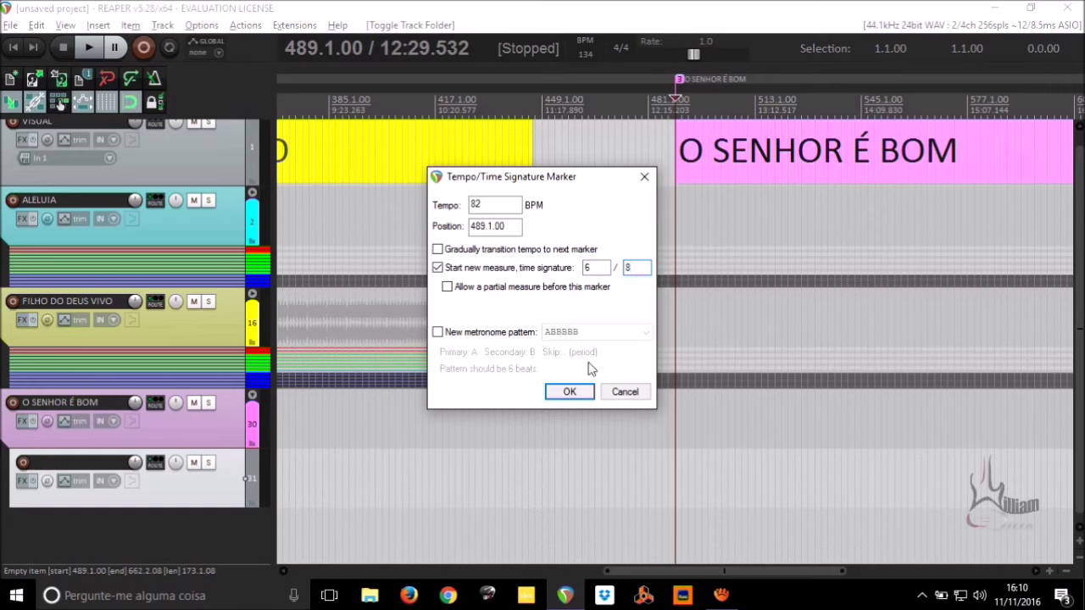
{"action": "left_click", "coordinate": [581, 393]}
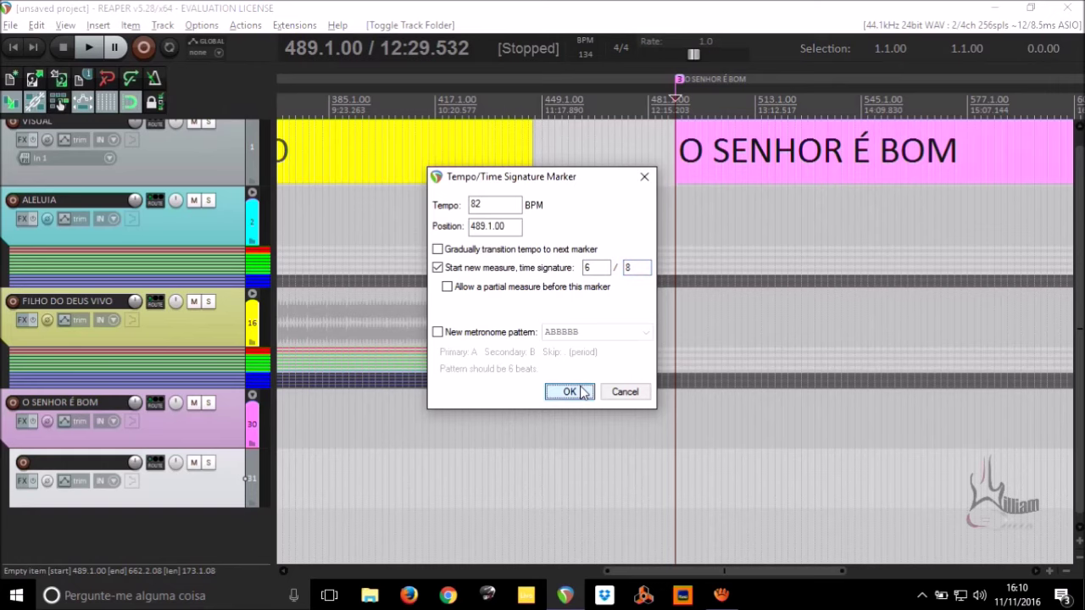
Start importing media into the new child track and browse to the Áudios folder in Área de Trabalho.
{"action": "scroll", "coordinate": [890, 240], "scroll_direction": "down", "scroll_amount": 3}
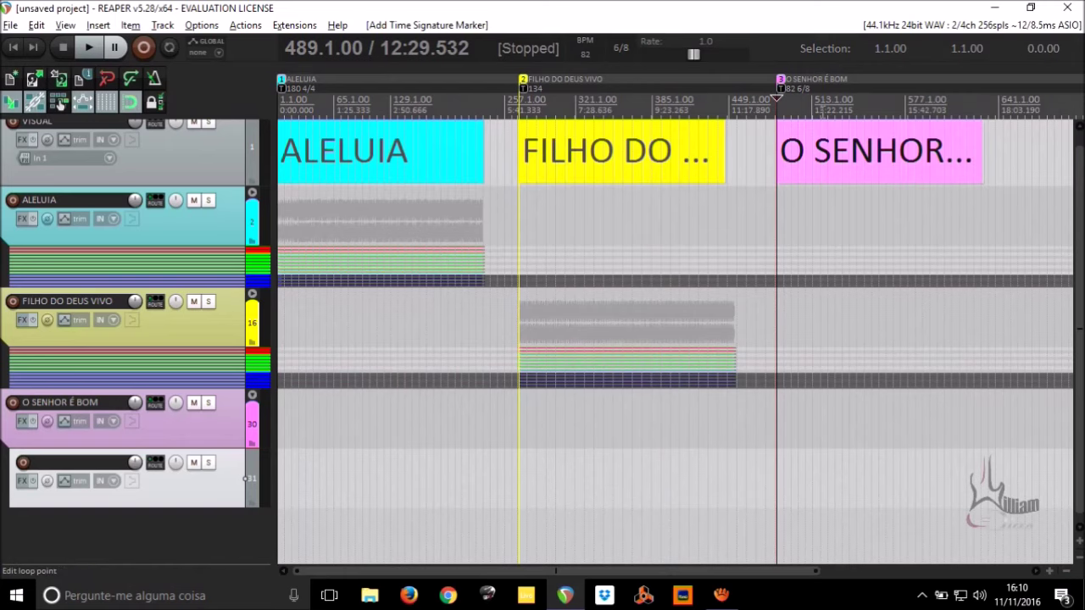
{"action": "scroll", "coordinate": [818, 108], "scroll_direction": "up", "scroll_amount": 2}
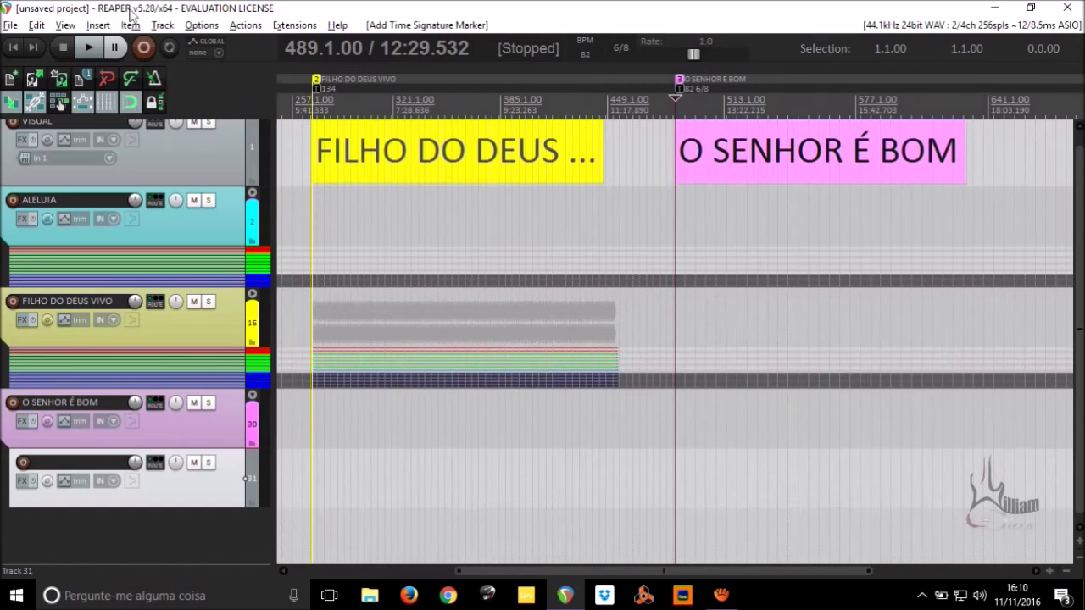
{"action": "left_click", "coordinate": [99, 25]}
{"action": "left_click", "coordinate": [108, 39]}
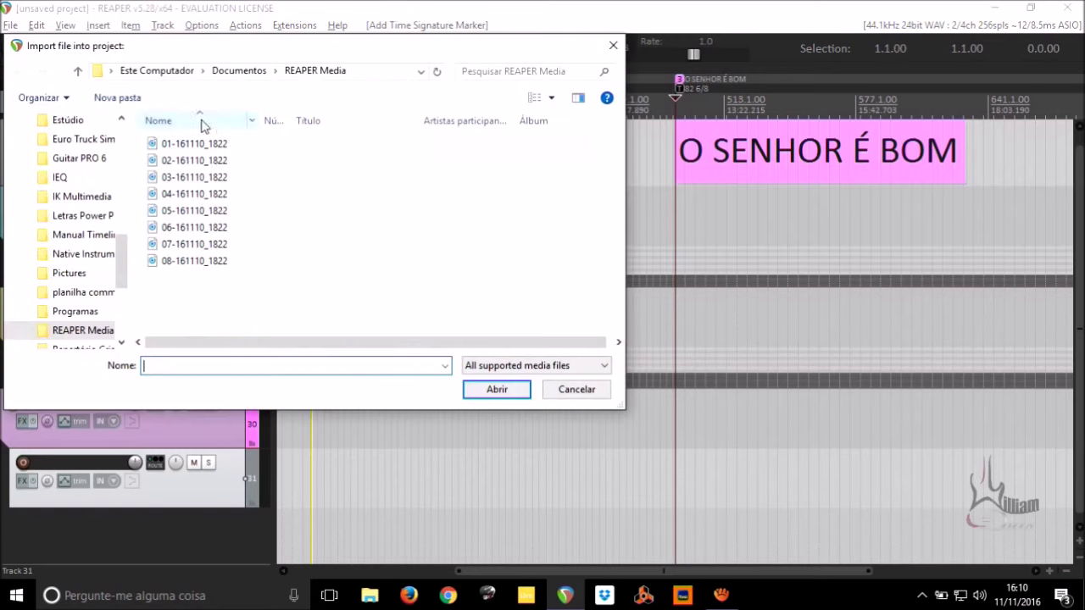
{"action": "left_click", "coordinate": [163, 74]}
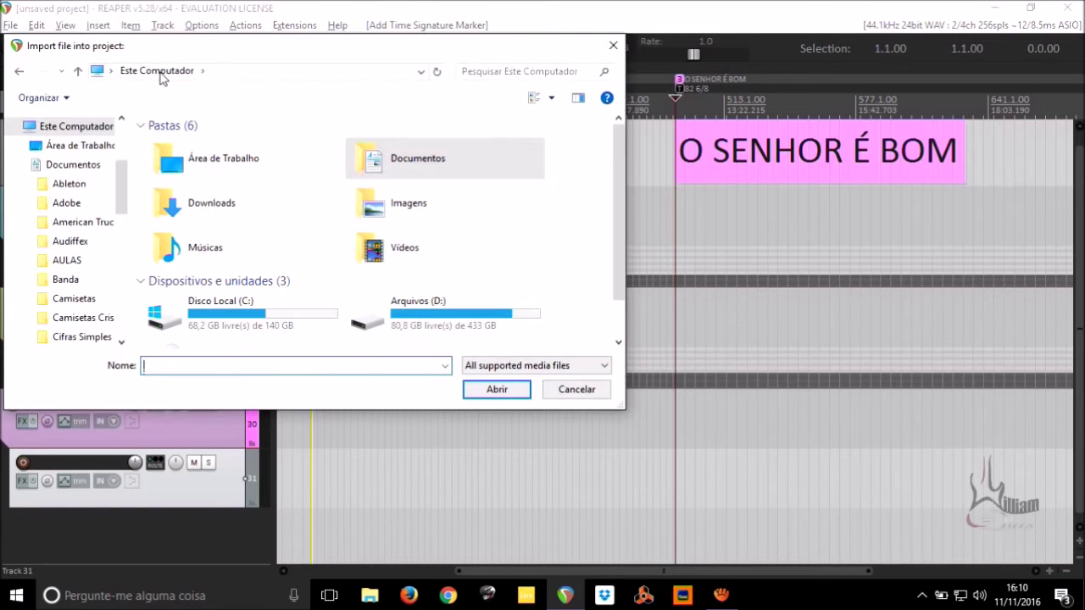
{"action": "scroll", "coordinate": [271, 195], "scroll_direction": "down", "scroll_amount": 1}
{"action": "scroll", "coordinate": [271, 195], "scroll_direction": "up", "scroll_amount": 1}
{"action": "double_click", "coordinate": [202, 158]}
{"action": "double_click", "coordinate": [178, 141]}
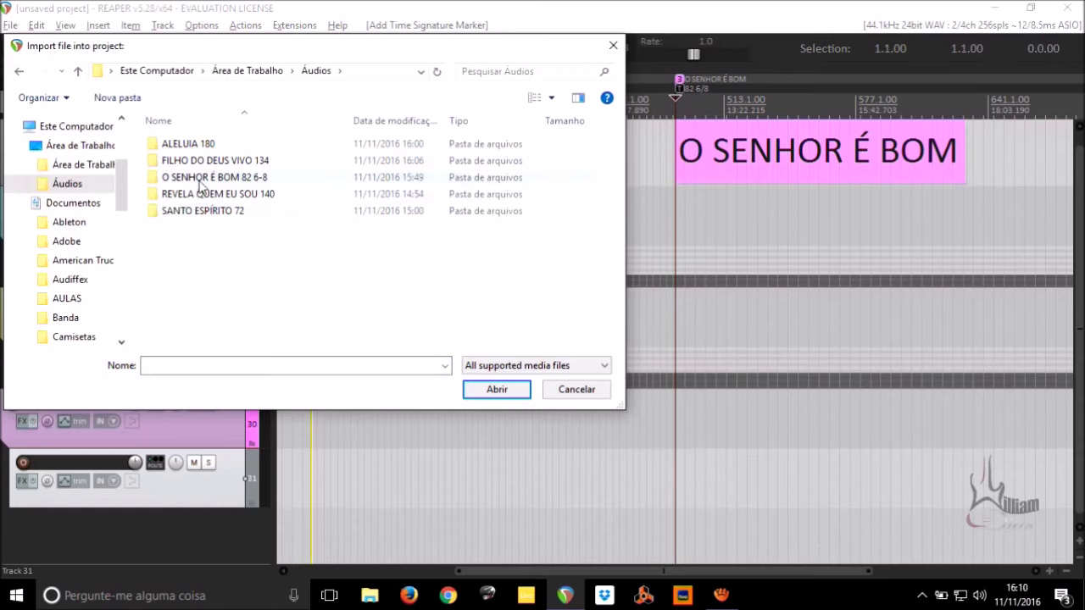
Import all audio files from the O SENHOR É BOM 82 6-8 folder into the project on separate tracks.
{"action": "double_click", "coordinate": [200, 179]}
{"action": "key", "text": "ctrl+a"}
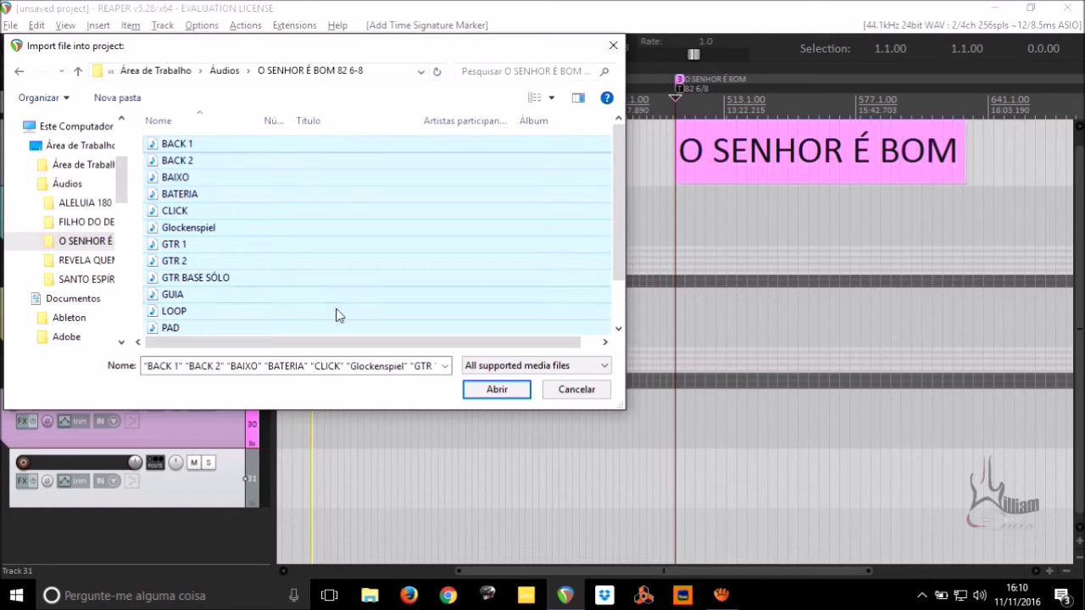
{"action": "left_click", "coordinate": [509, 390]}
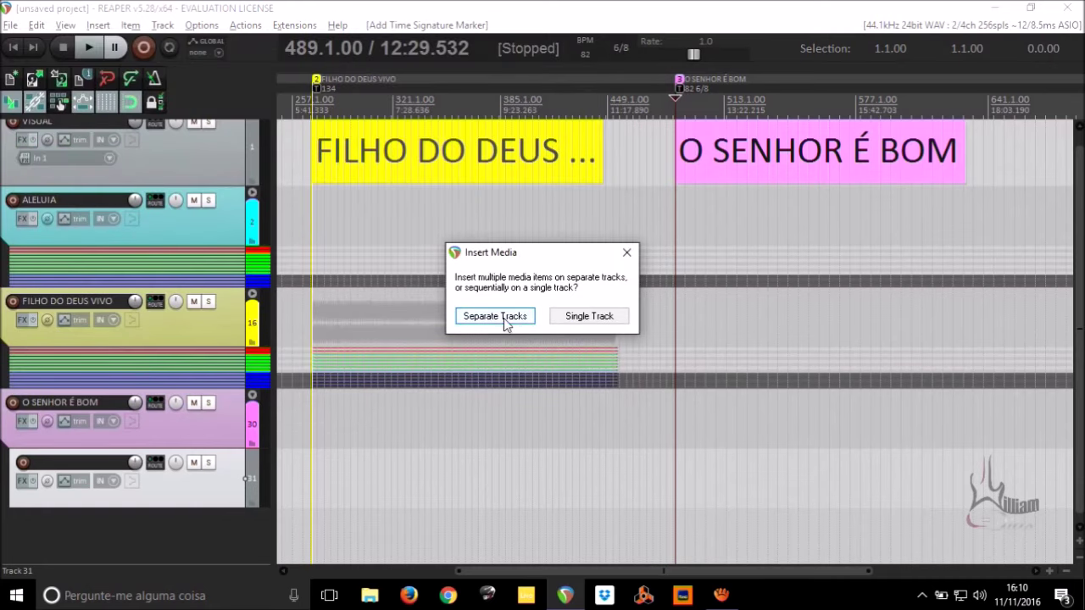
{"action": "left_click", "coordinate": [506, 322]}
Move the BAIXO and BATERIA tracks together to the end of the track list, below VIOLÃO.
{"action": "scroll", "coordinate": [194, 234], "scroll_direction": "down", "scroll_amount": 4}
{"action": "scroll", "coordinate": [194, 234], "scroll_direction": "down", "scroll_amount": 2}
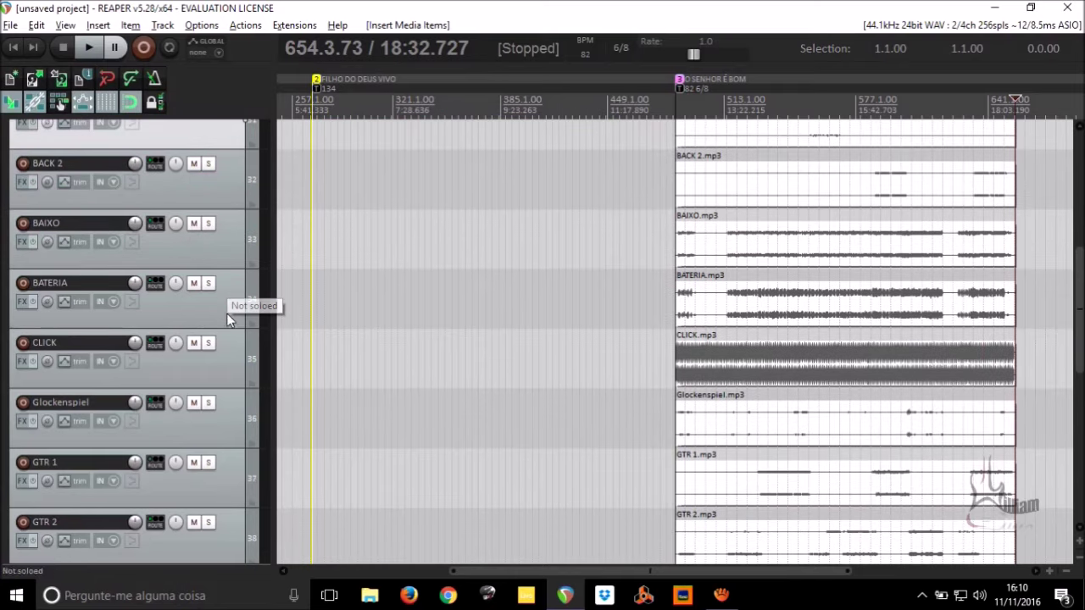
{"action": "left_click", "coordinate": [228, 319]}
{"action": "left_click", "coordinate": [224, 247], "text": "shift"}
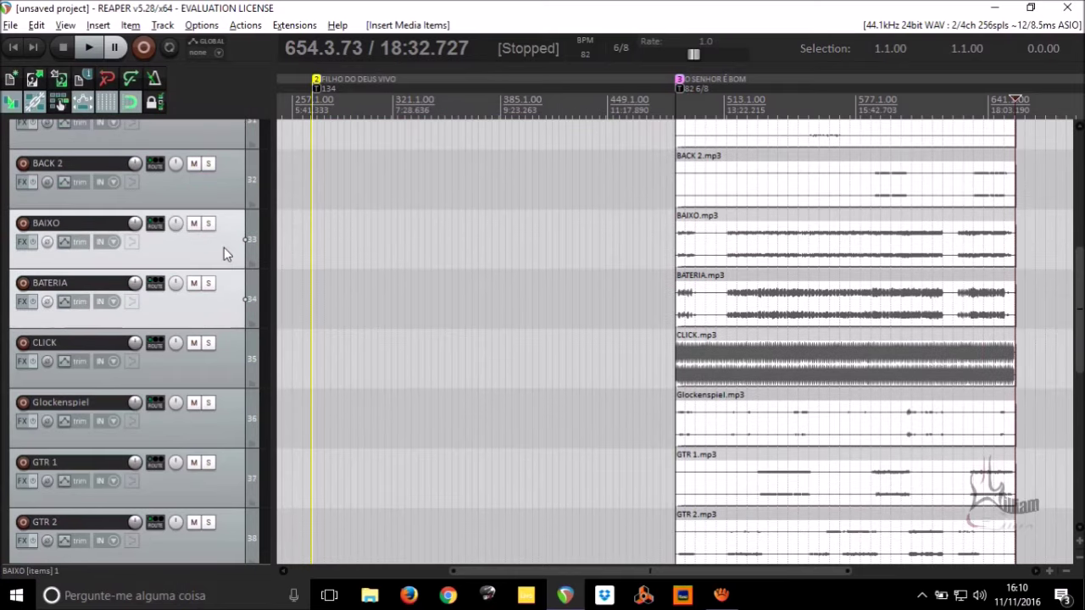
{"action": "double_click", "coordinate": [223, 248]}
{"action": "left_click_drag", "start_coordinate": [213, 319], "coordinate": [266, 530]}
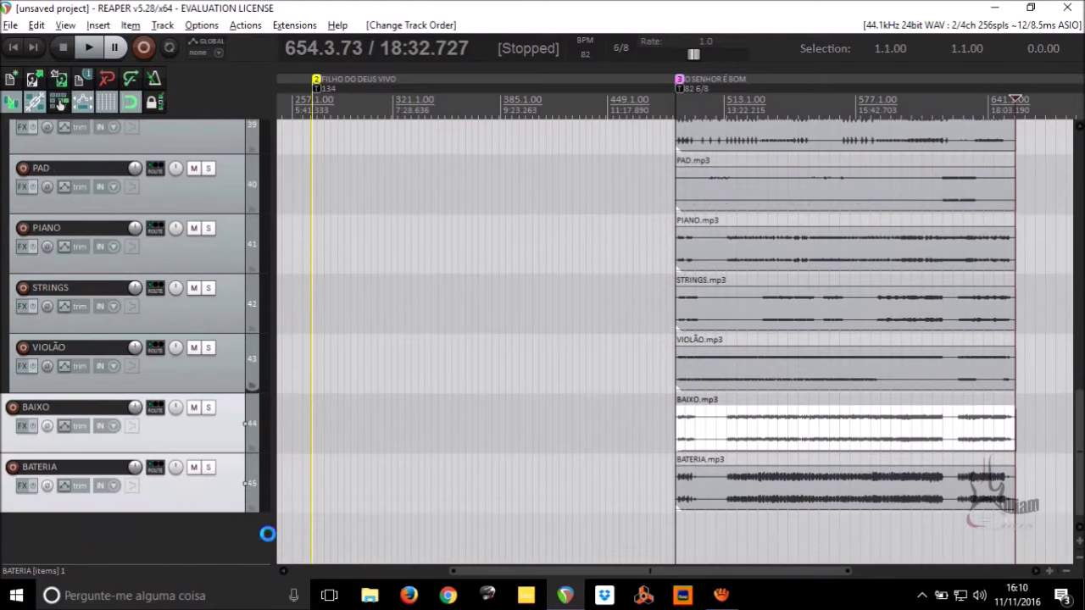
Move the GTR 1 and GTR 2 tracks together to between VIOLÃO and BAIXO.
{"action": "scroll", "coordinate": [217, 373], "scroll_direction": "up", "scroll_amount": 5}
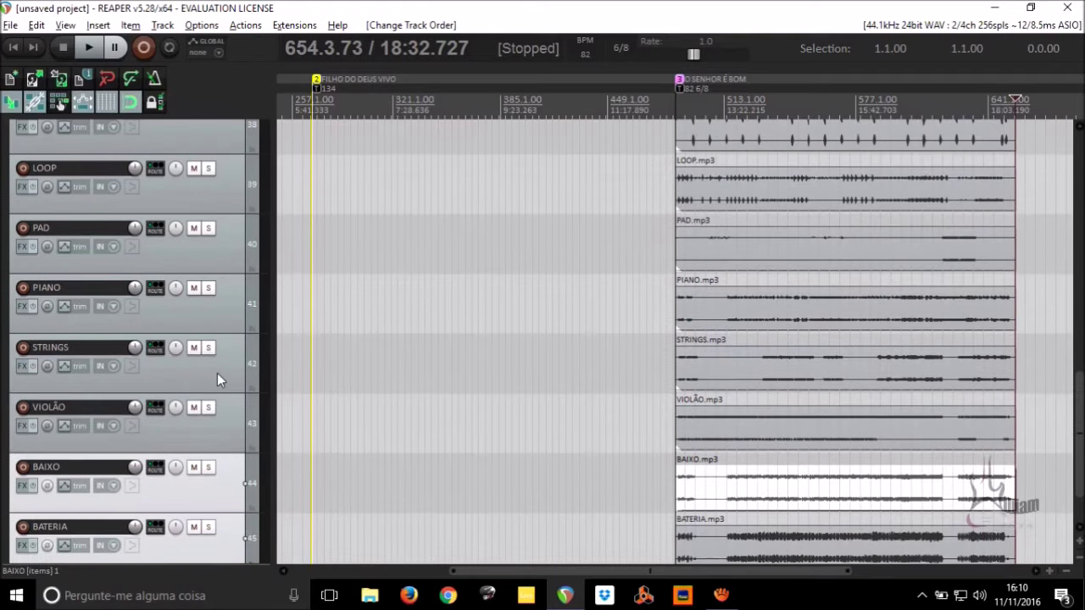
{"action": "scroll", "coordinate": [217, 380], "scroll_direction": "up", "scroll_amount": 1}
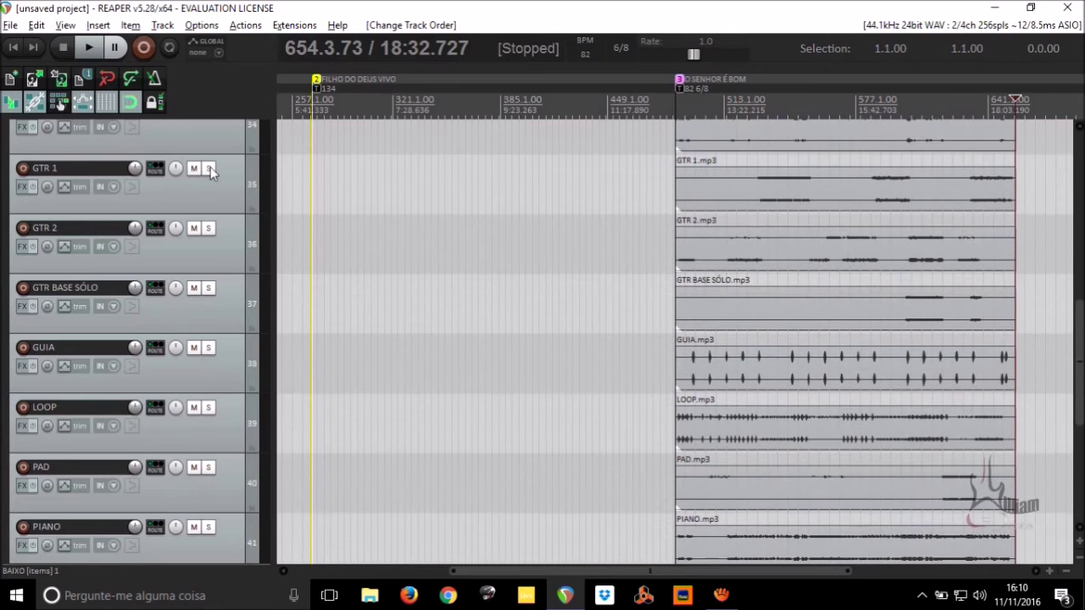
{"action": "left_click", "coordinate": [231, 178]}
{"action": "left_click", "coordinate": [232, 244], "text": "ctrl"}
{"action": "left_click_drag", "start_coordinate": [232, 244], "coordinate": [259, 397]}
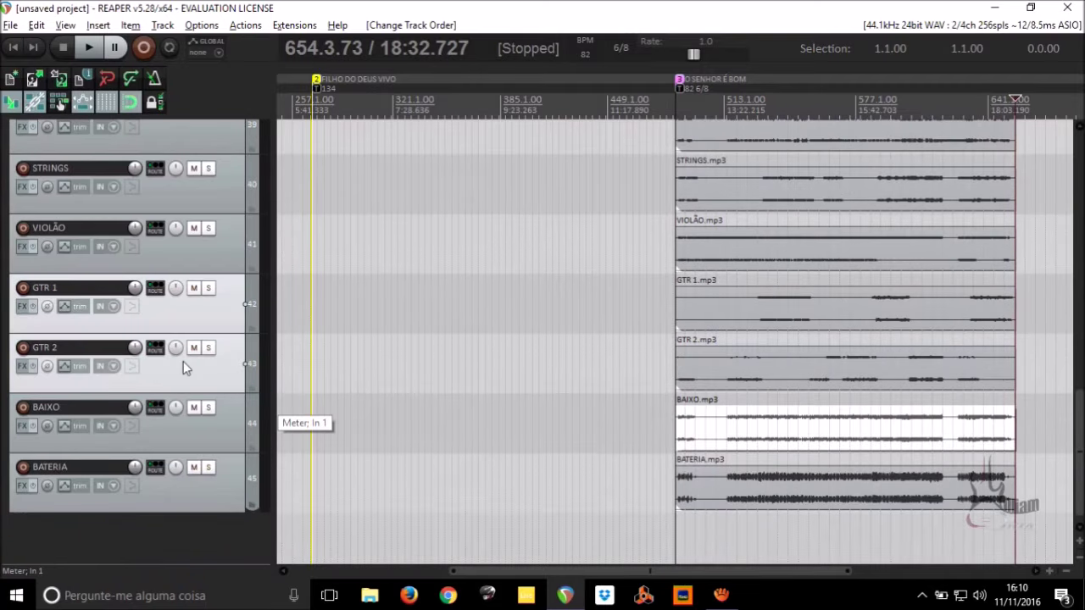
Colour the GTR 1, GTR 2, BAIXO and BATERIA tracks blue (0, 0, 255) and mute all four.
{"action": "scroll", "coordinate": [183, 361], "scroll_direction": "up", "scroll_amount": 1}
{"action": "scroll", "coordinate": [221, 351], "scroll_direction": "down", "scroll_amount": 1}
{"action": "left_click", "coordinate": [211, 308]}
{"action": "left_click", "coordinate": [233, 462], "text": "shift"}
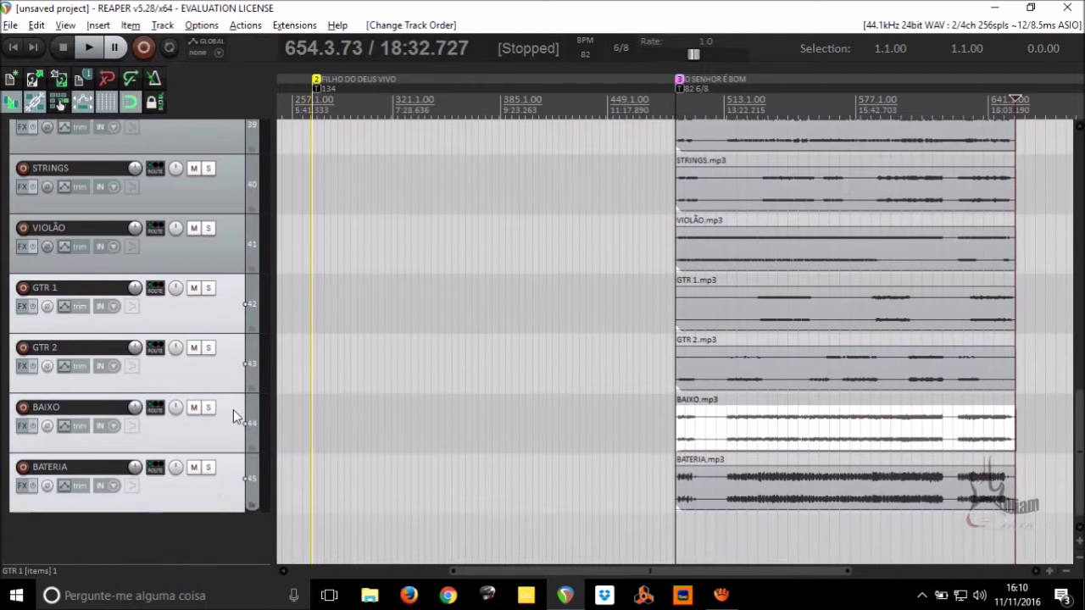
{"action": "right_click", "coordinate": [212, 325]}
{"action": "mouse_move", "coordinate": [443, 393]}
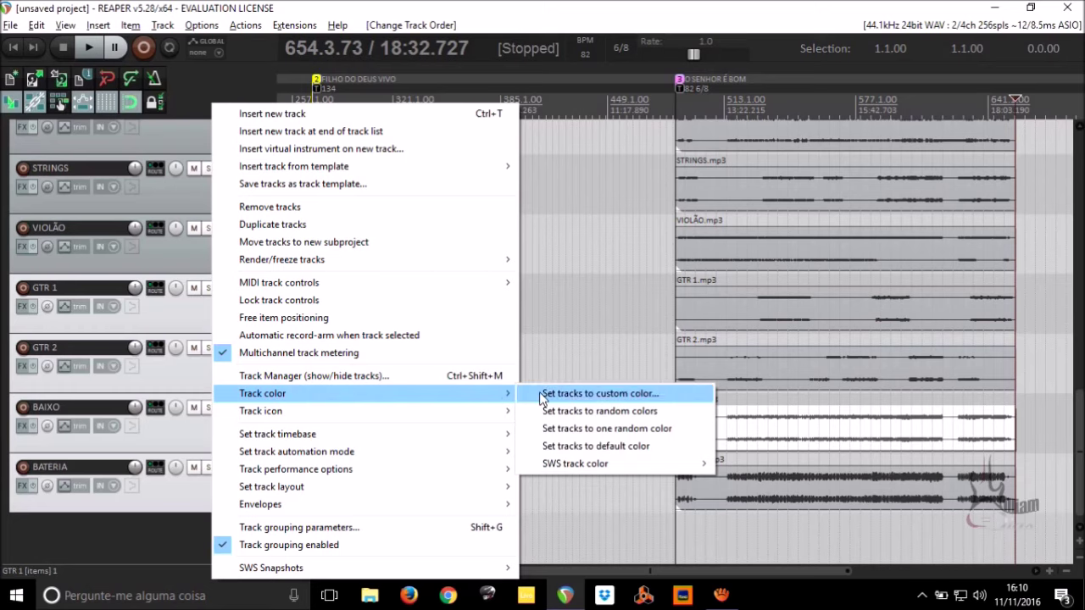
{"action": "left_click", "coordinate": [551, 394]}
{"action": "left_click", "coordinate": [100, 133]}
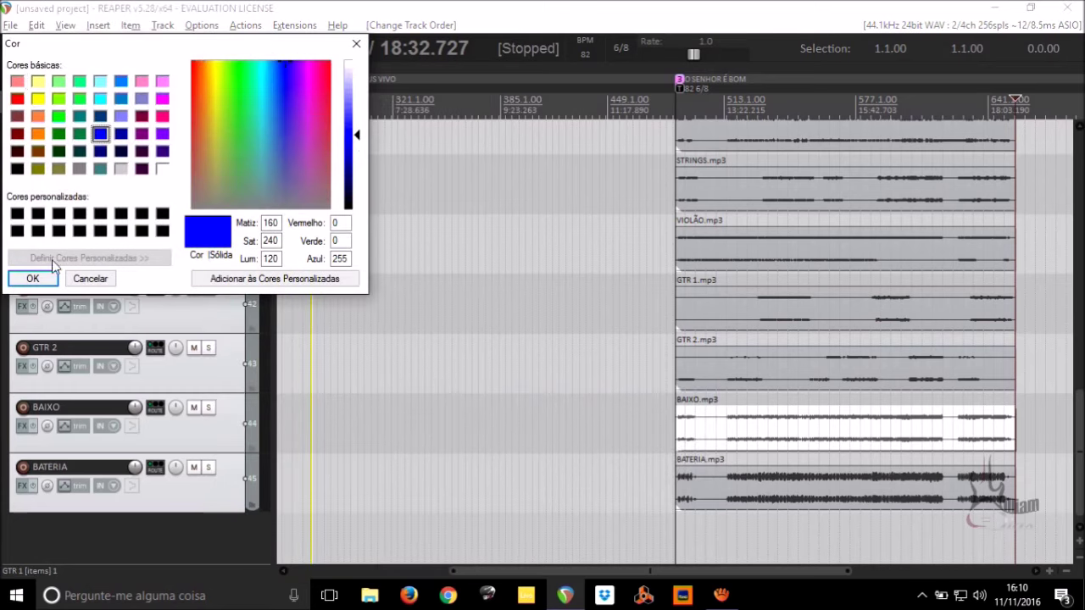
{"action": "left_click", "coordinate": [33, 278]}
{"action": "left_click", "coordinate": [193, 289]}
Move the CLICK and GUIA tracks to the beginning of the O SENHOR É BOM folder, with CLICK above GUIA and both above BACK 1.
{"action": "scroll", "coordinate": [201, 384], "scroll_direction": "up", "scroll_amount": 2}
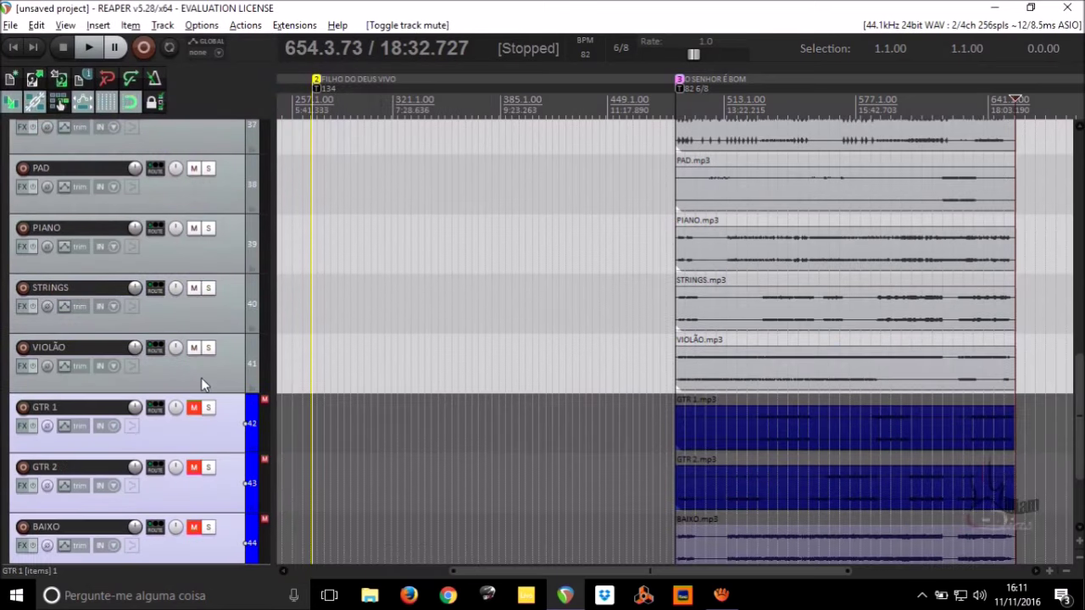
{"action": "left_click", "coordinate": [200, 376]}
{"action": "scroll", "coordinate": [200, 376], "scroll_direction": "up", "scroll_amount": 6}
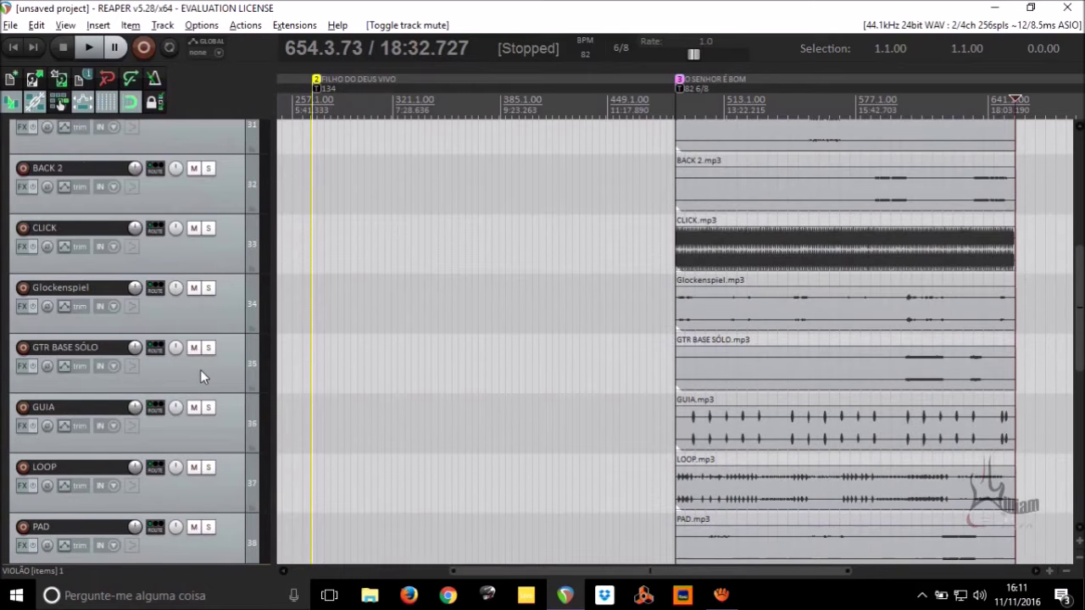
{"action": "scroll", "coordinate": [200, 365], "scroll_direction": "down", "scroll_amount": 1}
{"action": "left_click_drag", "start_coordinate": [200, 364], "coordinate": [160, 167]}
{"action": "scroll", "coordinate": [212, 265], "scroll_direction": "up", "scroll_amount": 2}
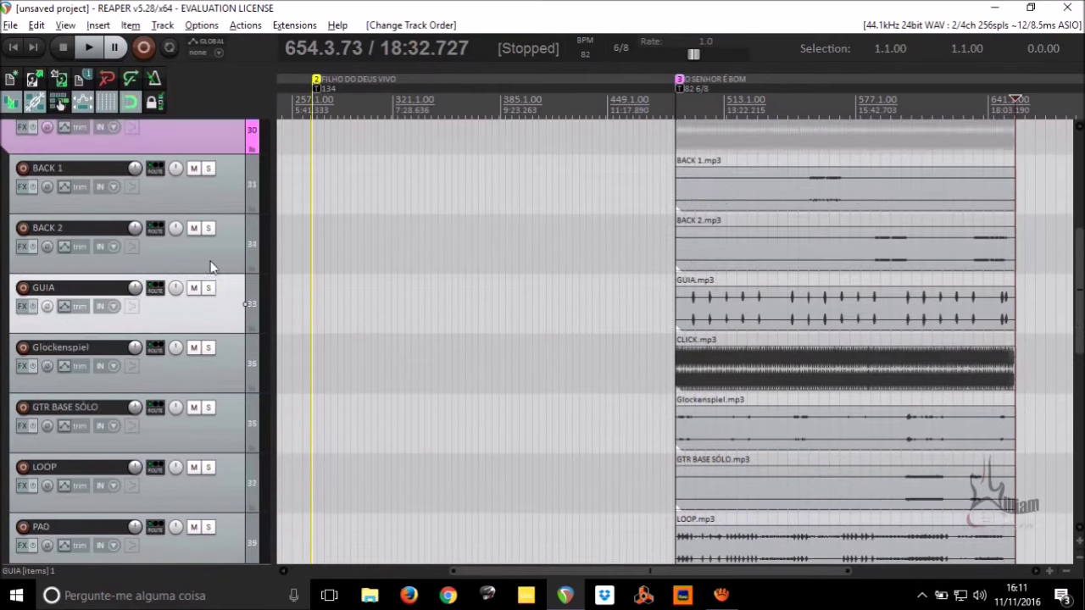
{"action": "left_click_drag", "start_coordinate": [241, 369], "coordinate": [221, 317]}
{"action": "left_click", "coordinate": [227, 370], "text": "shift"}
{"action": "left_click_drag", "start_coordinate": [226, 363], "coordinate": [210, 194]}
Colour the selected CLICK and GUIA tracks red (255, 0, 0).
{"action": "right_click", "coordinate": [215, 198]}
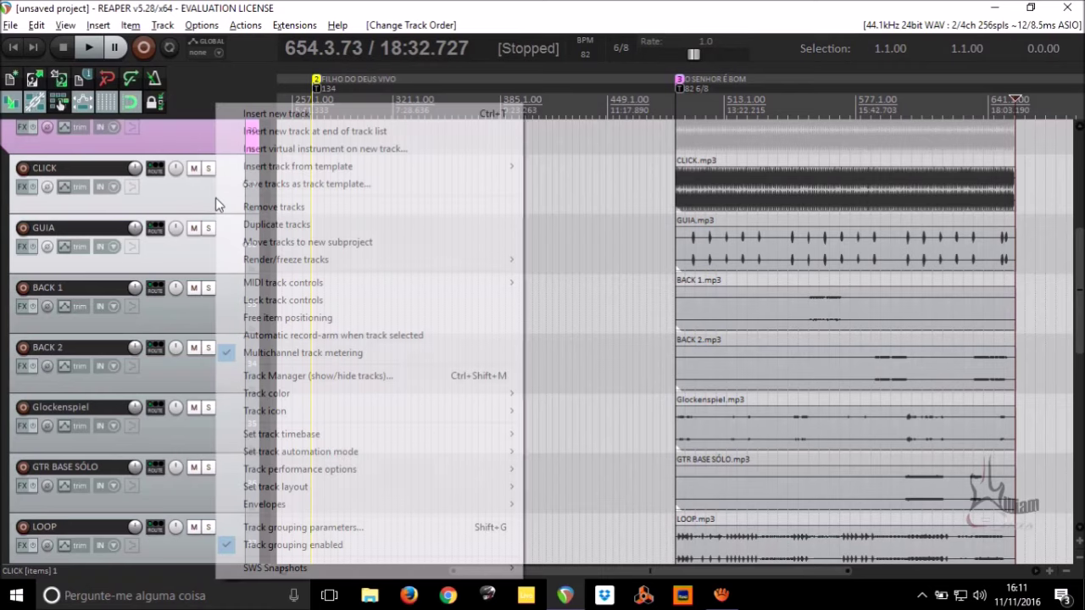
{"action": "mouse_move", "coordinate": [492, 394]}
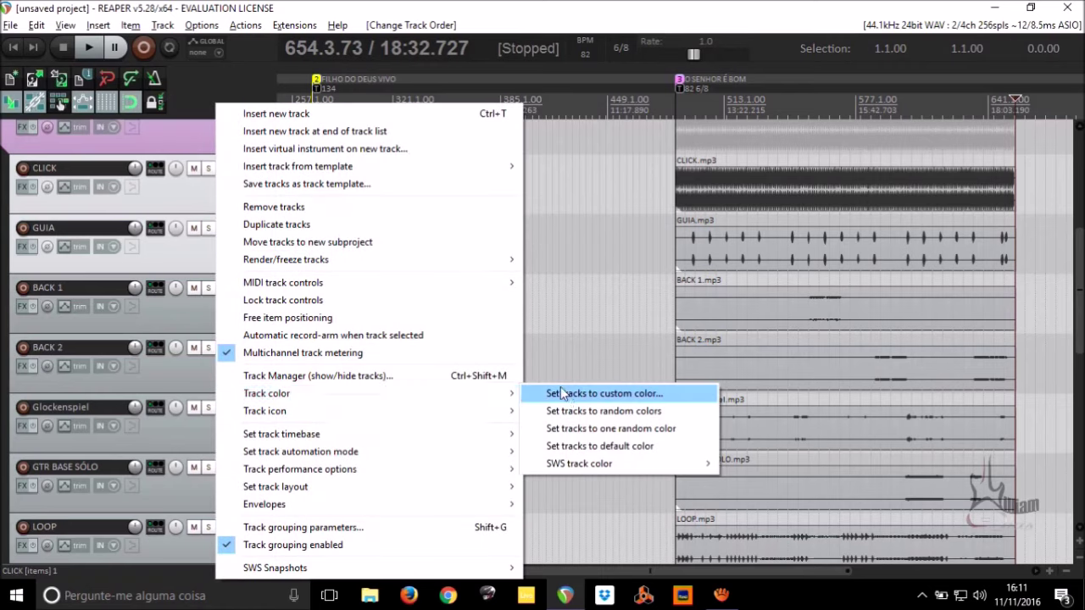
{"action": "left_click", "coordinate": [562, 393]}
{"action": "left_click", "coordinate": [16, 98]}
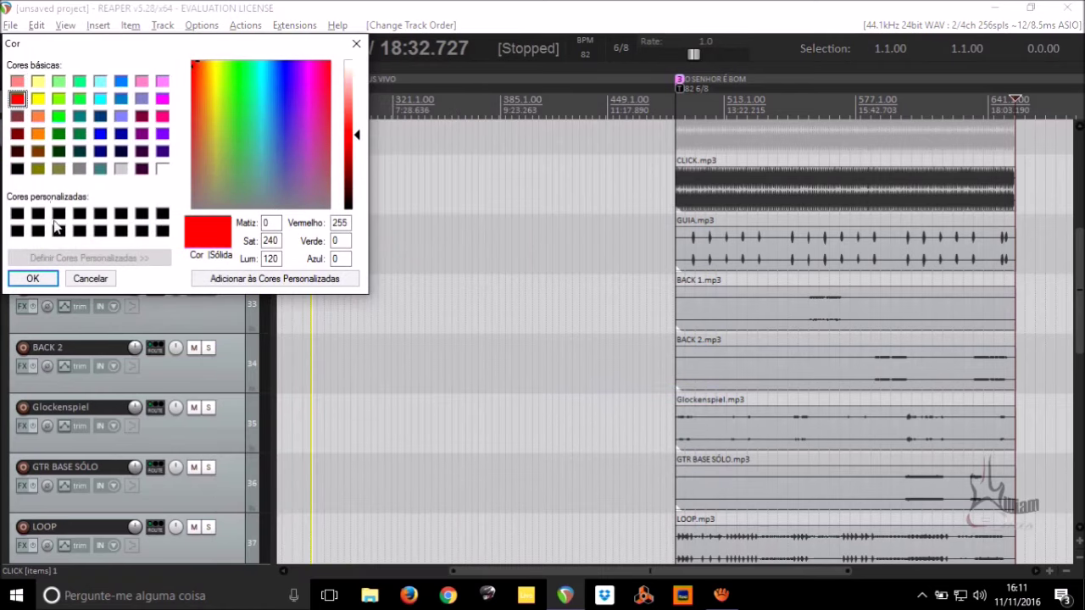
{"action": "left_click", "coordinate": [32, 278]}
Colour all tracks from BACK 1 through VIOLÃO green (0, 255, 0).
{"action": "scroll", "coordinate": [218, 292], "scroll_direction": "down", "scroll_amount": 1}
{"action": "left_click", "coordinate": [223, 247]}
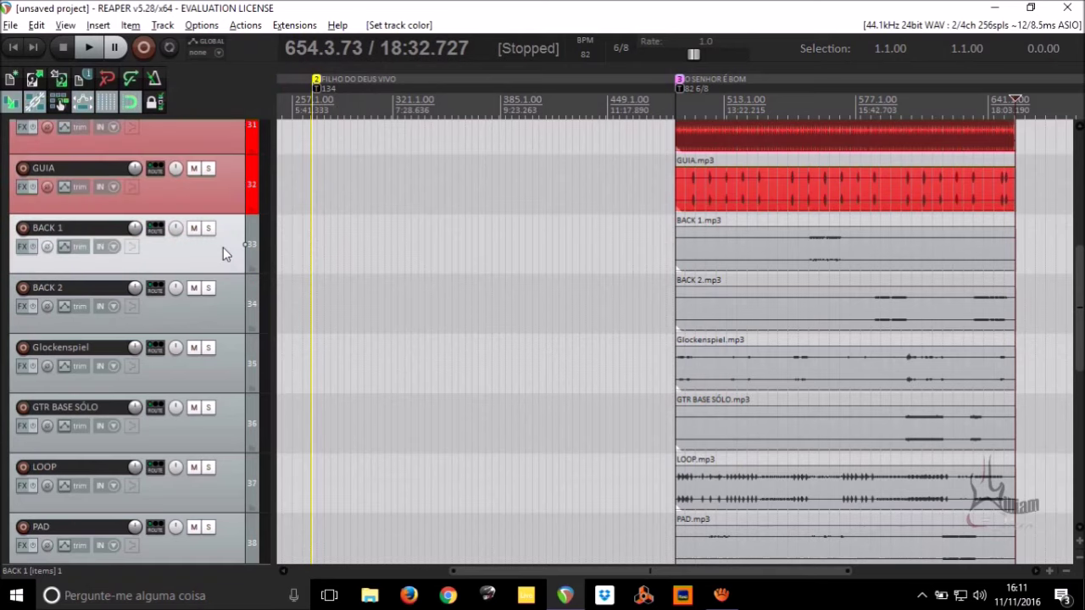
{"action": "scroll", "coordinate": [224, 263], "scroll_direction": "down", "scroll_amount": 5}
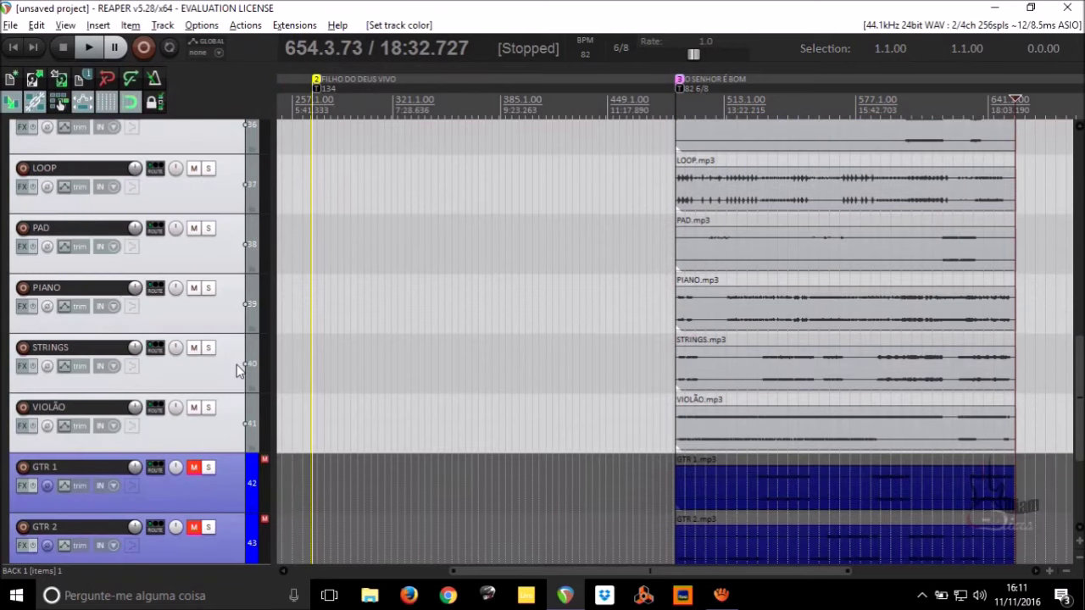
{"action": "right_click", "coordinate": [237, 365]}
{"action": "mouse_move", "coordinate": [517, 393]}
{"action": "left_click", "coordinate": [569, 393]}
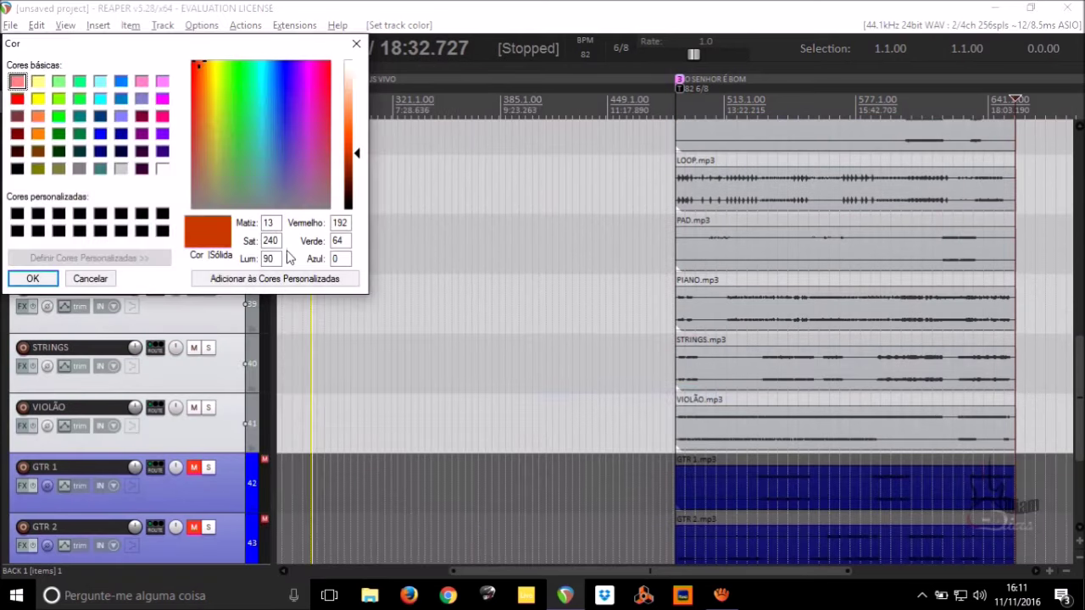
{"action": "left_click", "coordinate": [58, 116]}
{"action": "left_click", "coordinate": [49, 284]}
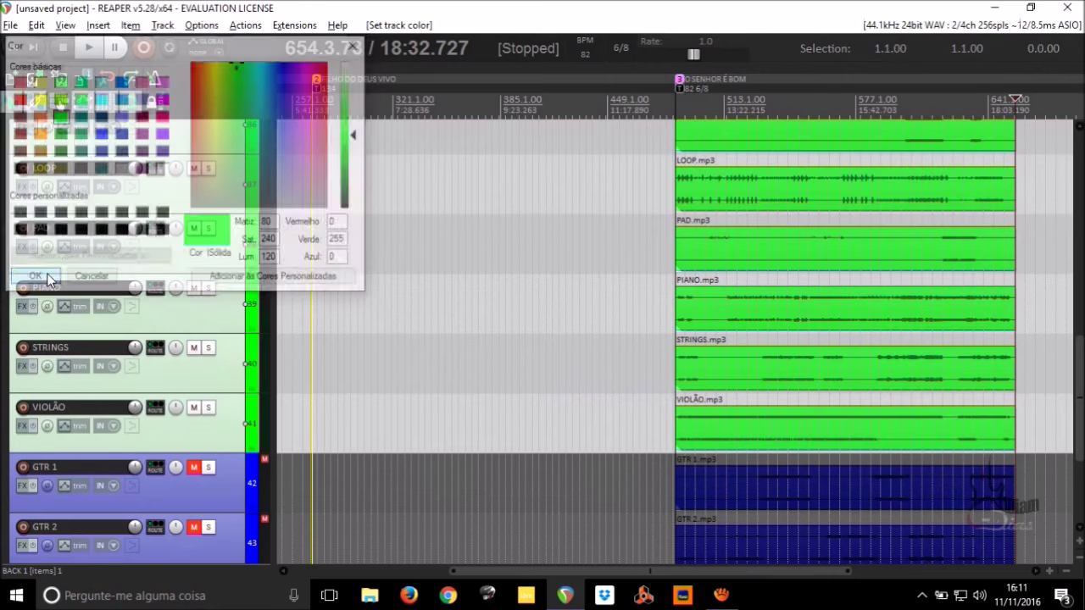
Play O SENHOR É BOM from its marker at 489.1.00 while checking its tracks, and stop playback.
{"action": "key", "text": "bracketleft"}
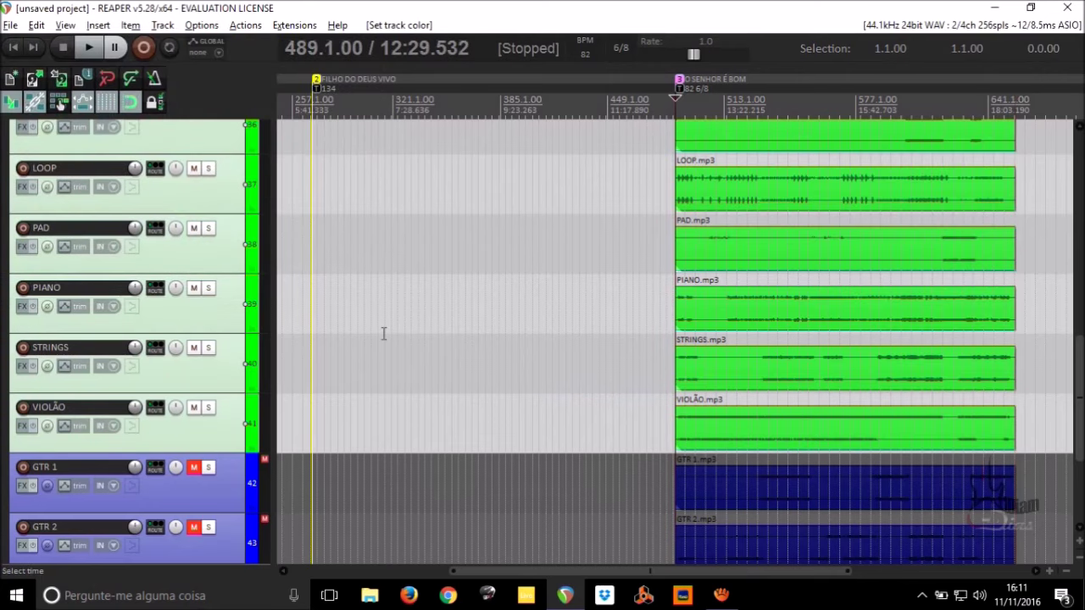
{"action": "key", "text": "space"}
{"action": "scroll", "coordinate": [182, 361], "scroll_direction": "down", "scroll_amount": 1}
{"action": "scroll", "coordinate": [181, 361], "scroll_direction": "down", "scroll_amount": 2}
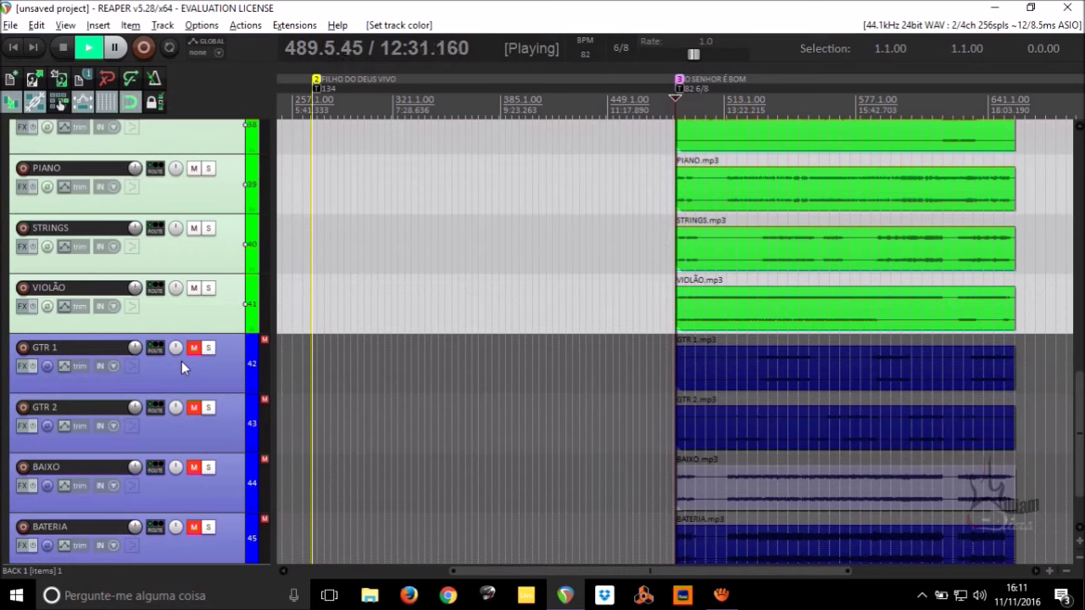
{"action": "scroll", "coordinate": [182, 361], "scroll_direction": "up", "scroll_amount": 3}
{"action": "scroll", "coordinate": [181, 361], "scroll_direction": "up", "scroll_amount": 1}
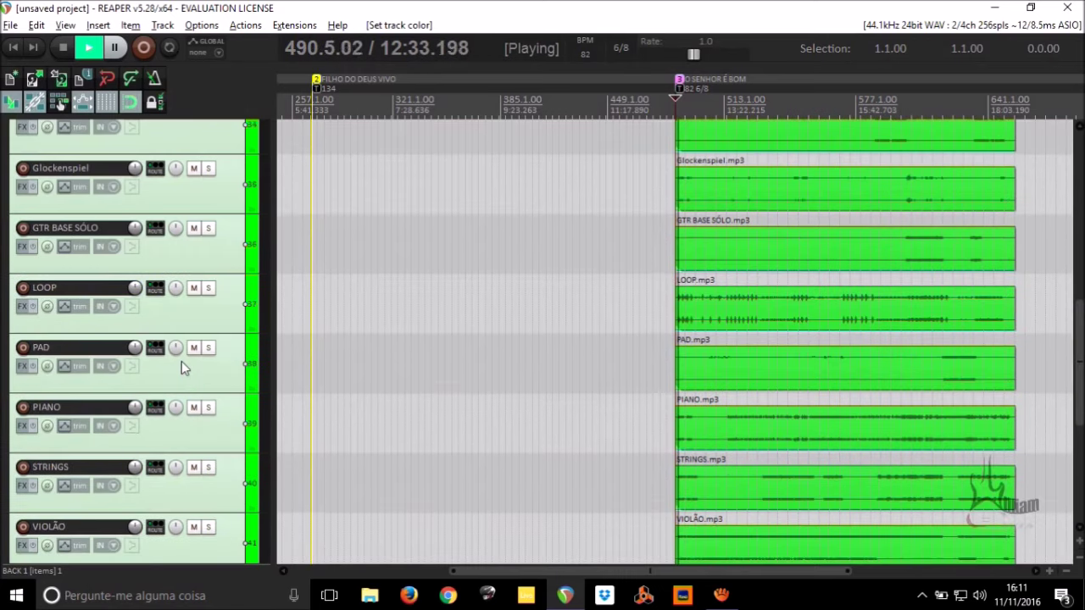
{"action": "scroll", "coordinate": [178, 358], "scroll_direction": "up", "scroll_amount": 3}
{"action": "scroll", "coordinate": [178, 358], "scroll_direction": "up", "scroll_amount": 2}
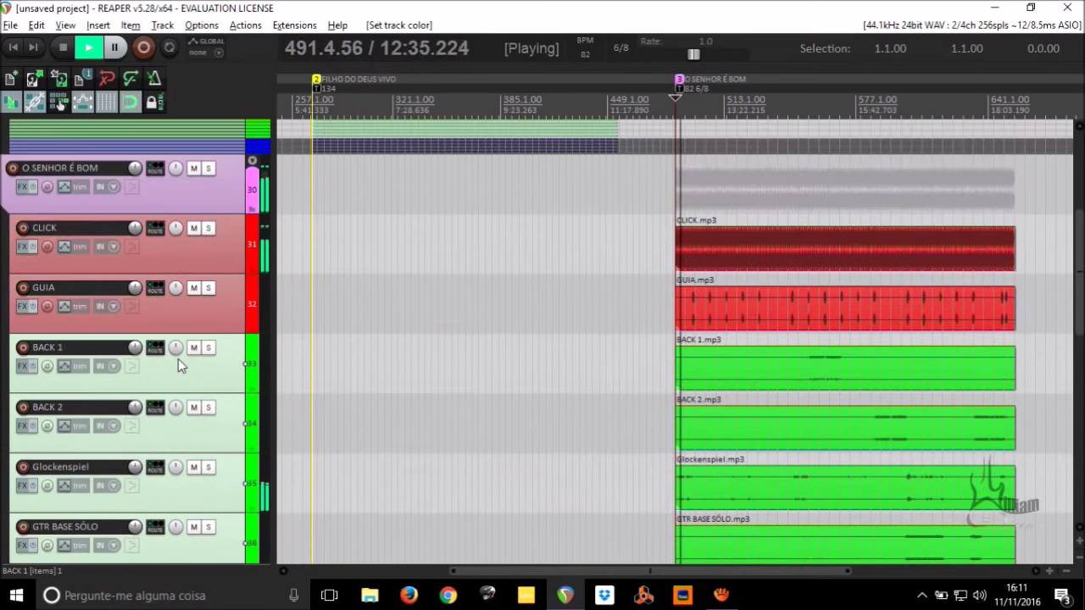
{"action": "key", "text": "space"}
Collapse the child tracks of the O SENHOR É BOM folder to their smallest height.
{"action": "left_click", "coordinate": [252, 162]}
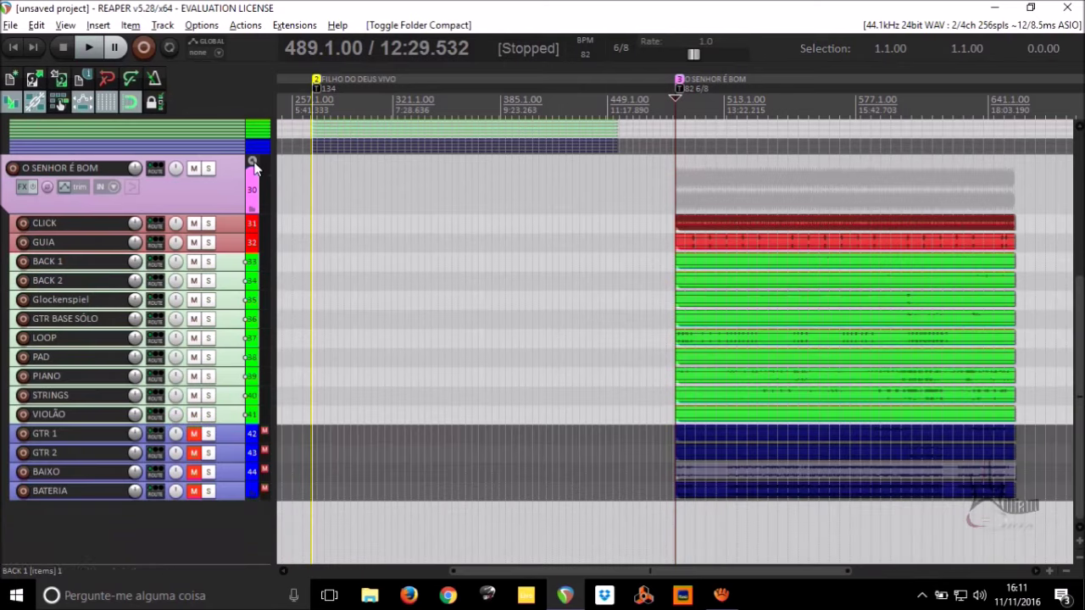
{"action": "left_click", "coordinate": [252, 162]}
{"action": "left_click", "coordinate": [215, 546]}
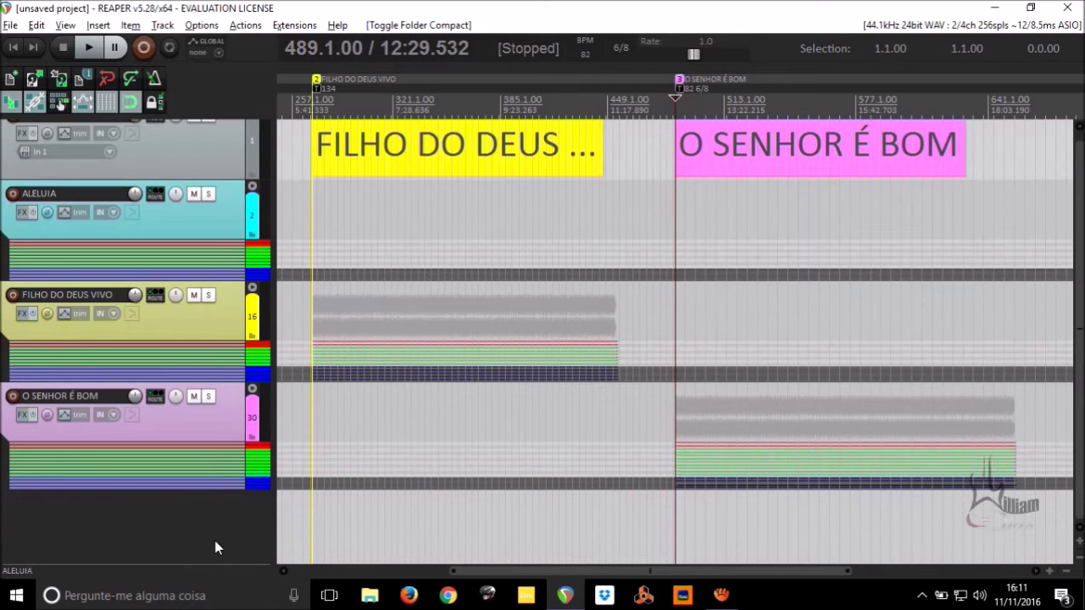
Examine the arrangement of the songs on the timeline, from ALELUIA through REVELA QUEM EU SOU.
{"action": "scroll", "coordinate": [542, 417], "scroll_direction": "down", "scroll_amount": 3}
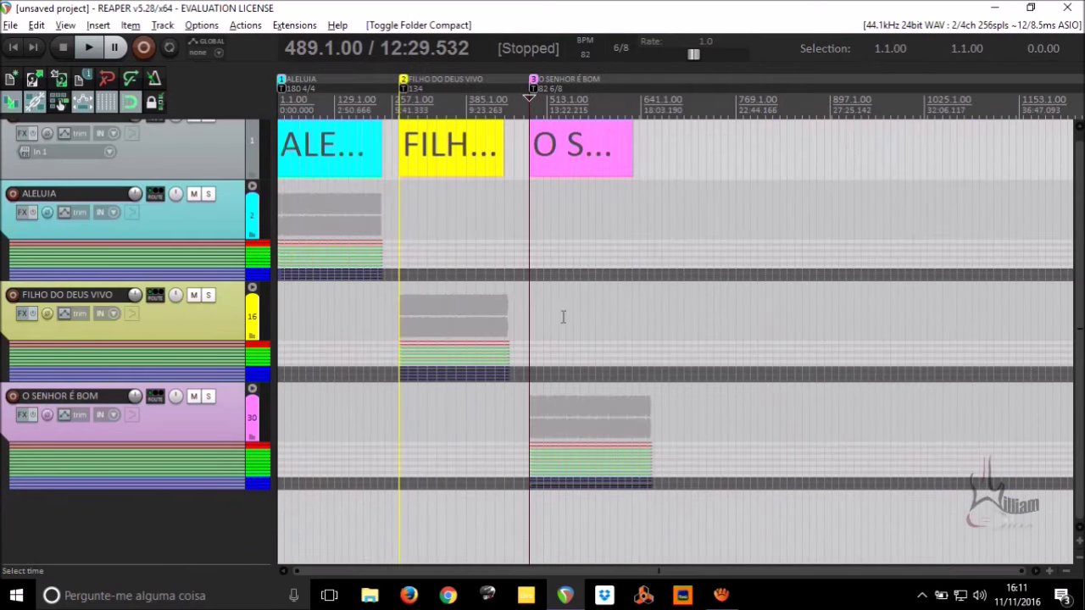
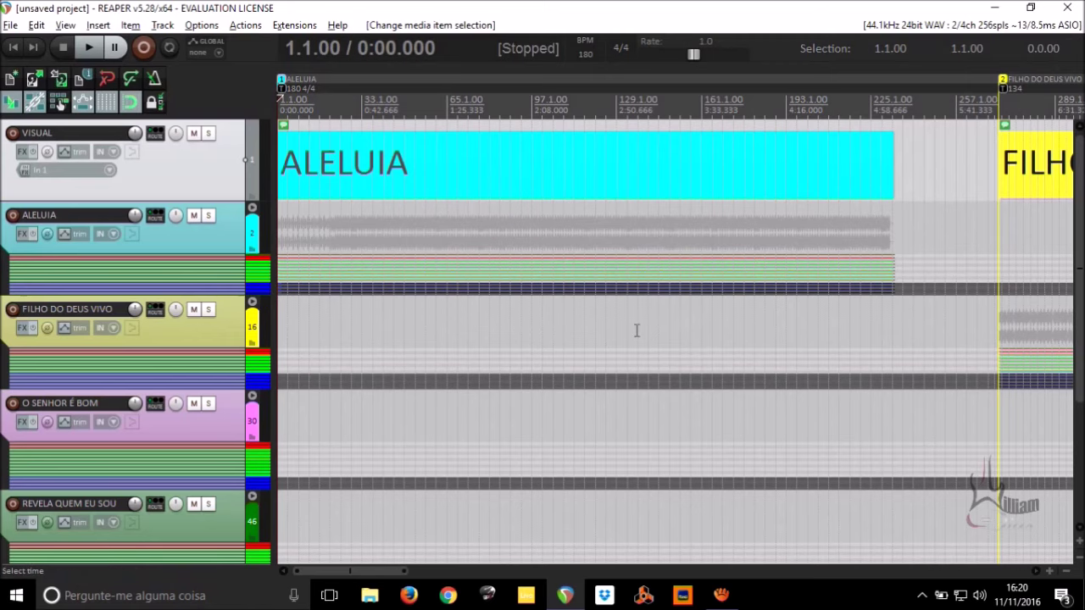
{"action": "scroll", "coordinate": [637, 330], "scroll_direction": "right", "scroll_amount": 8}
{"action": "scroll", "coordinate": [637, 329], "scroll_direction": "left", "scroll_amount": 2}
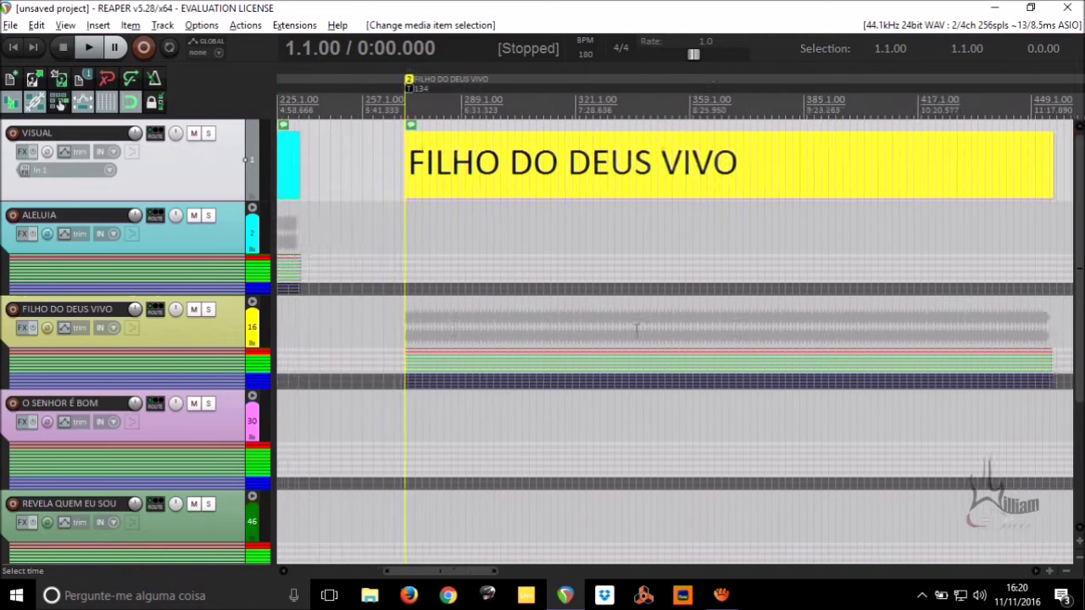
{"action": "scroll", "coordinate": [637, 329], "scroll_direction": "left", "scroll_amount": 6}
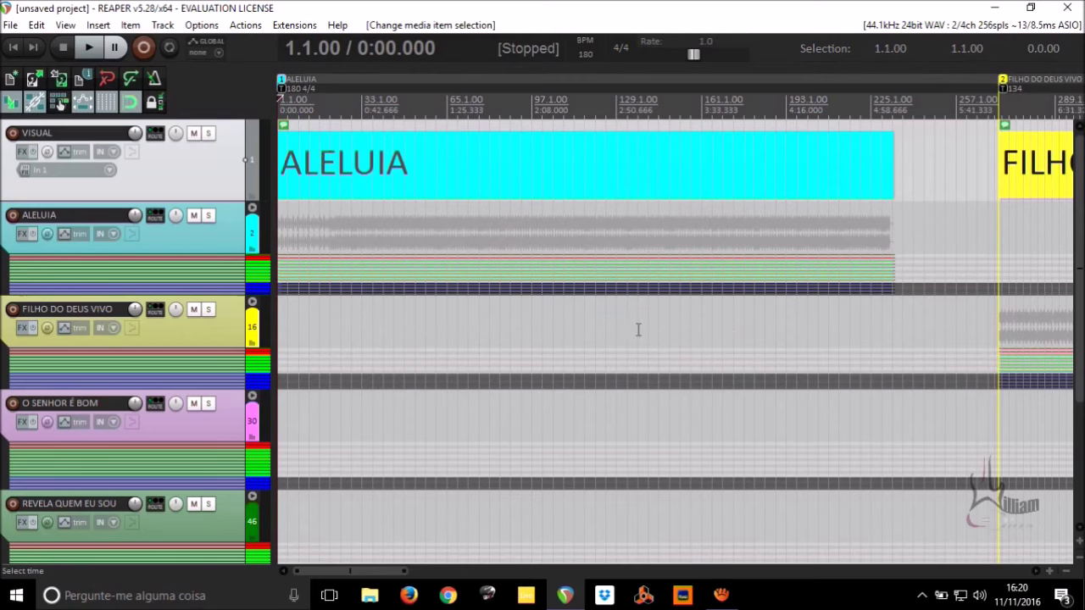
{"action": "scroll", "coordinate": [638, 330], "scroll_direction": "right", "scroll_amount": 3}
{"action": "scroll", "coordinate": [638, 330], "scroll_direction": "left", "scroll_amount": 3}
{"action": "scroll", "coordinate": [764, 174], "scroll_direction": "right", "scroll_amount": 12}
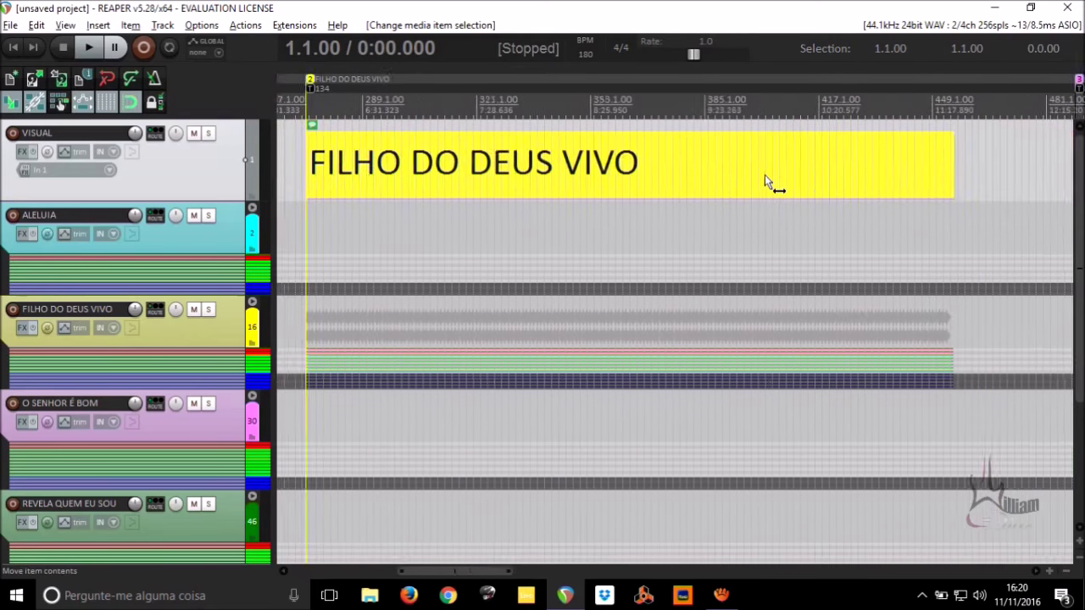
{"action": "scroll", "coordinate": [764, 175], "scroll_direction": "right", "scroll_amount": 6}
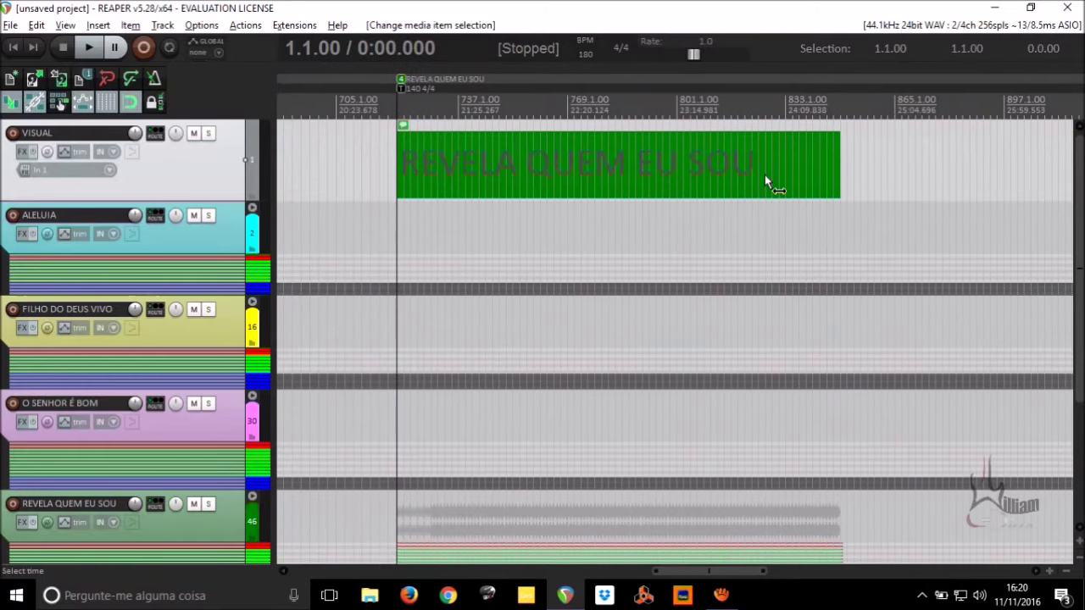
{"action": "scroll", "coordinate": [163, 474], "scroll_direction": "down", "scroll_amount": 3}
{"action": "scroll", "coordinate": [162, 473], "scroll_direction": "up", "scroll_amount": 3}
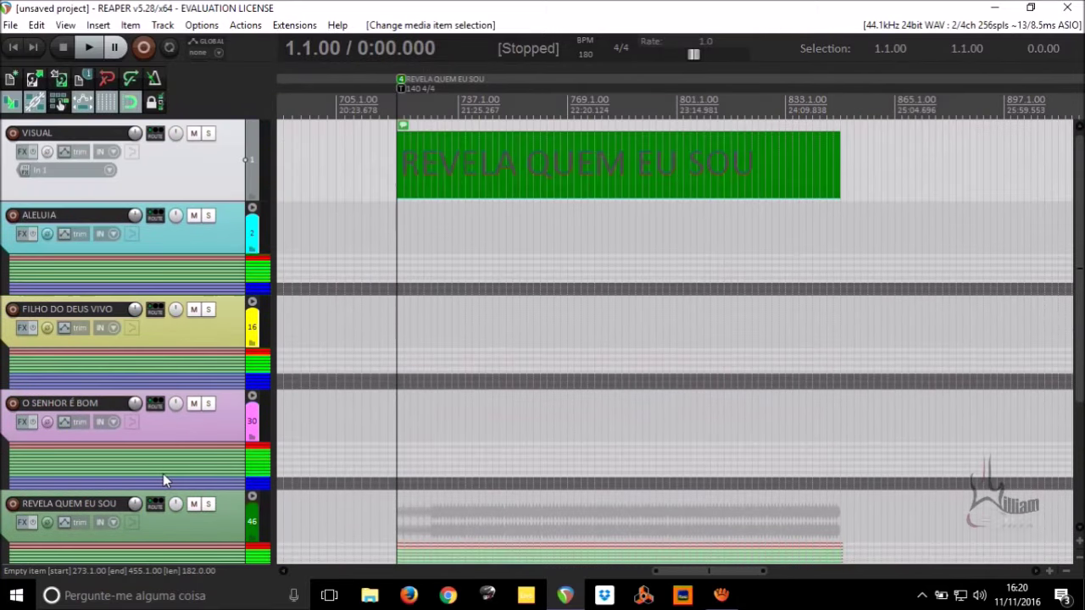
{"action": "key", "text": "alt"}
{"action": "key", "text": "alt"}
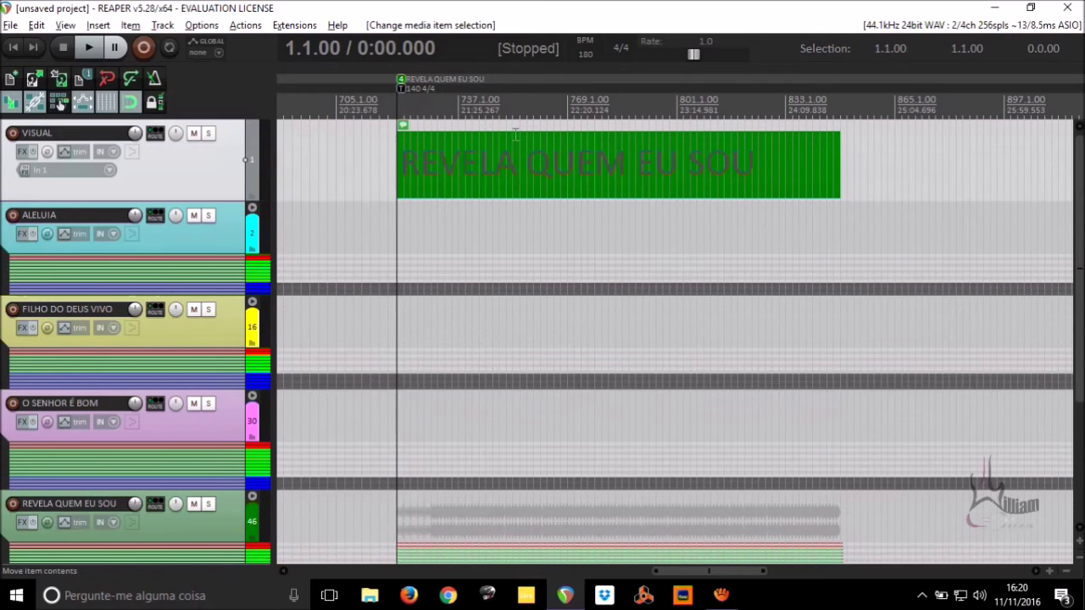
{"action": "scroll", "coordinate": [516, 132], "scroll_direction": "right", "scroll_amount": 11}
{"action": "scroll", "coordinate": [516, 132], "scroll_direction": "left", "scroll_amount": 10}
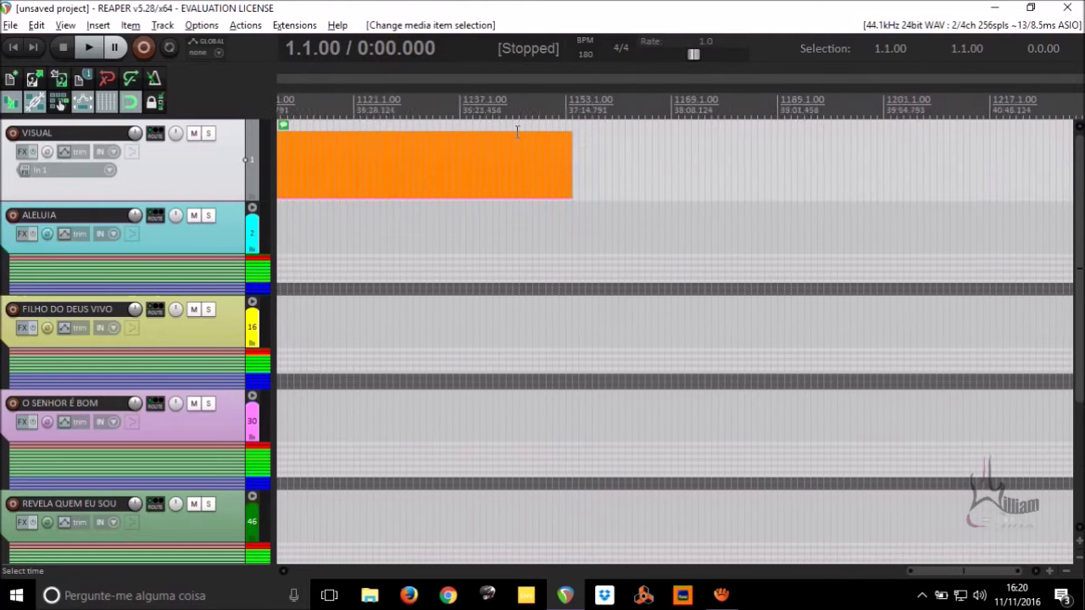
{"action": "scroll", "coordinate": [517, 131], "scroll_direction": "left", "scroll_amount": 10}
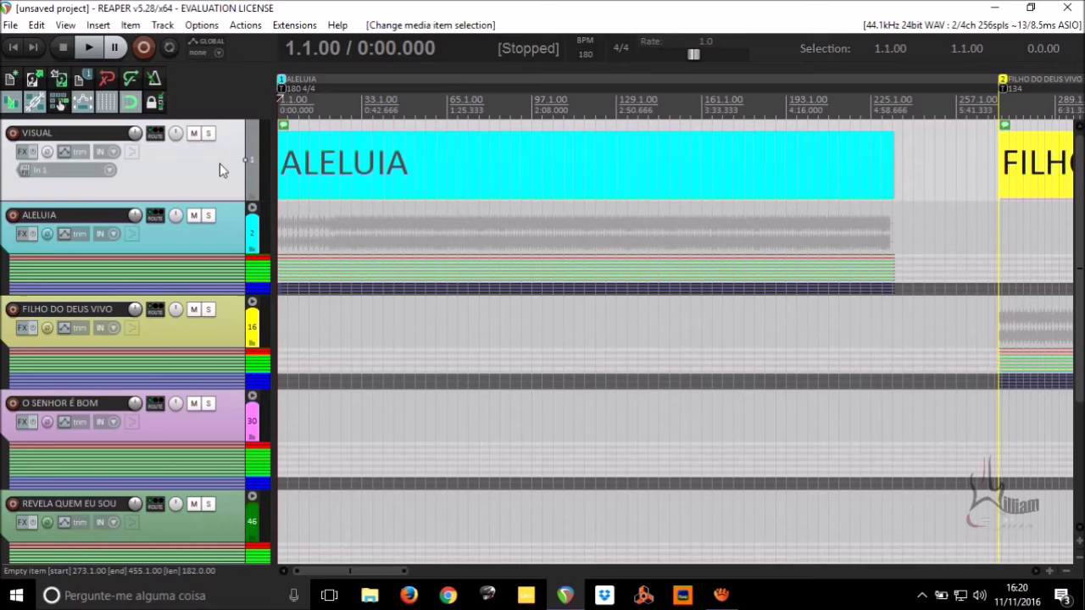
{"action": "left_click", "coordinate": [95, 25]}
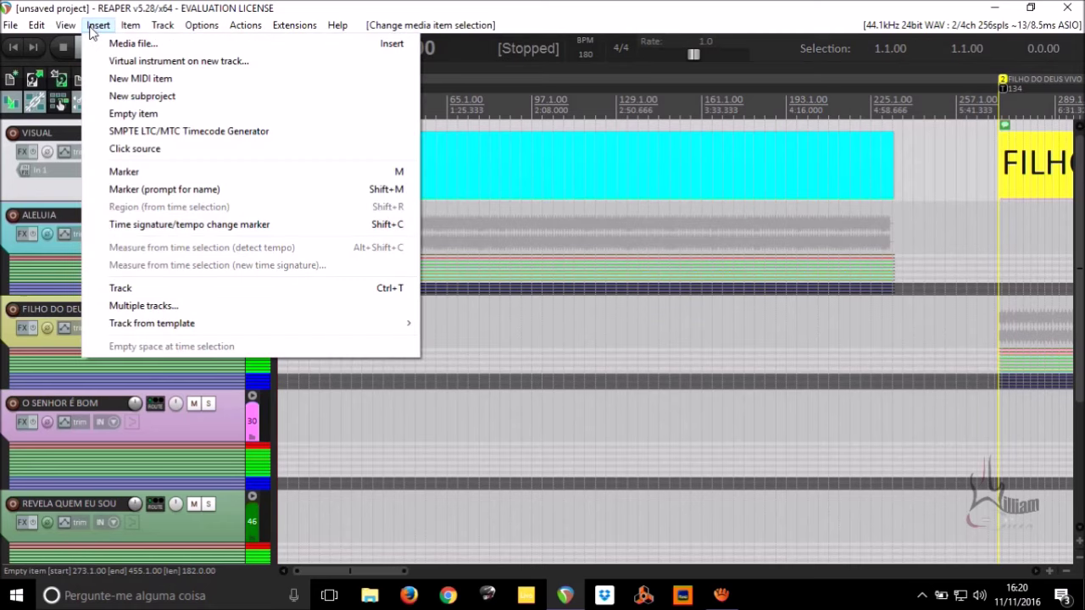
{"action": "mouse_move", "coordinate": [65, 25]}
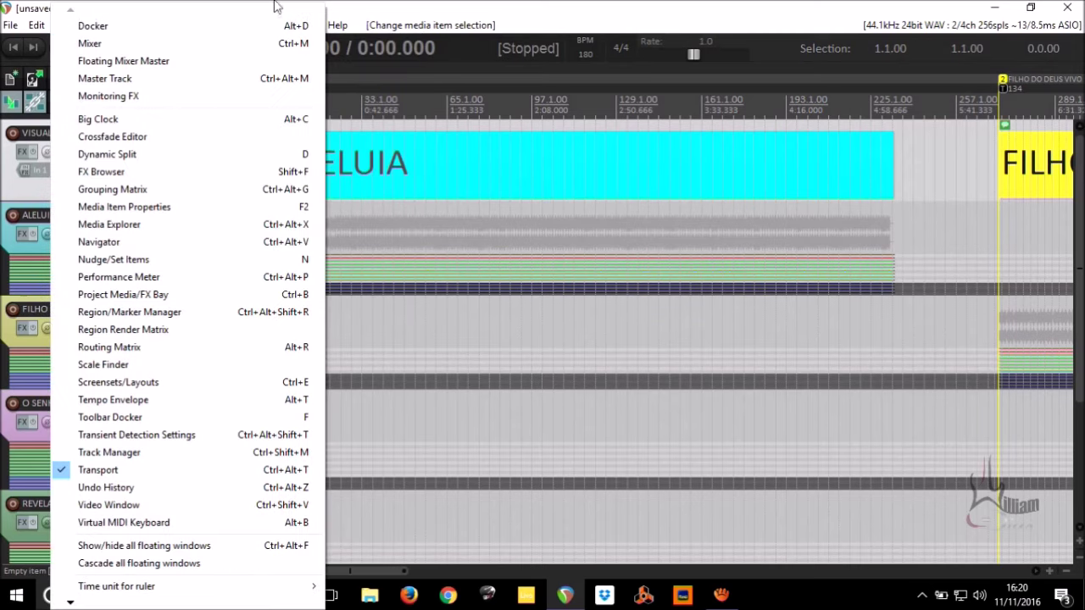
{"action": "left_click", "coordinate": [416, 7]}
Show the Region/Marker Manager with regions excluded and markers included in its list.
{"action": "left_click", "coordinate": [65, 24]}
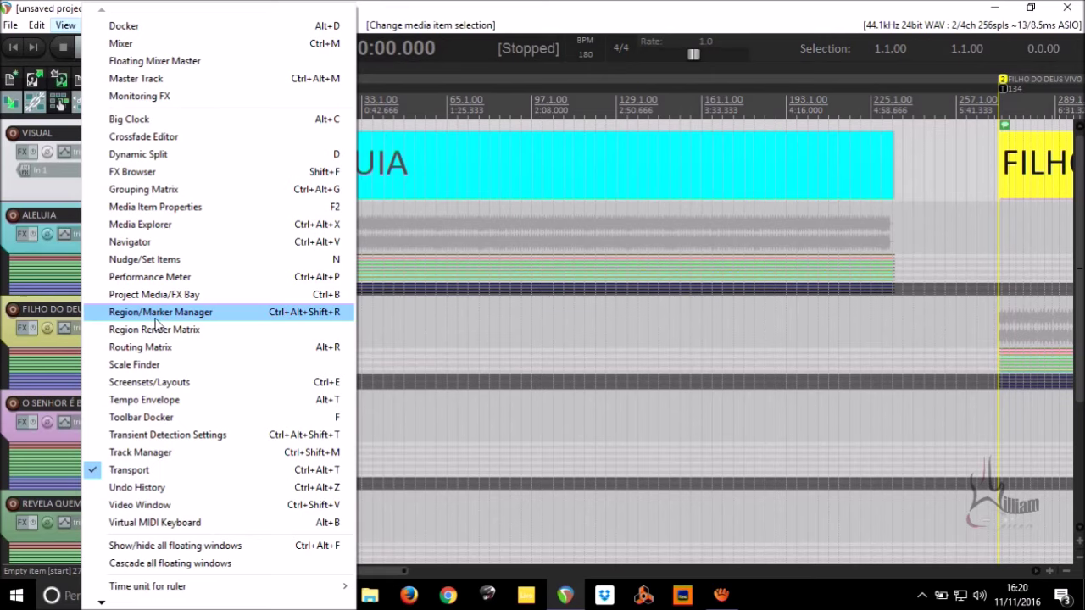
{"action": "left_click", "coordinate": [514, 385]}
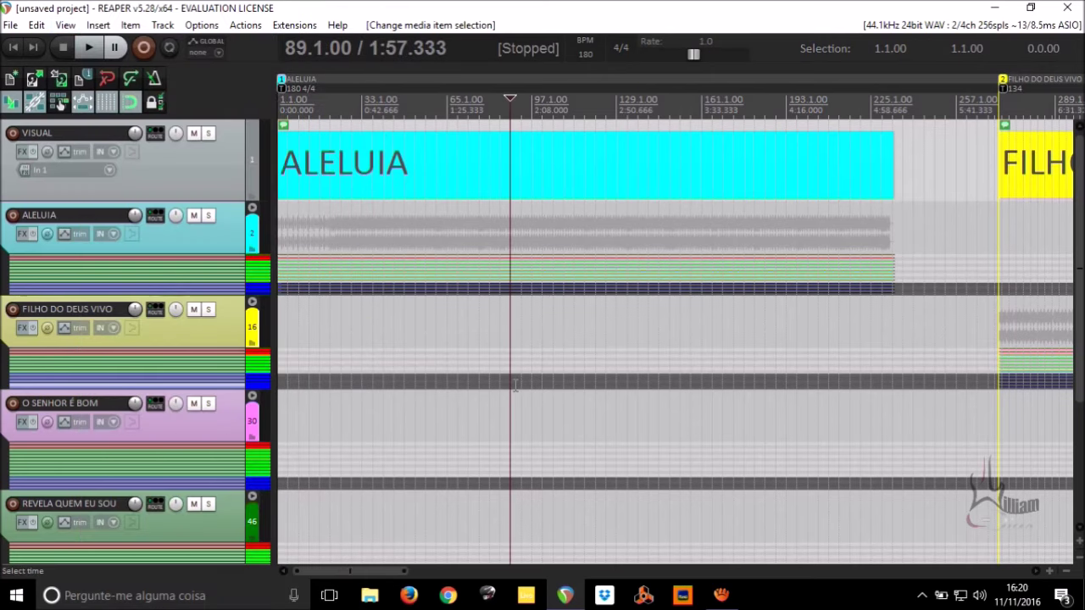
{"action": "key", "text": "ctrl+alt+shift+r"}
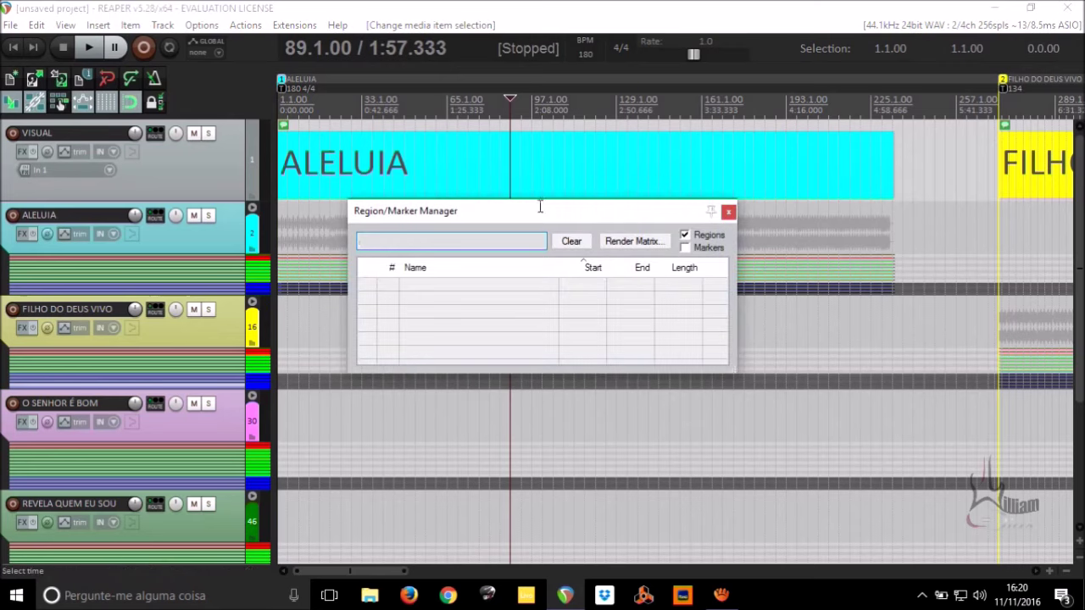
{"action": "left_click_drag", "start_coordinate": [539, 211], "coordinate": [527, 183]}
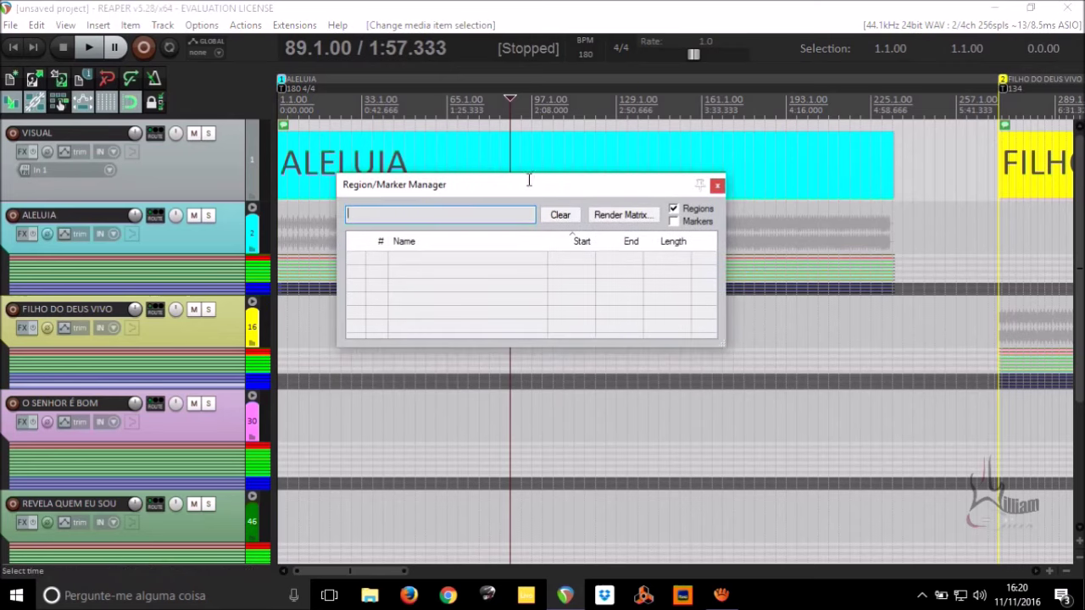
{"action": "left_click", "coordinate": [674, 208]}
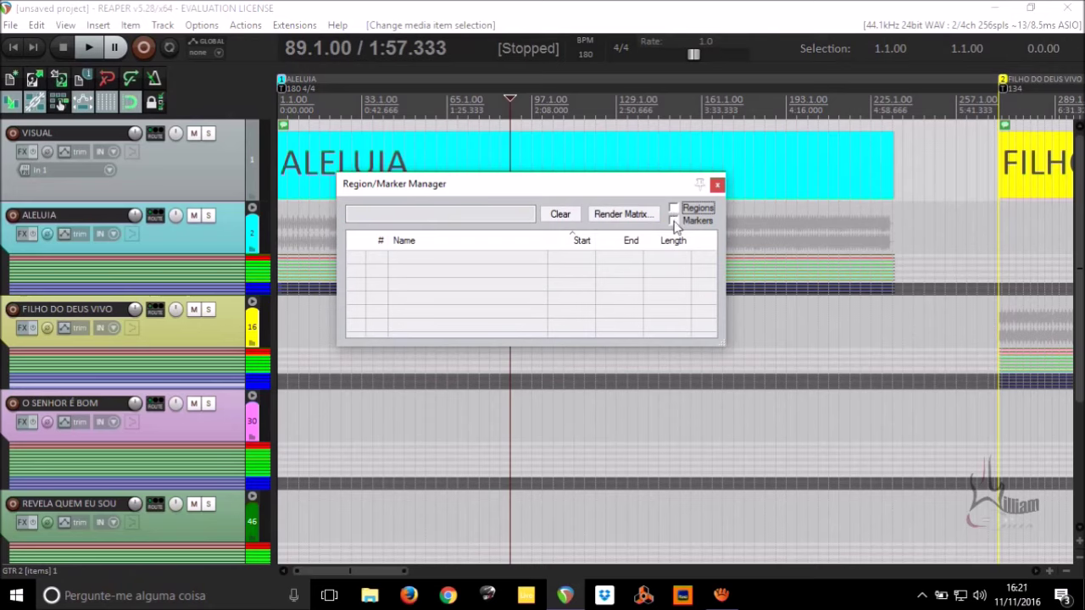
{"action": "left_click", "coordinate": [674, 222]}
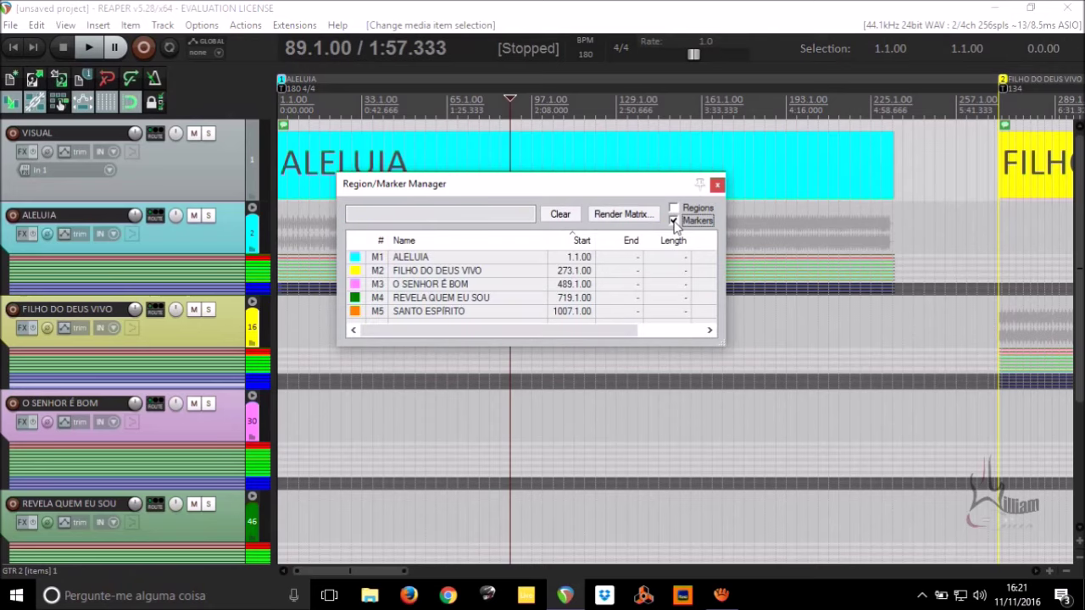
Dock the Region/Marker Manager in the docker below the arrangement.
{"action": "left_click_drag", "start_coordinate": [557, 184], "coordinate": [536, 156]}
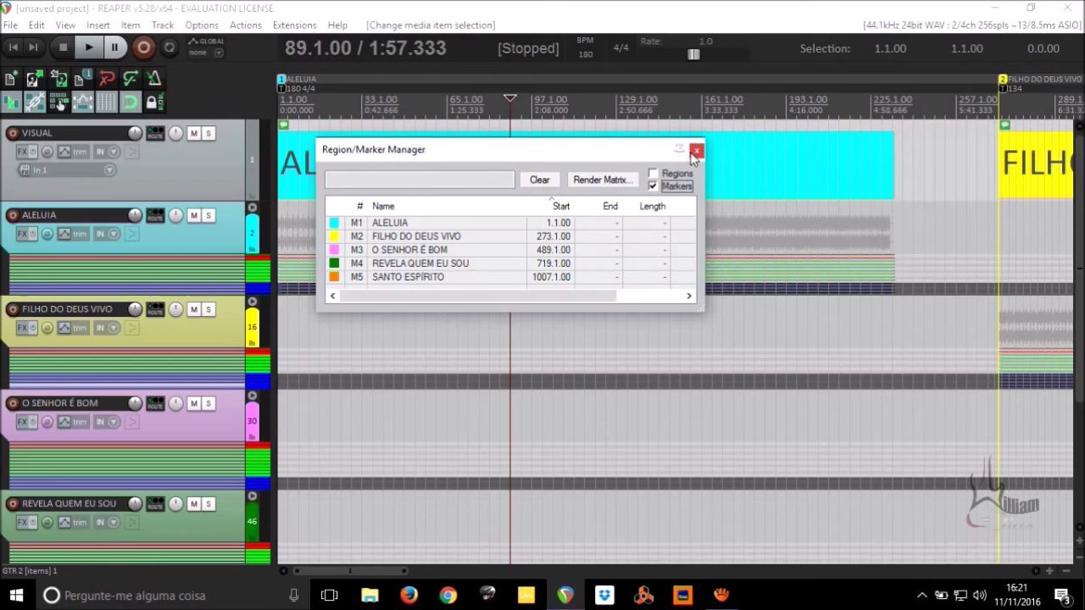
{"action": "right_click", "coordinate": [521, 153]}
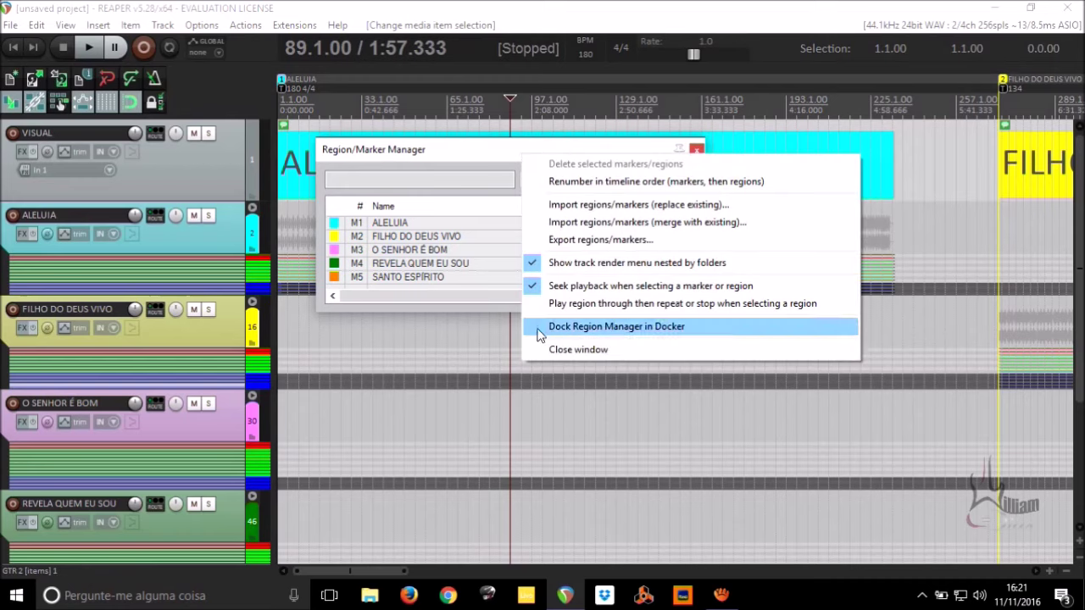
{"action": "left_click", "coordinate": [591, 330]}
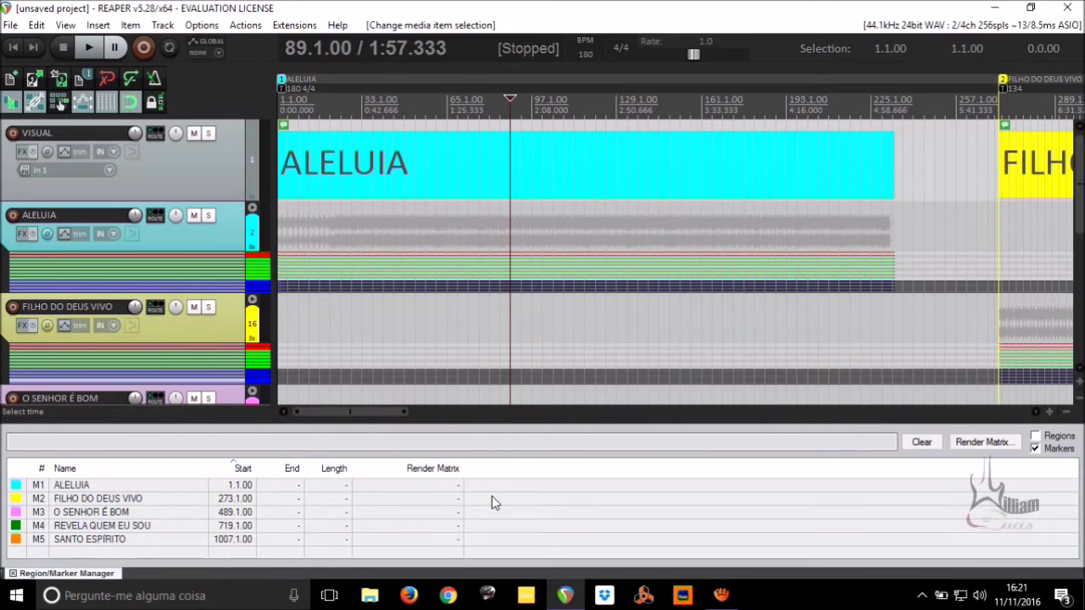
Show the Big Clock as a floating window over the arrangement.
{"action": "left_click", "coordinate": [64, 25]}
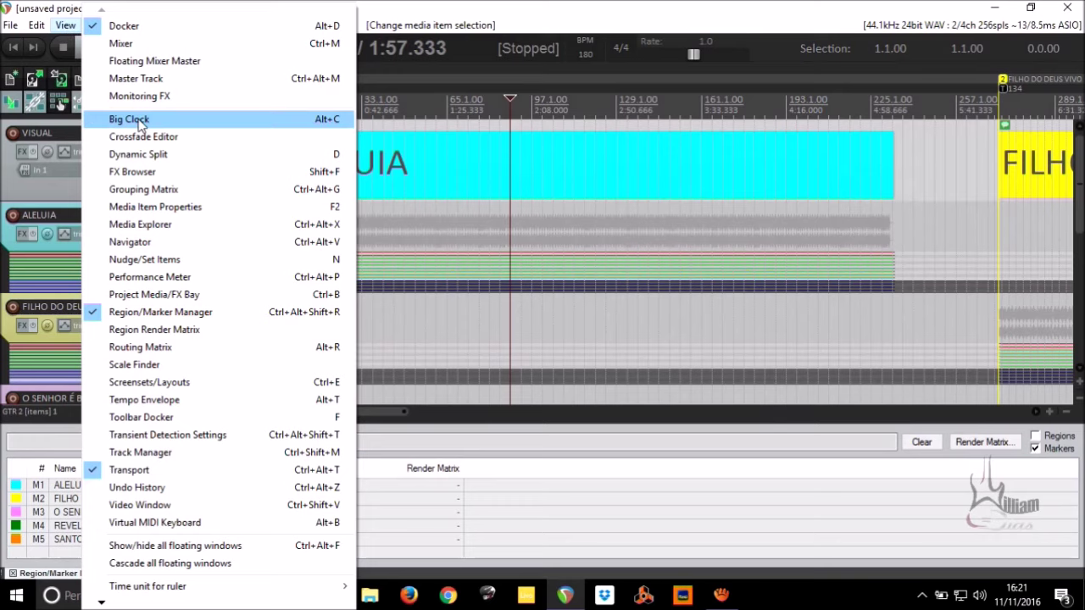
{"action": "left_click", "coordinate": [141, 123]}
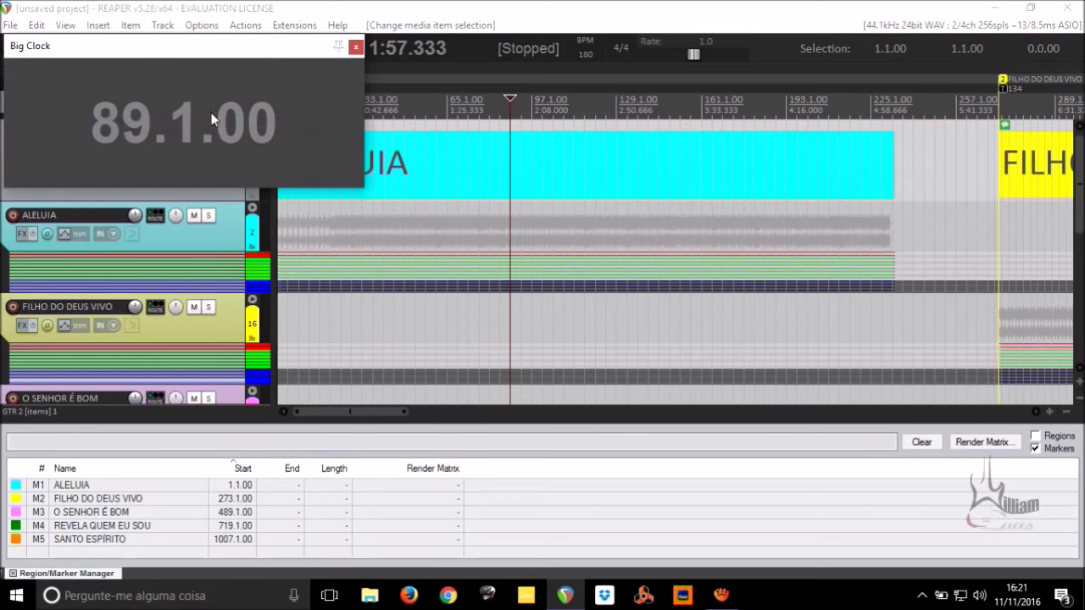
{"action": "left_click", "coordinate": [356, 44]}
{"action": "key", "text": "alt+c"}
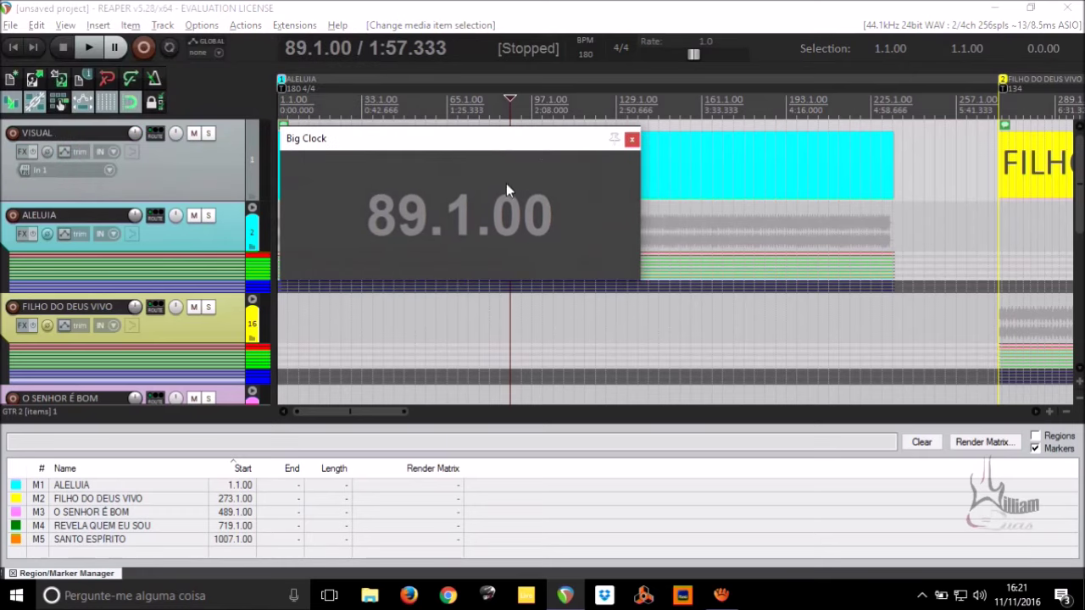
Play ALELUIA from the project start to check the Big Clock, and stop with the edit cursor at 93.1.00.
{"action": "key", "text": "Home"}
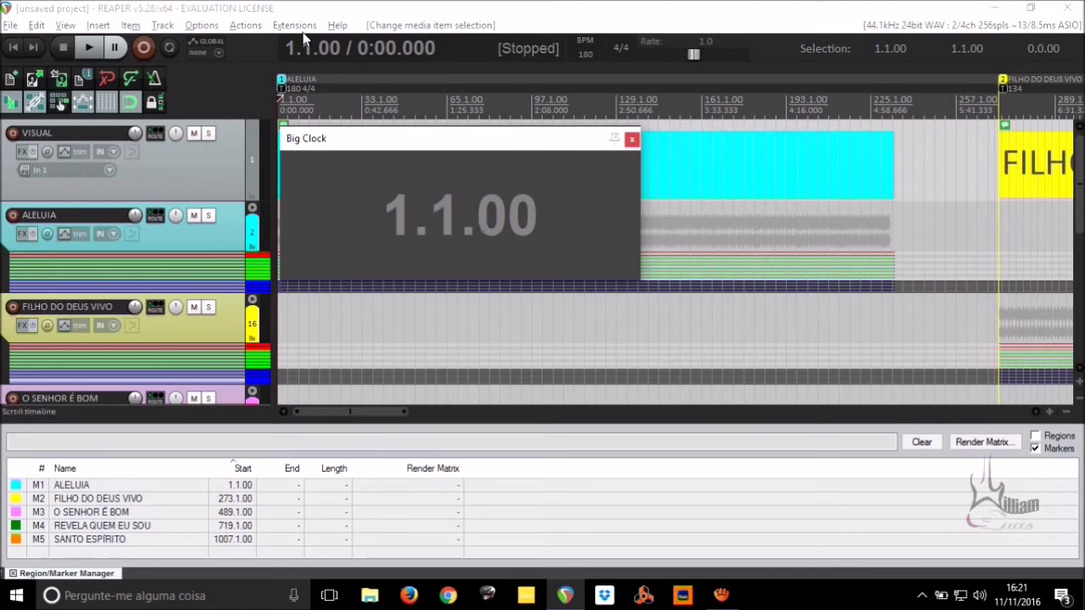
{"action": "key", "text": "space"}
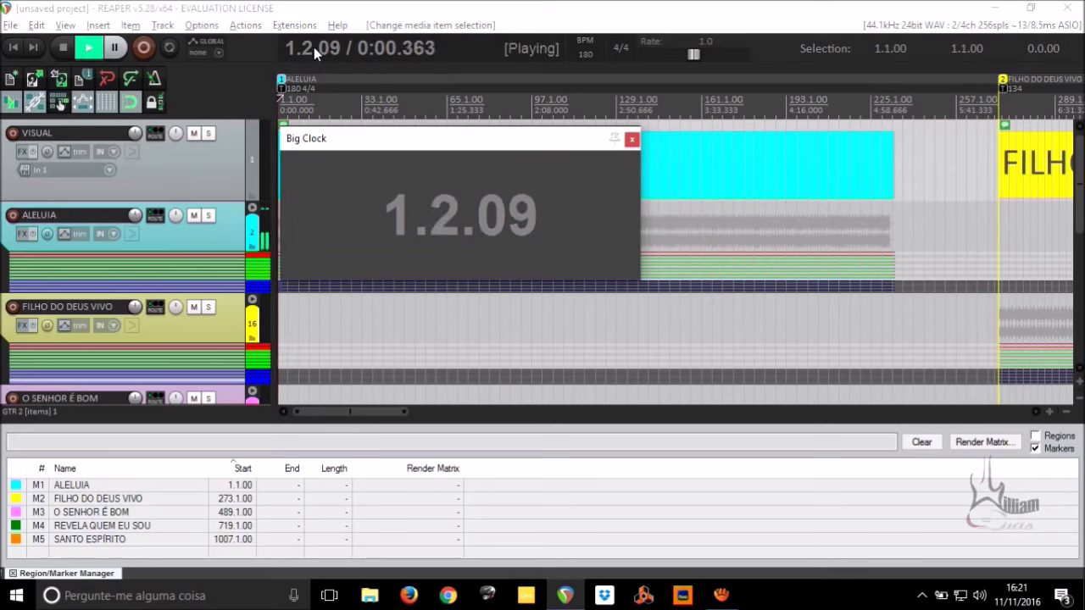
{"action": "left_click", "coordinate": [520, 110]}
{"action": "key", "text": "space"}
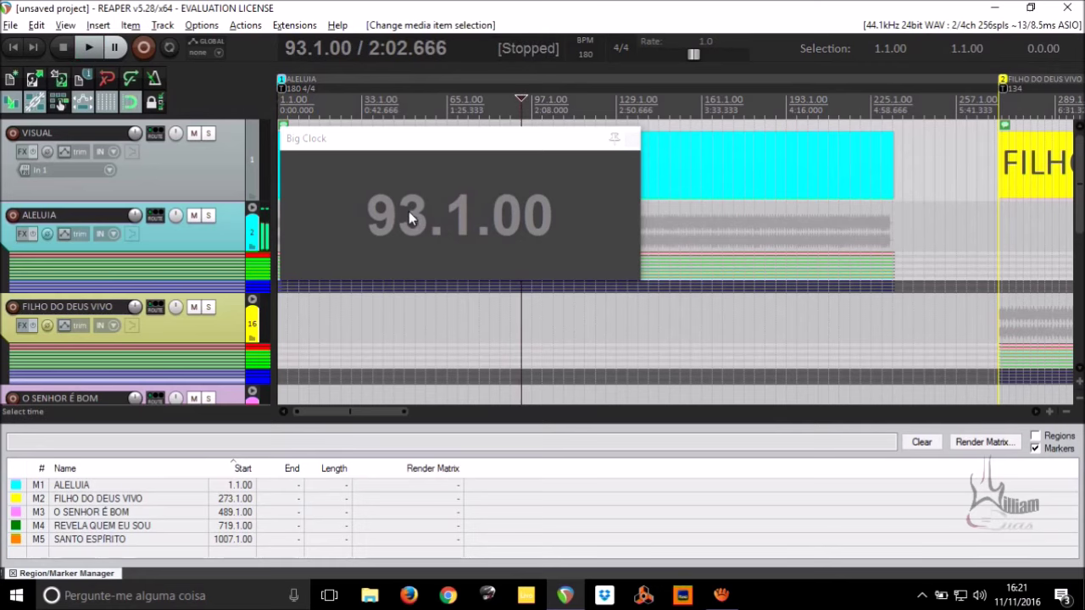
Set the Big Clock to Minutes : Seconds and play briefly from the project start to check it.
{"action": "right_click", "coordinate": [409, 212]}
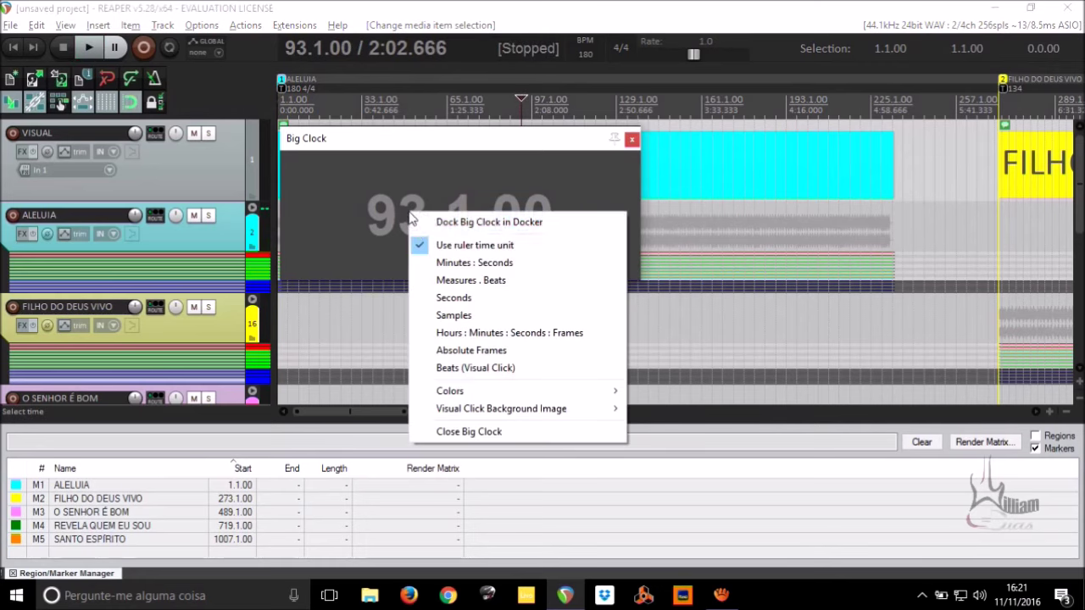
{"action": "left_click", "coordinate": [447, 264]}
{"action": "key", "text": "Home"}
{"action": "key", "text": "space"}
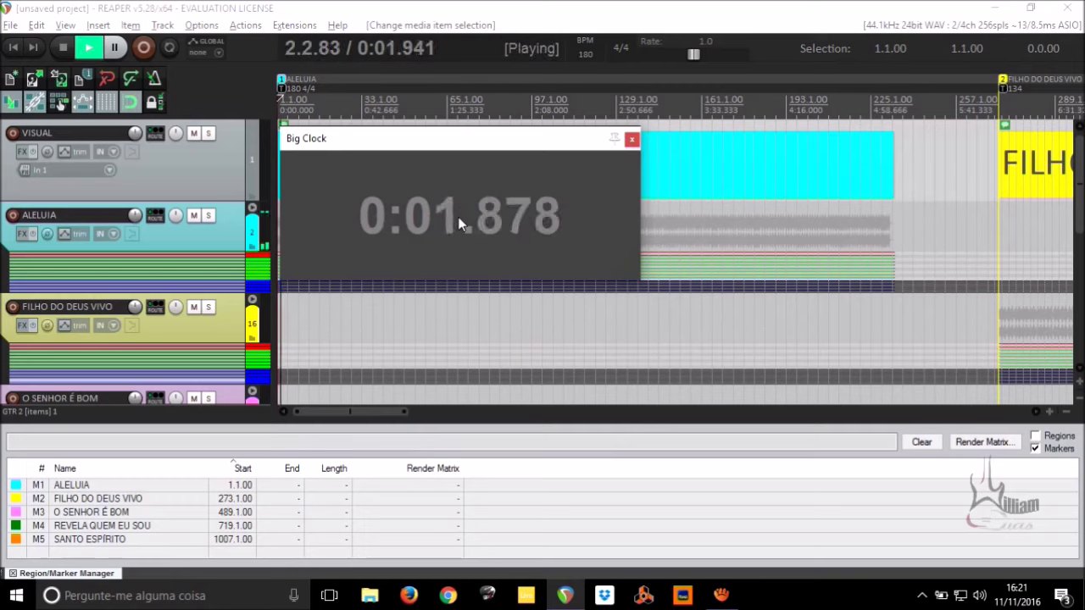
{"action": "key", "text": "space"}
Try the Hours : Minutes : Seconds : Frames format on the Big Clock, and set it to Beats (Visual Click).
{"action": "right_click", "coordinate": [457, 219]}
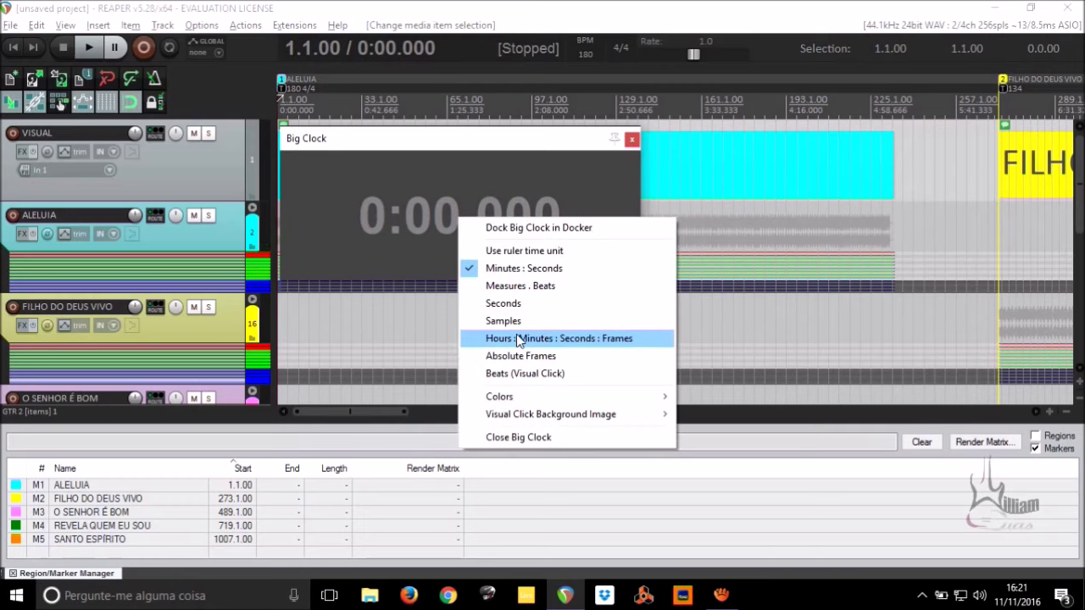
{"action": "left_click", "coordinate": [516, 336]}
{"action": "right_click", "coordinate": [458, 219]}
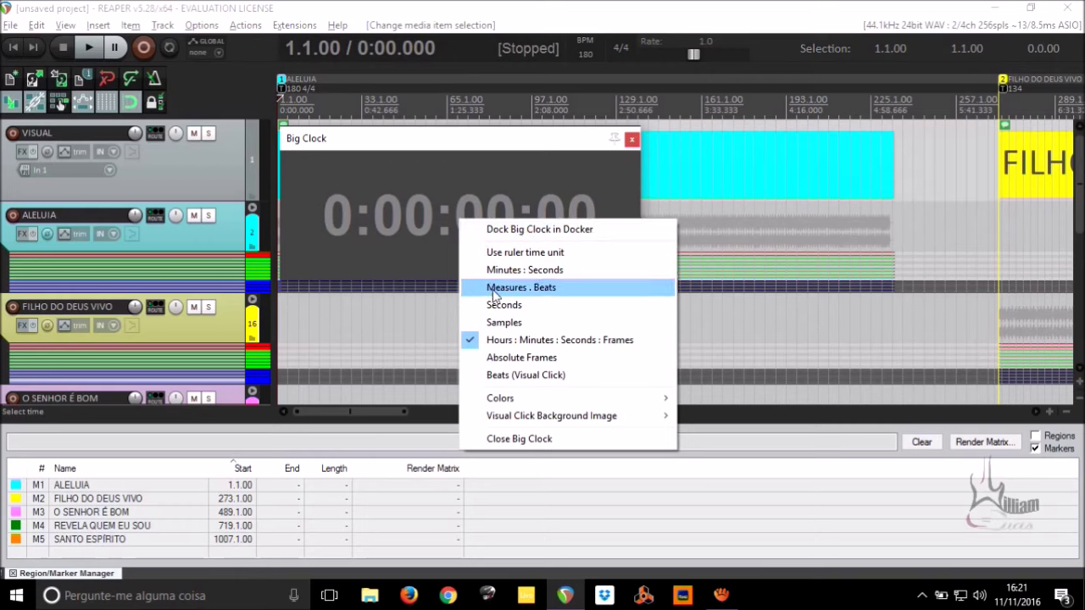
{"action": "left_click", "coordinate": [522, 380]}
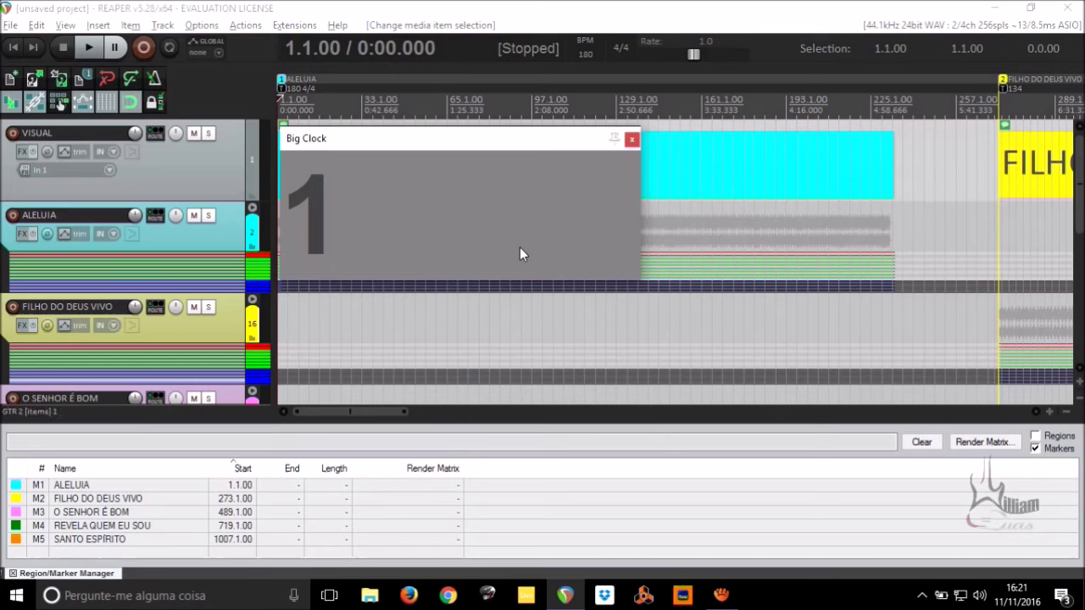
Play FILHO DO DEUS VIVO from marker 2 to check the beat count on the Big Clock, and stop playback.
{"action": "key", "text": "2"}
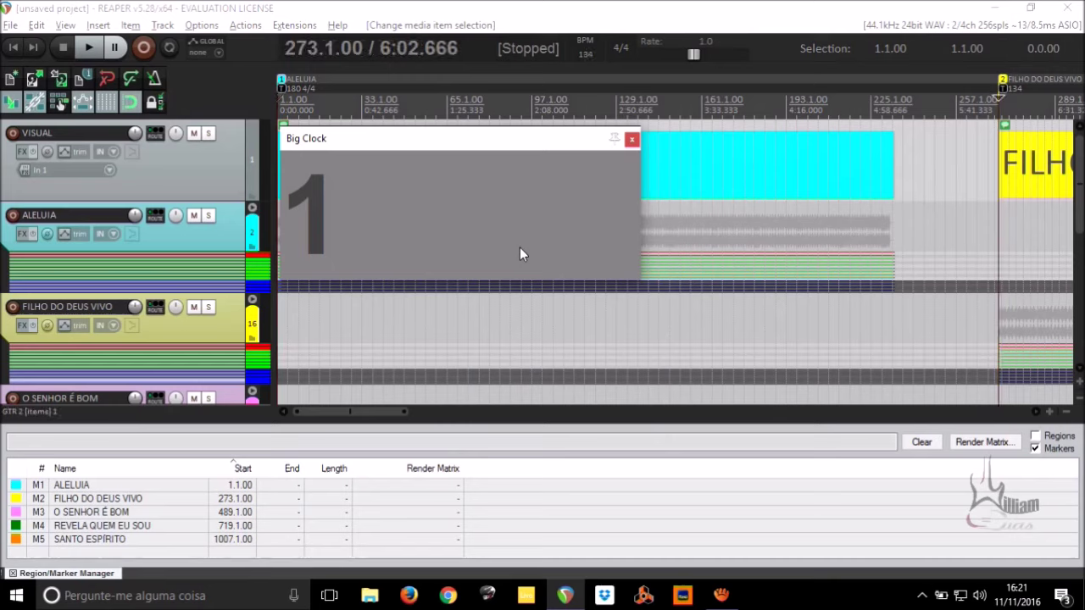
{"action": "key", "text": "space"}
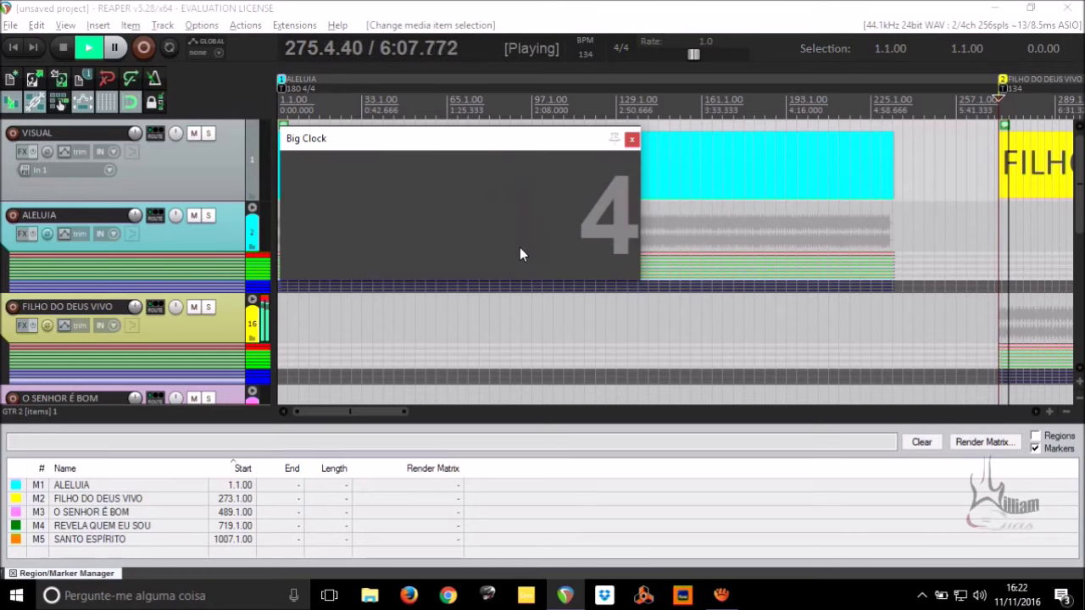
{"action": "key", "text": "space"}
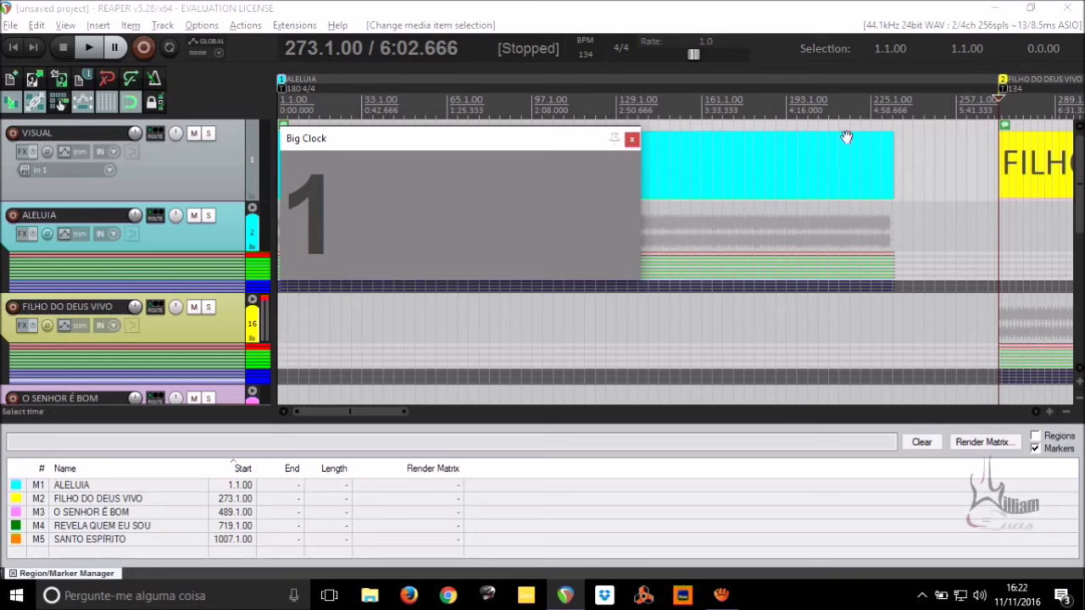
Dock the Big Clock in a taller docker and play FILHO DO DEUS VIVO briefly to check the visual click there.
{"action": "left_click_drag", "start_coordinate": [501, 138], "coordinate": [618, 153]}
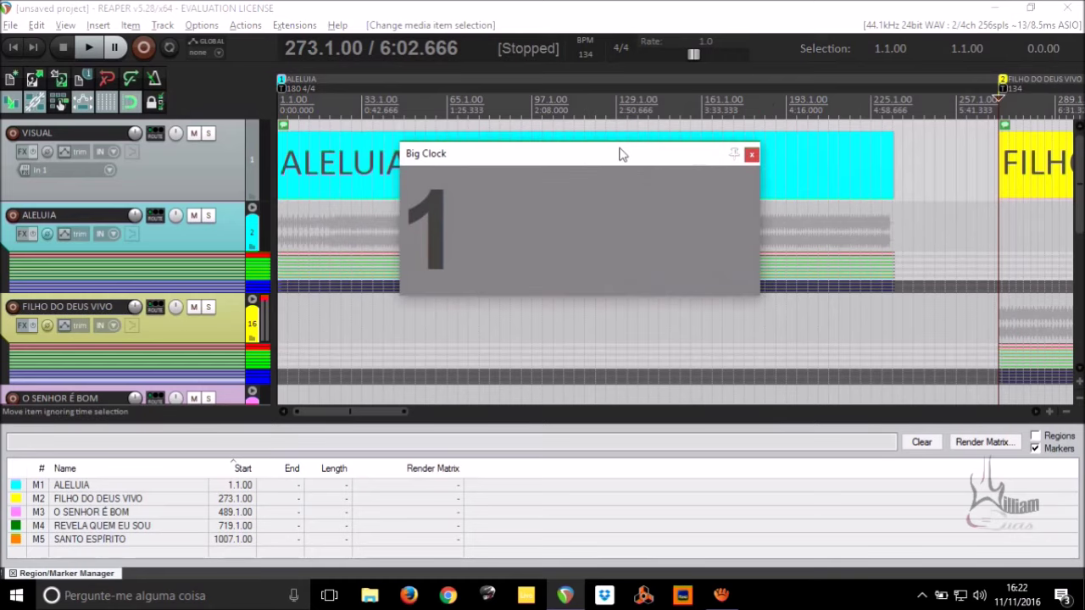
{"action": "right_click", "coordinate": [552, 160]}
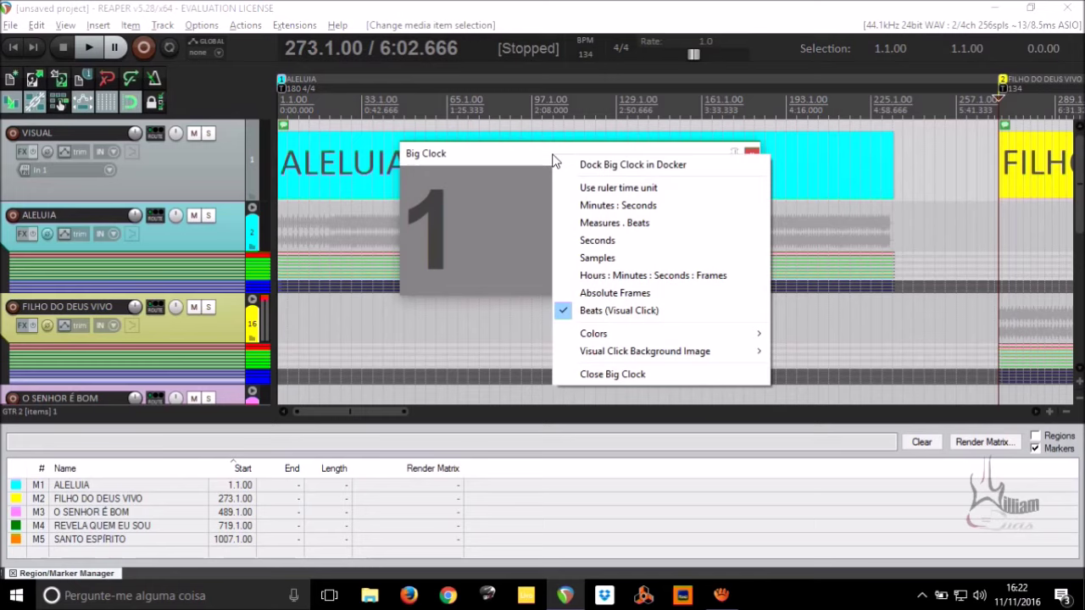
{"action": "left_click", "coordinate": [630, 166]}
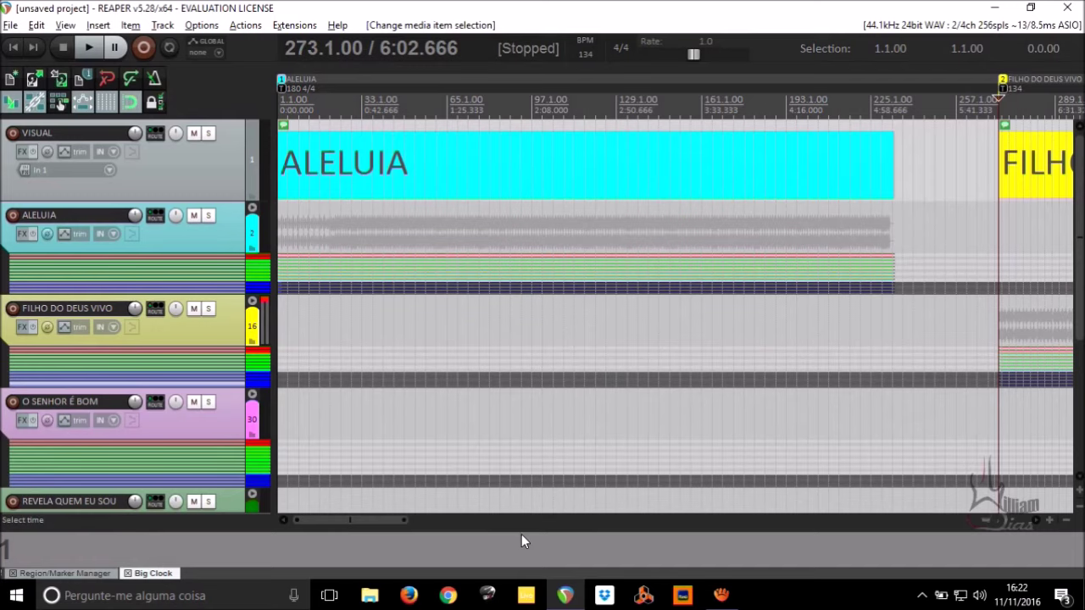
{"action": "left_click_drag", "start_coordinate": [518, 523], "coordinate": [517, 442]}
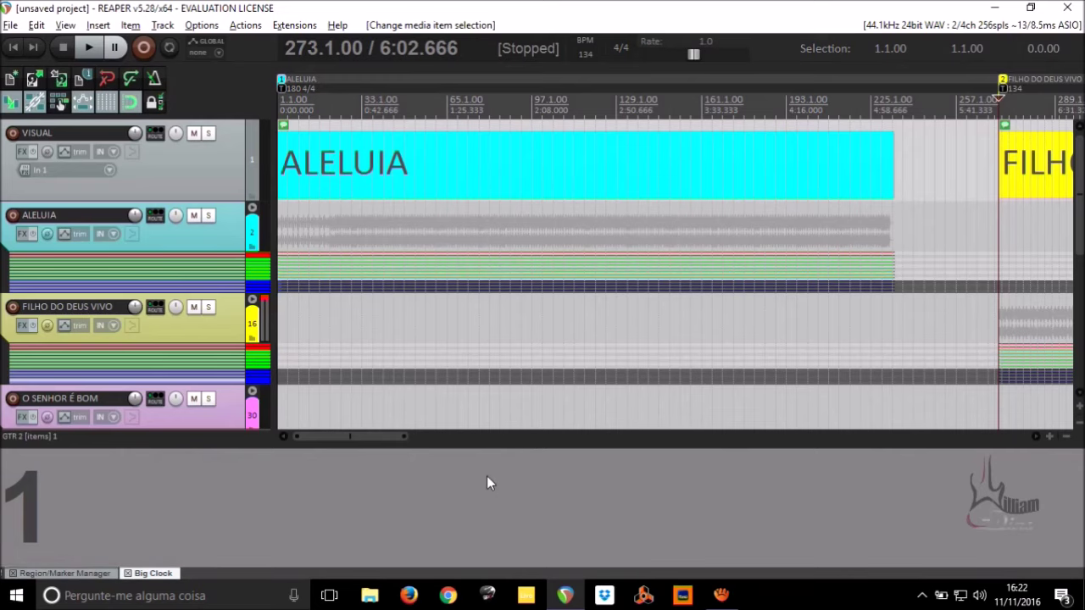
{"action": "key", "text": "space"}
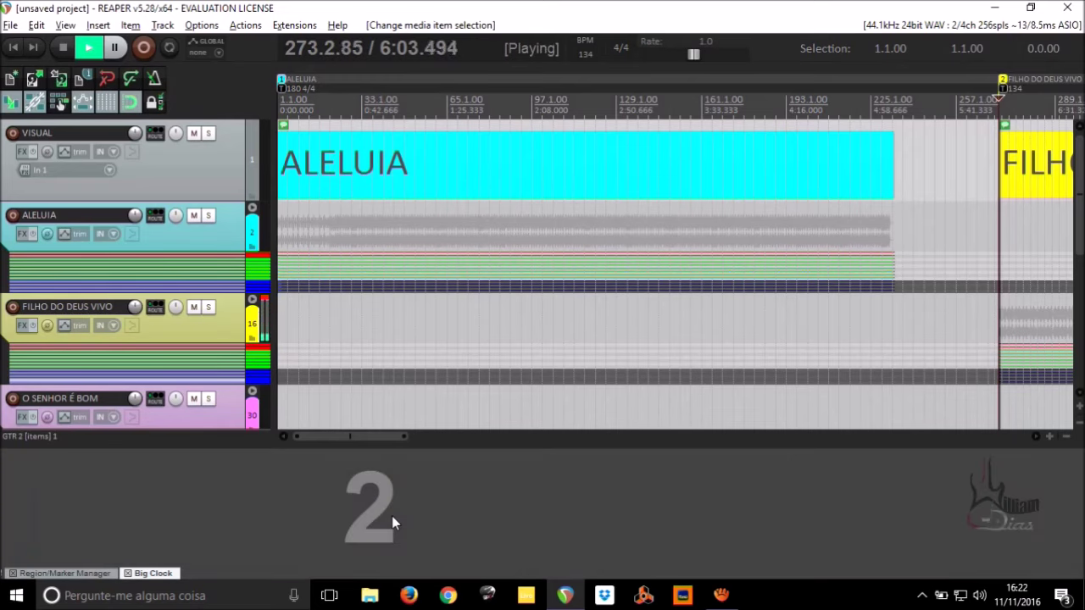
{"action": "key", "text": "space"}
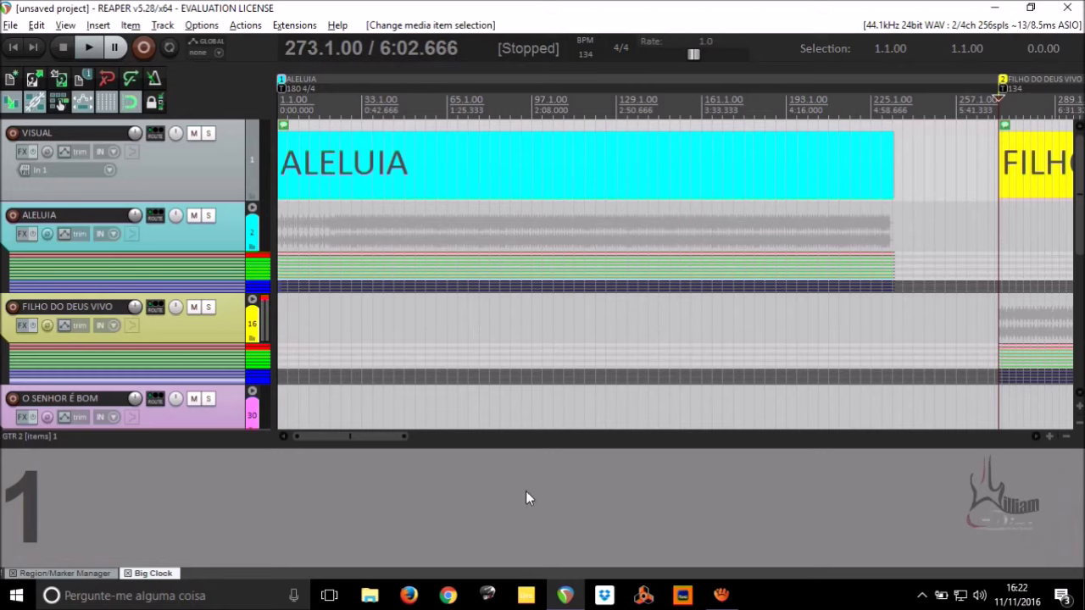
Customize the Big Clock's text color, choosing black from the basic colors.
{"action": "right_click", "coordinate": [497, 483]}
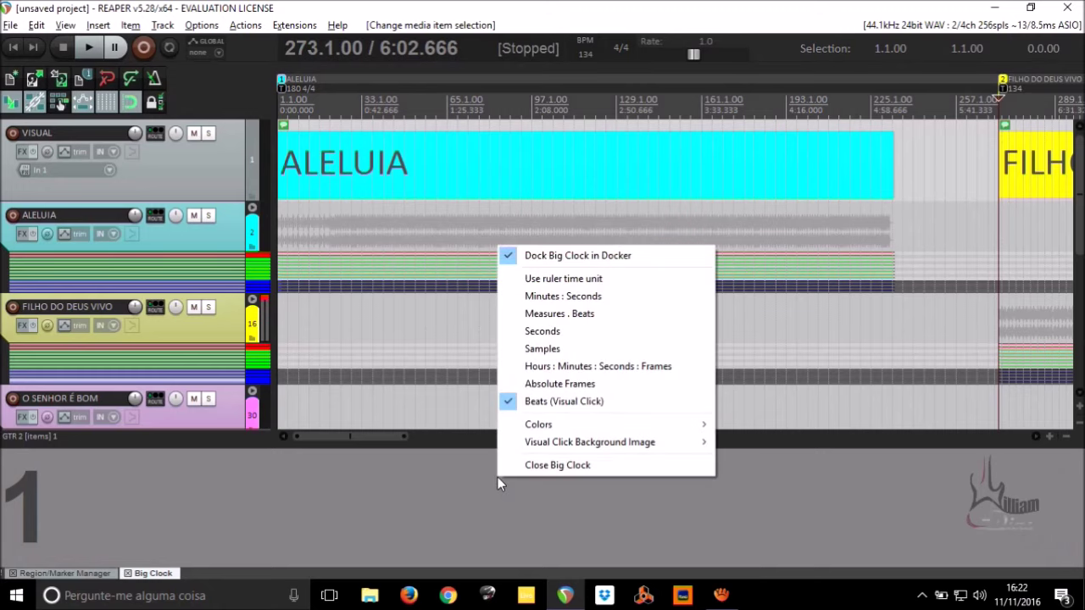
{"action": "left_click", "coordinate": [450, 510]}
{"action": "right_click", "coordinate": [450, 511]}
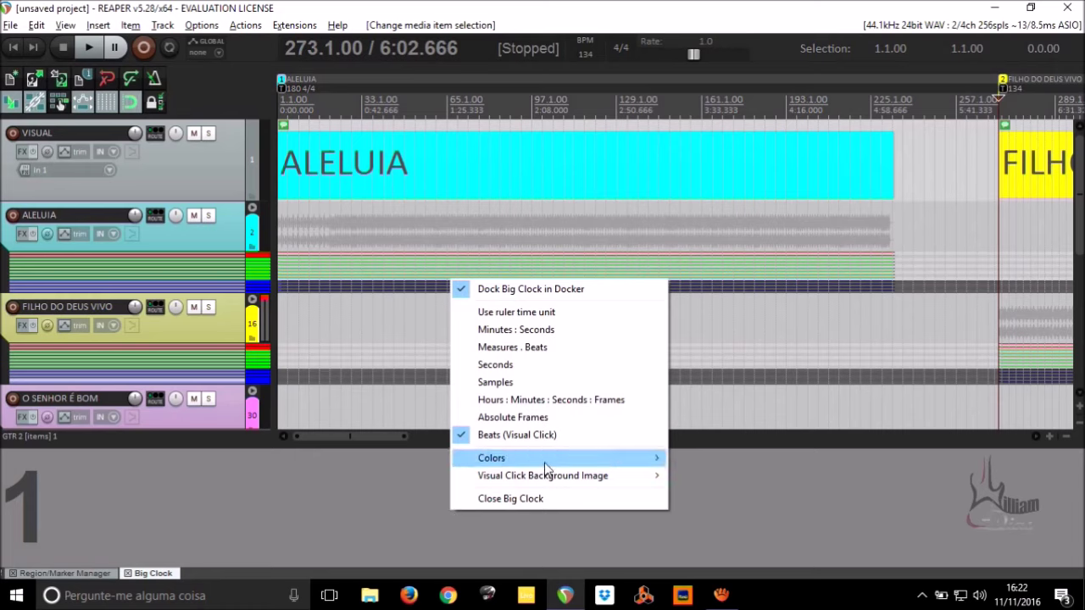
{"action": "mouse_move", "coordinate": [559, 466]}
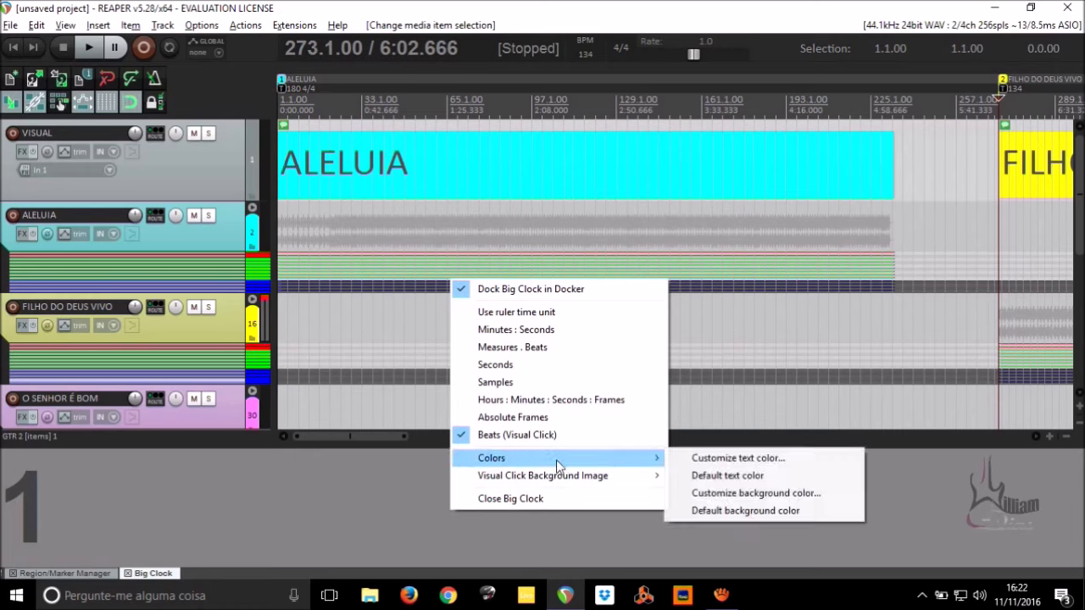
{"action": "left_click", "coordinate": [726, 462]}
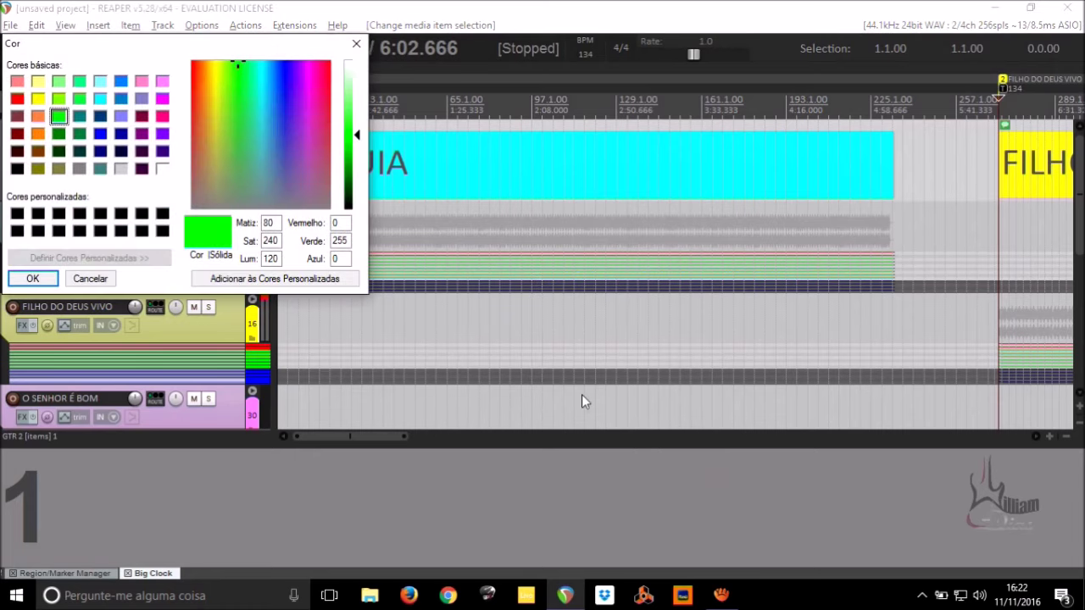
{"action": "left_click", "coordinate": [19, 169]}
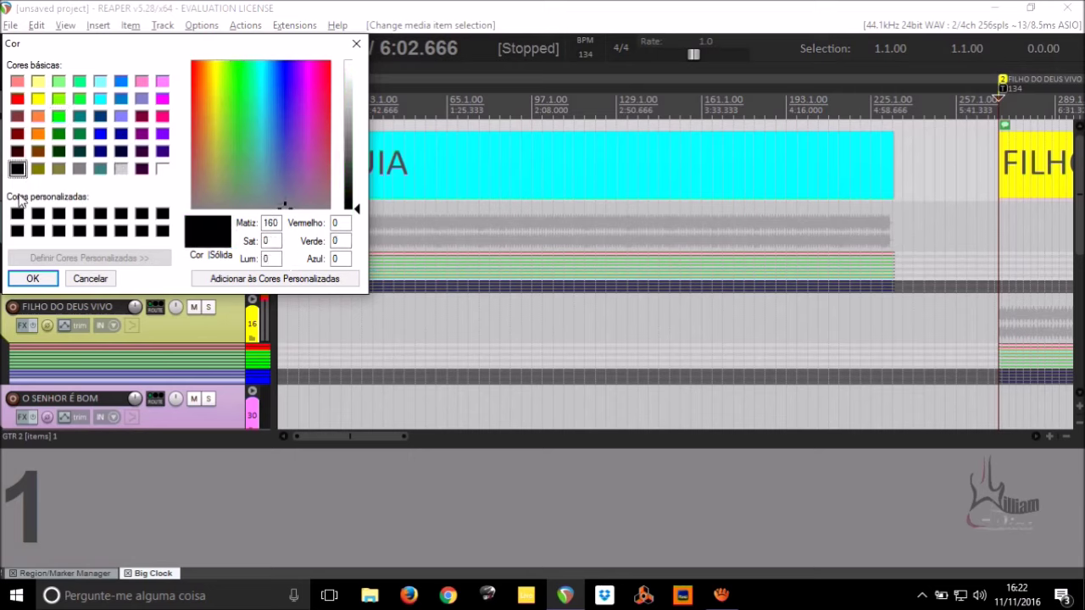
{"action": "left_click", "coordinate": [34, 279]}
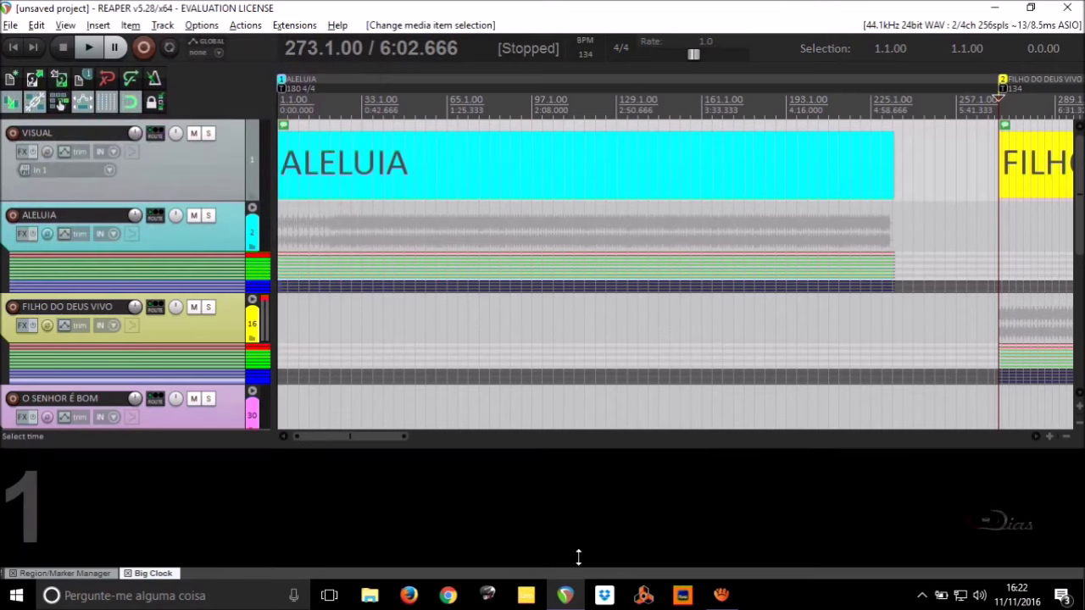
Customize the Big Clock's background color to yellow and play FILHO DO DEUS VIVO briefly to check the visual click.
{"action": "right_click", "coordinate": [625, 498]}
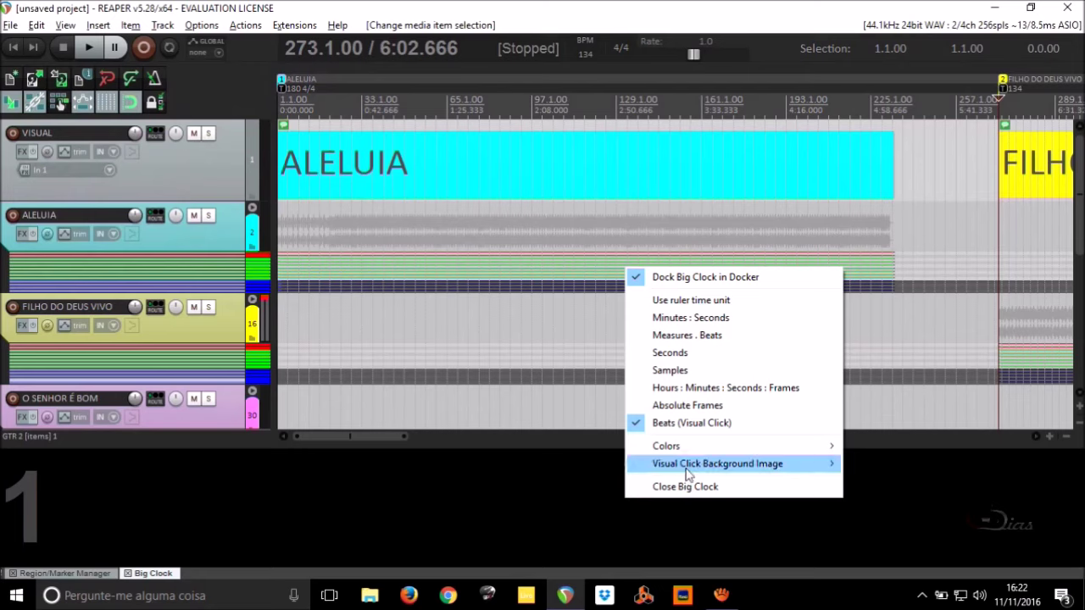
{"action": "mouse_move", "coordinate": [768, 446]}
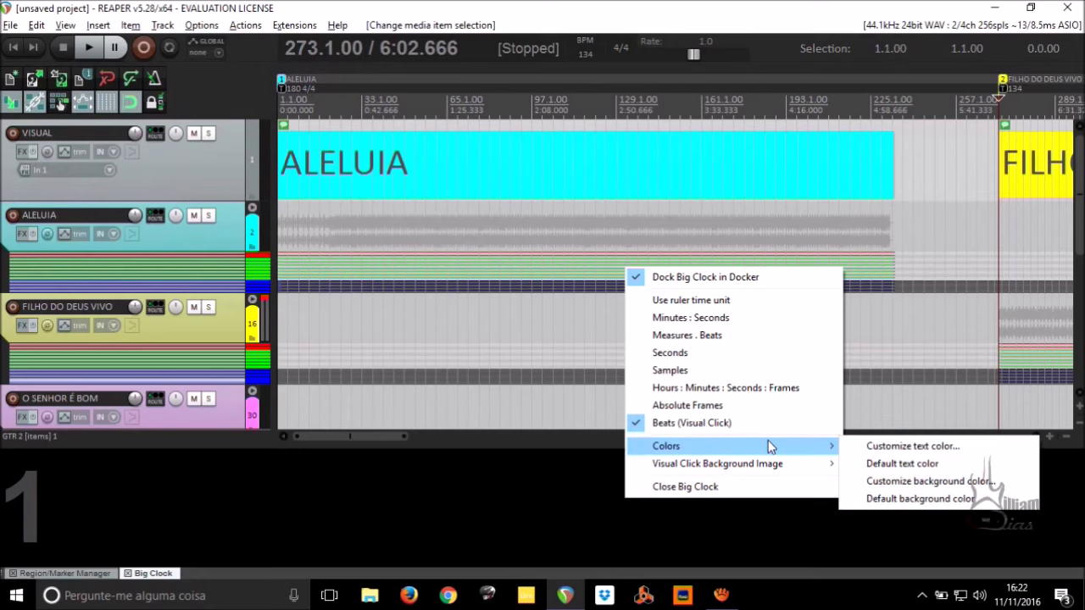
{"action": "left_click", "coordinate": [929, 481]}
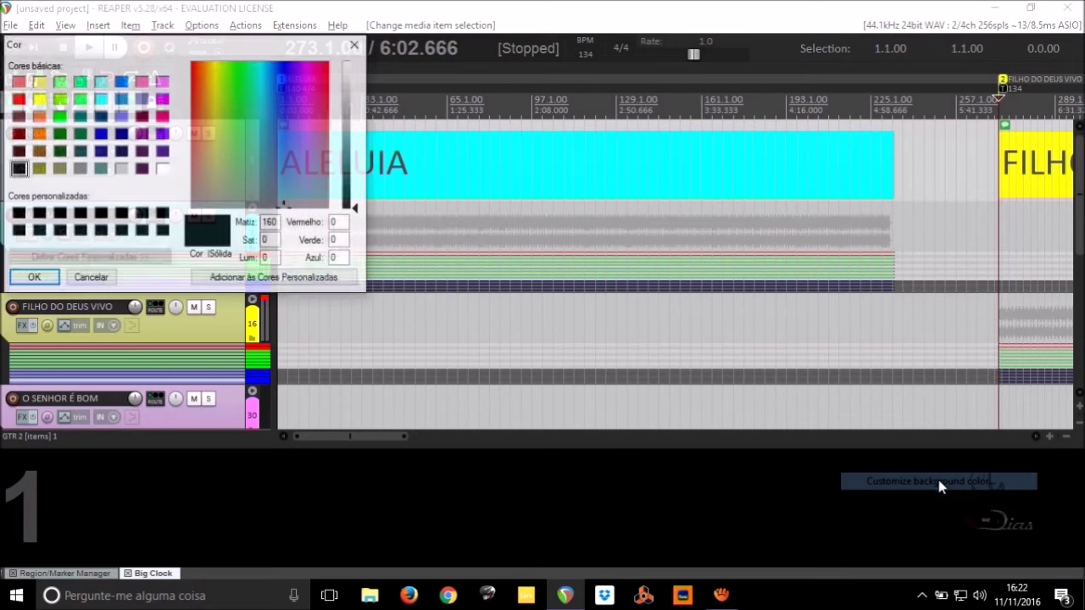
{"action": "left_click", "coordinate": [38, 99]}
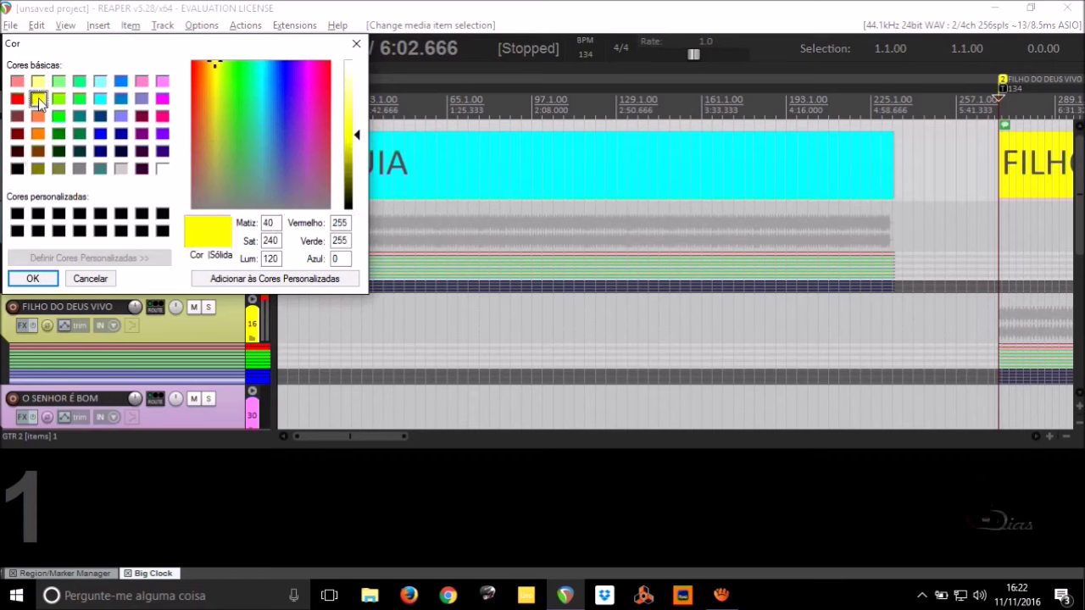
{"action": "left_click", "coordinate": [32, 279]}
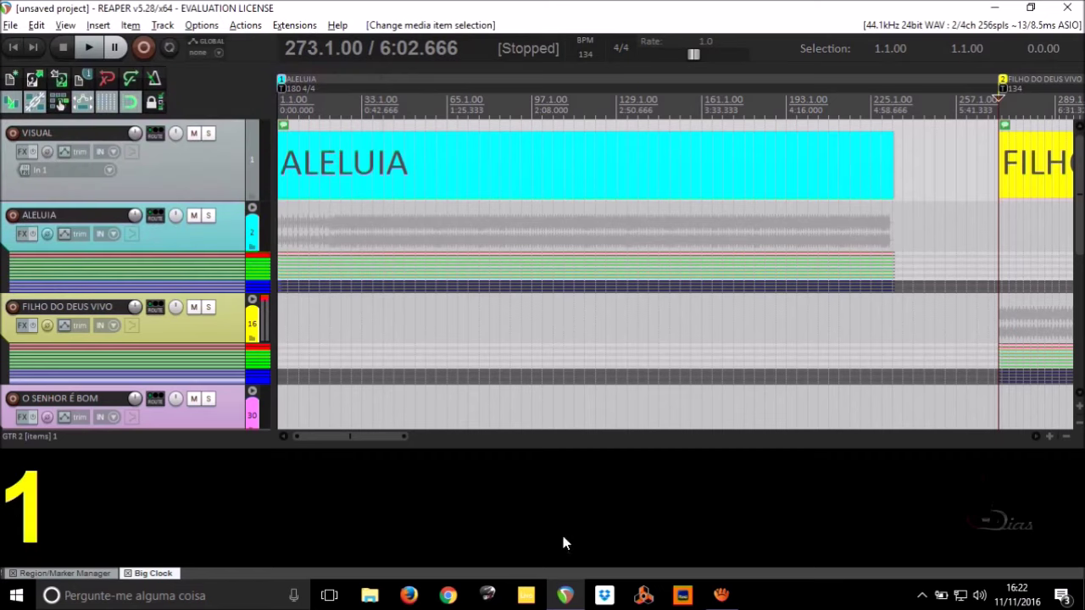
{"action": "key", "text": "space"}
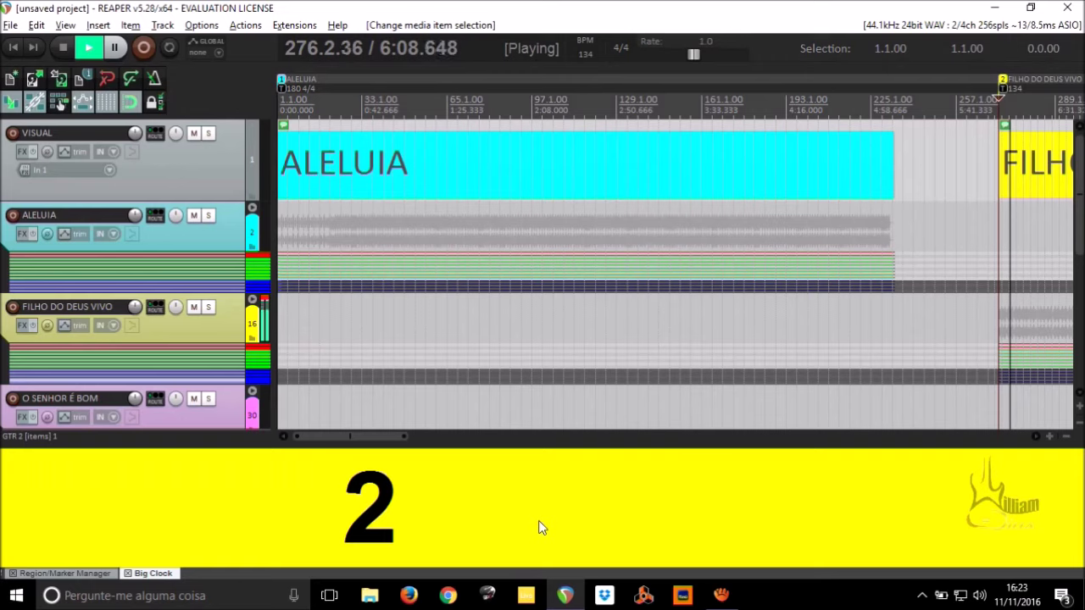
{"action": "key", "text": "space"}
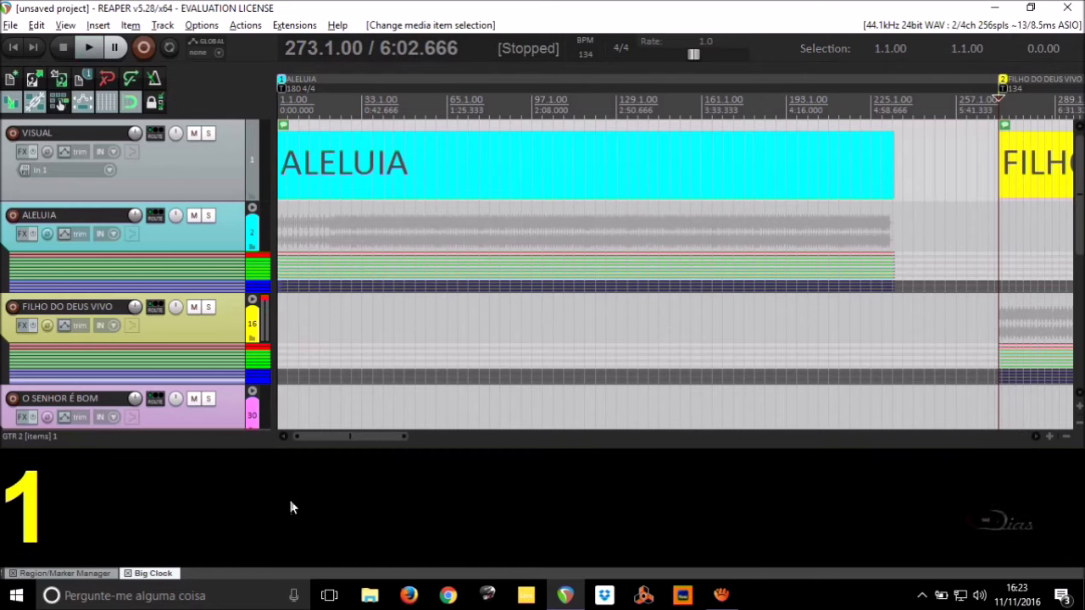
Move the Region/Marker Manager into a docker along the right side of the workspace and widen it to show the full song names.
{"action": "left_click", "coordinate": [72, 574]}
{"action": "left_click", "coordinate": [154, 574]}
{"action": "left_click", "coordinate": [64, 574]}
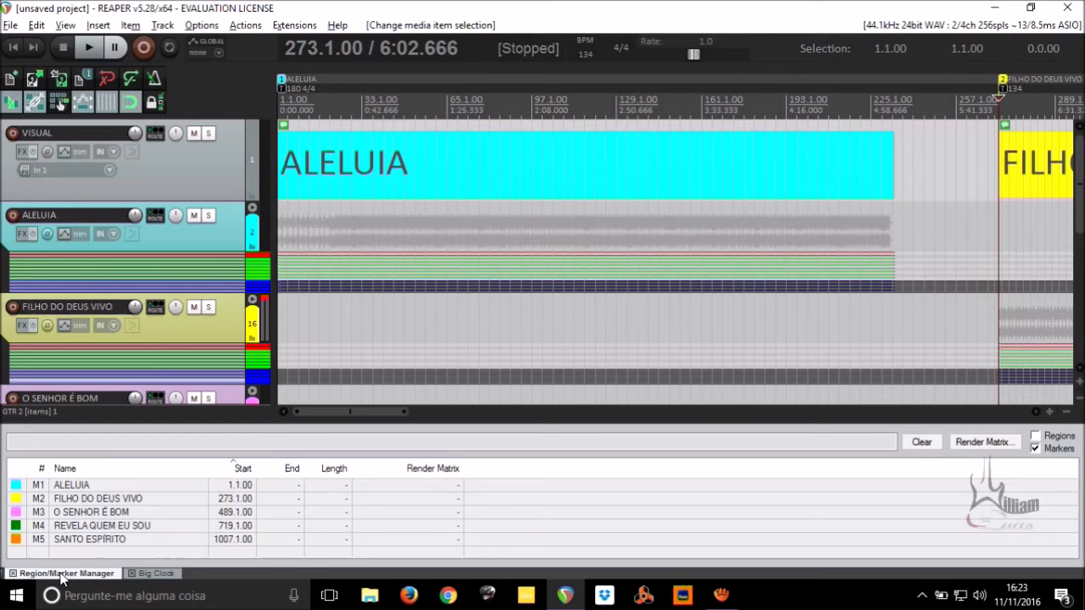
{"action": "mouse_move", "coordinate": [96, 552]}
{"action": "left_mouse_down"}
{"action": "mouse_move", "coordinate": [151, 512]}
{"action": "mouse_move", "coordinate": [266, 465]}
{"action": "mouse_move", "coordinate": [608, 362]}
{"action": "mouse_move", "coordinate": [1044, 269]}
{"action": "mouse_move", "coordinate": [1079, 280]}
{"action": "mouse_move", "coordinate": [1080, 295]}
{"action": "left_mouse_up"}
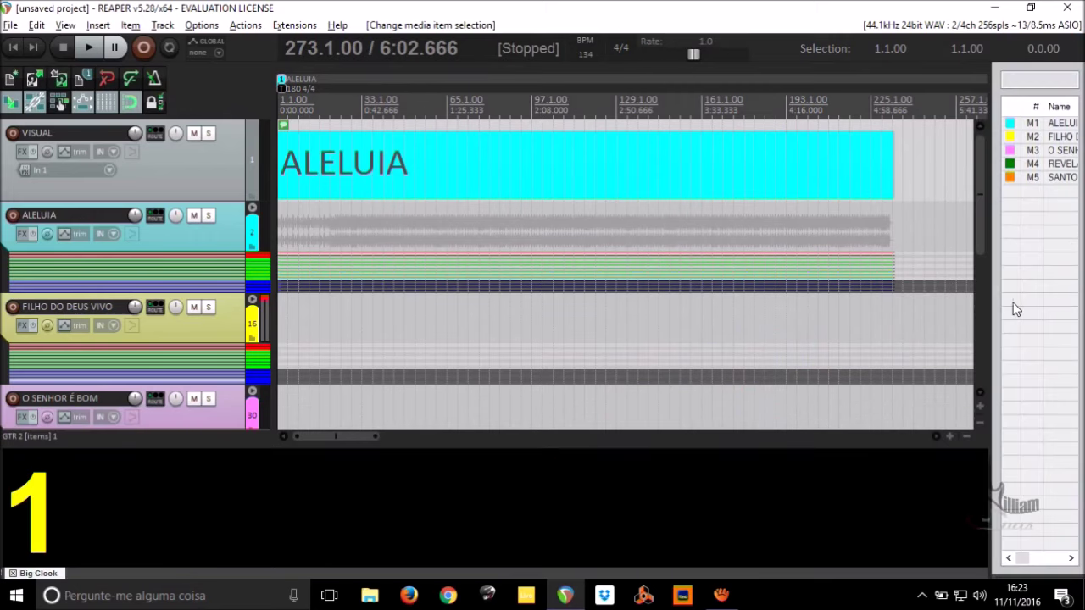
{"action": "mouse_move", "coordinate": [994, 322]}
{"action": "left_mouse_down"}
{"action": "mouse_move", "coordinate": [927, 315]}
{"action": "mouse_move", "coordinate": [855, 340]}
{"action": "left_mouse_up"}
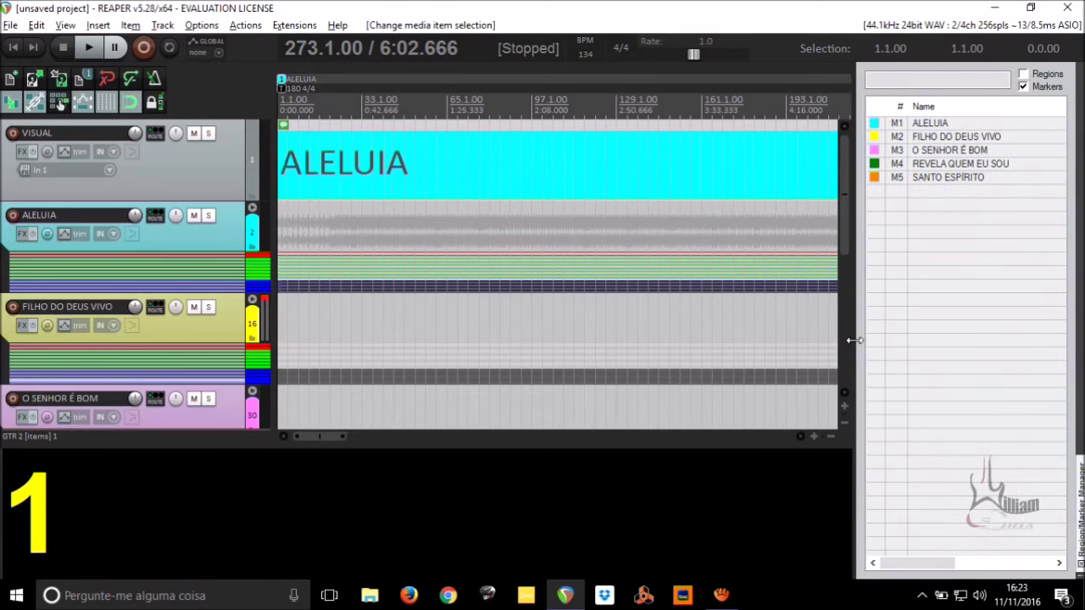
Select the VISUAL track and jump through the five song markers from ALELUIA to SANTO ESPÍRITO, ending back at FILHO DO DEUS VIVO.
{"action": "scroll", "coordinate": [93, 259], "scroll_direction": "down", "scroll_amount": 3}
{"action": "scroll", "coordinate": [90, 265], "scroll_direction": "up", "scroll_amount": 3}
{"action": "left_click", "coordinate": [221, 172]}
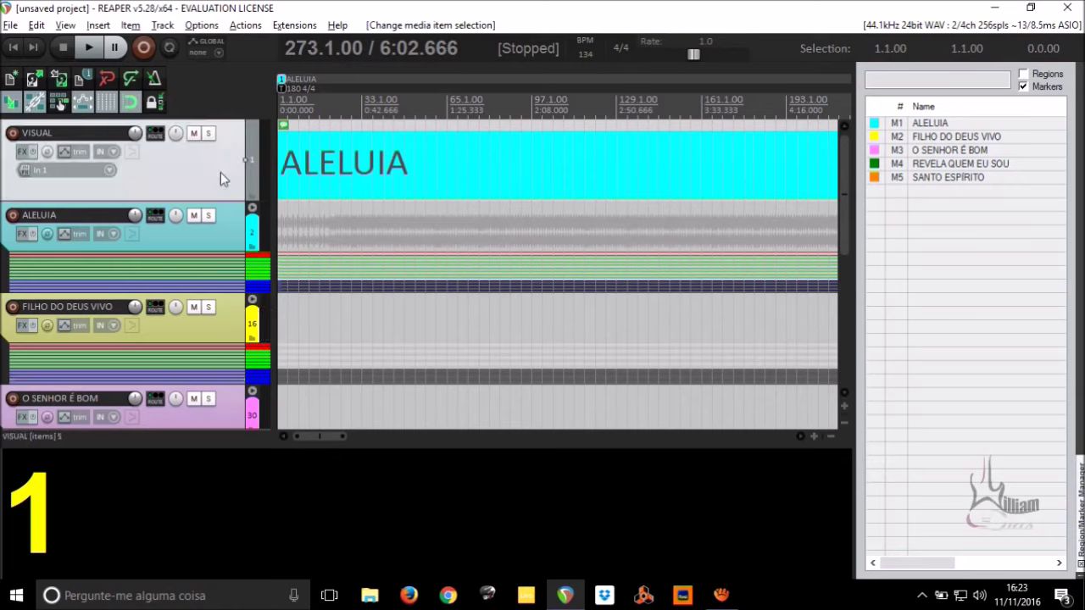
{"action": "left_click", "coordinate": [951, 125]}
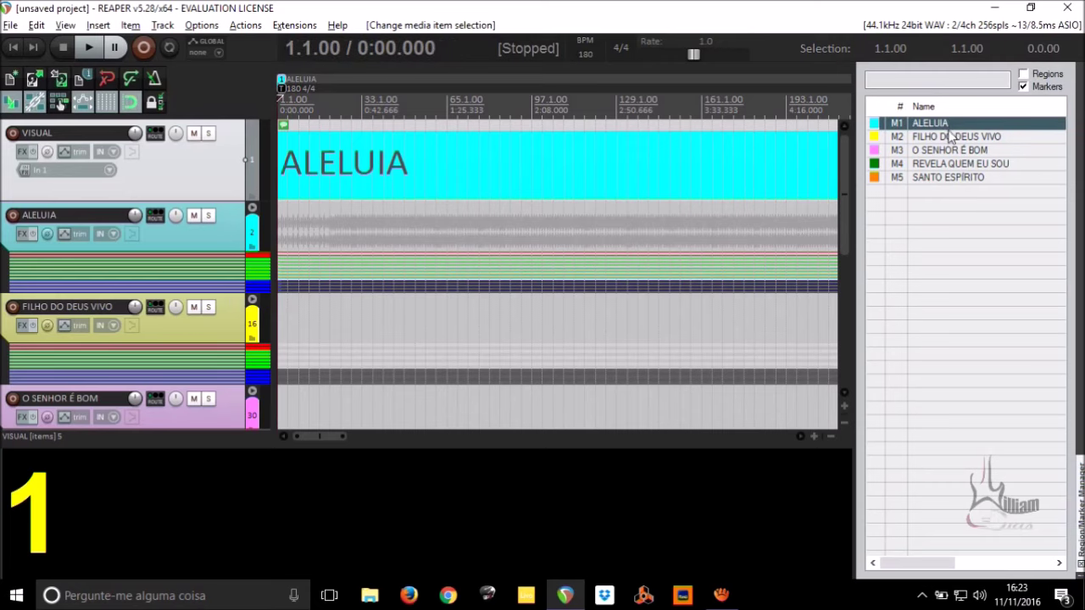
{"action": "left_click", "coordinate": [951, 138]}
{"action": "left_click", "coordinate": [950, 150]}
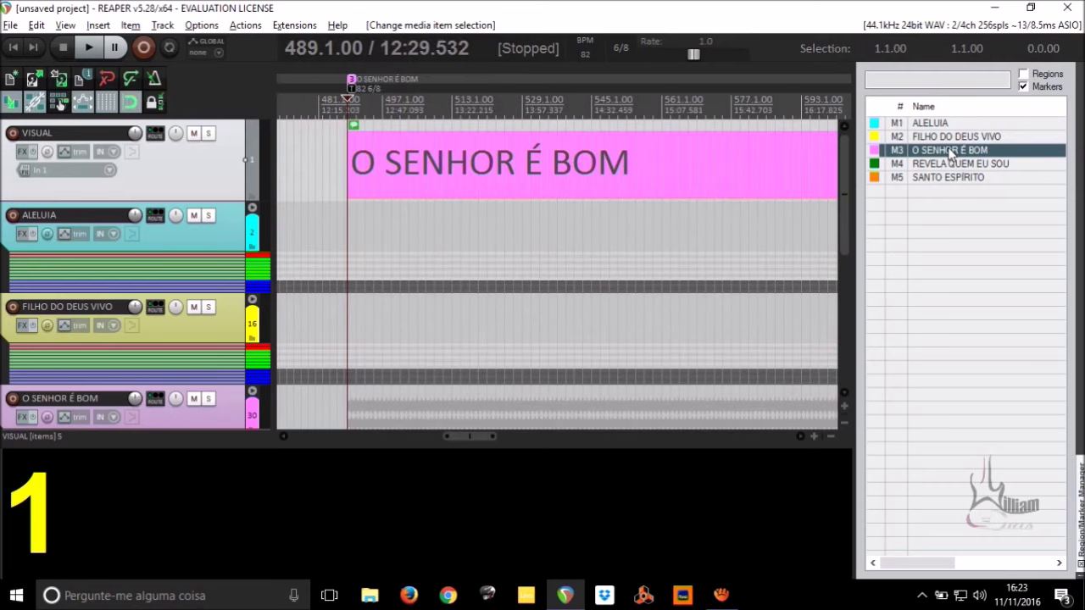
{"action": "left_click", "coordinate": [949, 166]}
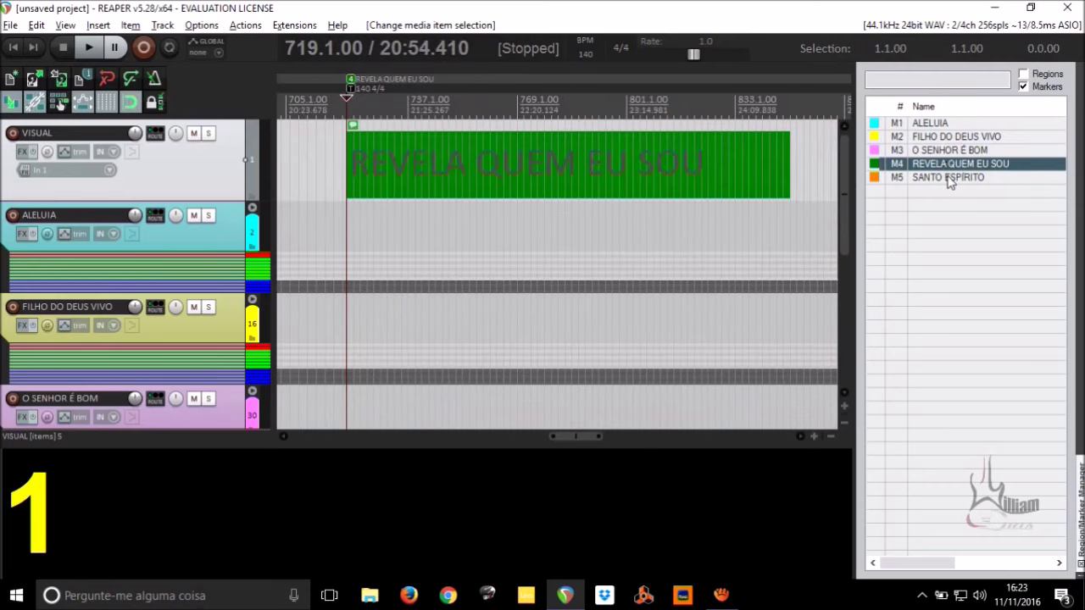
{"action": "left_click", "coordinate": [950, 178]}
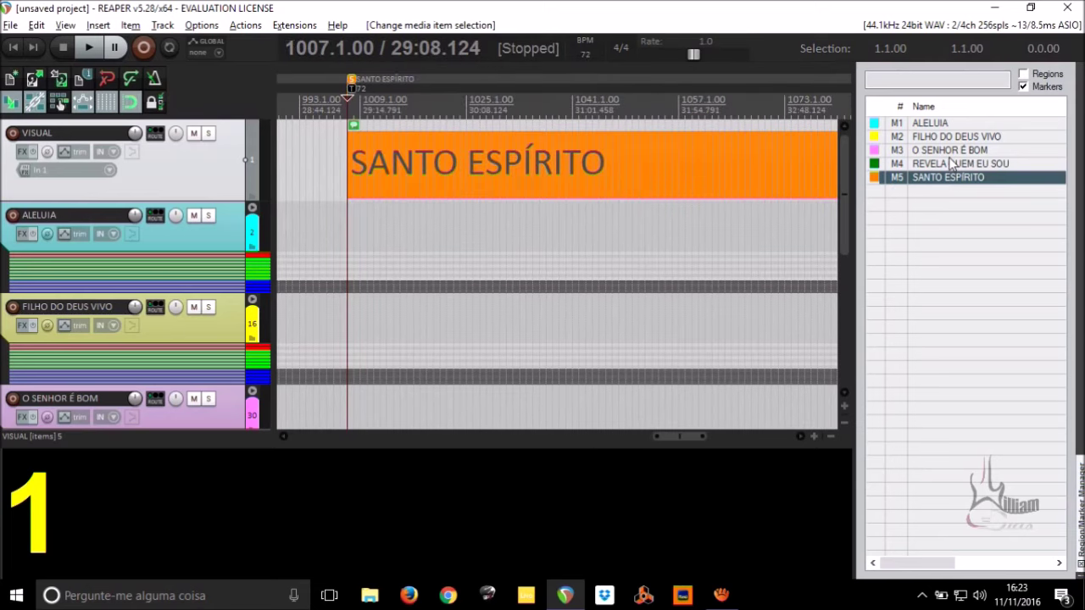
{"action": "left_click", "coordinate": [961, 150]}
{"action": "left_click", "coordinate": [970, 137]}
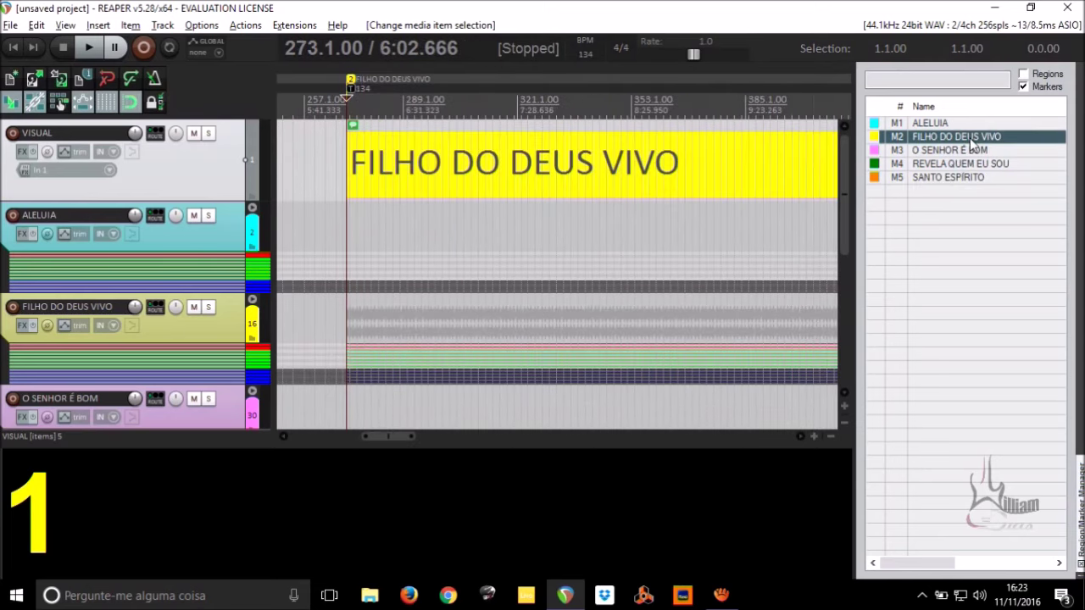
Test song switching by playing FILHO DO DEUS VIVO and O SENHOR É BOM, queueing SANTO ESPÍRITO during playback, and stopping.
{"action": "key", "text": "space"}
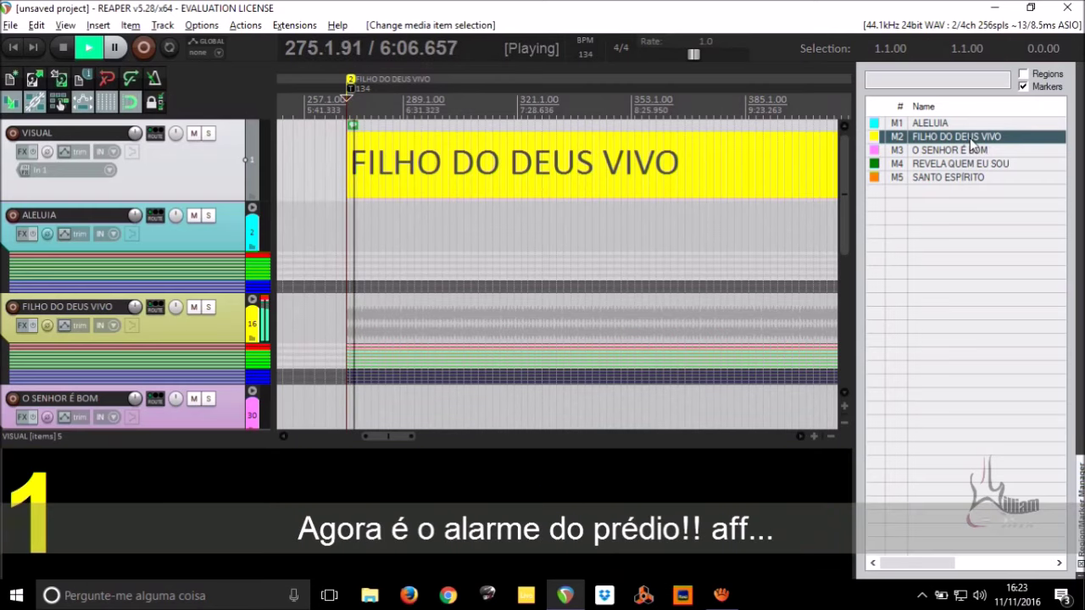
{"action": "key", "text": "space"}
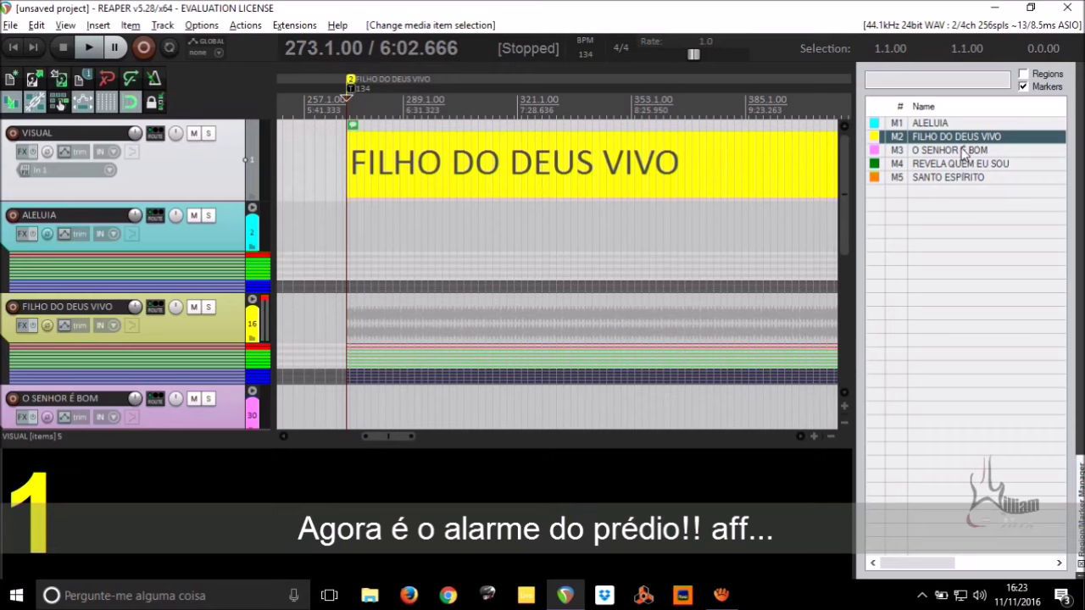
{"action": "left_click", "coordinate": [964, 151]}
{"action": "key", "text": "space"}
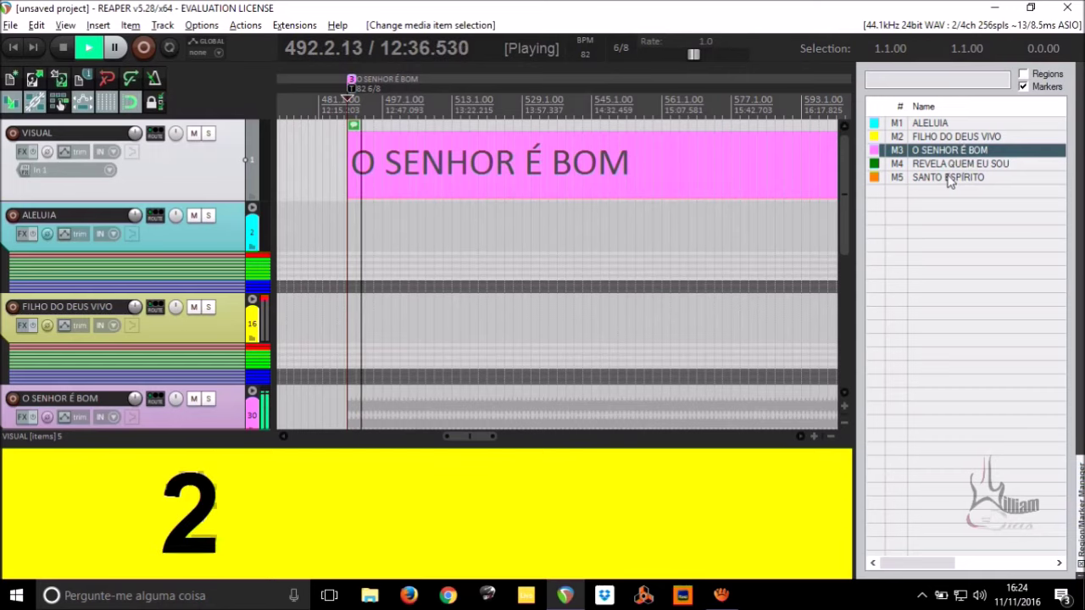
{"action": "left_click", "coordinate": [951, 180]}
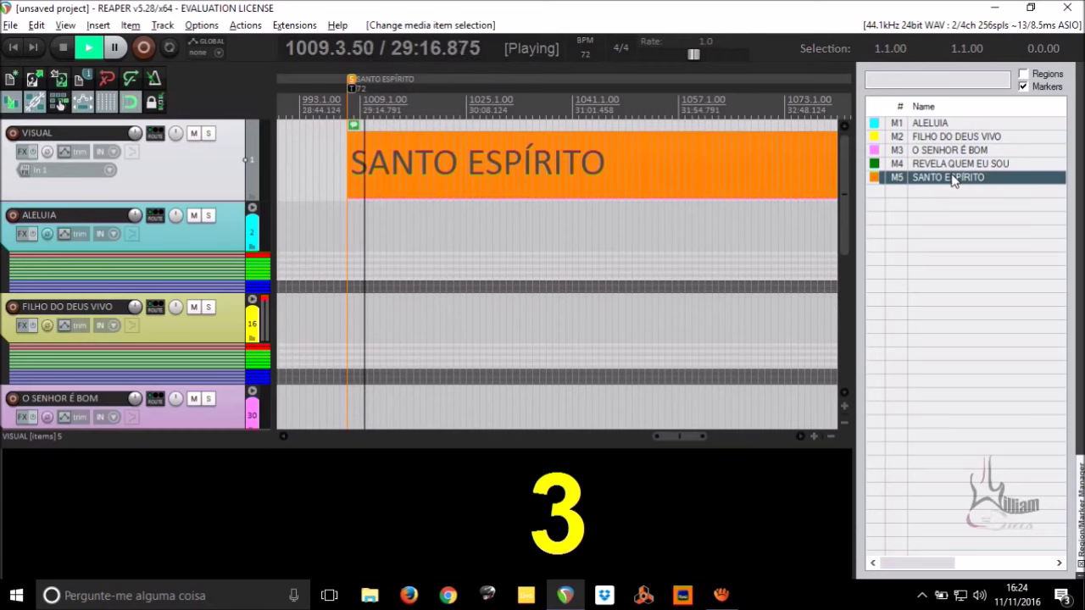
{"action": "key", "text": "space"}
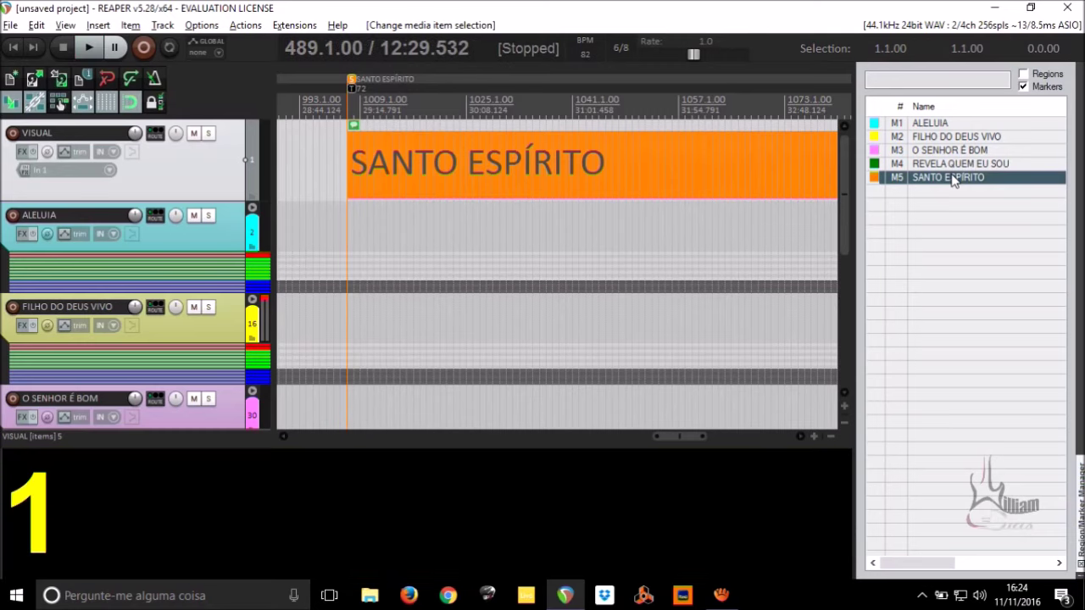
Save the project to the desktop as VS REAPER, creating a subdirectory and copying all media into the project directory.
{"action": "left_click", "coordinate": [947, 124]}
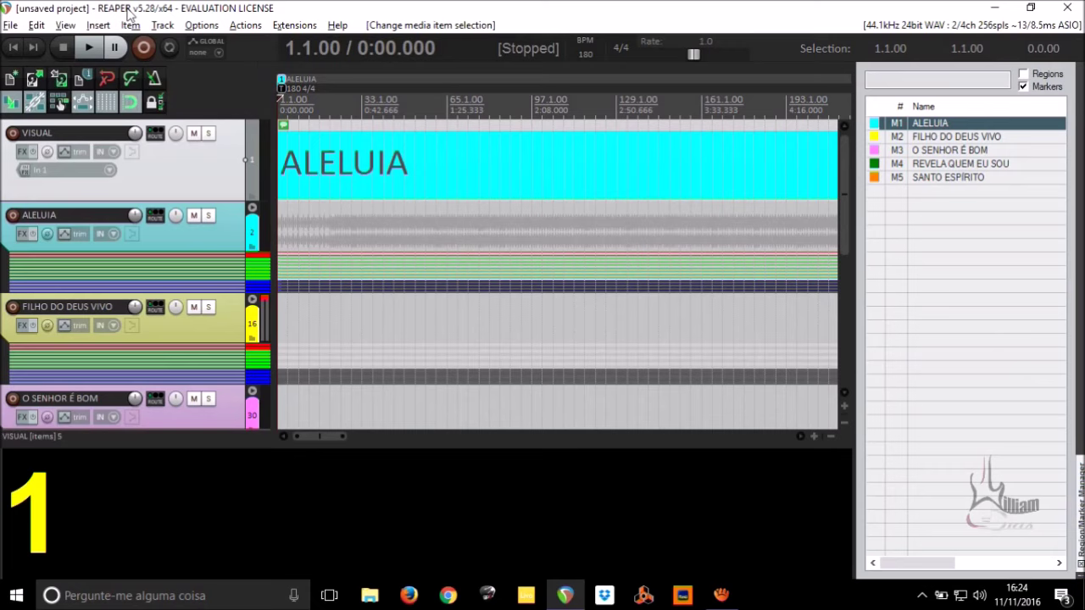
{"action": "left_click", "coordinate": [9, 26]}
{"action": "left_click", "coordinate": [552, 117]}
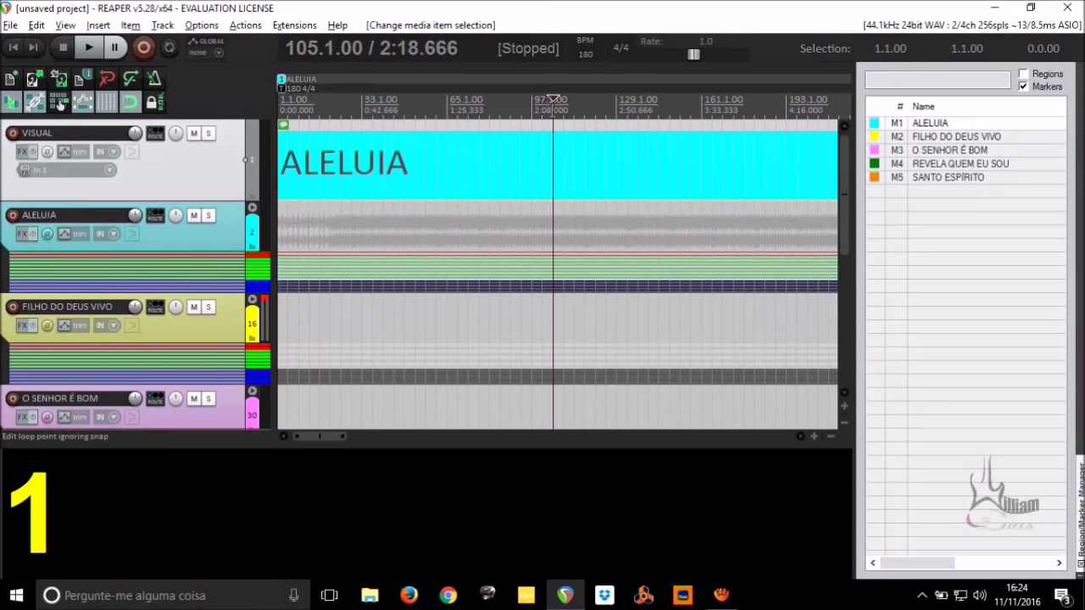
{"action": "key", "text": "ctrl+s"}
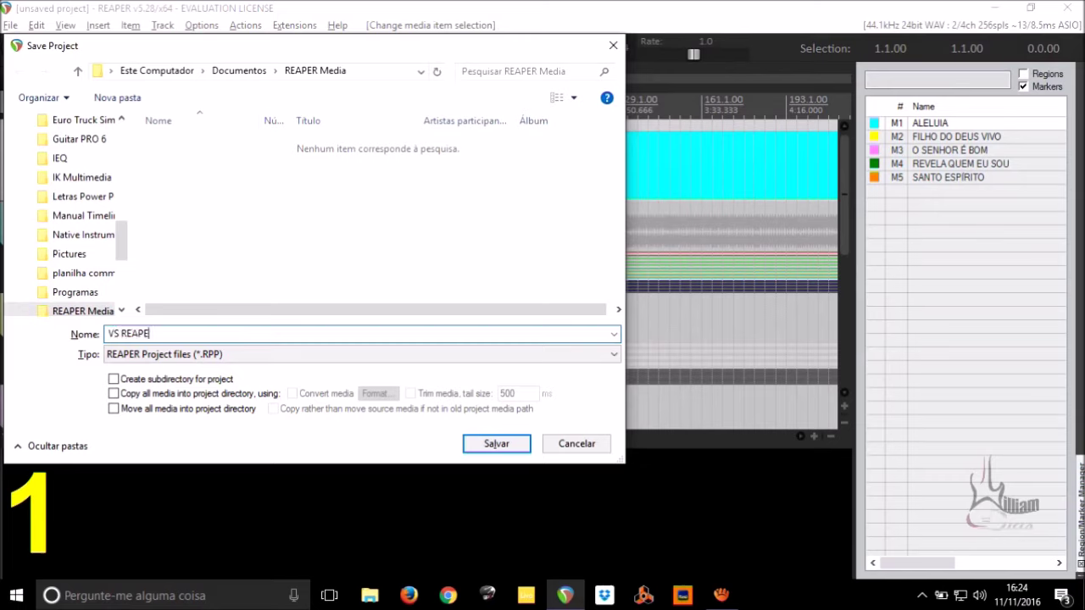
{"action": "left_click", "coordinate": [116, 380]}
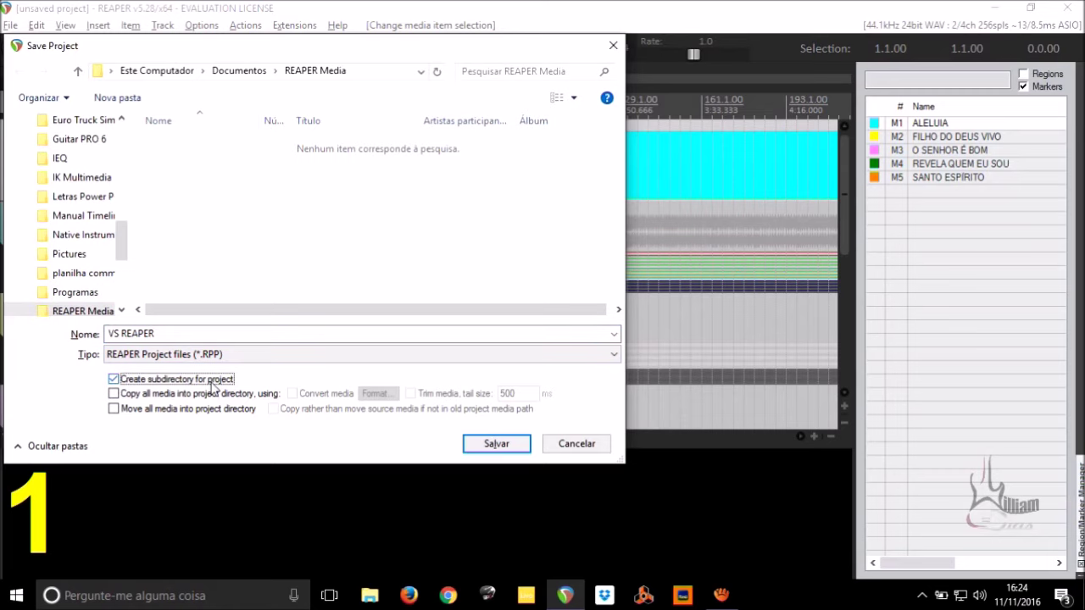
{"action": "left_click", "coordinate": [115, 395]}
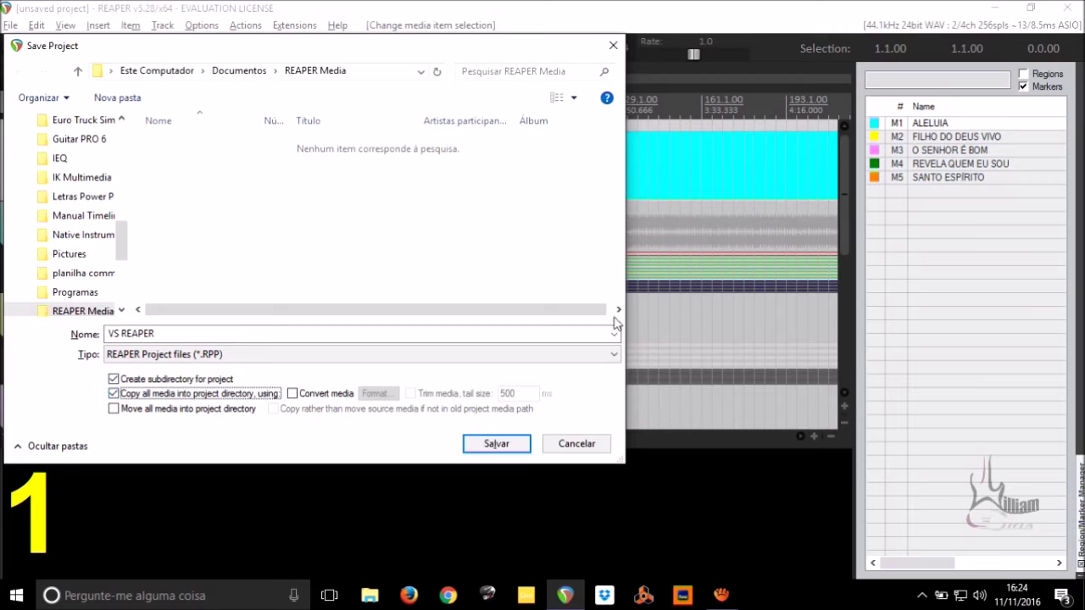
{"action": "left_click", "coordinate": [152, 70]}
{"action": "double_click", "coordinate": [212, 162]}
{"action": "left_click", "coordinate": [495, 444]}
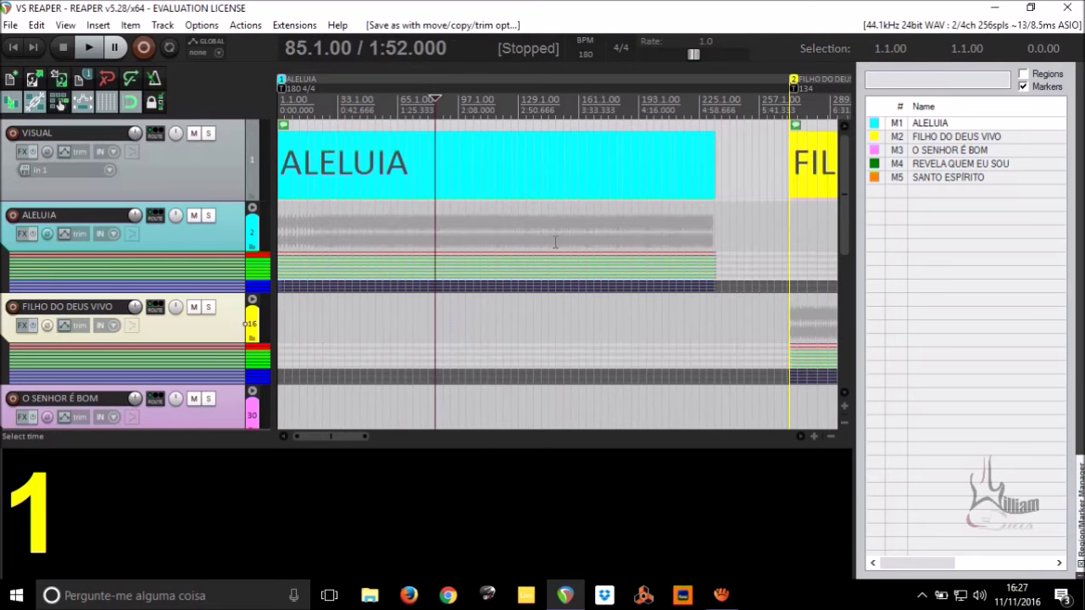
Return the edit cursor to the project start and minimize the project window to reveal the desktop.
{"action": "left_click", "coordinate": [656, 126]}
{"action": "key", "text": "Home"}
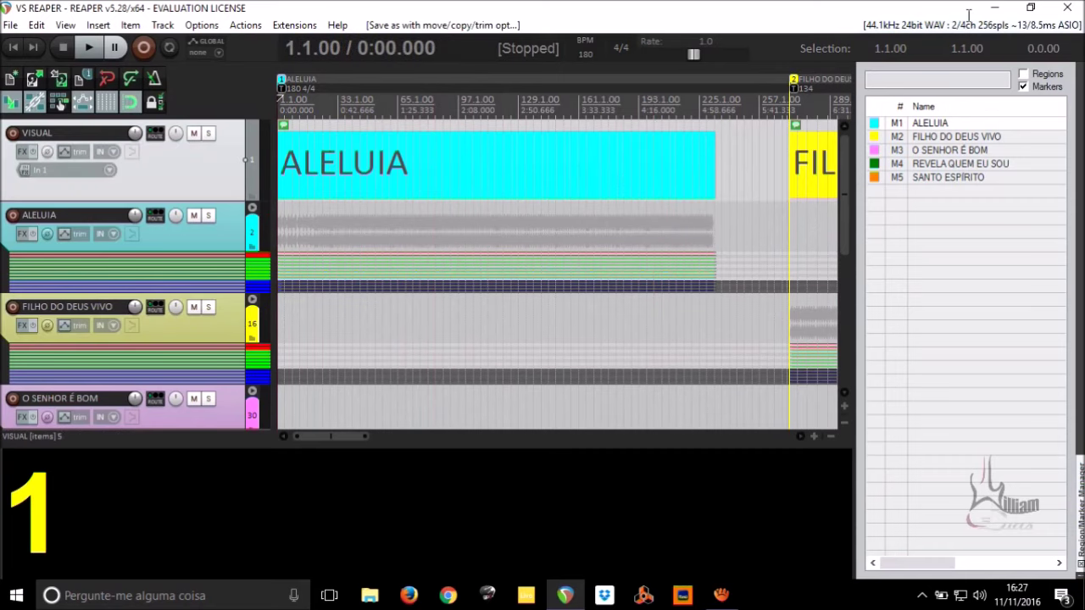
{"action": "left_click", "coordinate": [994, 8]}
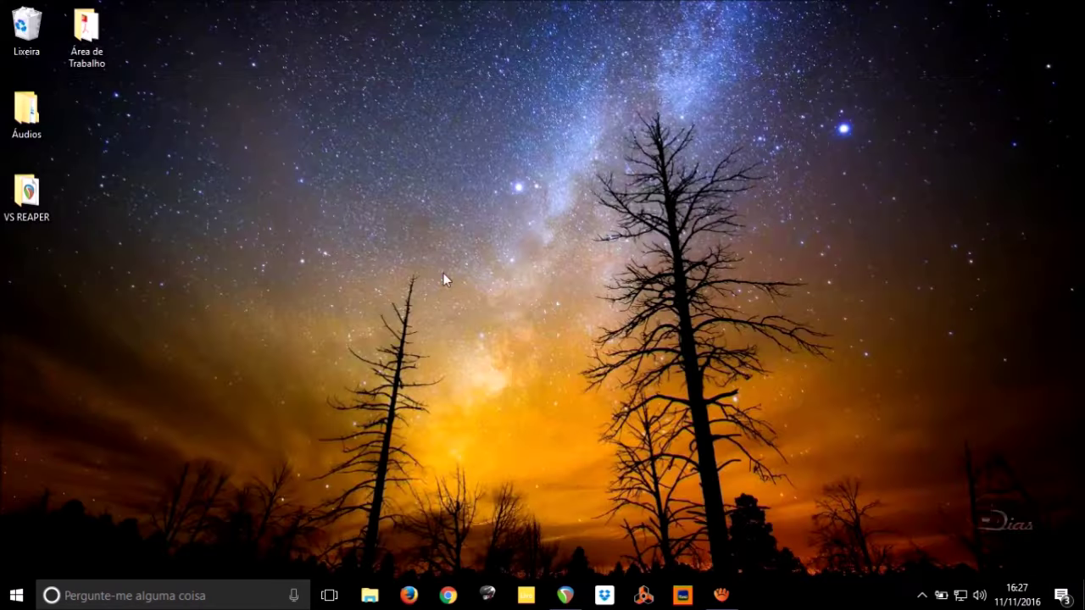
Open the saved VS REAPER folder, examine the files copied into its Audio subfolder, and close the folder window.
{"action": "double_click", "coordinate": [28, 194]}
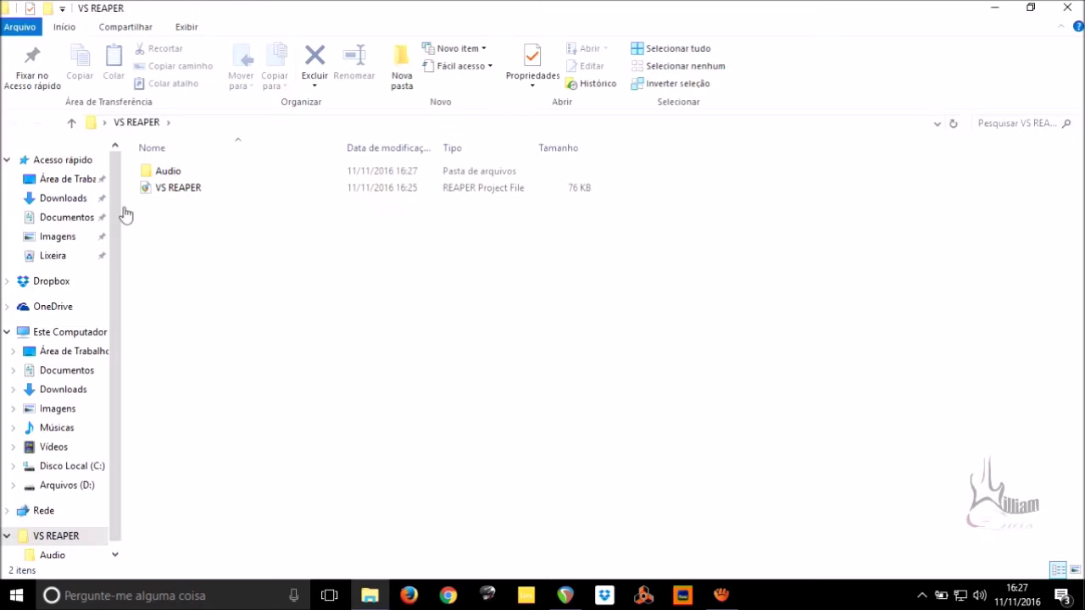
{"action": "left_click", "coordinate": [172, 173]}
{"action": "double_click", "coordinate": [172, 173]}
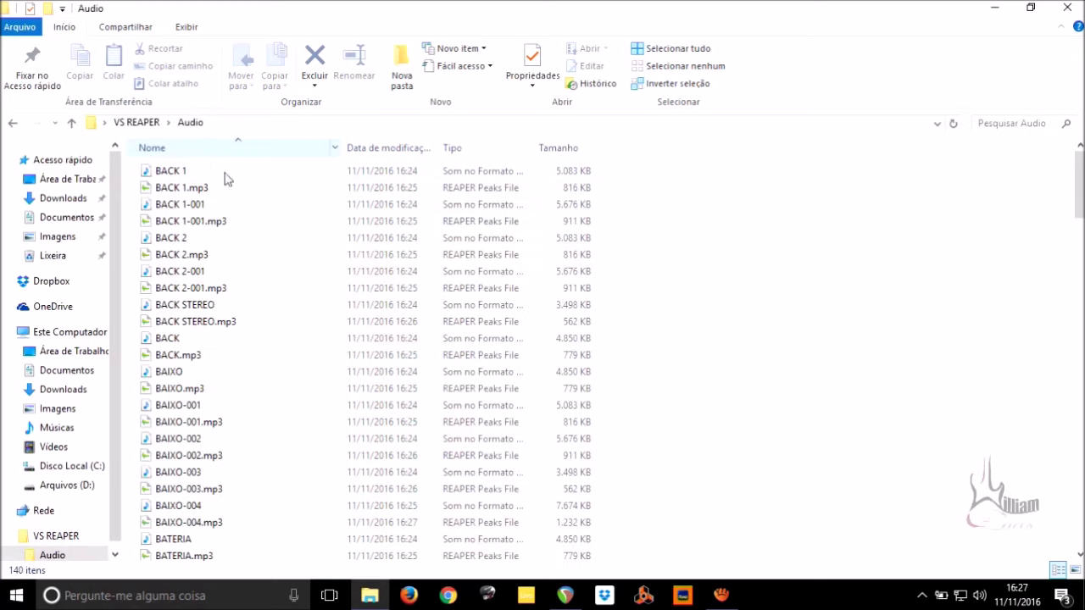
{"action": "scroll", "coordinate": [363, 254], "scroll_direction": "down", "scroll_amount": 15}
{"action": "scroll", "coordinate": [363, 255], "scroll_direction": "down", "scroll_amount": 17}
{"action": "scroll", "coordinate": [363, 255], "scroll_direction": "up", "scroll_amount": 15}
{"action": "scroll", "coordinate": [364, 256], "scroll_direction": "up", "scroll_amount": 9}
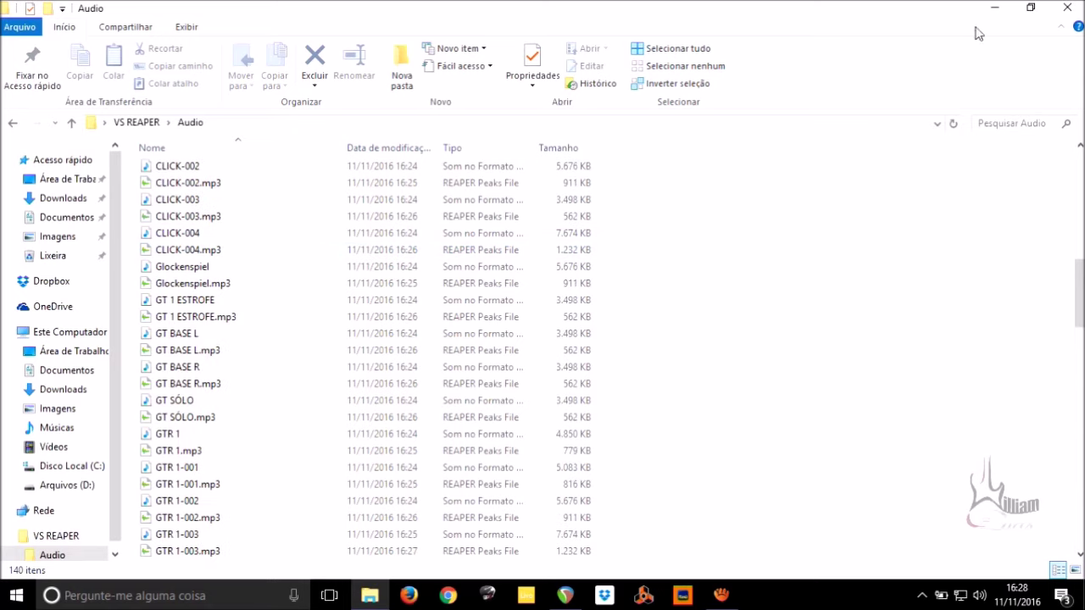
{"action": "left_click", "coordinate": [1067, 8]}
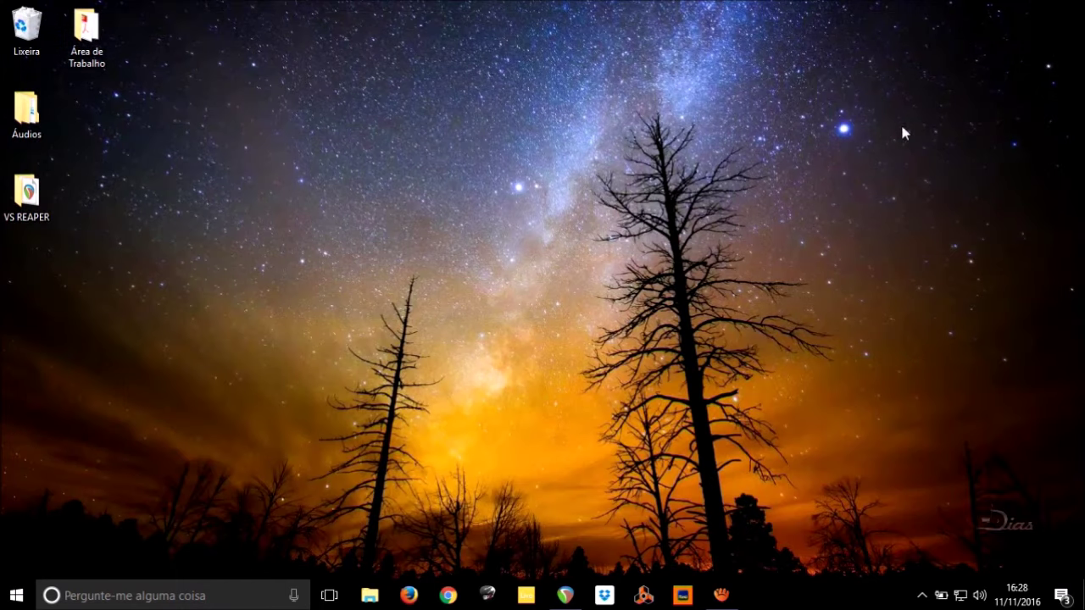
Switch back to the VS REAPER project in REAPER and select the VISUAL track.
{"action": "left_click", "coordinate": [565, 595]}
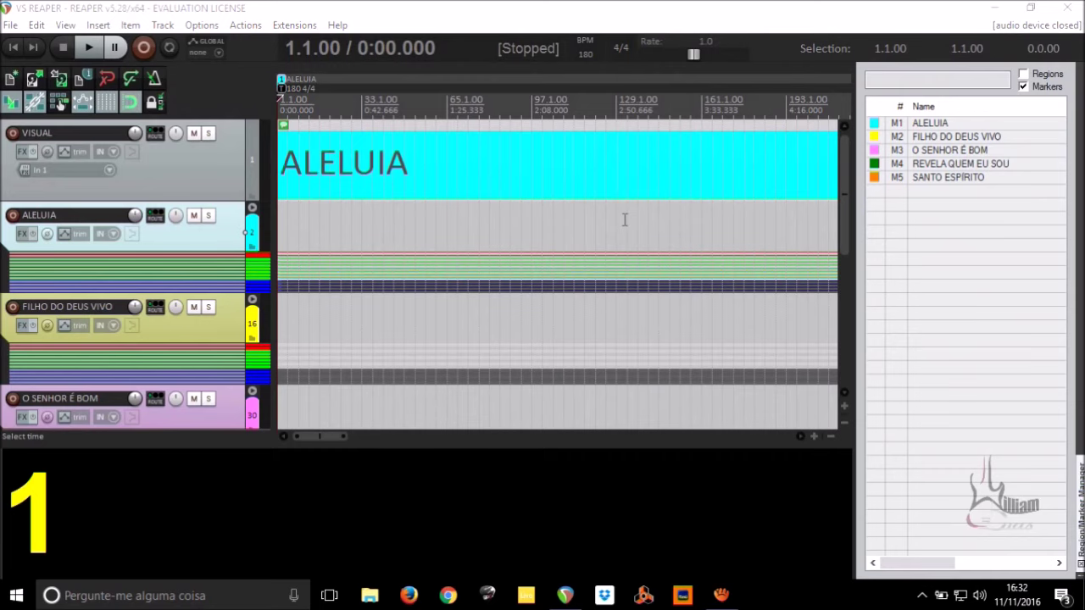
{"action": "scroll", "coordinate": [624, 220], "scroll_direction": "down", "scroll_amount": 2}
{"action": "scroll", "coordinate": [625, 221], "scroll_direction": "up", "scroll_amount": 2}
{"action": "scroll", "coordinate": [625, 221], "scroll_direction": "down", "scroll_amount": 2}
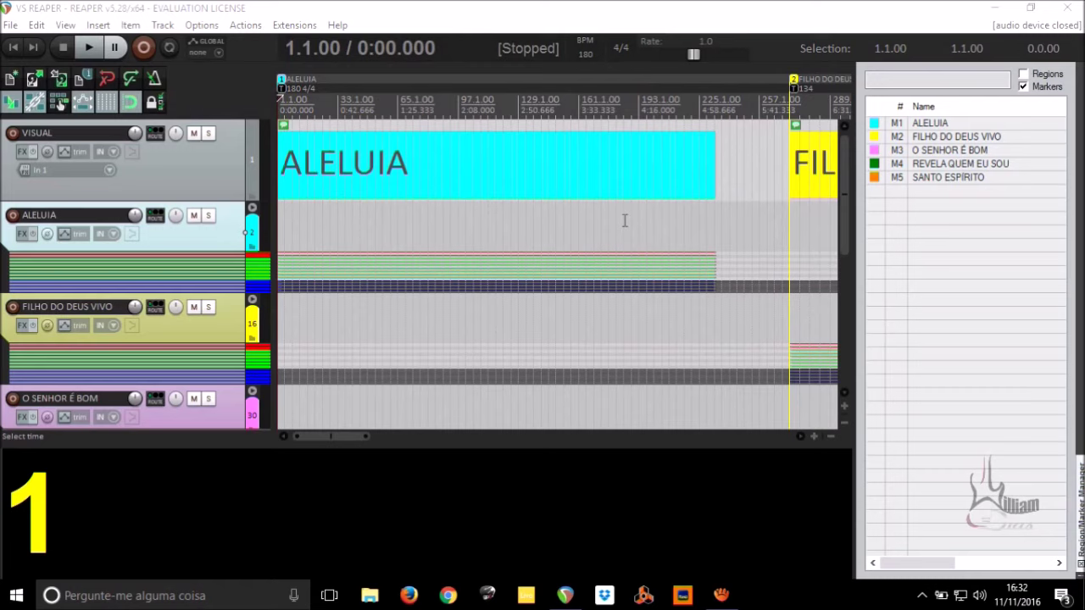
{"action": "key", "text": "ctrl"}
{"action": "left_click", "coordinate": [222, 184]}
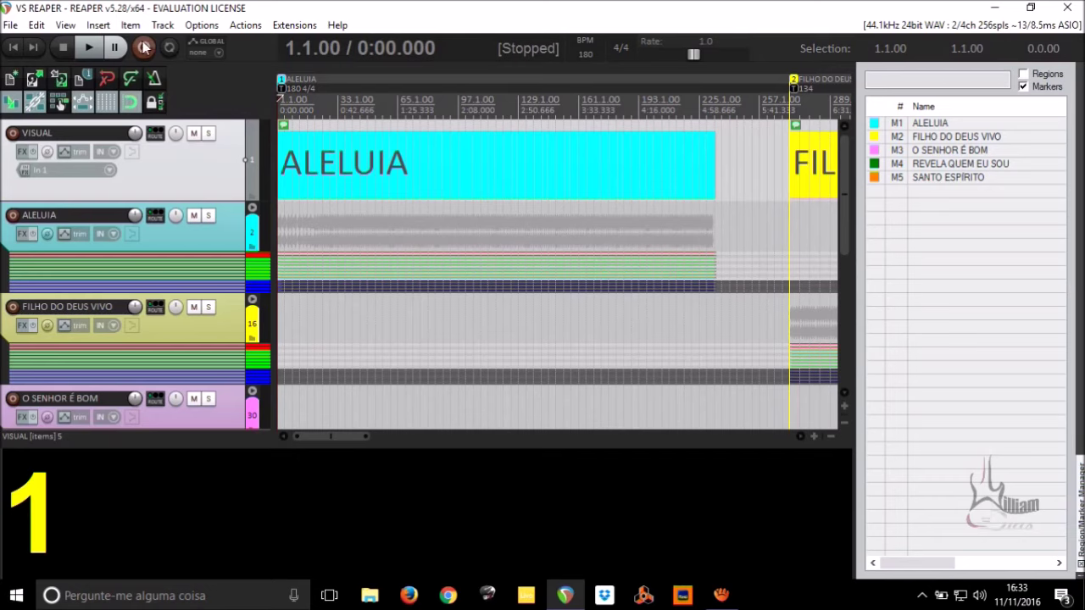
Show the Routing Matrix, undock it into a floating window, and enlarge it to fill the screen.
{"action": "left_click", "coordinate": [66, 25]}
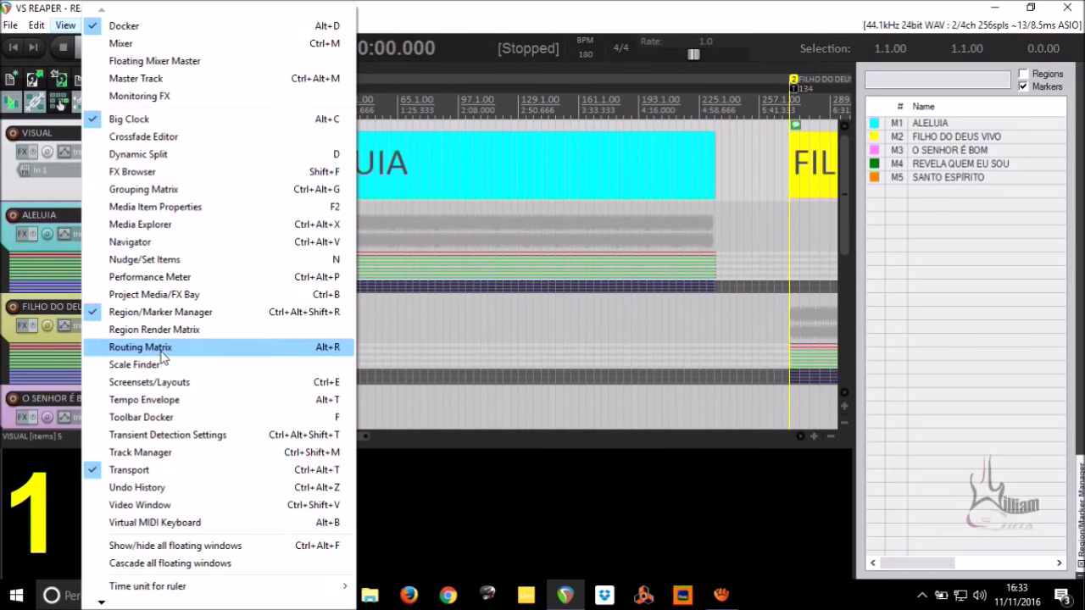
{"action": "left_click", "coordinate": [165, 356]}
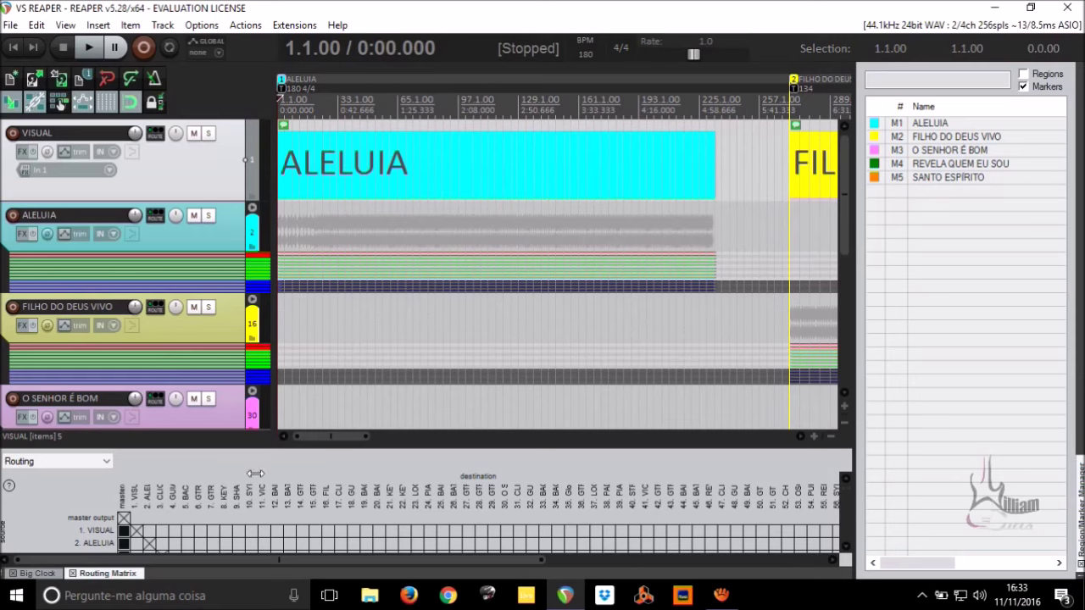
{"action": "right_click", "coordinate": [129, 575]}
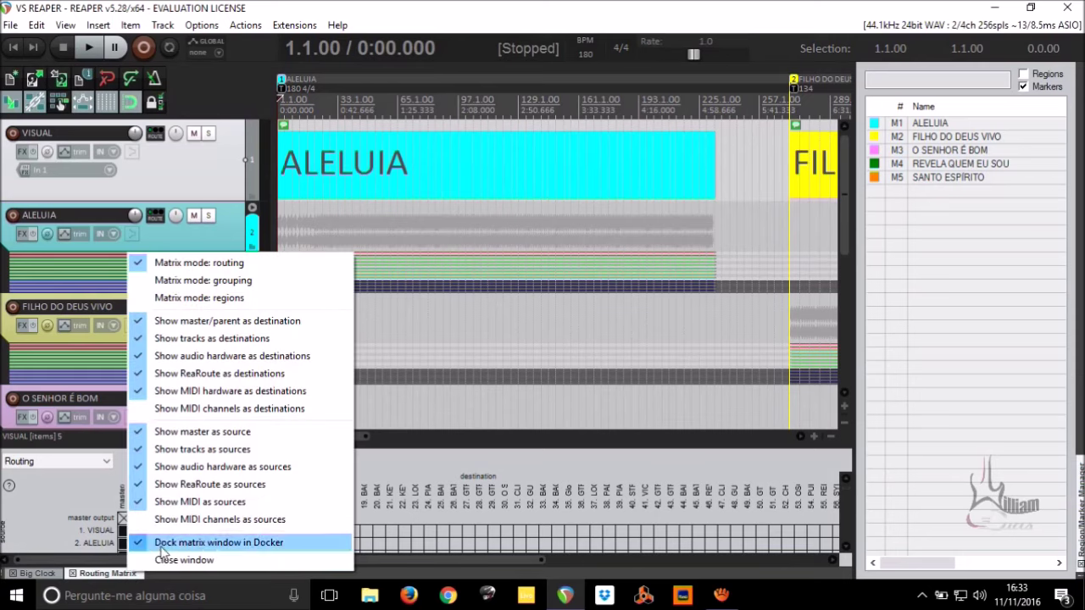
{"action": "left_click", "coordinate": [164, 545]}
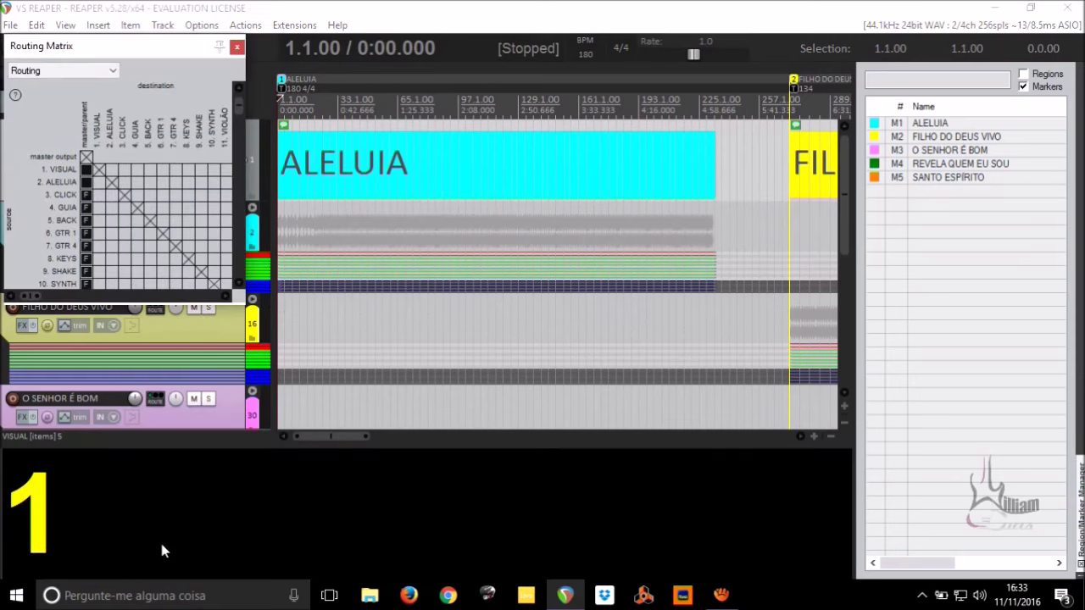
{"action": "left_click_drag", "start_coordinate": [251, 300], "coordinate": [1079, 577]}
Examine the routing matrix's source rows for all song folders and stems, down to the inputs and back.
{"action": "scroll", "coordinate": [75, 256], "scroll_direction": "down", "scroll_amount": 3}
{"action": "scroll", "coordinate": [75, 254], "scroll_direction": "up", "scroll_amount": 3}
{"action": "scroll", "coordinate": [81, 396], "scroll_direction": "down", "scroll_amount": 11}
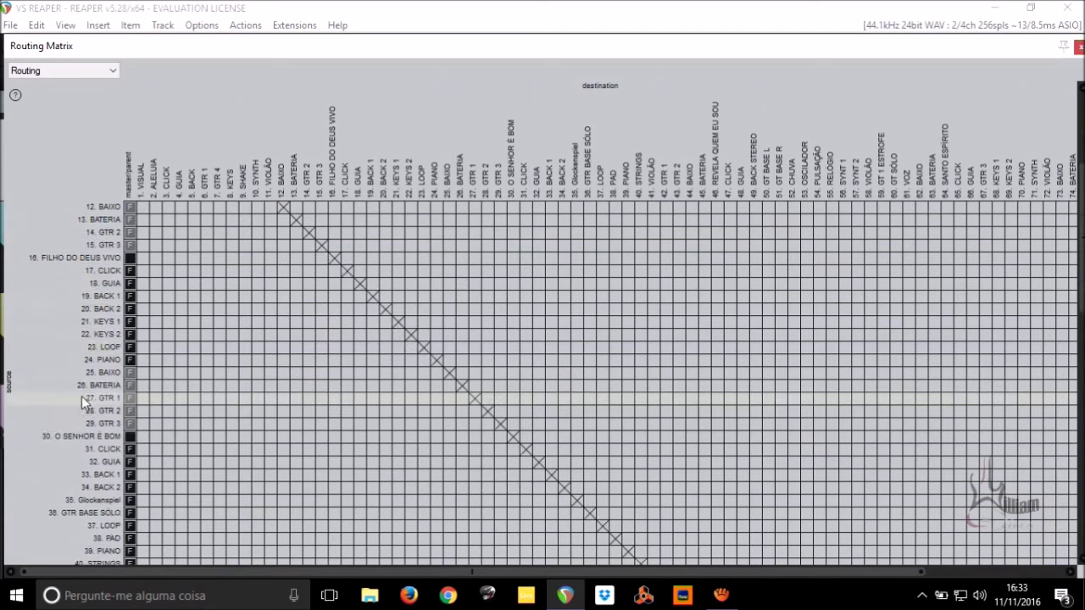
{"action": "scroll", "coordinate": [89, 477], "scroll_direction": "down", "scroll_amount": 8}
{"action": "scroll", "coordinate": [124, 514], "scroll_direction": "up", "scroll_amount": 3}
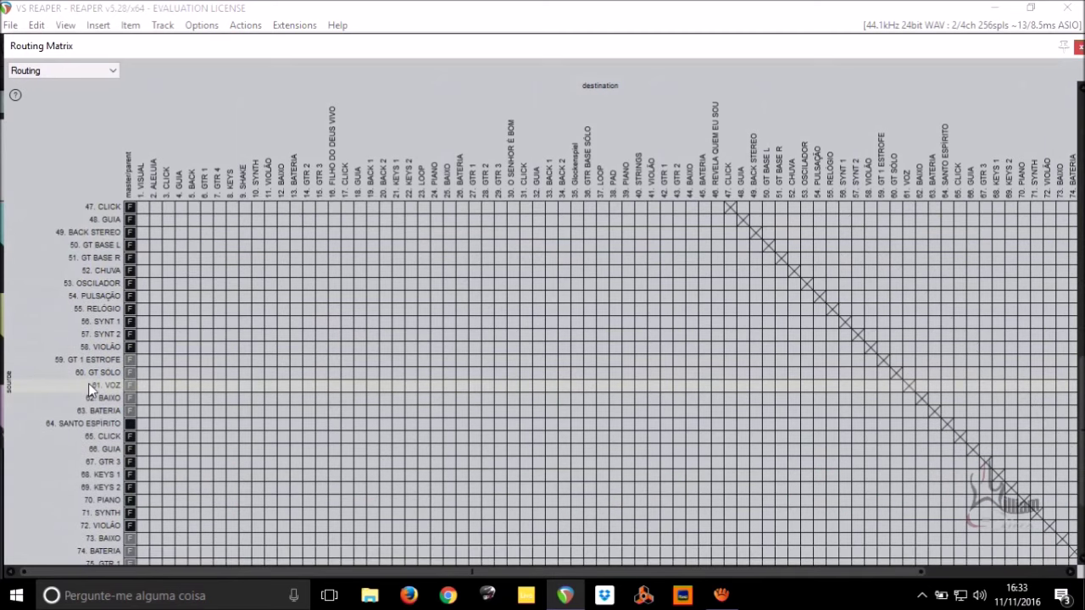
{"action": "scroll", "coordinate": [125, 519], "scroll_direction": "down", "scroll_amount": 3}
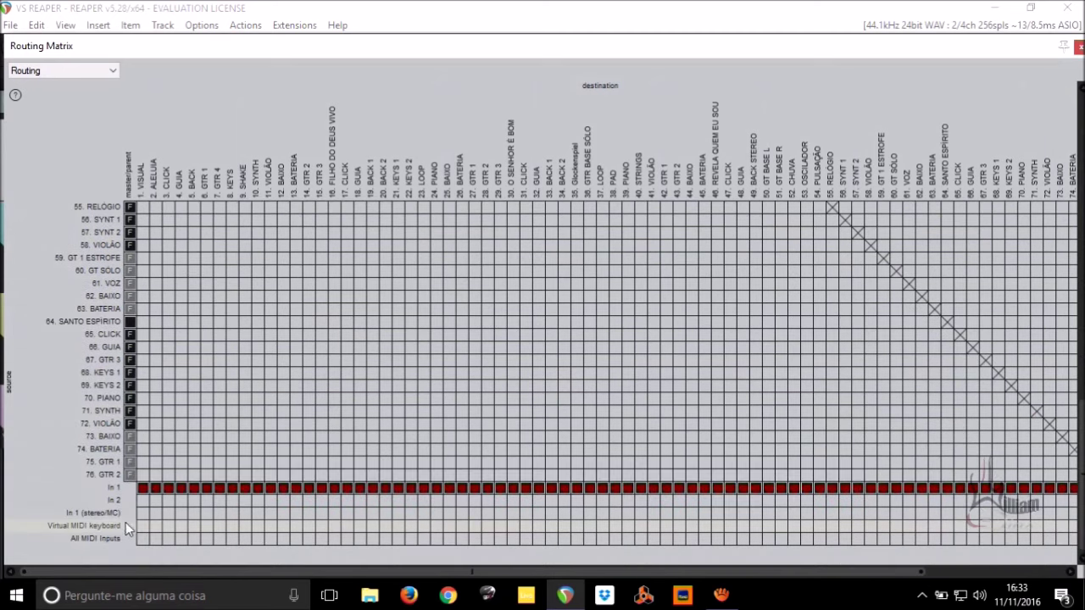
{"action": "scroll", "coordinate": [133, 474], "scroll_direction": "up", "scroll_amount": 3}
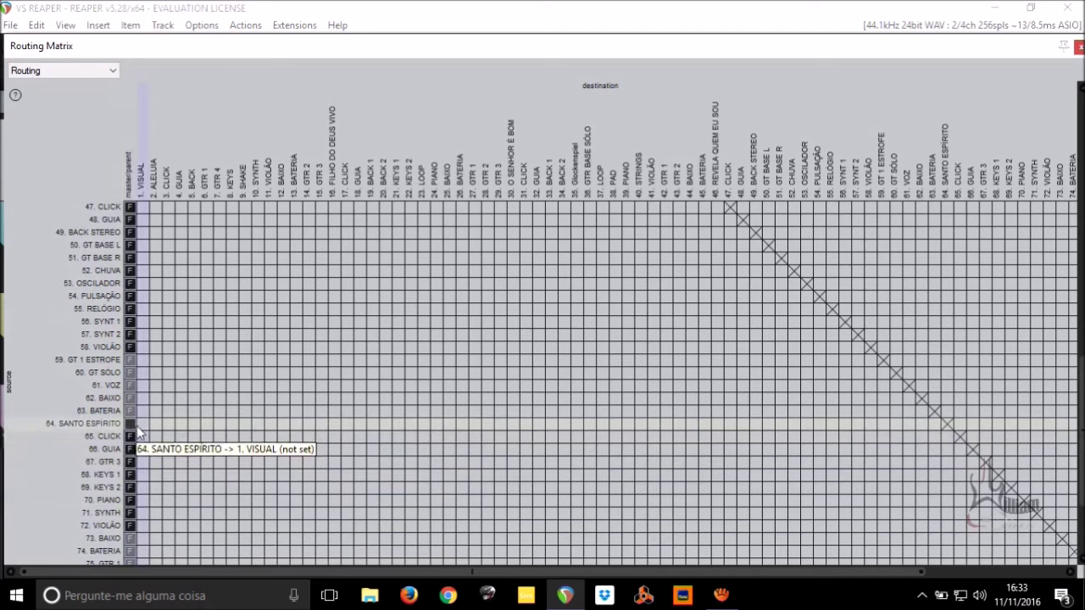
{"action": "scroll", "coordinate": [144, 247], "scroll_direction": "up", "scroll_amount": 4}
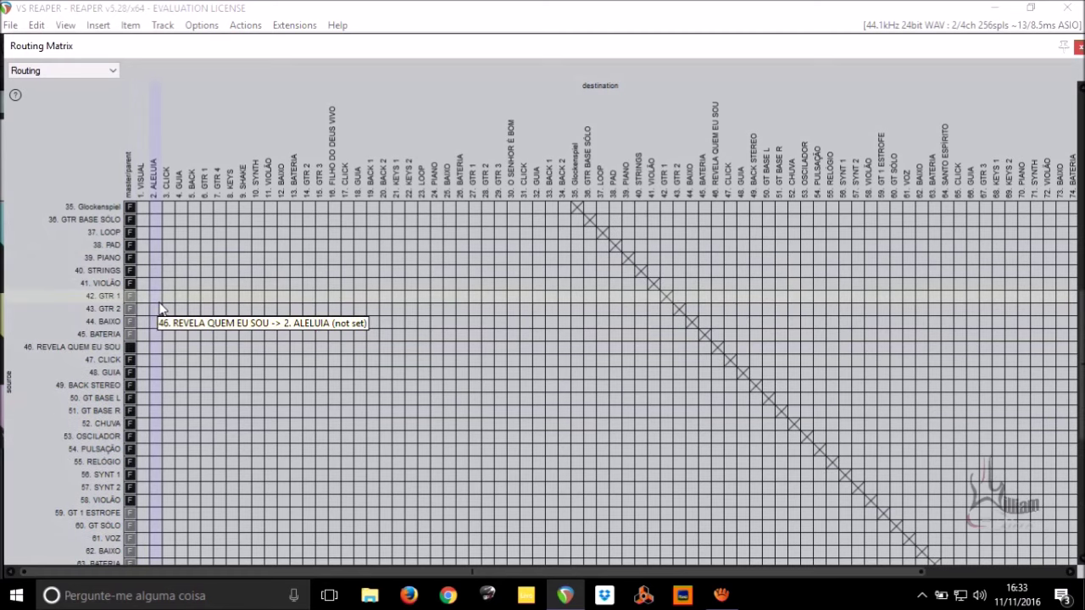
{"action": "scroll", "coordinate": [125, 349], "scroll_direction": "up", "scroll_amount": 5}
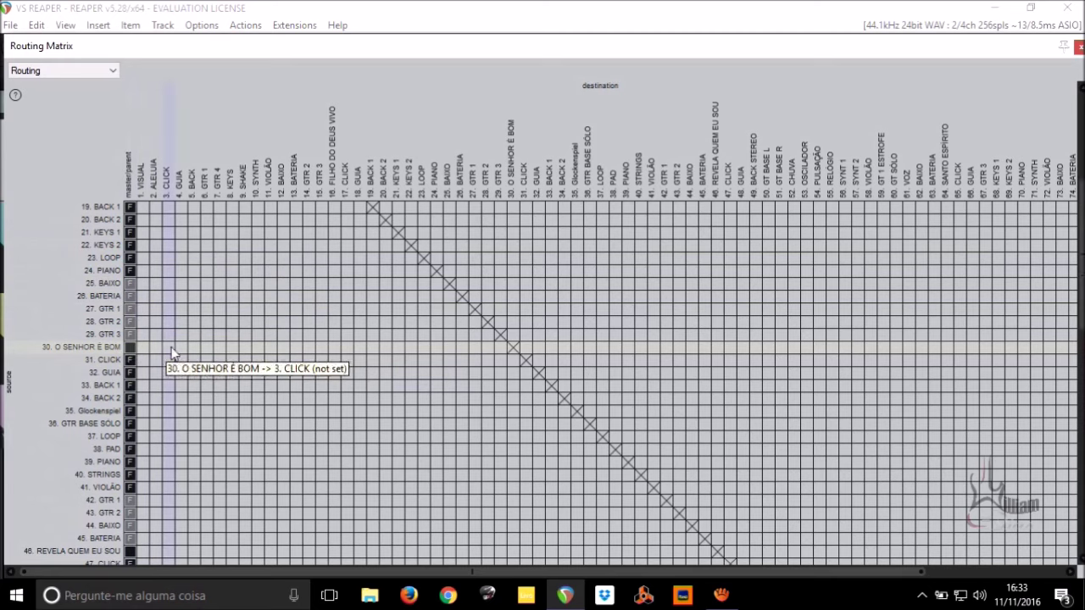
{"action": "scroll", "coordinate": [127, 356], "scroll_direction": "up", "scroll_amount": 6}
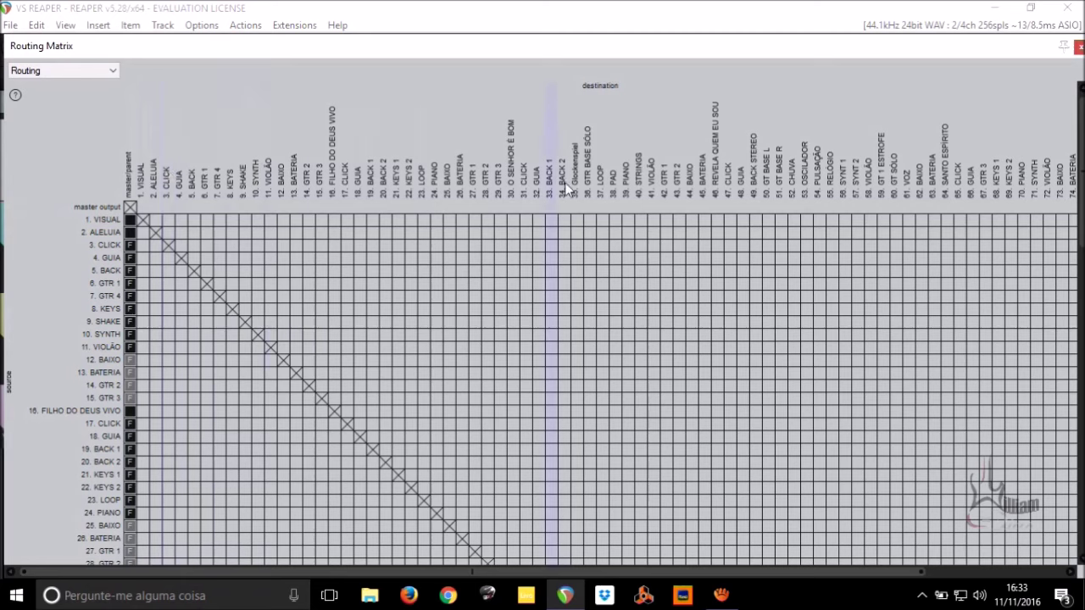
{"action": "scroll", "coordinate": [984, 172], "scroll_direction": "down", "scroll_amount": 2}
{"action": "scroll", "coordinate": [984, 171], "scroll_direction": "up", "scroll_amount": 2}
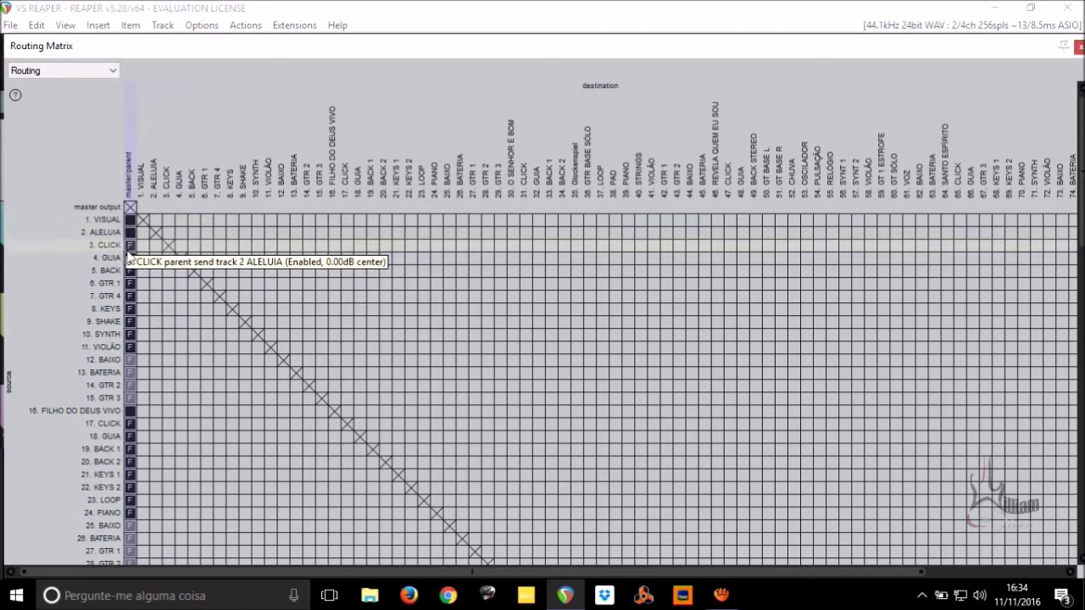
{"action": "mouse_move", "coordinate": [134, 363]}
{"action": "left_mouse_down"}
{"action": "mouse_move", "coordinate": [130, 392]}
{"action": "mouse_move", "coordinate": [131, 363]}
{"action": "mouse_move", "coordinate": [130, 383]}
{"action": "left_mouse_up"}
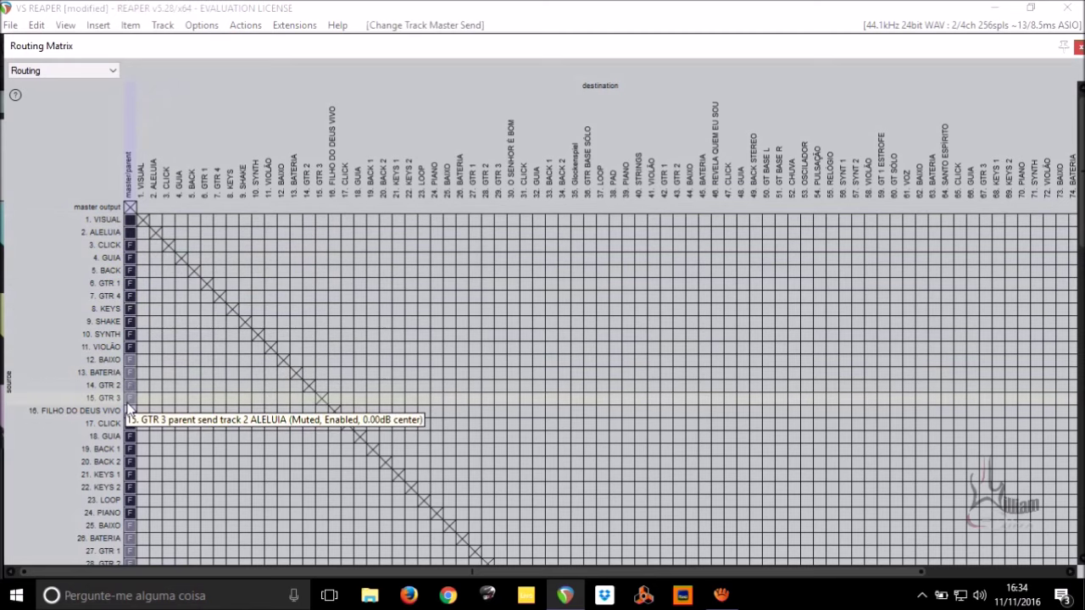
{"action": "left_click", "coordinate": [131, 410]}
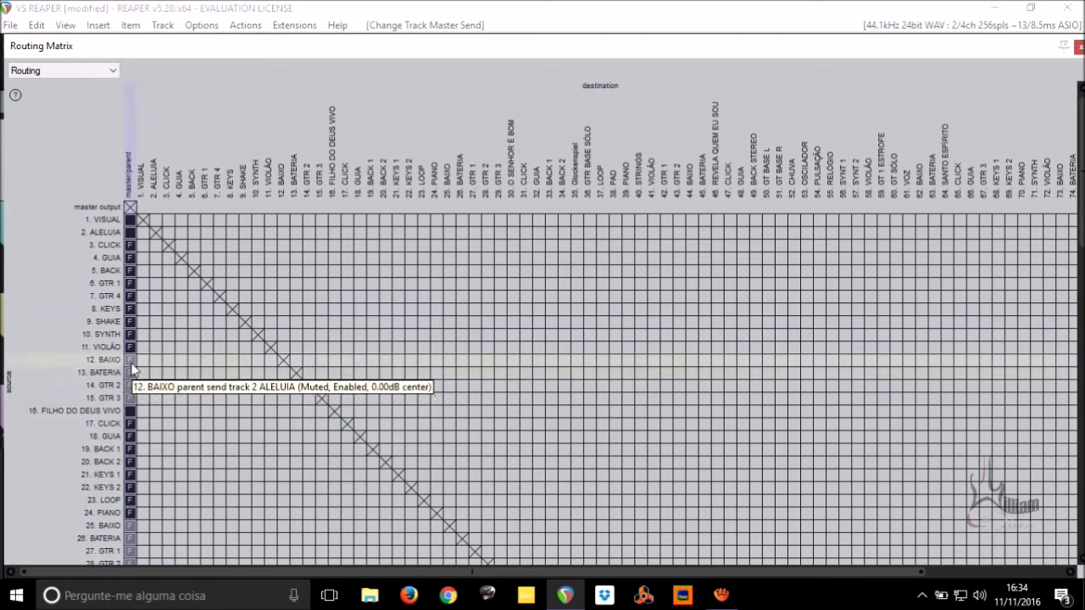
{"action": "scroll", "coordinate": [131, 366], "scroll_direction": "down", "scroll_amount": 1}
{"action": "scroll", "coordinate": [130, 365], "scroll_direction": "up", "scroll_amount": 1}
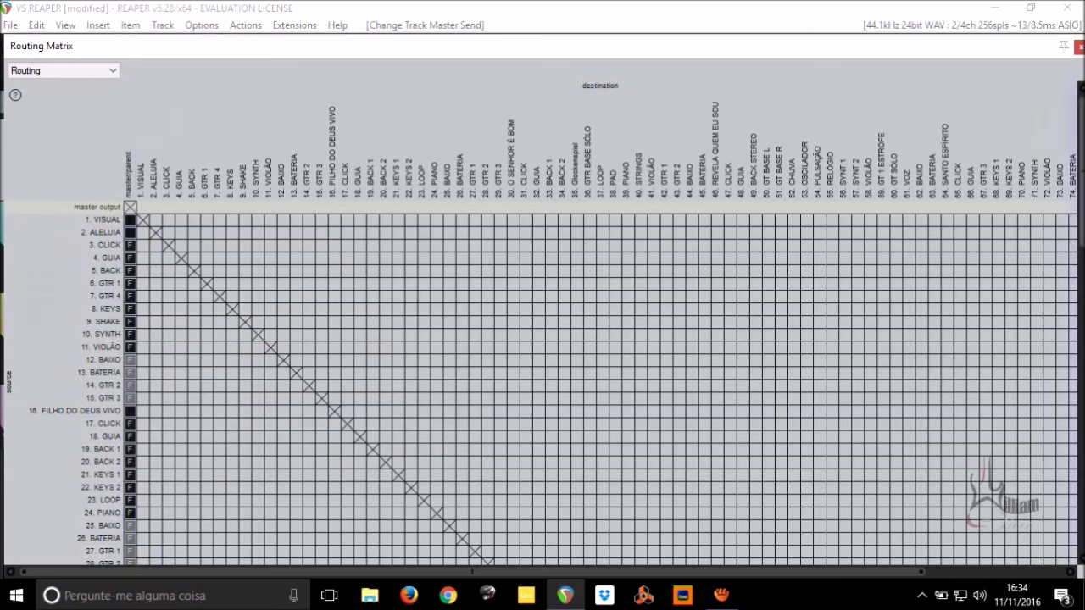
Examine the hardware output columns of the routing matrix and the master output's Out 1 (stereo/MC) assignment.
{"action": "left_click", "coordinate": [964, 573]}
{"action": "left_click", "coordinate": [965, 574]}
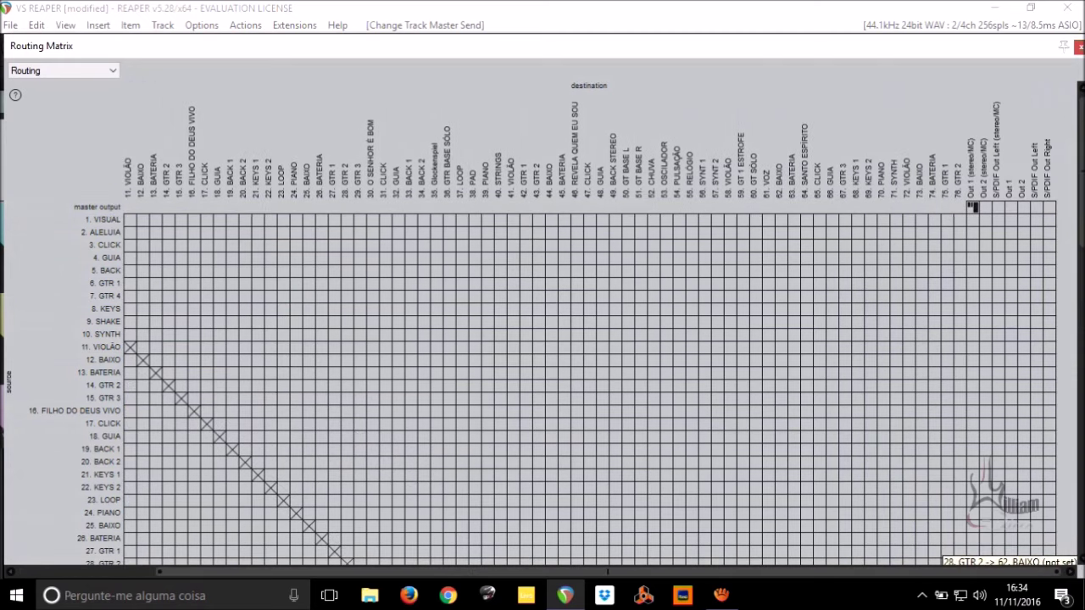
{"action": "left_click", "coordinate": [972, 207]}
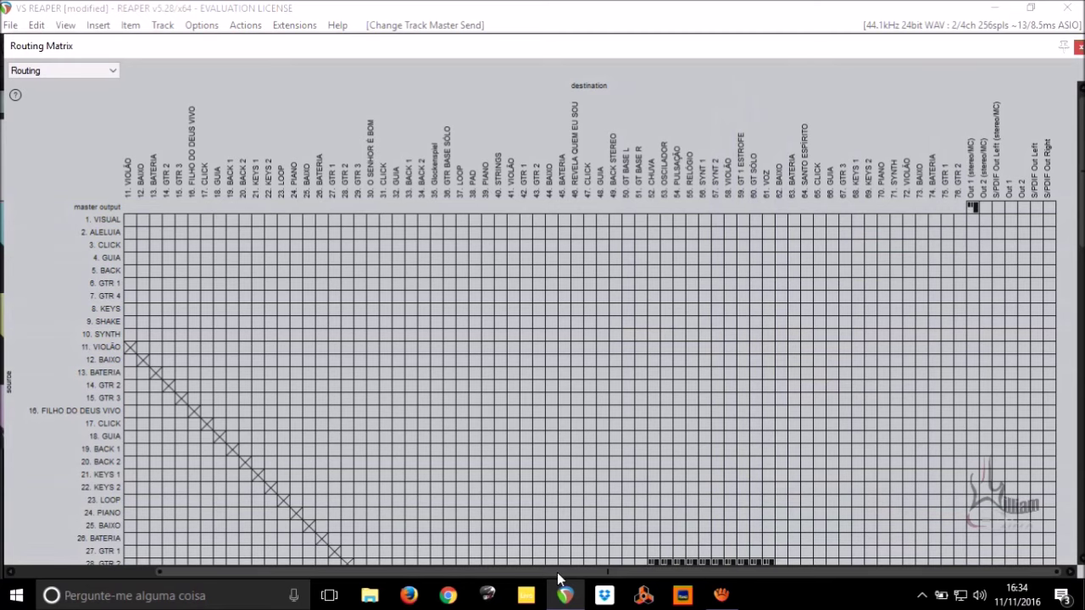
Remove the accidental sends running from the GTR 2 and GTR 3 stems of FILHO DO DEUS VIVO to other tracks.
{"action": "scroll", "coordinate": [678, 509], "scroll_direction": "down", "scroll_amount": 4}
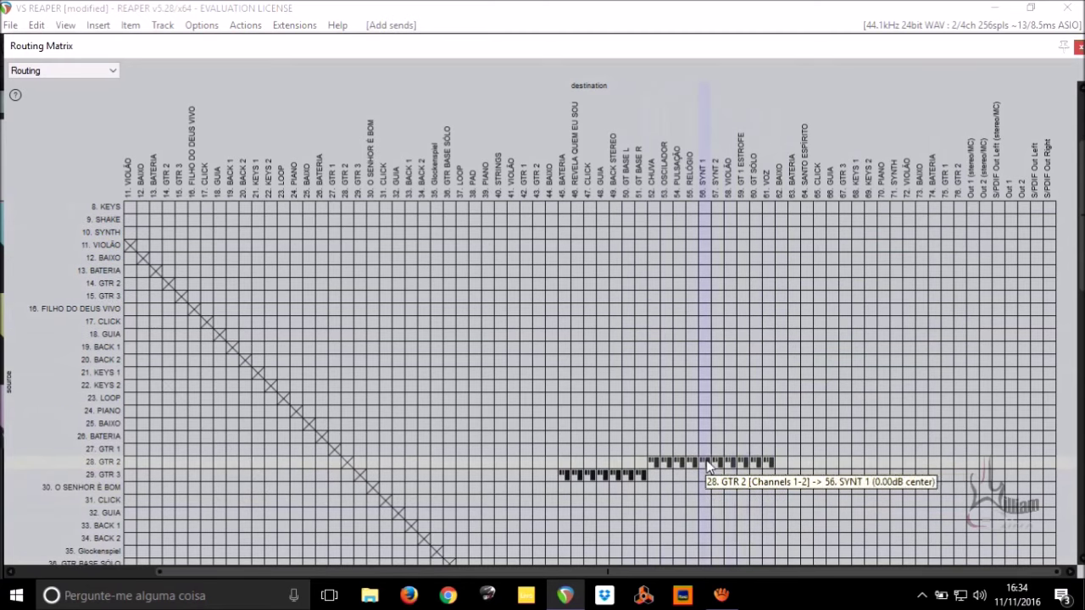
{"action": "right_click", "coordinate": [718, 467]}
{"action": "left_click", "coordinate": [952, 467]}
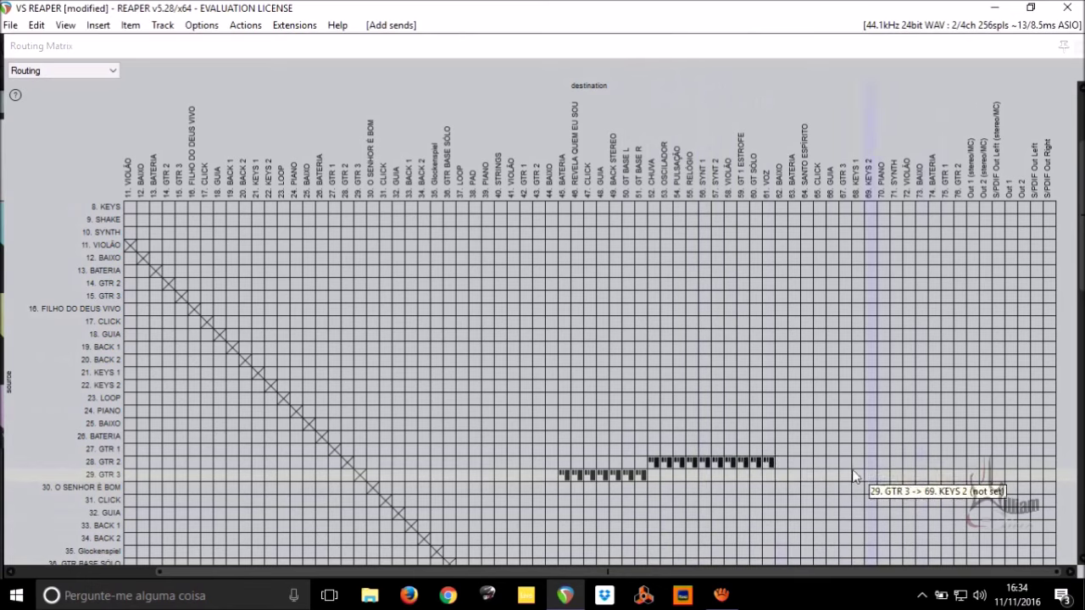
{"action": "mouse_move", "coordinate": [780, 463]}
{"action": "left_mouse_down"}
{"action": "mouse_move", "coordinate": [566, 481]}
{"action": "mouse_move", "coordinate": [648, 486]}
{"action": "left_mouse_up"}
{"action": "scroll", "coordinate": [534, 461], "scroll_direction": "up", "scroll_amount": 4}
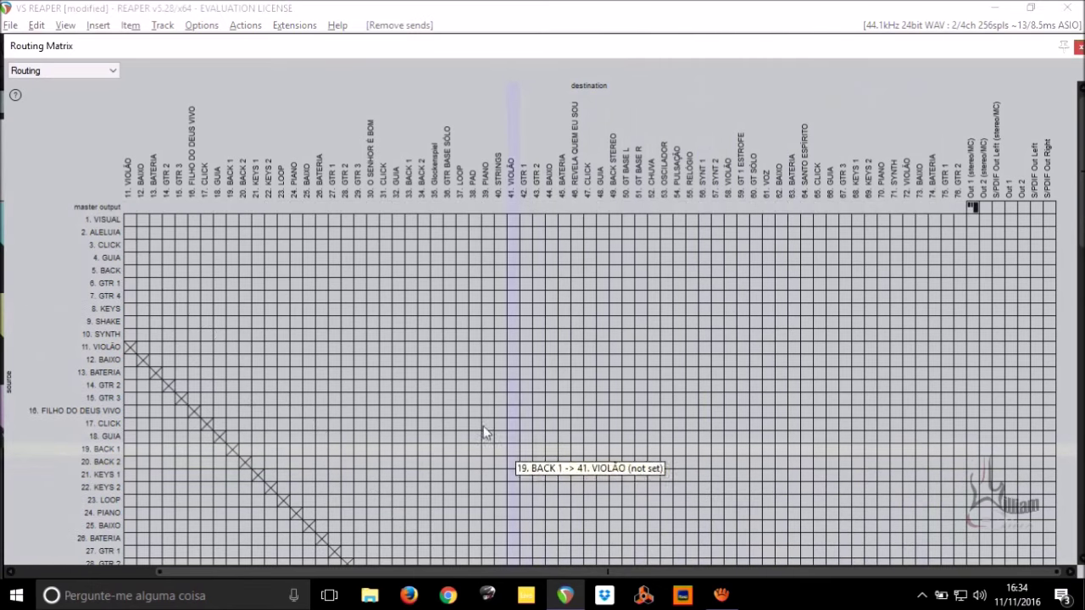
{"action": "left_click_drag", "start_coordinate": [381, 569], "coordinate": [133, 570]}
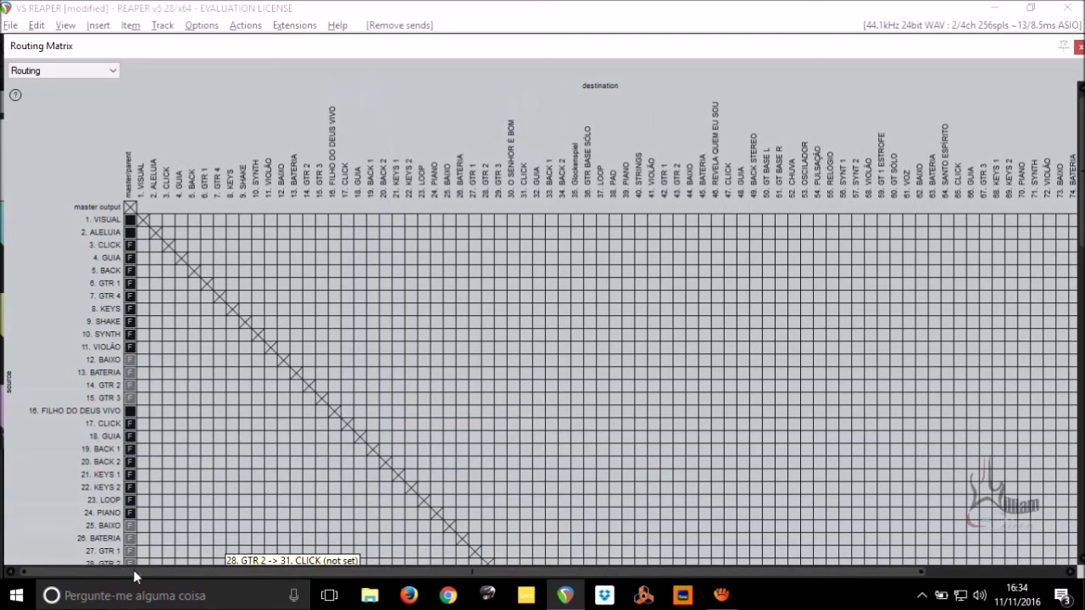
Disable the parent sends of the CLICK and GUIA tracks in ALELUIA and FILHO DO DEUS VIVO.
{"action": "left_click", "coordinate": [129, 245]}
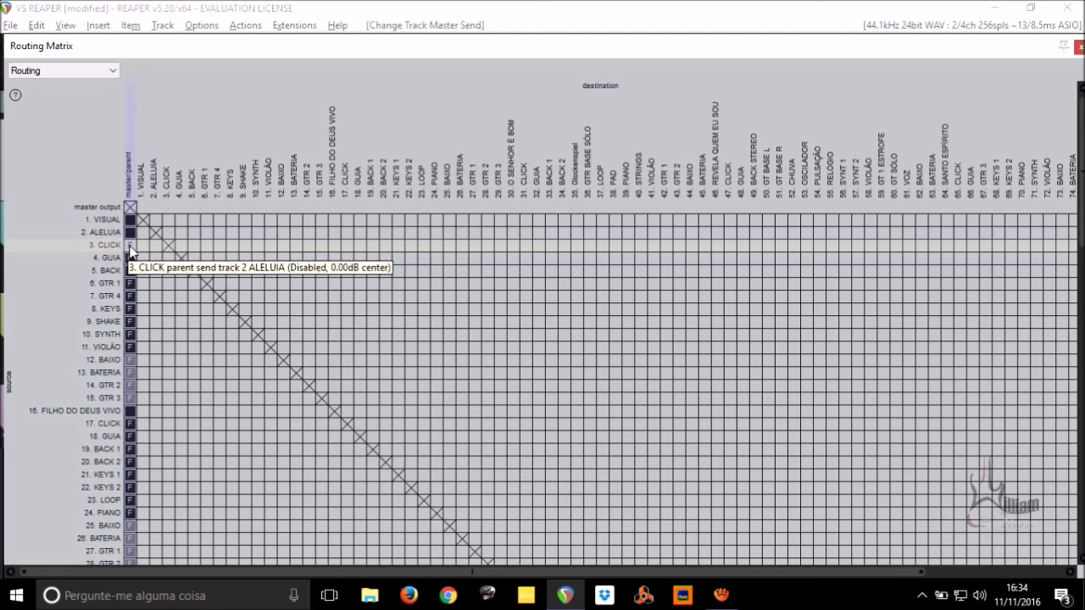
{"action": "left_click", "coordinate": [130, 258]}
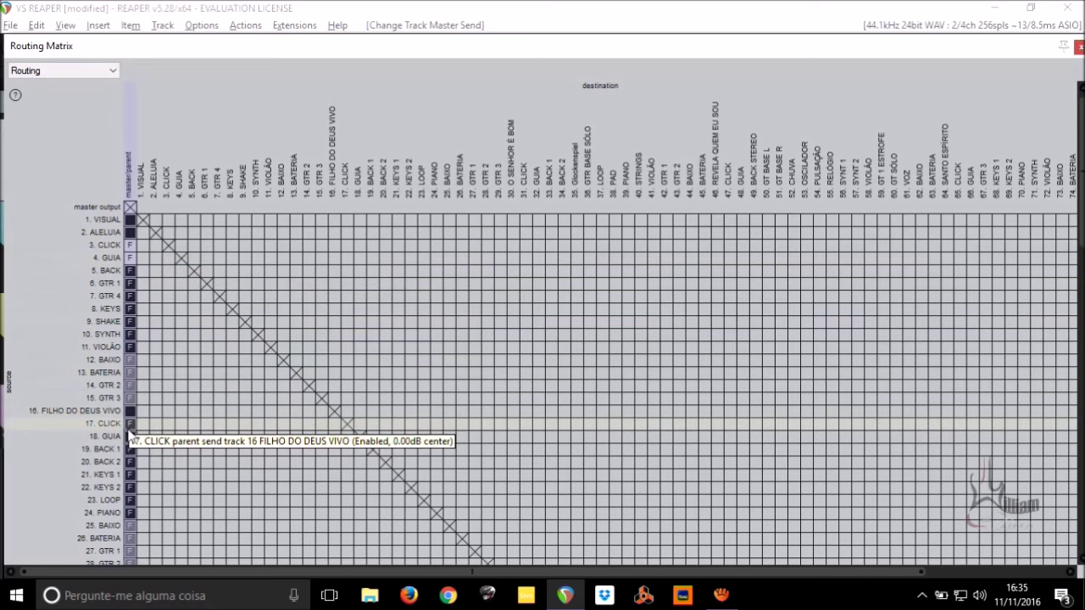
{"action": "left_click", "coordinate": [130, 424]}
{"action": "left_click", "coordinate": [130, 436]}
Disable the parent sends of the CLICK and GUIA tracks in O SENHOR É BOM and REVELA QUEM EU SOU.
{"action": "scroll", "coordinate": [129, 441], "scroll_direction": "down", "scroll_amount": 4}
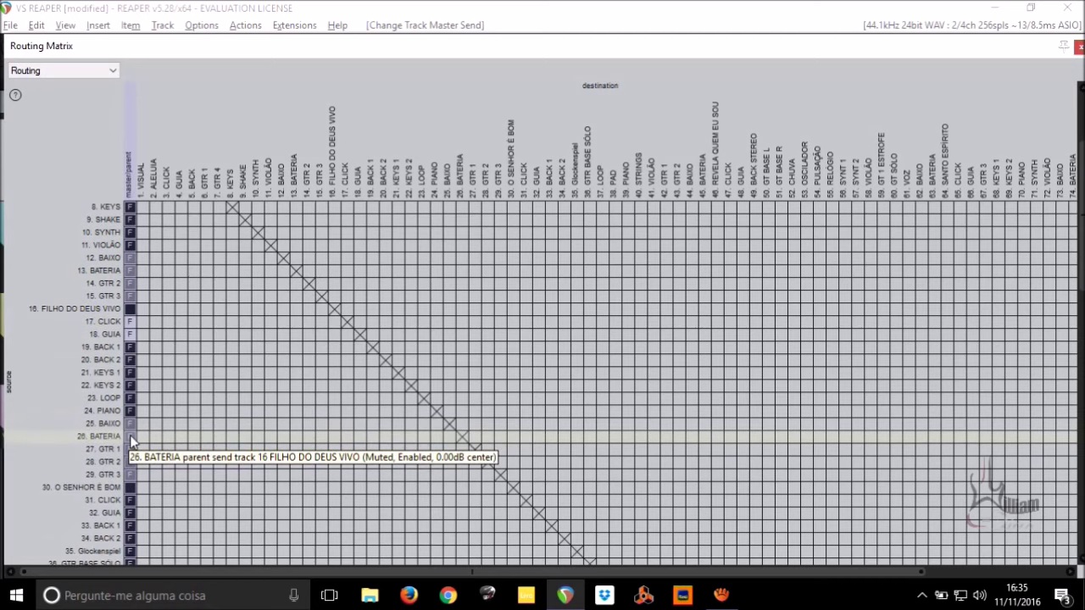
{"action": "left_click", "coordinate": [130, 451]}
{"action": "scroll", "coordinate": [130, 462], "scroll_direction": "down", "scroll_amount": 2}
{"action": "scroll", "coordinate": [129, 462], "scroll_direction": "down", "scroll_amount": 3}
{"action": "scroll", "coordinate": [138, 450], "scroll_direction": "down", "scroll_amount": 2}
{"action": "left_click", "coordinate": [131, 449]}
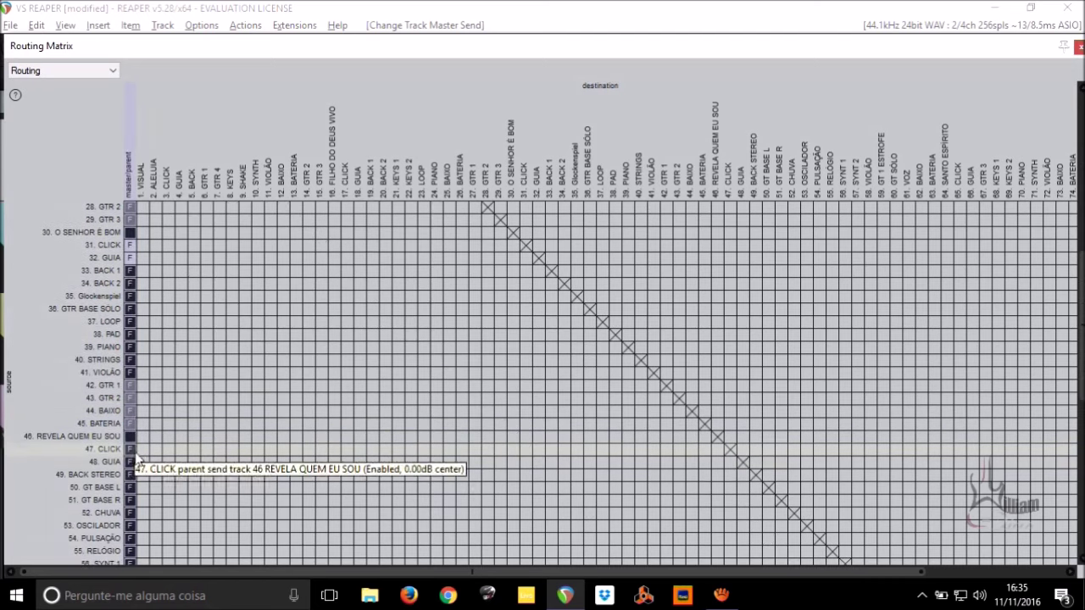
Disable the parent sends of the CLICK and GUIA tracks in SANTO ESPÍRITO.
{"action": "scroll", "coordinate": [131, 467], "scroll_direction": "down", "scroll_amount": 4}
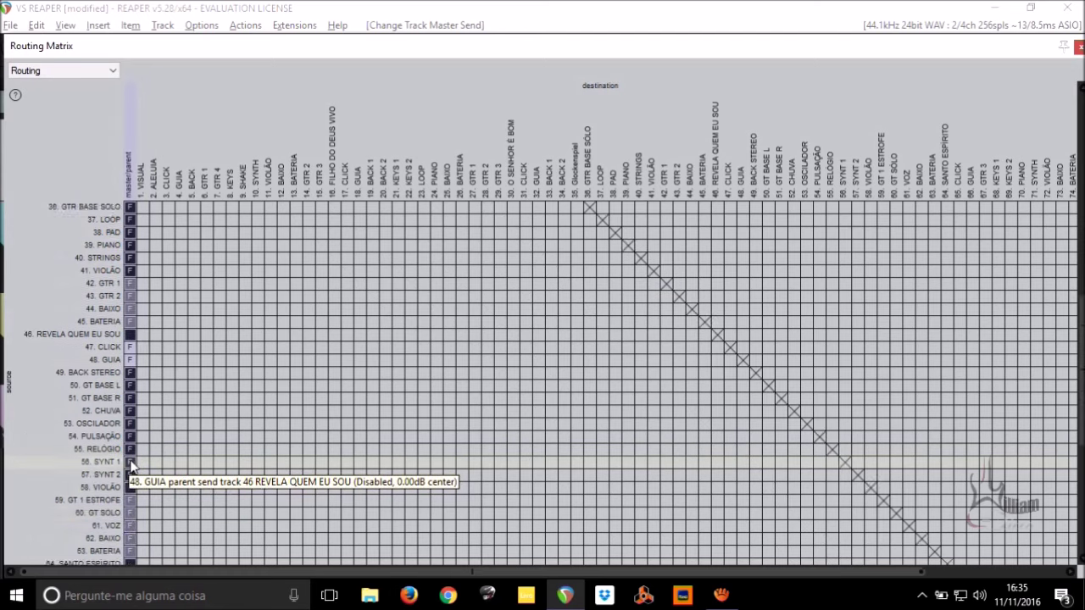
{"action": "left_click", "coordinate": [131, 423]}
{"action": "left_click", "coordinate": [131, 435]}
{"action": "scroll", "coordinate": [132, 441], "scroll_direction": "down", "scroll_amount": 2}
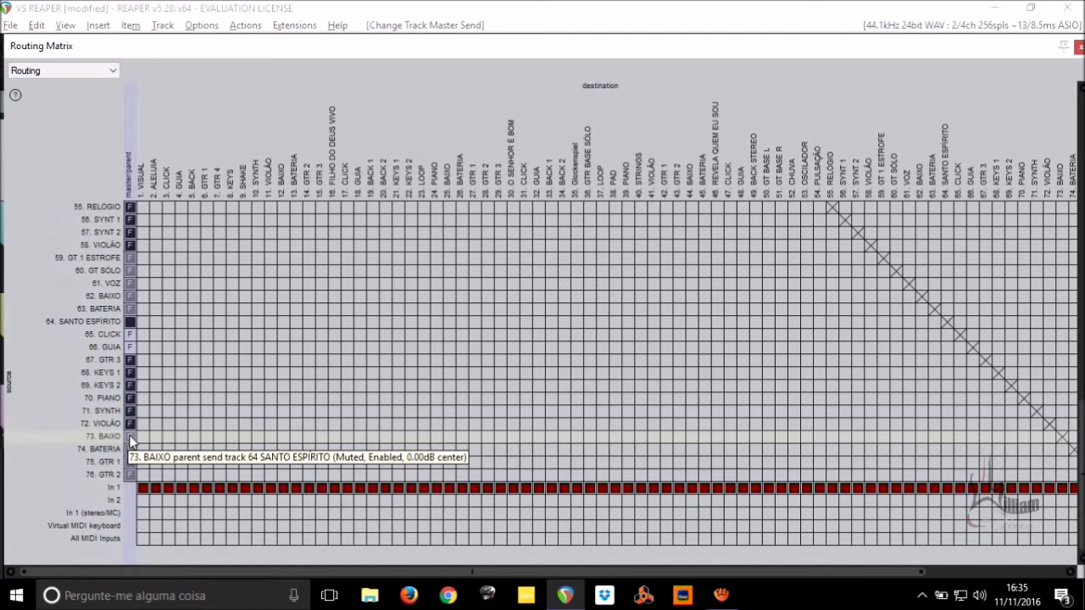
{"action": "scroll", "coordinate": [131, 440], "scroll_direction": "up", "scroll_amount": 11}
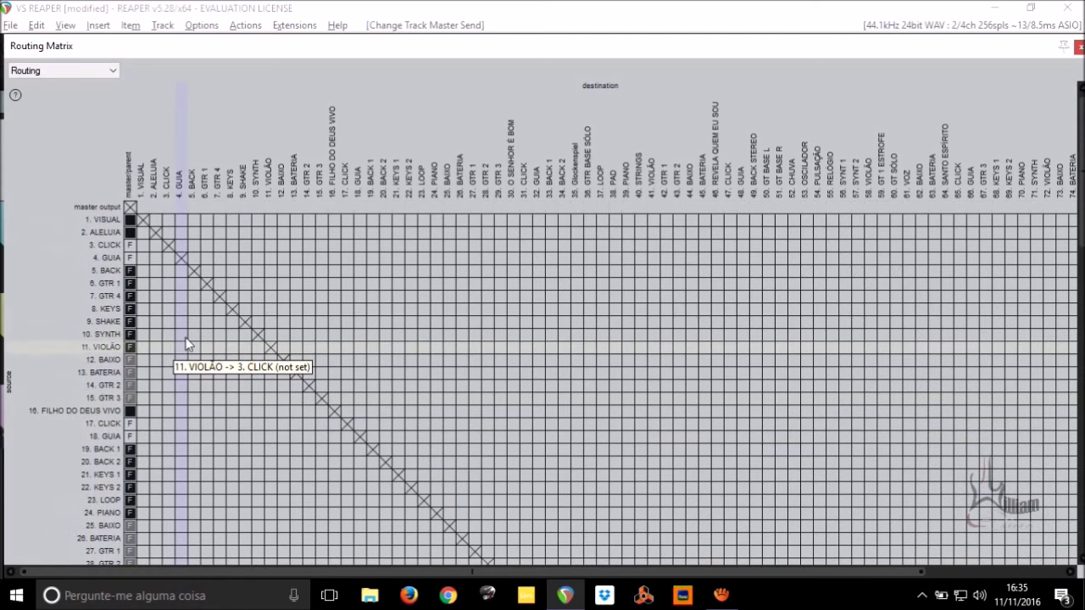
Close the routing matrix and play the start of FILHO DO DEUS VIVO to check its output without the click and guide.
{"action": "left_click", "coordinate": [1079, 46]}
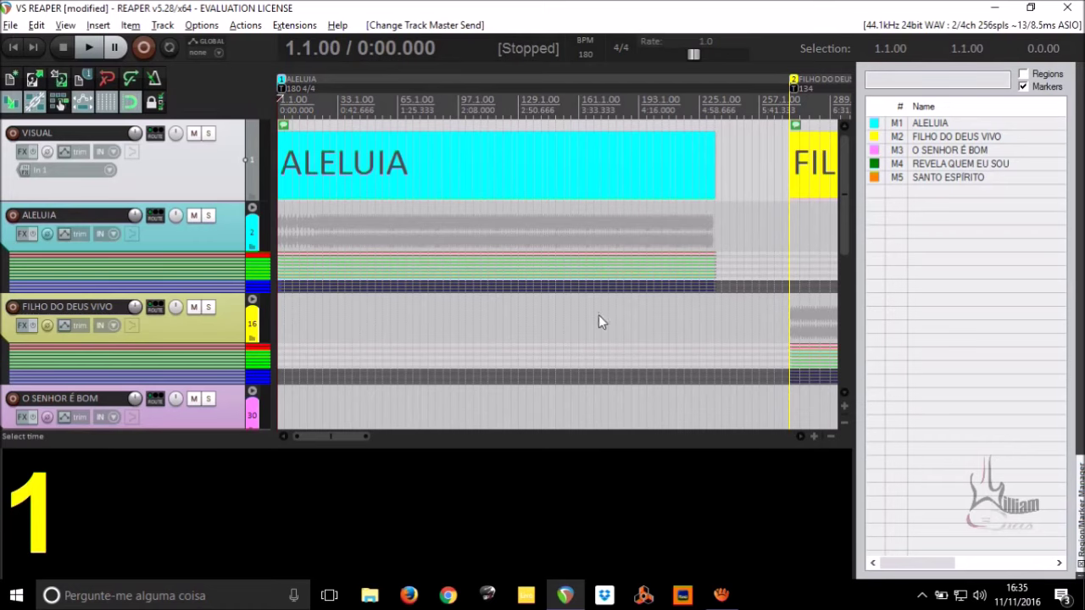
{"action": "key", "text": "2"}
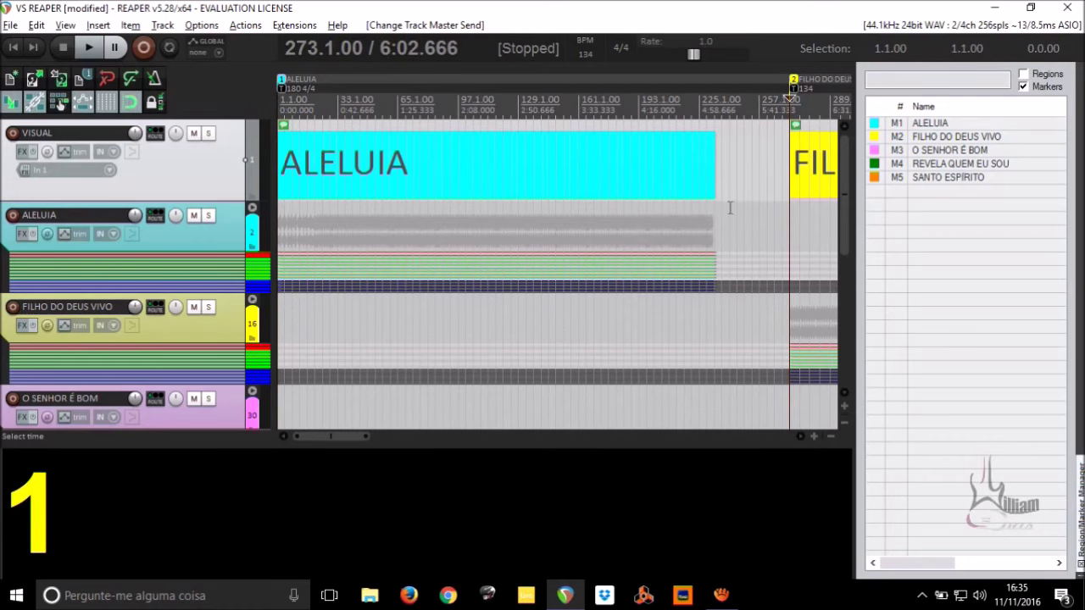
{"action": "key", "text": "space"}
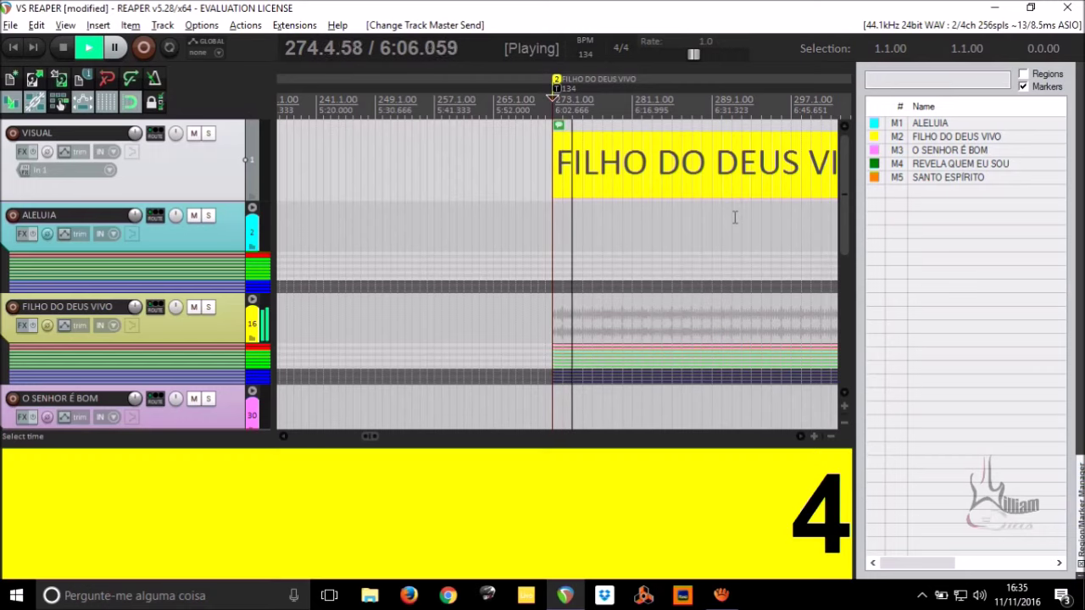
{"action": "key", "text": "space"}
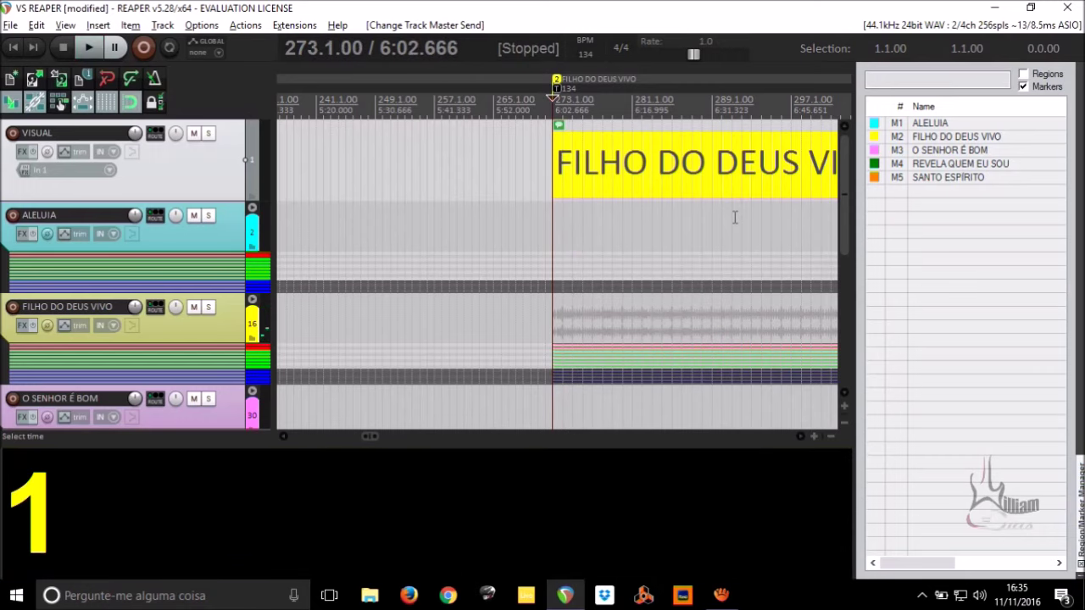
{"action": "scroll", "coordinate": [735, 217], "scroll_direction": "down", "scroll_amount": 3}
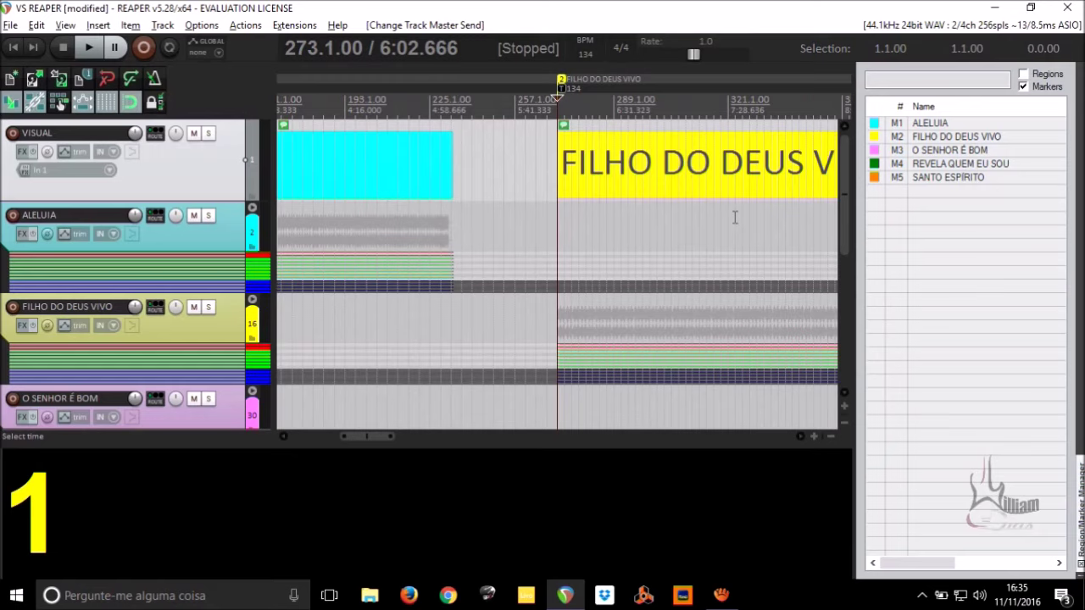
Route the CLICK tracks of ALELUIA and FILHO DO DEUS VIVO to S/PDIF Out Left and their GUIA tracks to S/PDIF Out Right.
{"action": "key", "text": "alt+r"}
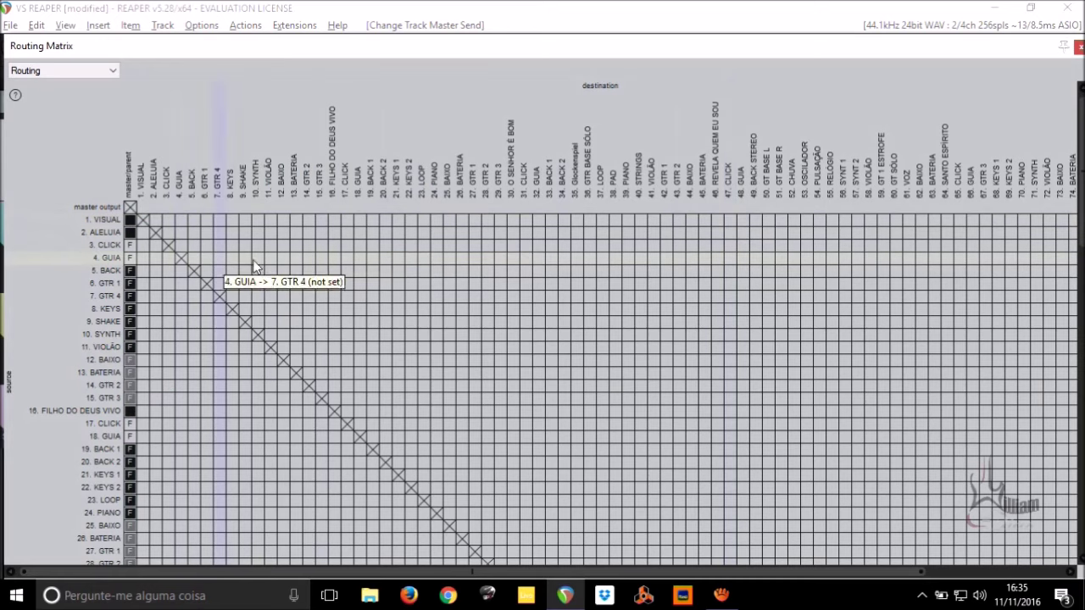
{"action": "left_click_drag", "start_coordinate": [494, 574], "coordinate": [831, 592]}
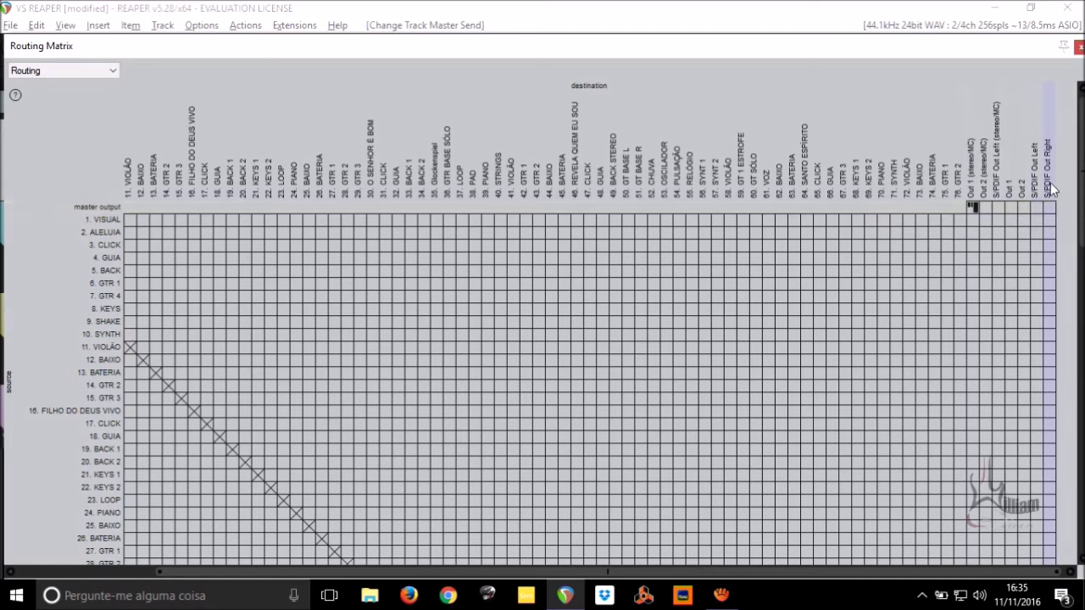
{"action": "left_click", "coordinate": [1036, 245]}
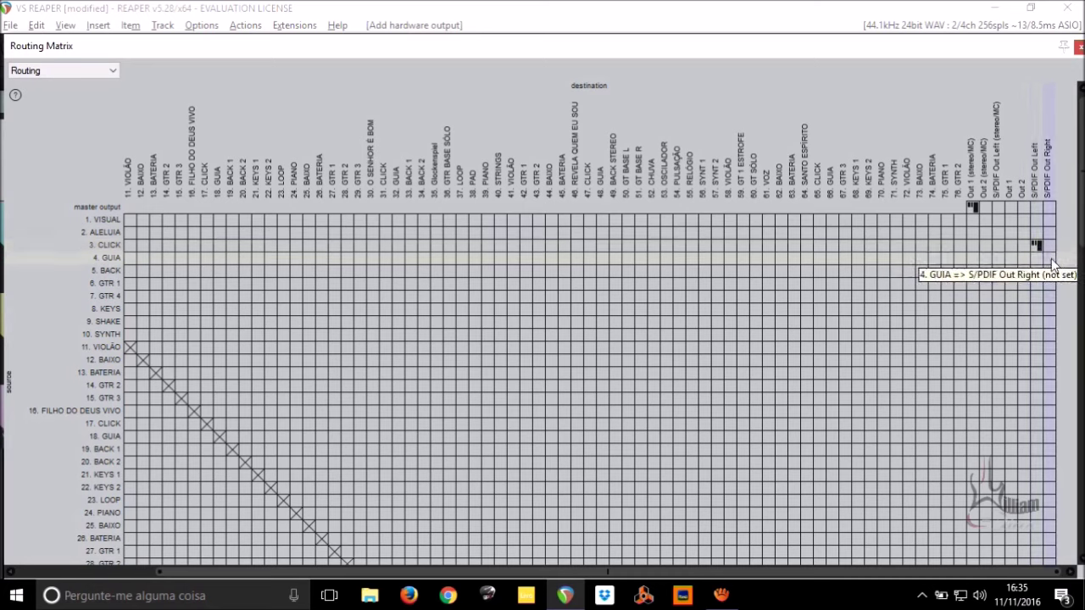
{"action": "left_click", "coordinate": [1049, 258]}
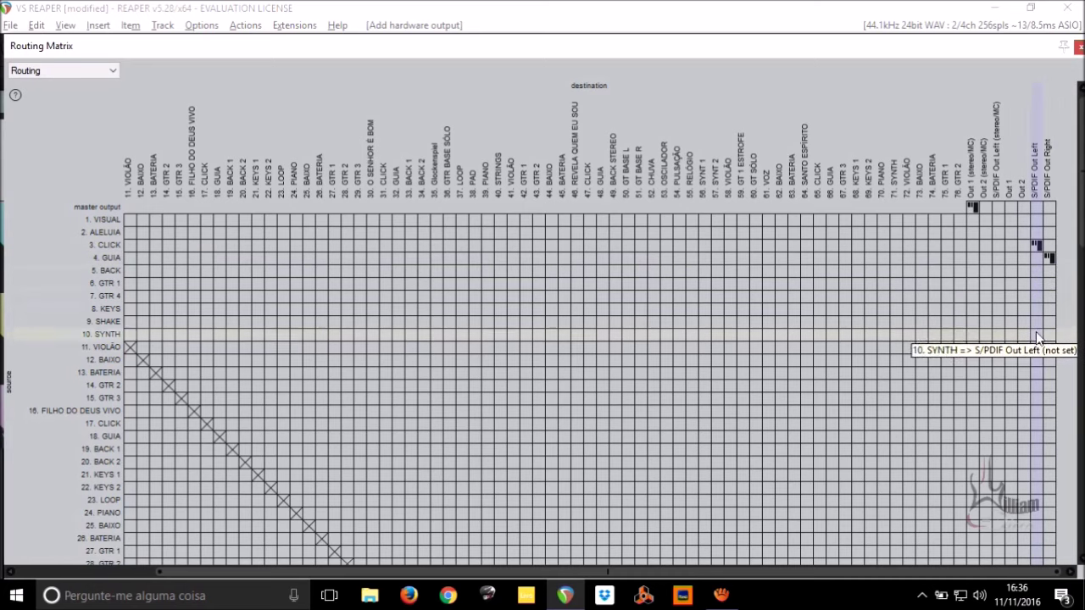
{"action": "left_click", "coordinate": [1040, 427]}
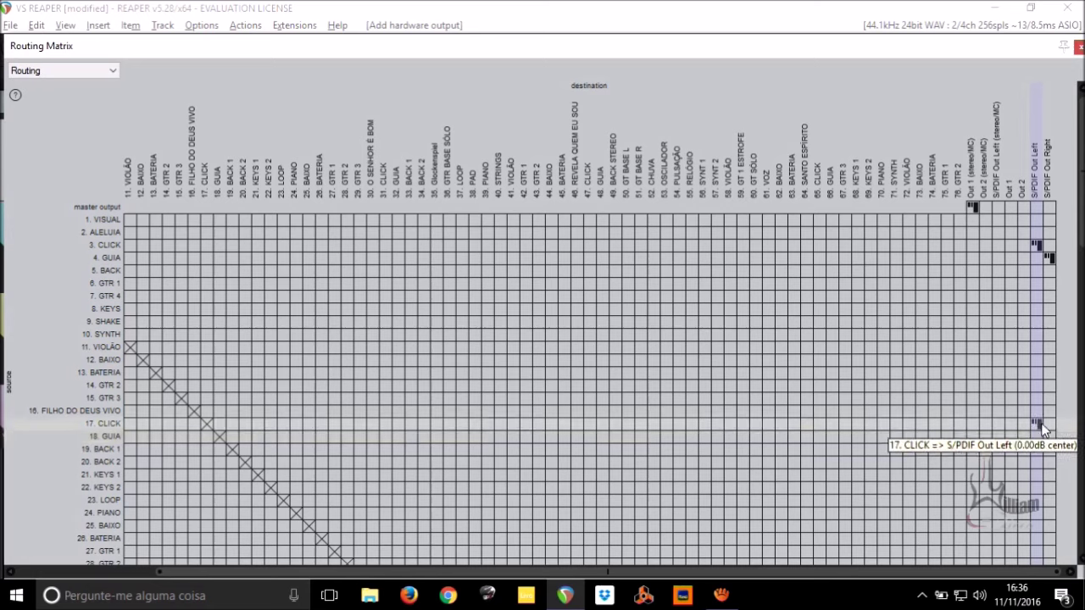
{"action": "left_click", "coordinate": [1049, 435]}
Route the CLICK tracks of O SENHOR É BOM and REVELA QUEM EU SOU to S/PDIF Out Left and their GUIA tracks to S/PDIF Out Right.
{"action": "scroll", "coordinate": [1035, 397], "scroll_direction": "down", "scroll_amount": 3}
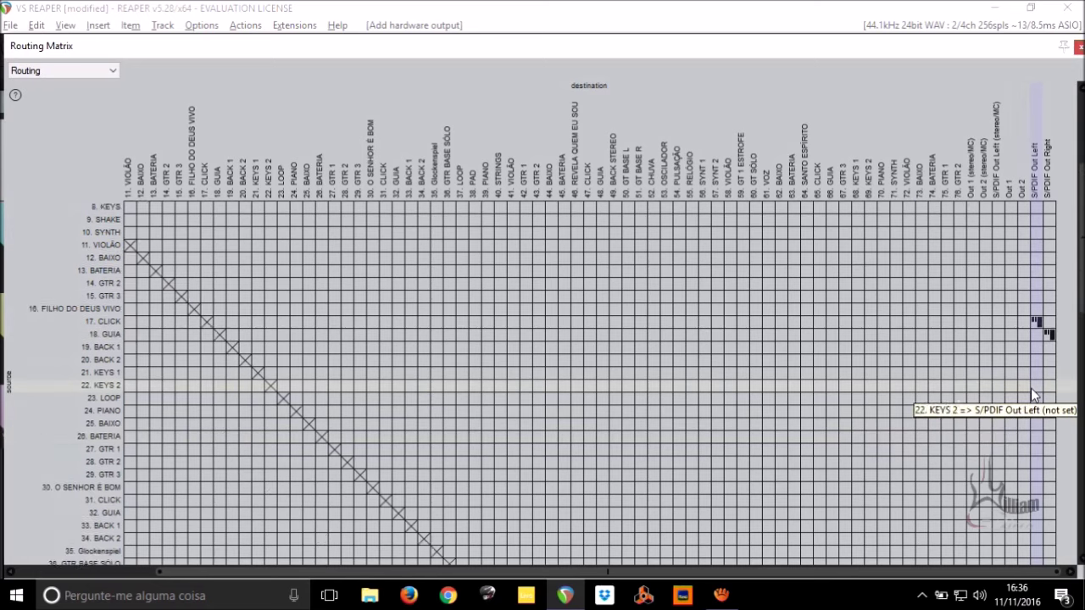
{"action": "scroll", "coordinate": [1031, 388], "scroll_direction": "down", "scroll_amount": 3}
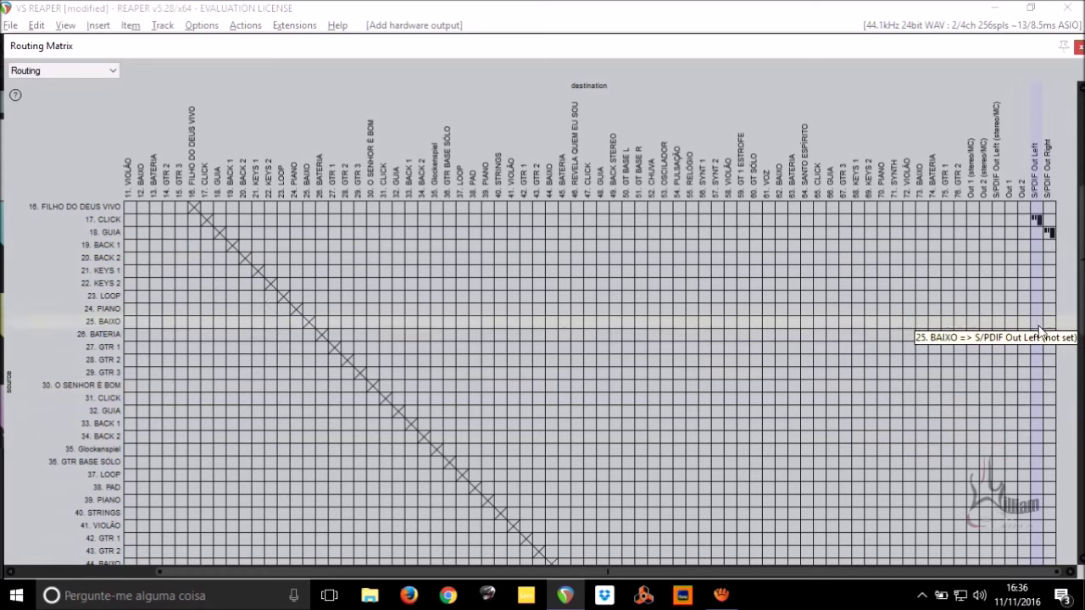
{"action": "left_click", "coordinate": [1036, 397]}
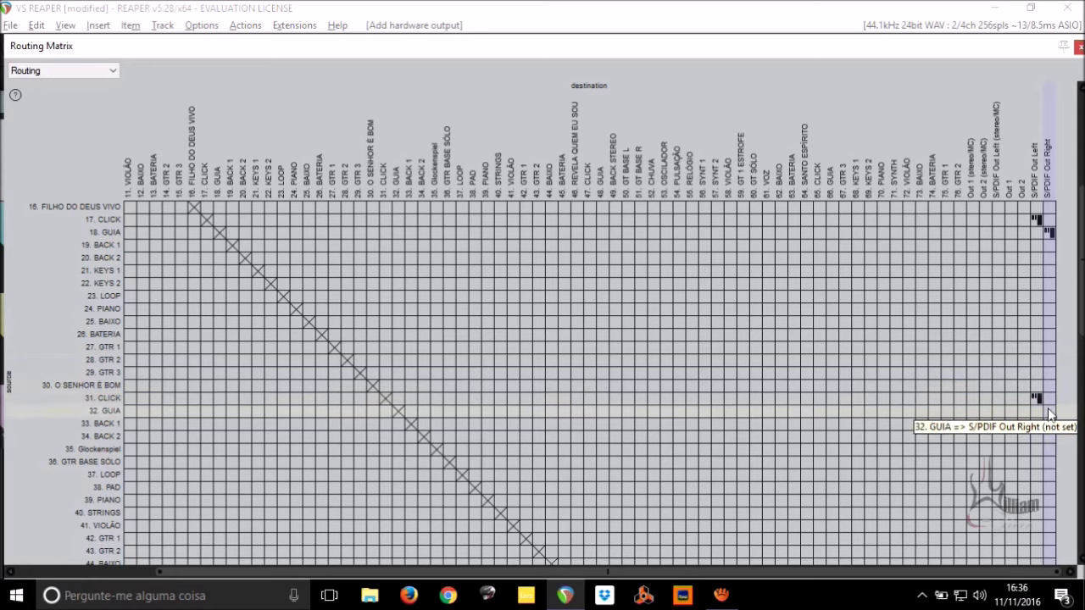
{"action": "left_click", "coordinate": [1049, 412]}
{"action": "scroll", "coordinate": [1048, 412], "scroll_direction": "down", "scroll_amount": 5}
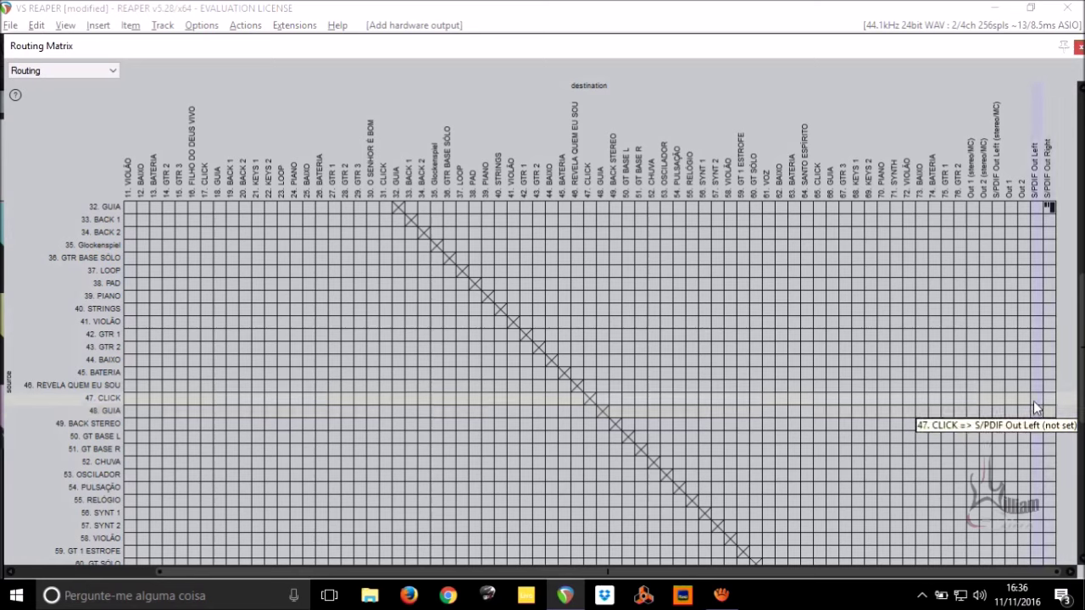
{"action": "left_click", "coordinate": [1035, 400]}
{"action": "left_click", "coordinate": [1045, 409]}
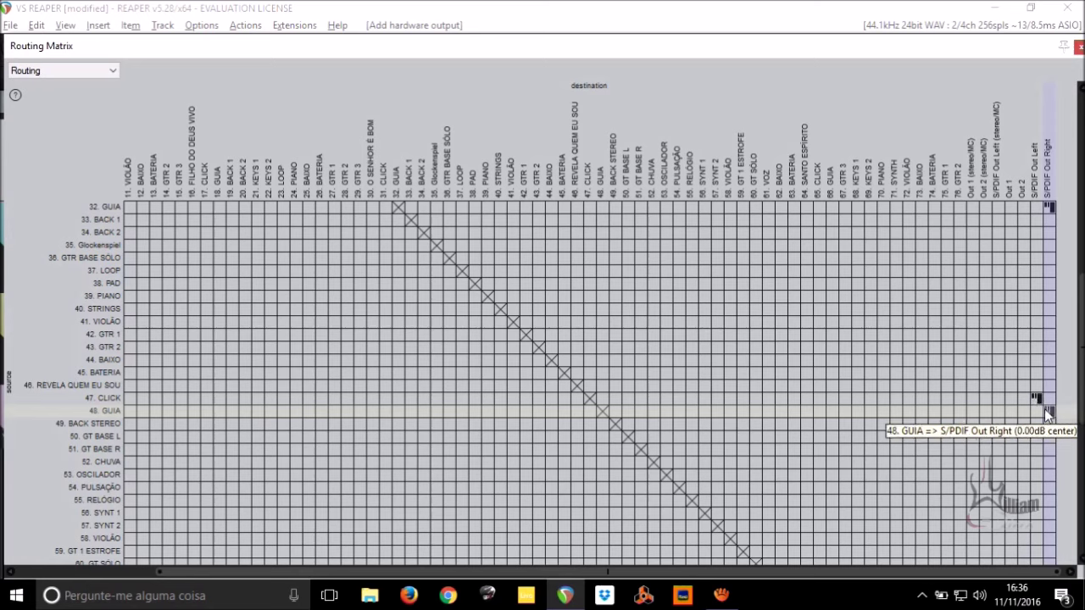
Route SANTO ESPÍRITO's CLICK track to S/PDIF Out Left and its GUIA track to S/PDIF Out Right, and close the routing matrix.
{"action": "scroll", "coordinate": [1048, 415], "scroll_direction": "down", "scroll_amount": 5}
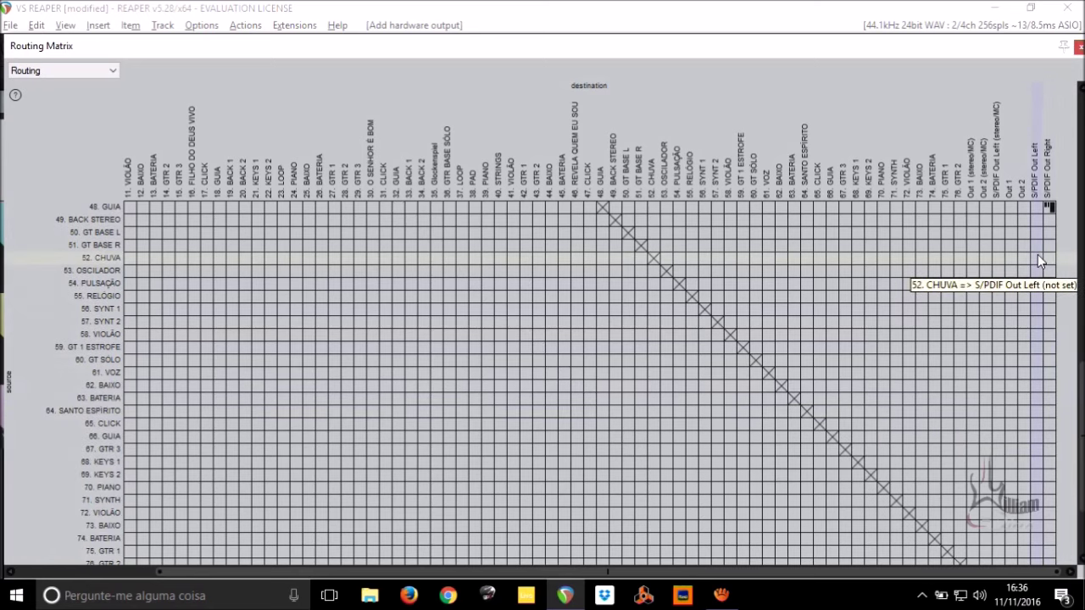
{"action": "left_click", "coordinate": [1038, 427]}
{"action": "left_click", "coordinate": [1049, 436]}
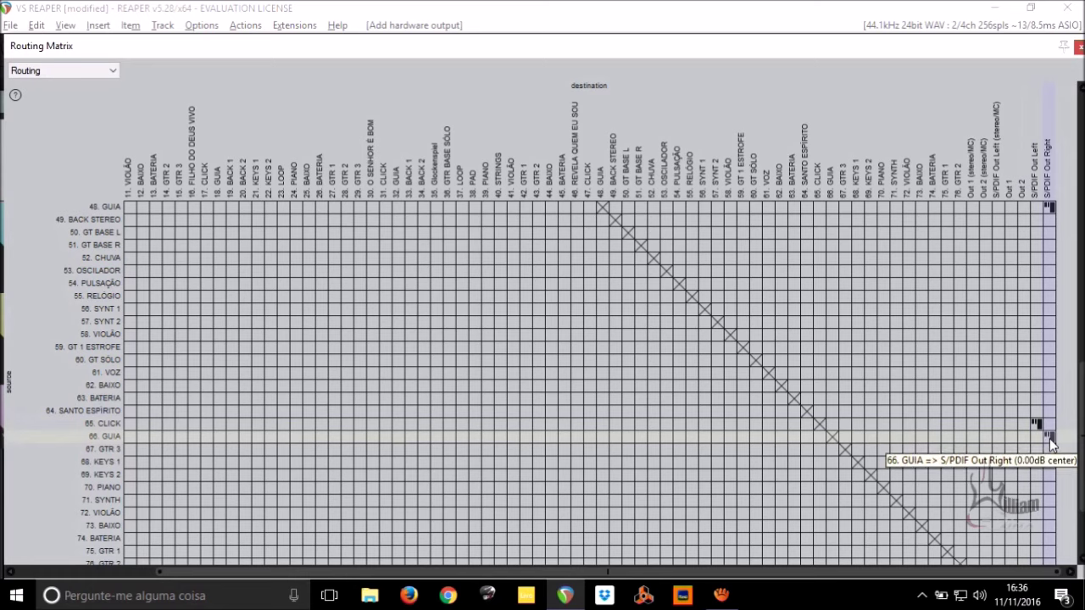
{"action": "scroll", "coordinate": [1049, 436], "scroll_direction": "down", "scroll_amount": 3}
{"action": "scroll", "coordinate": [1042, 482], "scroll_direction": "up", "scroll_amount": 2}
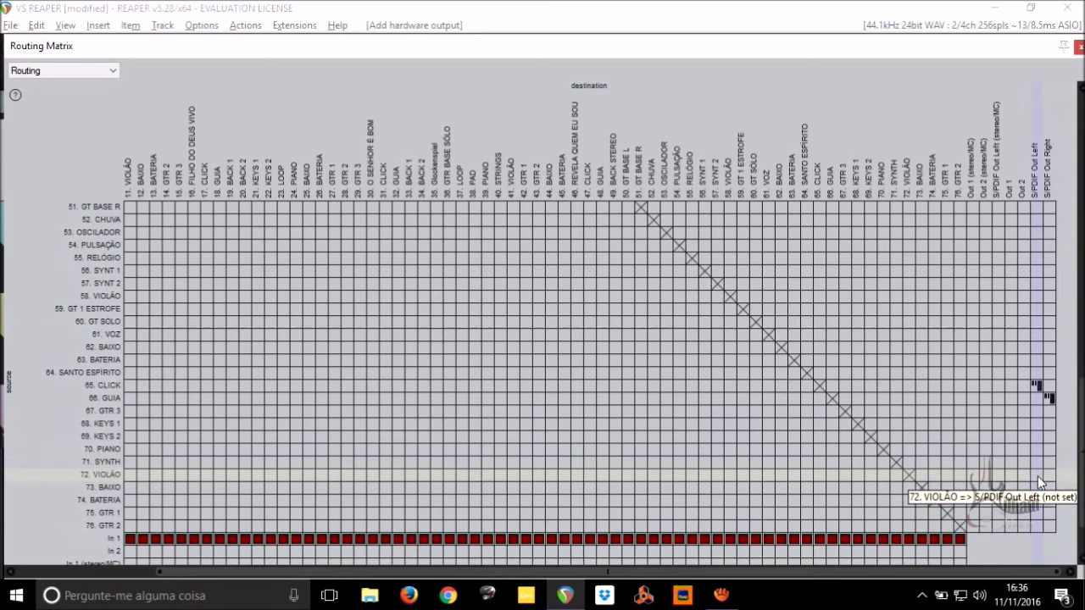
{"action": "scroll", "coordinate": [1041, 463], "scroll_direction": "up", "scroll_amount": 2}
{"action": "scroll", "coordinate": [1036, 438], "scroll_direction": "up", "scroll_amount": 6}
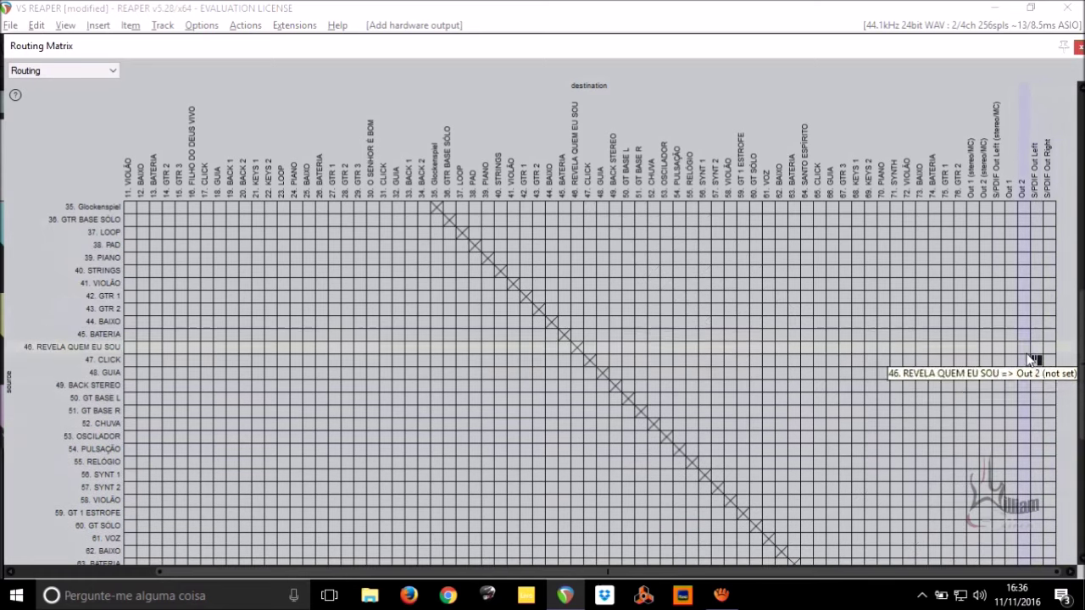
{"action": "scroll", "coordinate": [1035, 348], "scroll_direction": "up", "scroll_amount": 14}
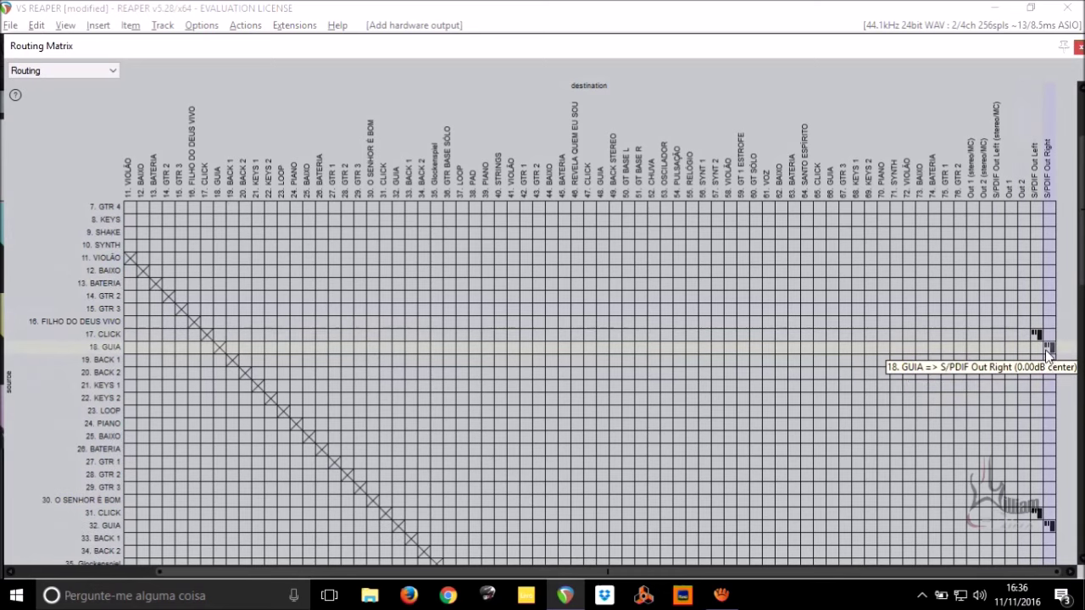
{"action": "scroll", "coordinate": [1047, 352], "scroll_direction": "up", "scroll_amount": 4}
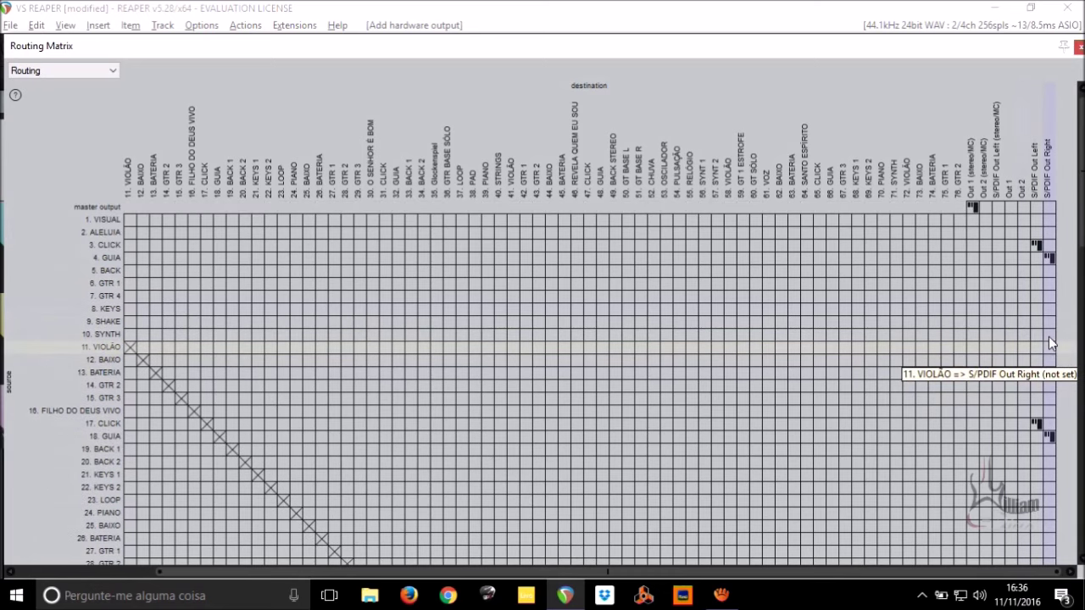
{"action": "left_click", "coordinate": [1080, 47]}
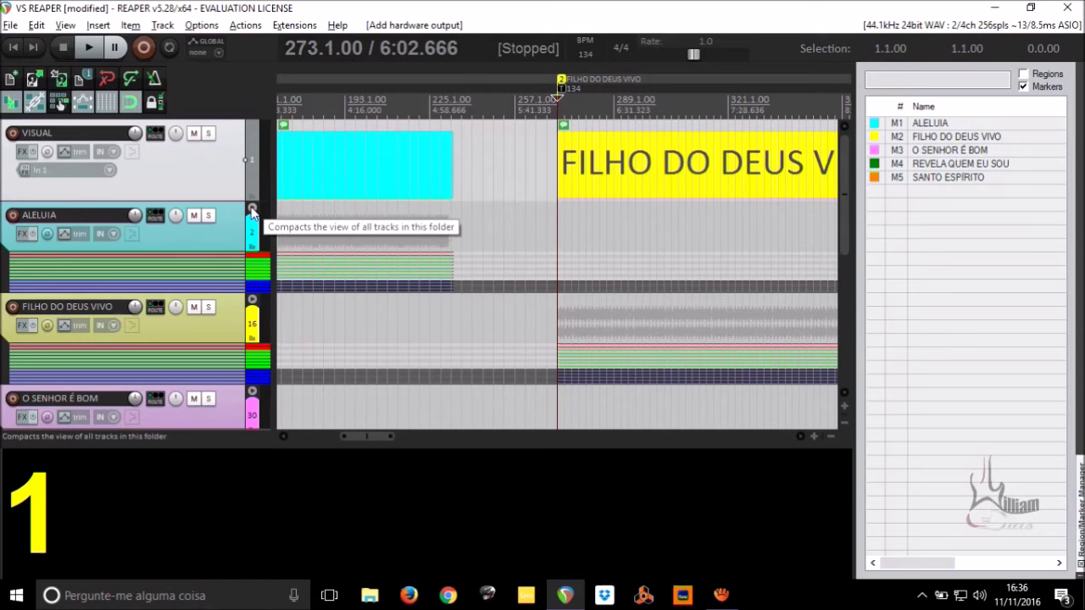
Expand the ALELUIA folder and compare the parent send settings in the routing of its CLICK and BACK tracks.
{"action": "left_click", "coordinate": [252, 209]}
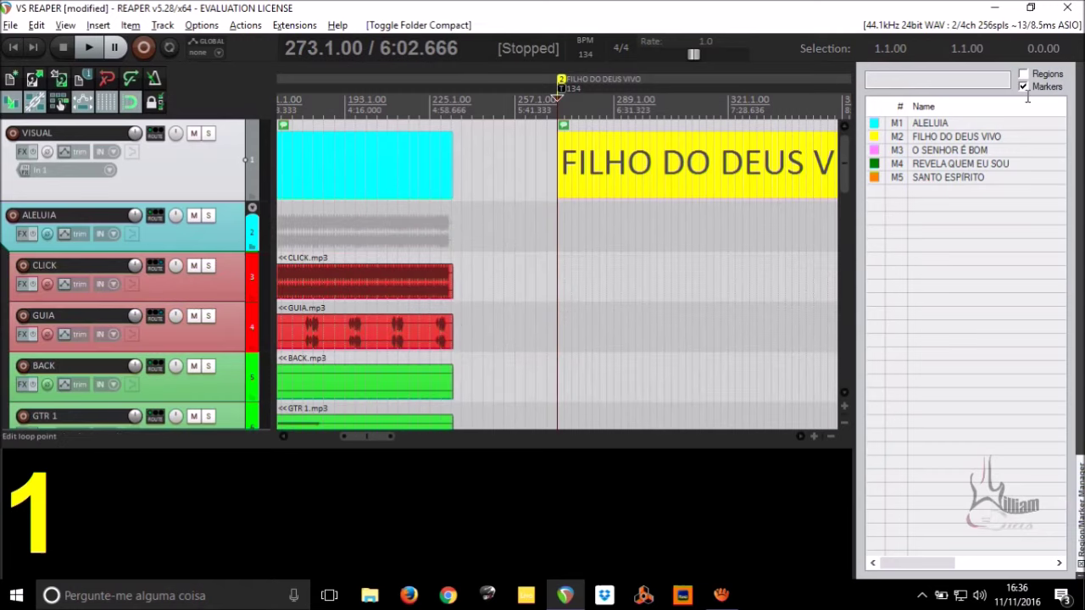
{"action": "left_click", "coordinate": [931, 123]}
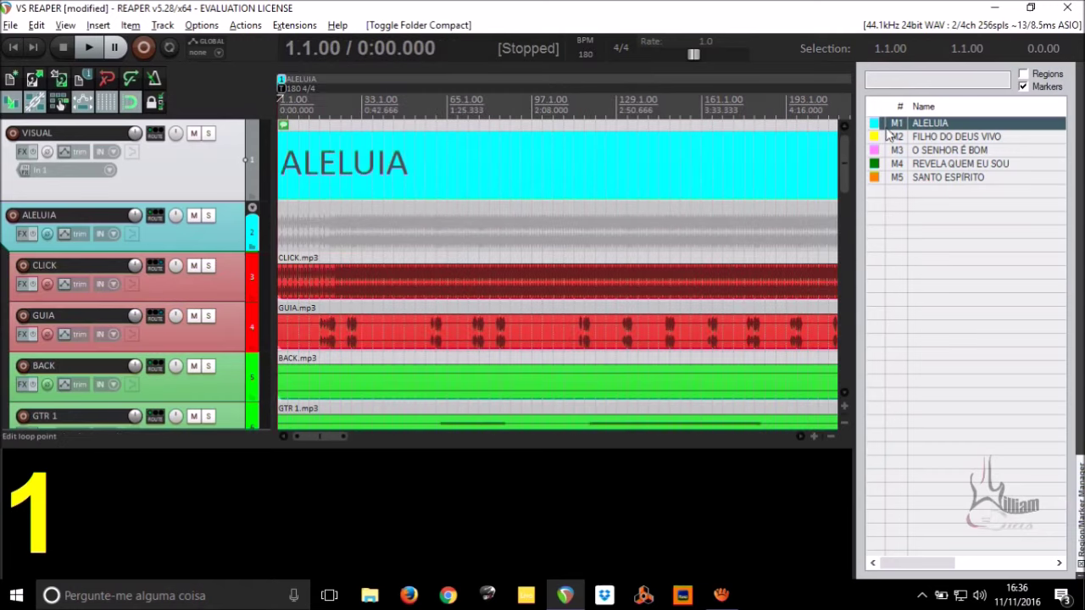
{"action": "left_click", "coordinate": [153, 267]}
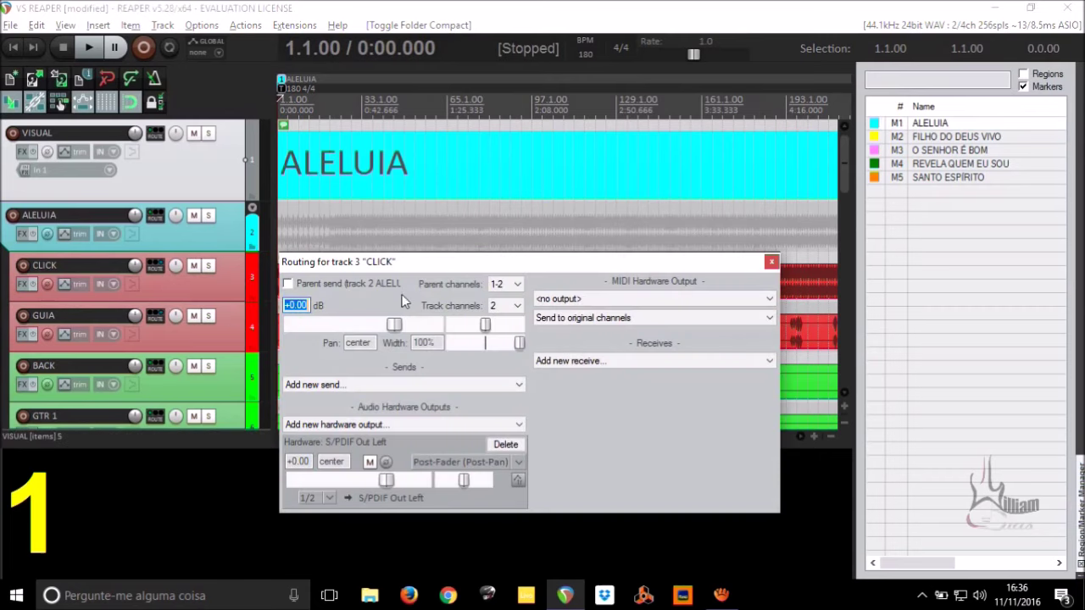
{"action": "left_click", "coordinate": [288, 285]}
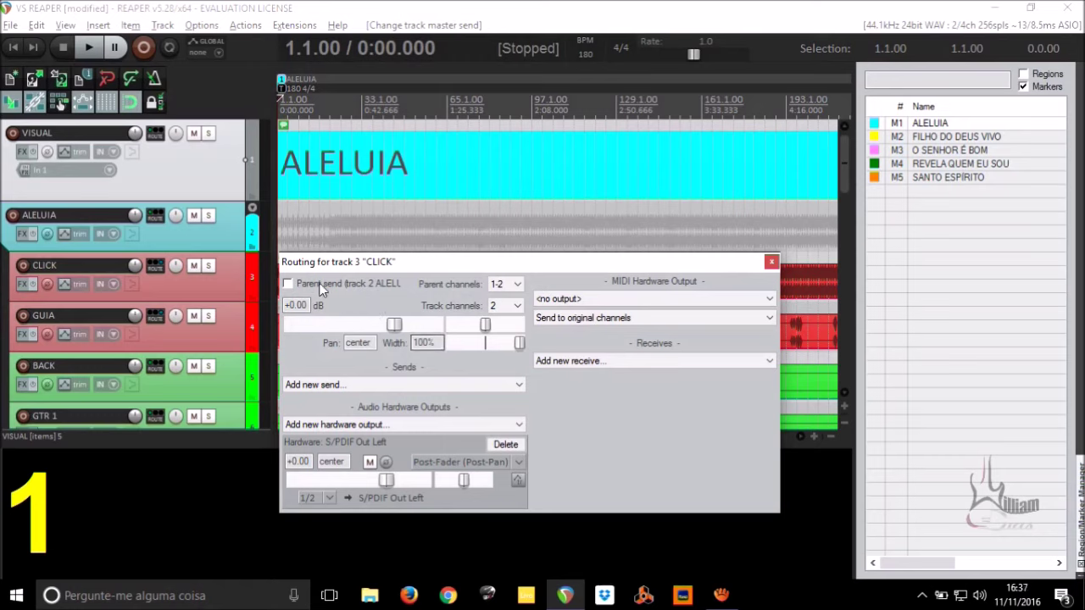
{"action": "left_click", "coordinate": [155, 367]}
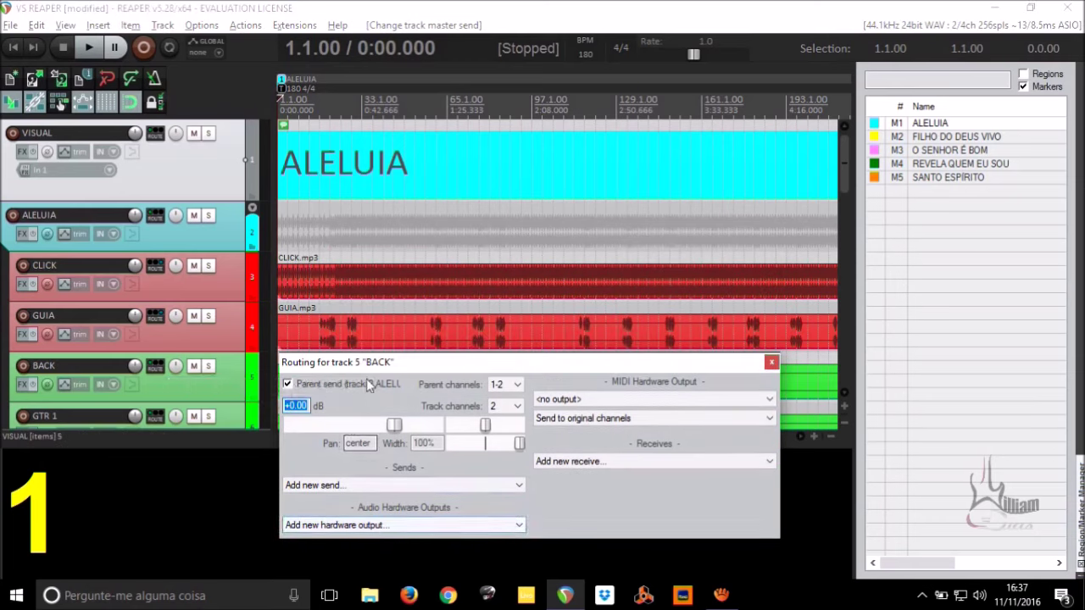
{"action": "left_click", "coordinate": [773, 364]}
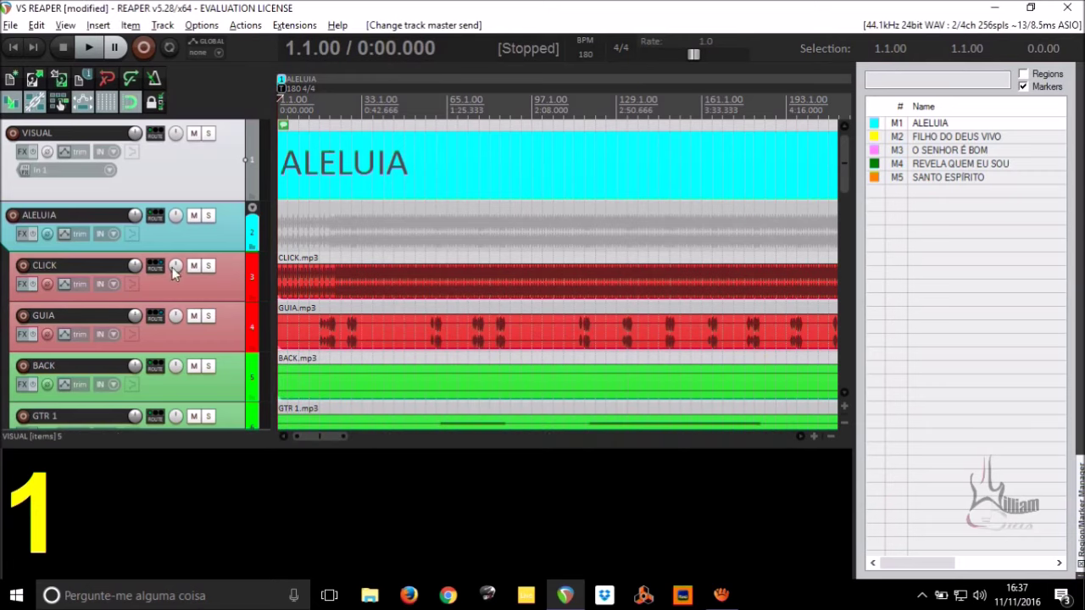
Examine the hardware outputs assigned in the routing of ALELUIA's CLICK and GUIA tracks.
{"action": "left_click", "coordinate": [155, 266]}
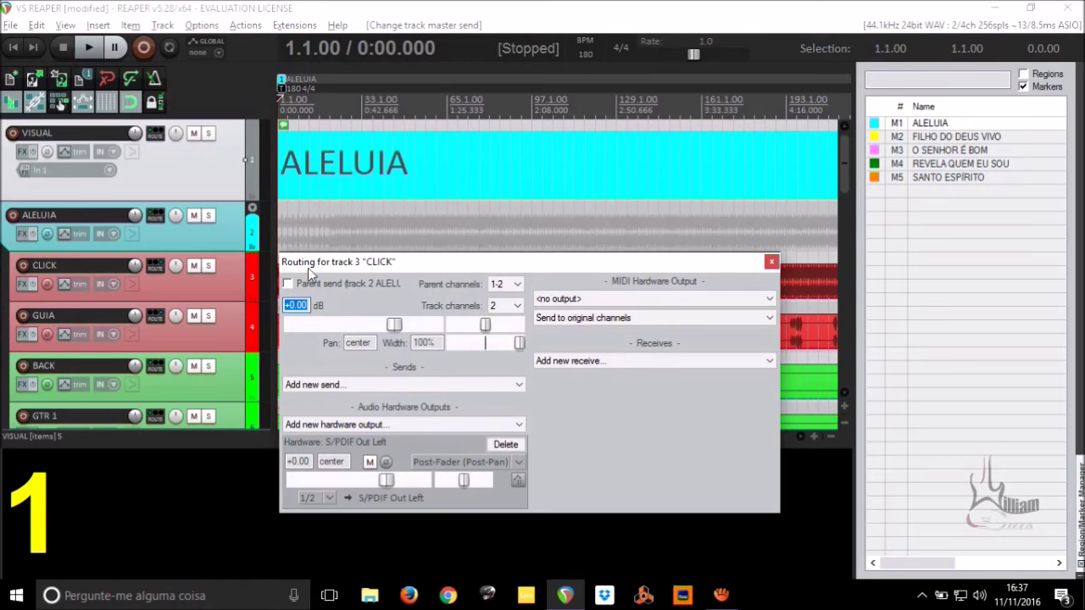
{"action": "left_click", "coordinate": [771, 262]}
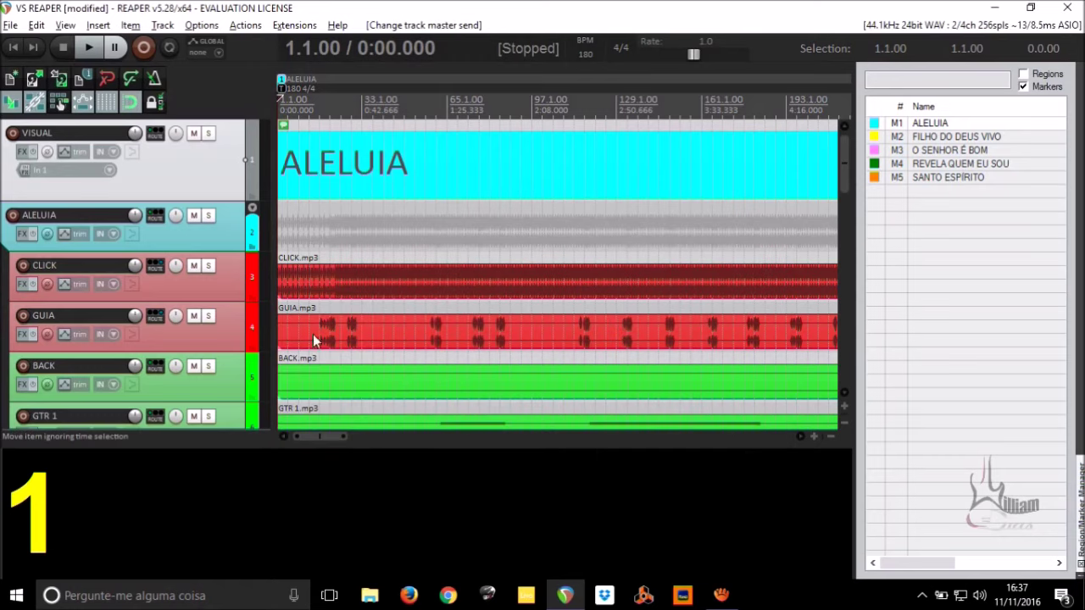
{"action": "left_click", "coordinate": [159, 316]}
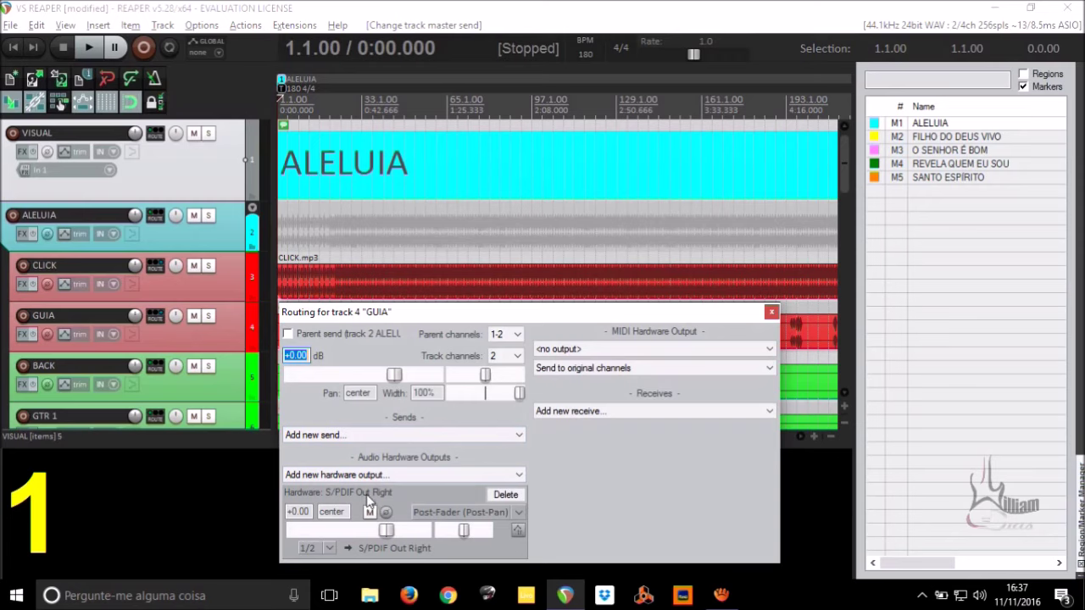
{"action": "left_click", "coordinate": [771, 312]}
Collapse the ALELUIA folder to its most compact view and save the project.
{"action": "left_click", "coordinate": [252, 208]}
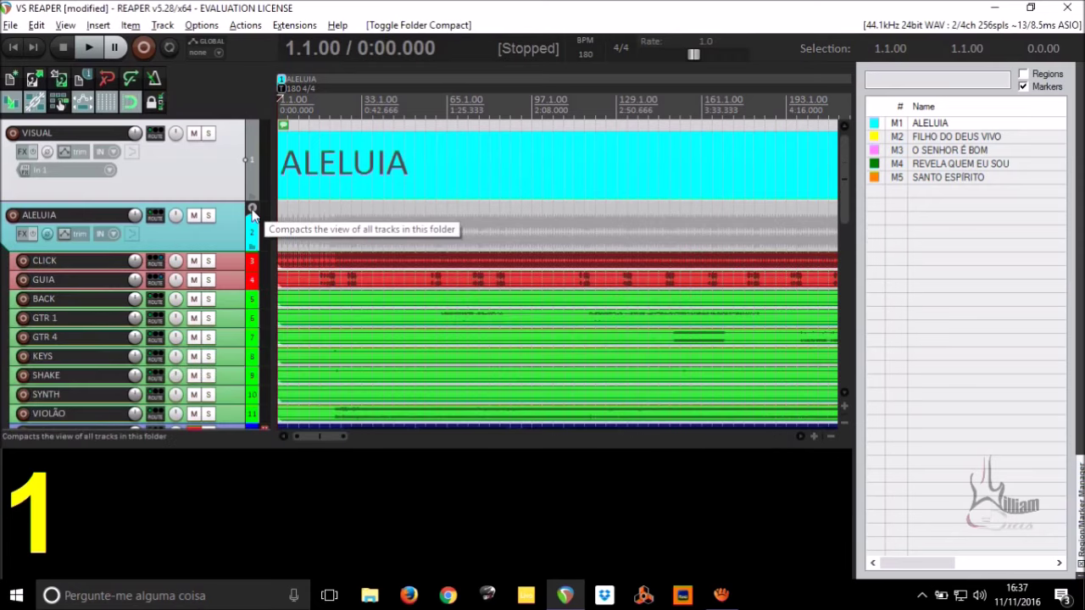
{"action": "left_click", "coordinate": [252, 208]}
{"action": "scroll", "coordinate": [219, 181], "scroll_direction": "down", "scroll_amount": 4}
{"action": "scroll", "coordinate": [220, 181], "scroll_direction": "up", "scroll_amount": 4}
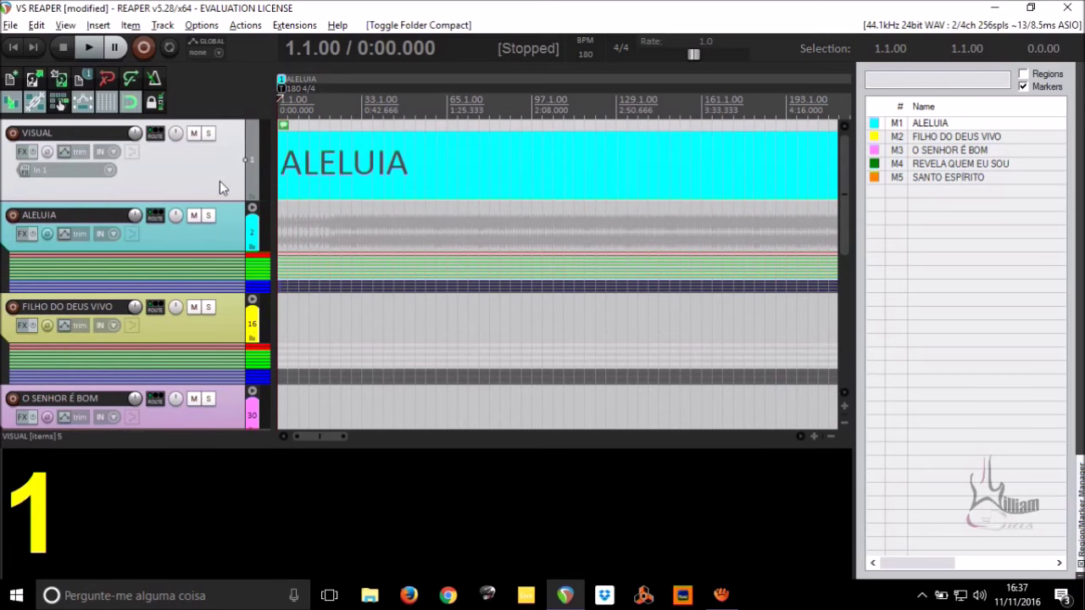
{"action": "key", "text": "ctrl+s"}
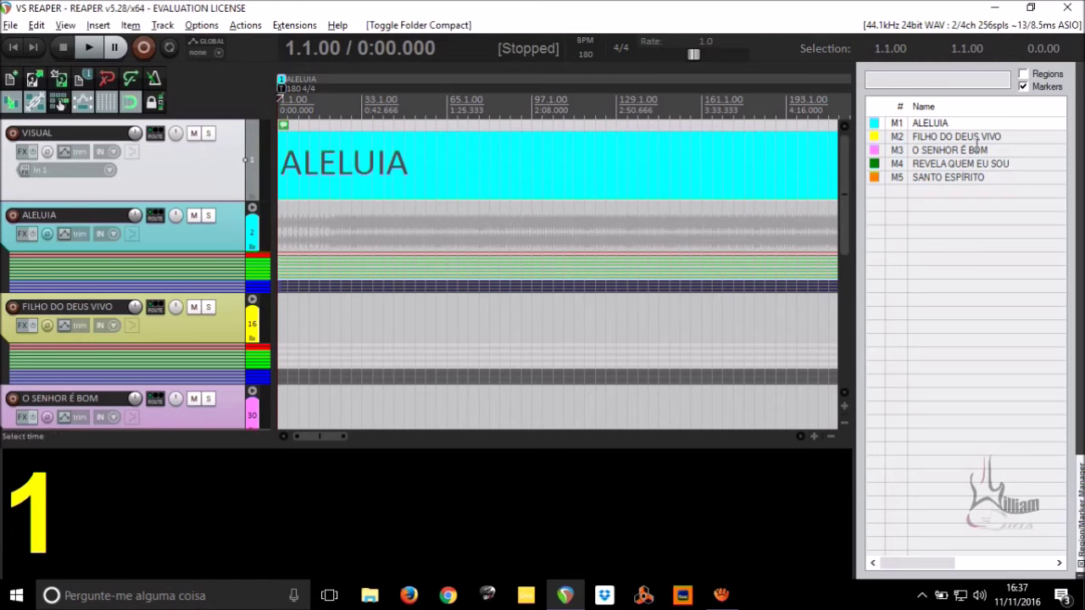
Play briefly from the ALELUIA, FILHO DO DEUS VIVO and O SENHOR É BOM markers, stopping playback after each.
{"action": "left_click", "coordinate": [962, 125]}
{"action": "key", "text": "space"}
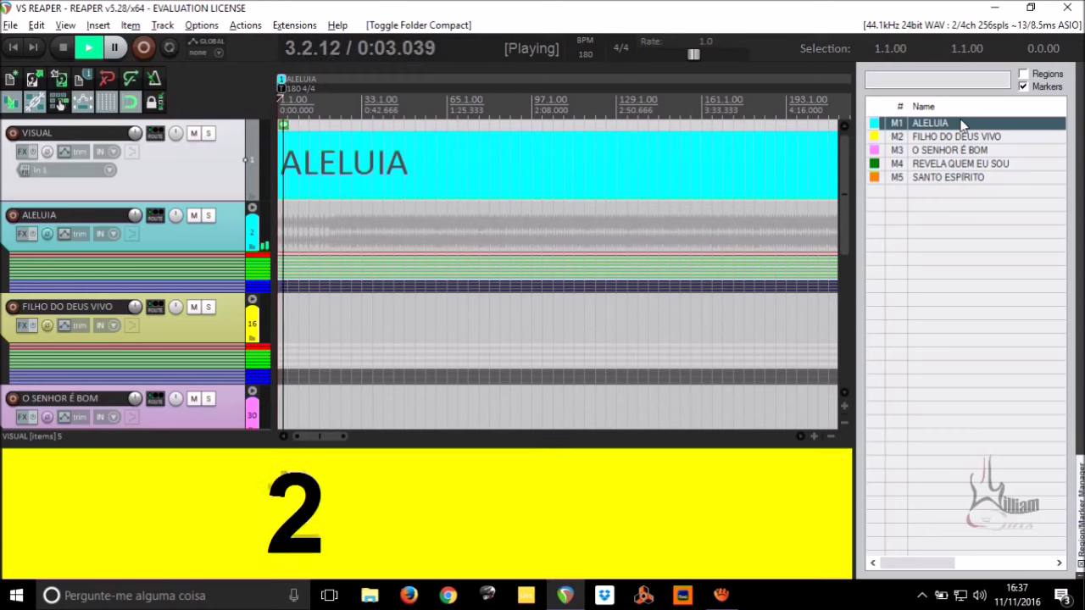
{"action": "key", "text": "space"}
{"action": "left_click", "coordinate": [962, 138]}
{"action": "key", "text": "space"}
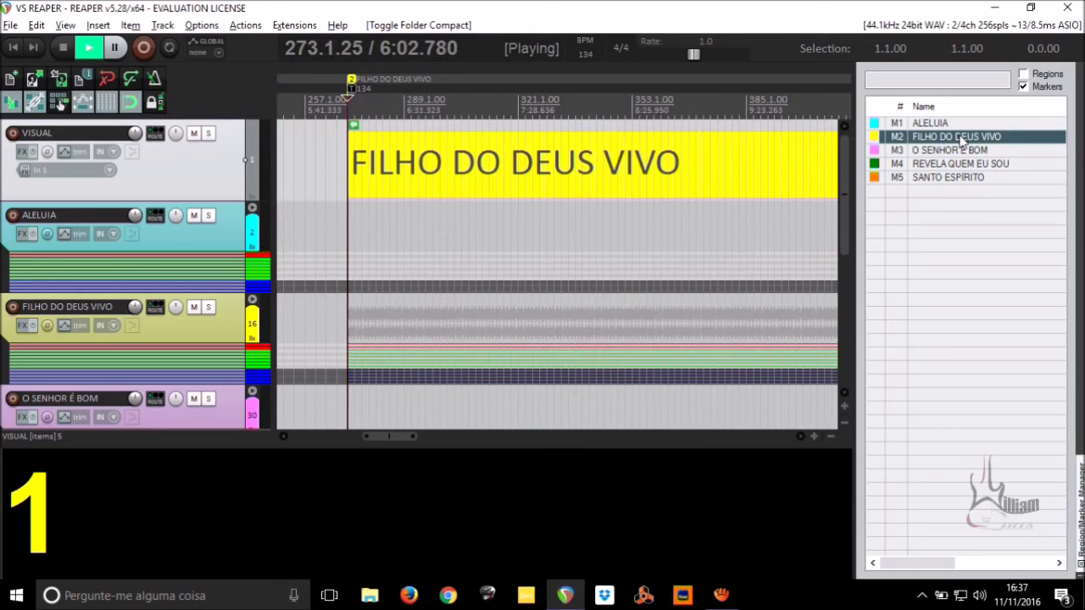
{"action": "key", "text": "space"}
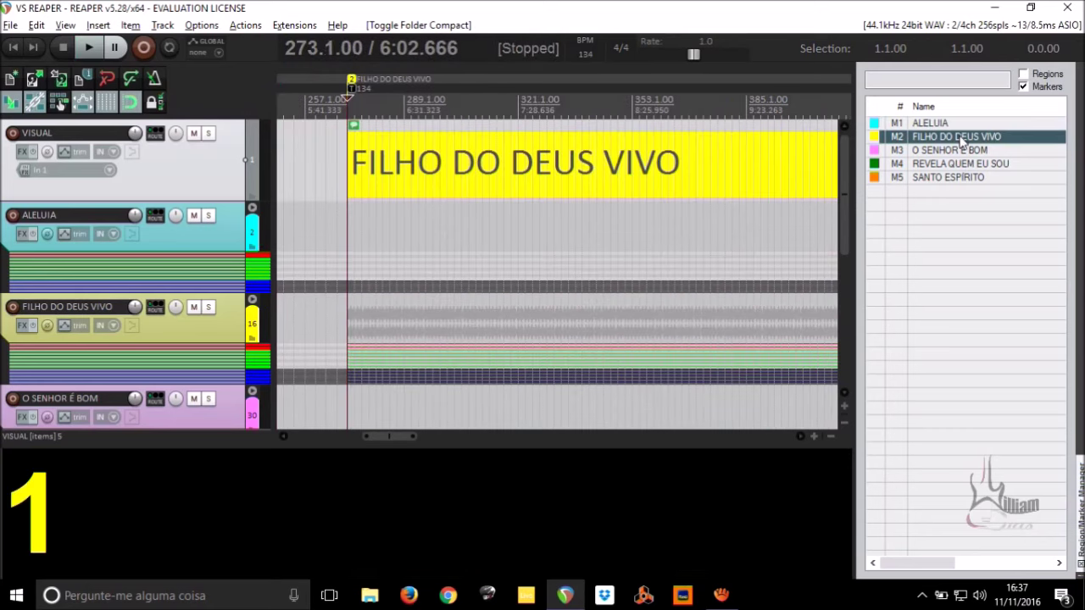
{"action": "left_click", "coordinate": [960, 150]}
{"action": "key", "text": "space"}
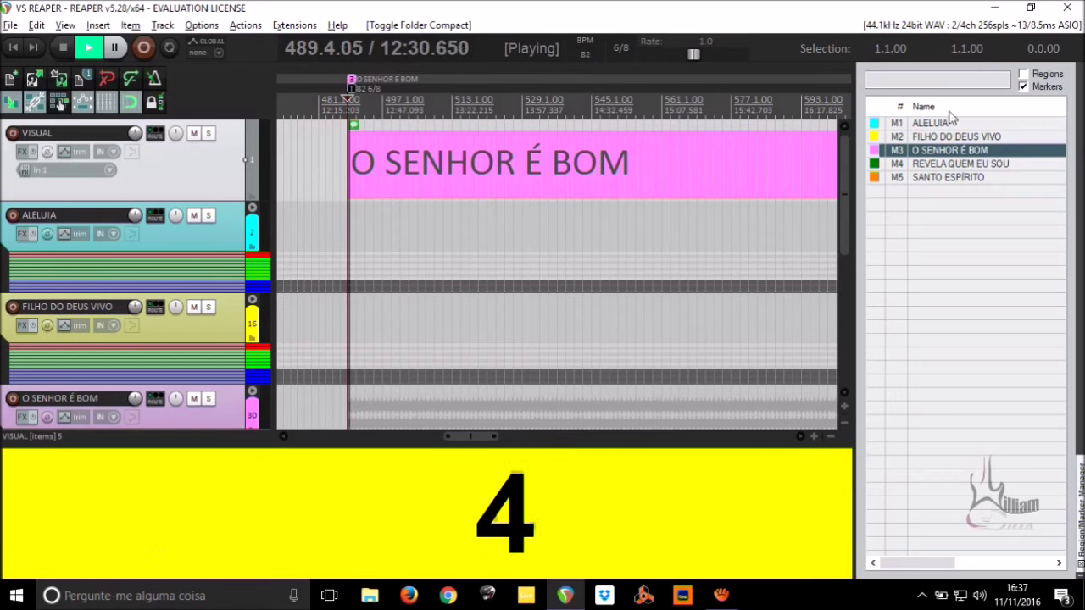
{"action": "key", "text": "space"}
Play briefly from the REVELA QUEM EU SOU and SANTO ESPÍRITO markers, stop playback, and return to the ALELUIA marker.
{"action": "left_click", "coordinate": [958, 164]}
{"action": "key", "text": "space"}
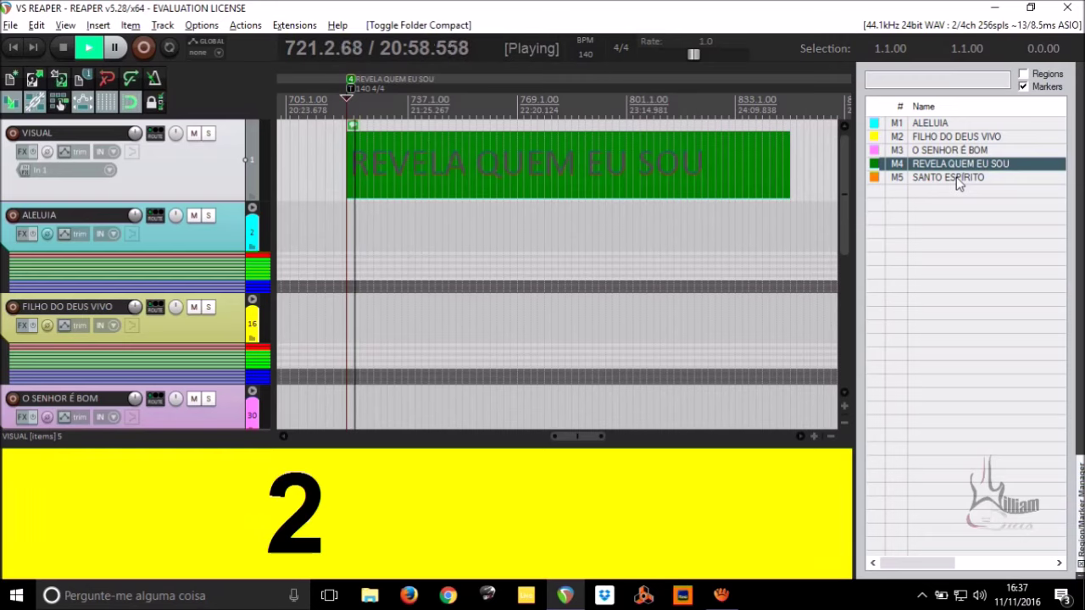
{"action": "key", "text": "space"}
{"action": "left_click", "coordinate": [957, 180]}
{"action": "key", "text": "space"}
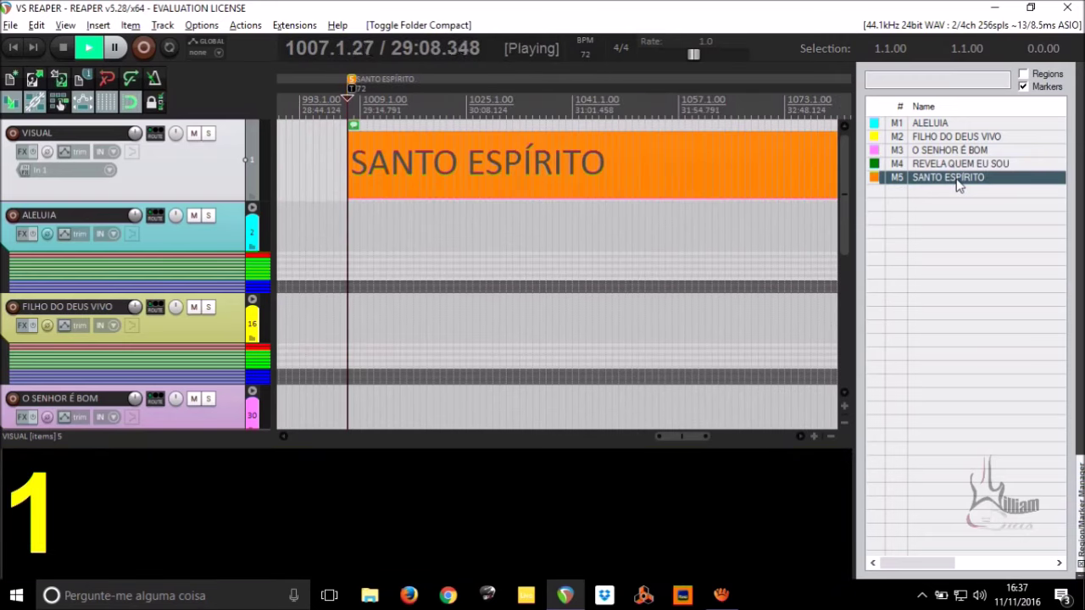
{"action": "key", "text": "space"}
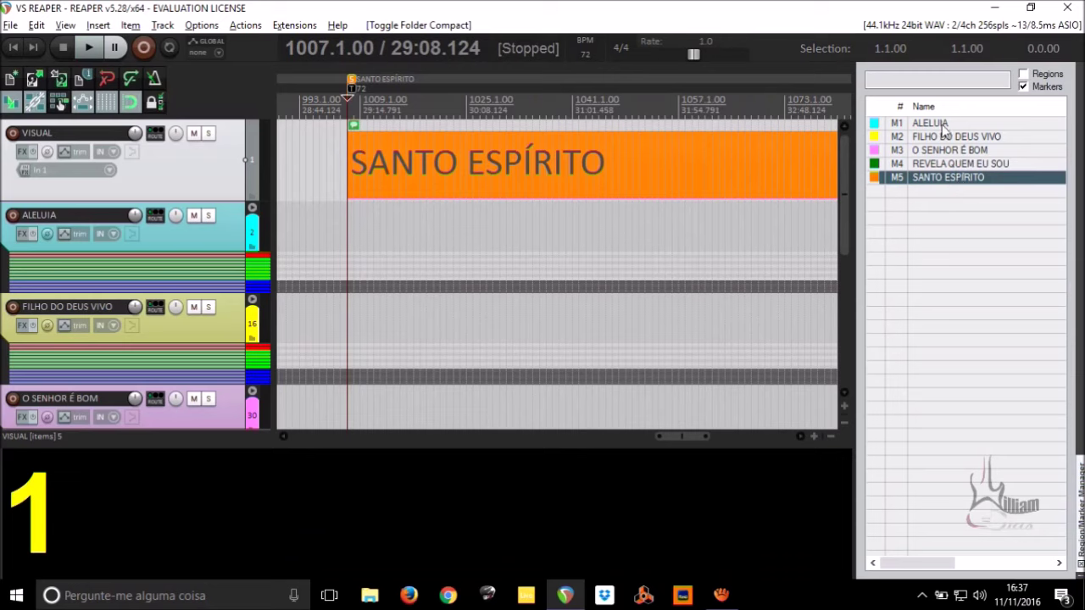
{"action": "left_click", "coordinate": [943, 126]}
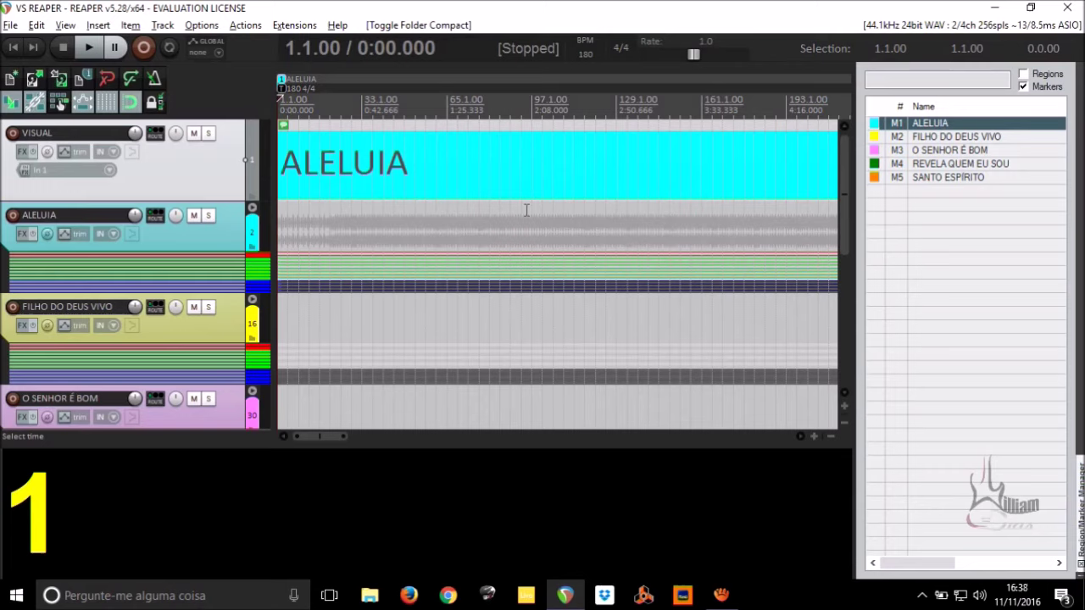
{"action": "scroll", "coordinate": [526, 210], "scroll_direction": "down", "scroll_amount": 2}
{"action": "scroll", "coordinate": [525, 209], "scroll_direction": "up", "scroll_amount": 1}
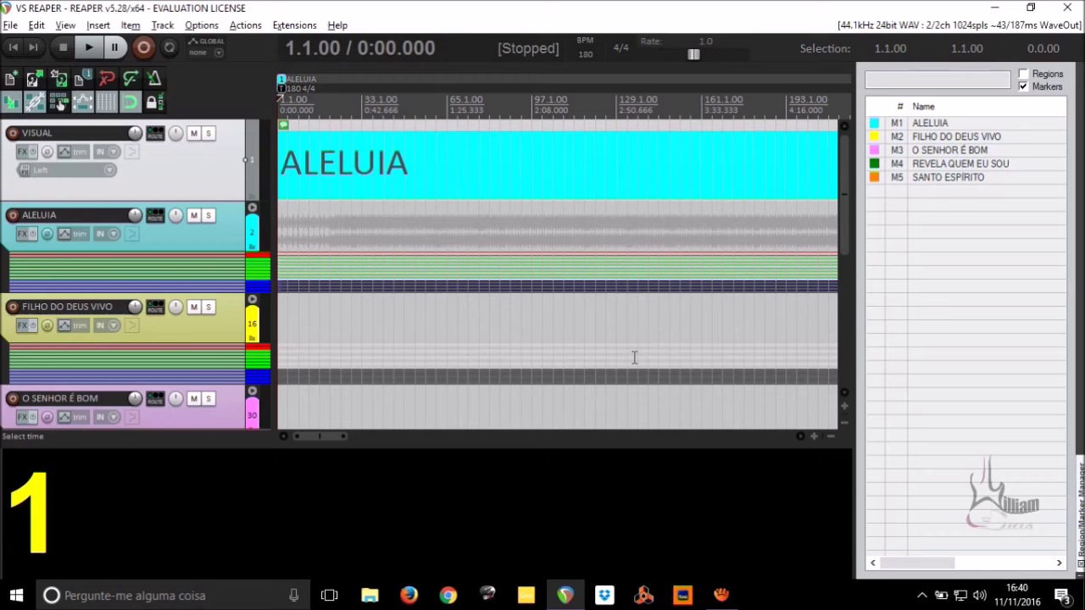
Try panning the STRINGS track 28% left in the mixer, reset its pan to center, and close the mixer.
{"action": "key", "text": "alt+r"}
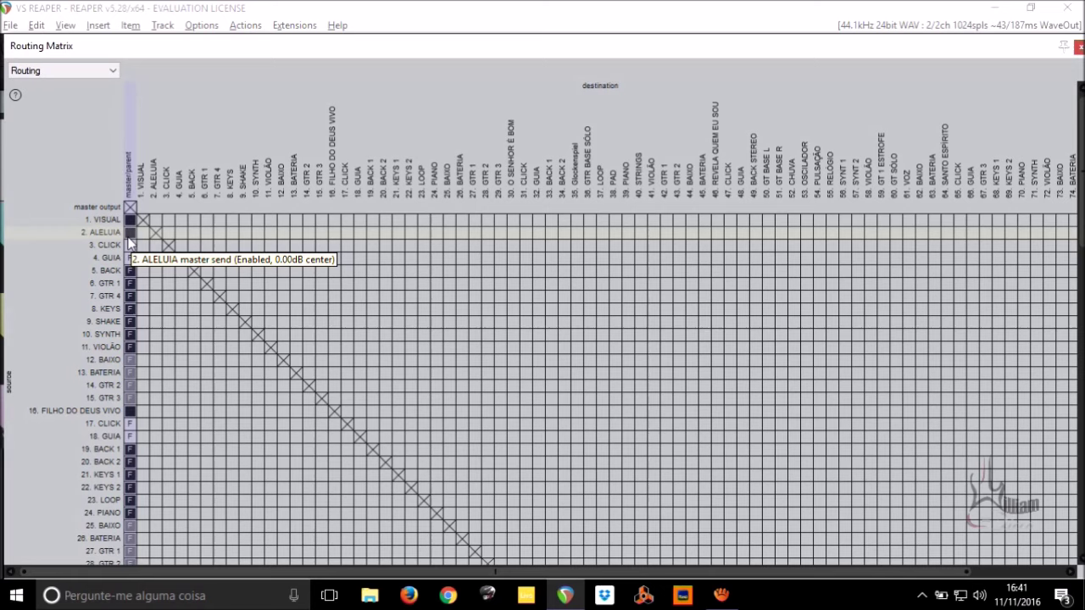
{"action": "key", "text": "Escape"}
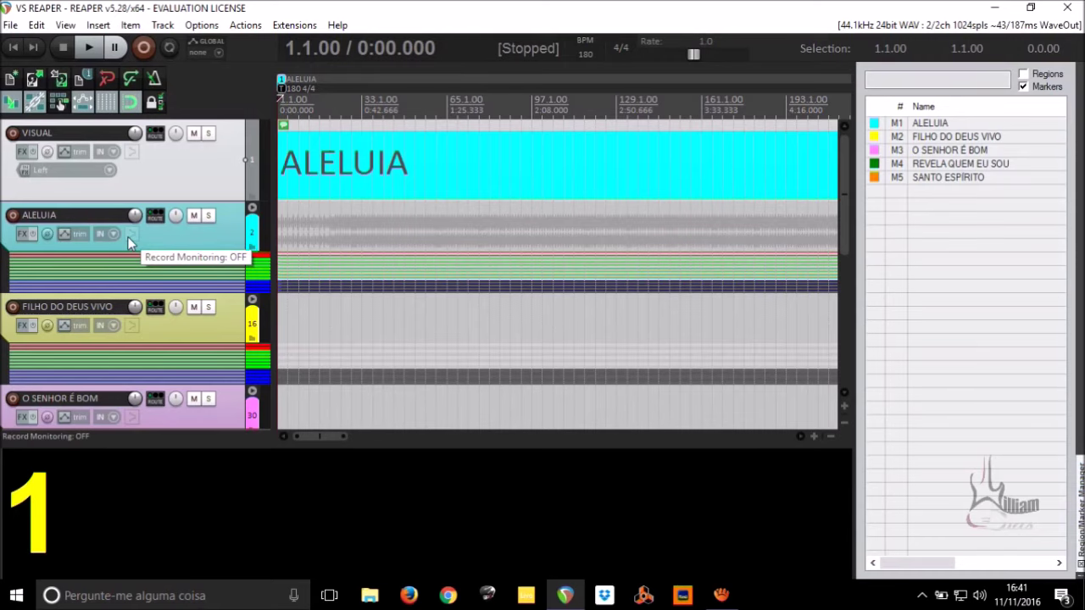
{"action": "key", "text": "ctrl+m"}
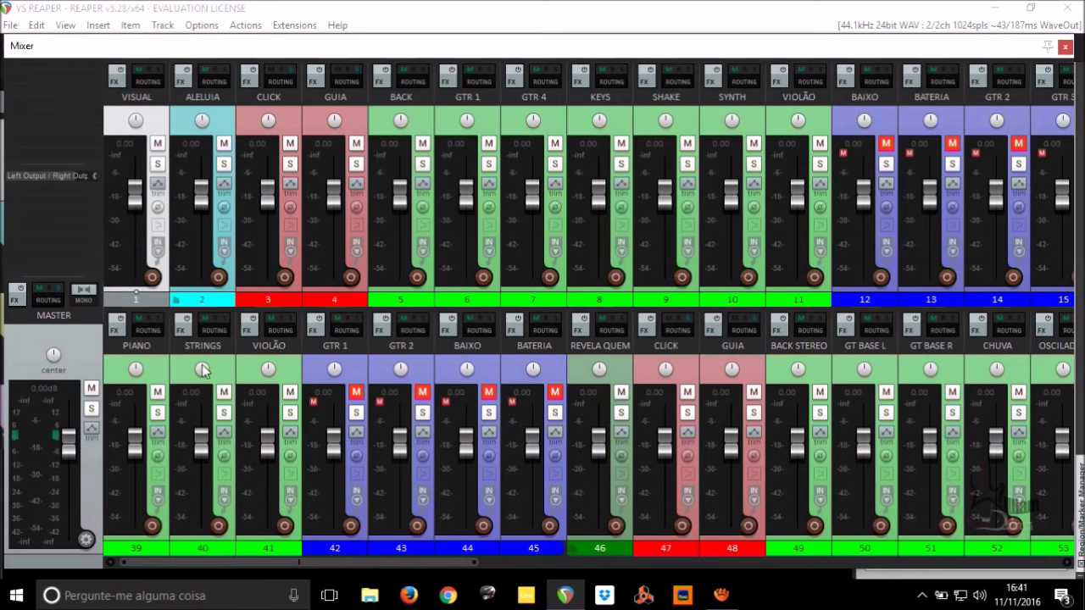
{"action": "left_click_drag", "start_coordinate": [202, 370], "coordinate": [204, 381]}
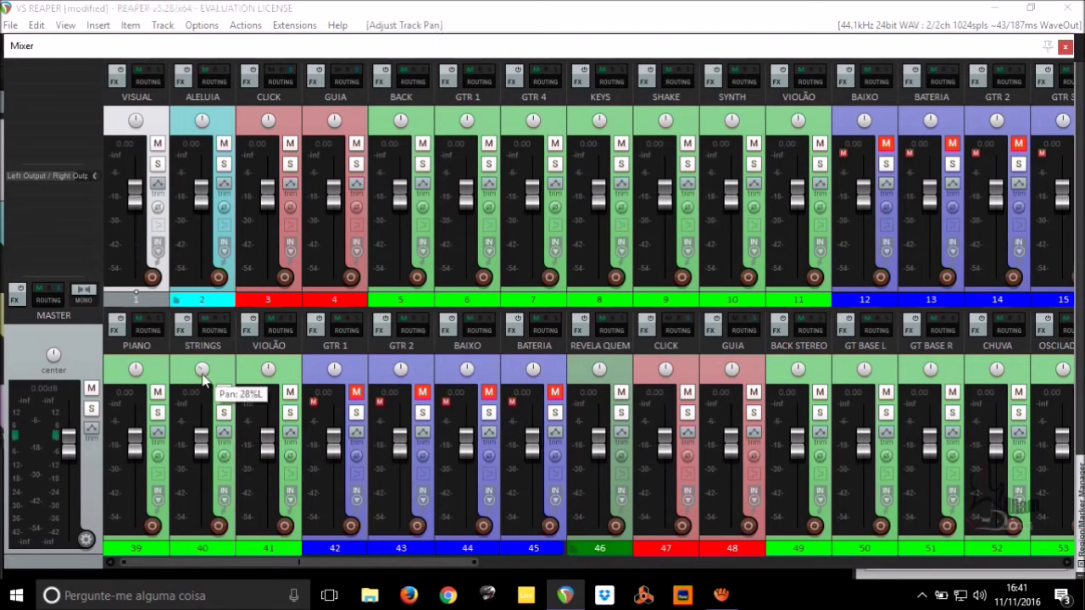
{"action": "double_click", "coordinate": [203, 376]}
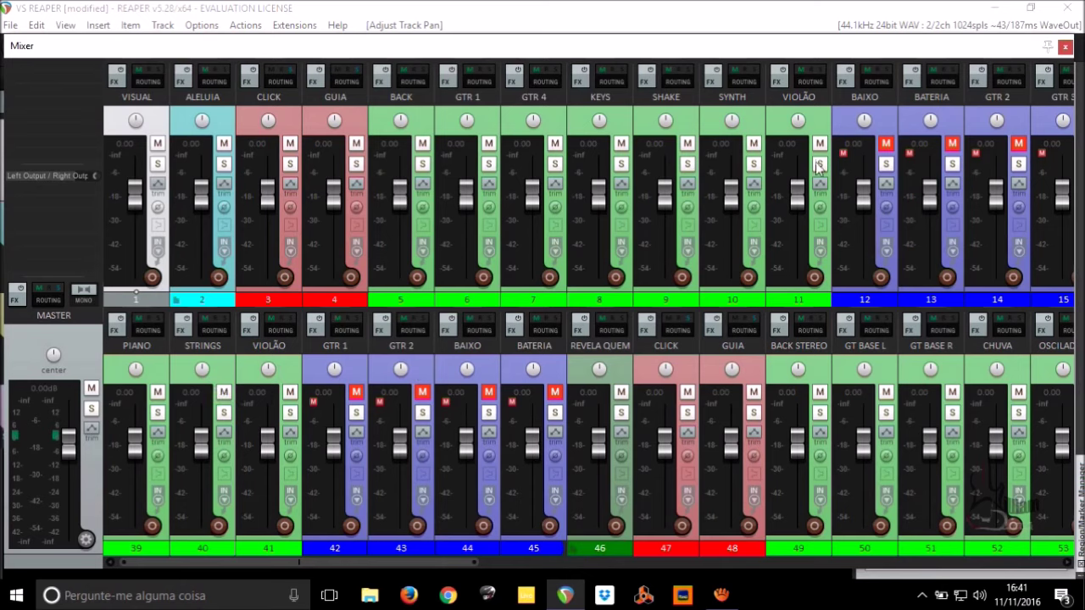
{"action": "left_click", "coordinate": [1066, 47]}
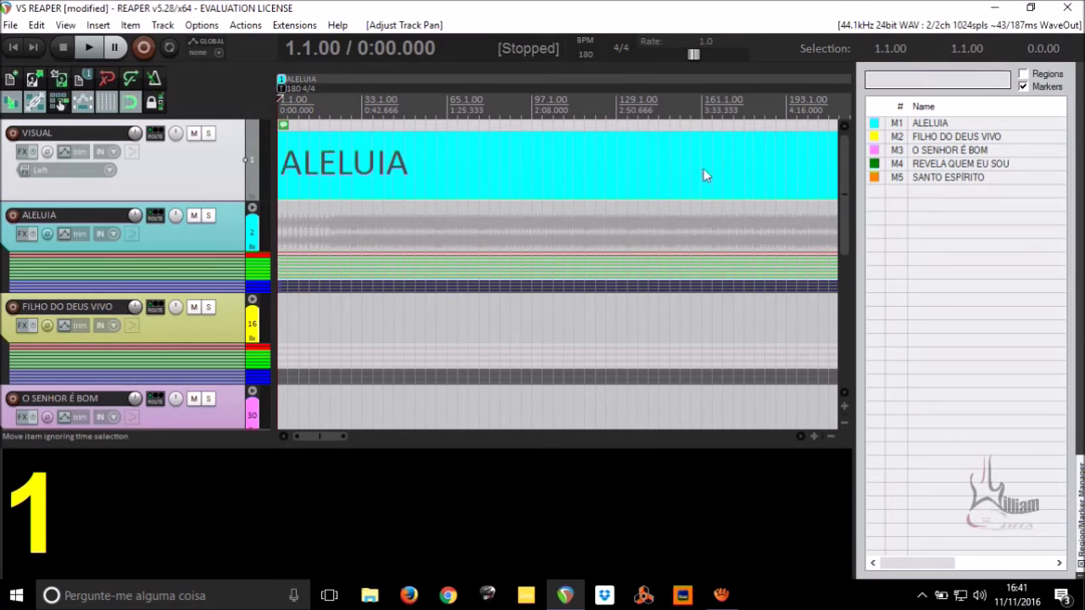
Disable the master/parent send of every track from VISUAL to GTR 2 of SANTO ESPÍRITO, and close the routing matrix.
{"action": "key", "text": "alt+r"}
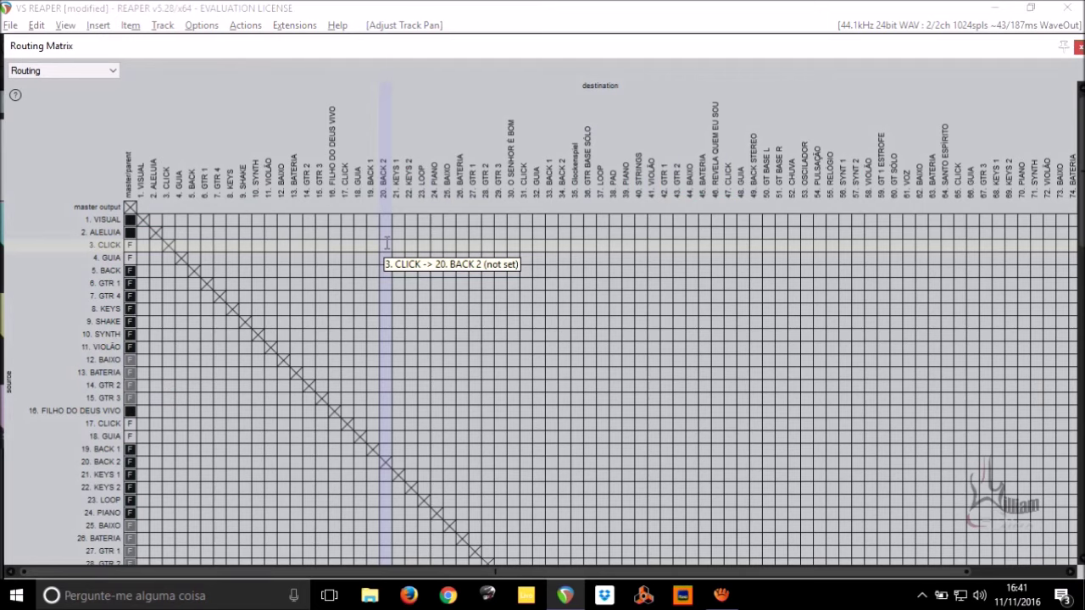
{"action": "left_click", "coordinate": [130, 221]}
{"action": "left_click", "coordinate": [131, 222]}
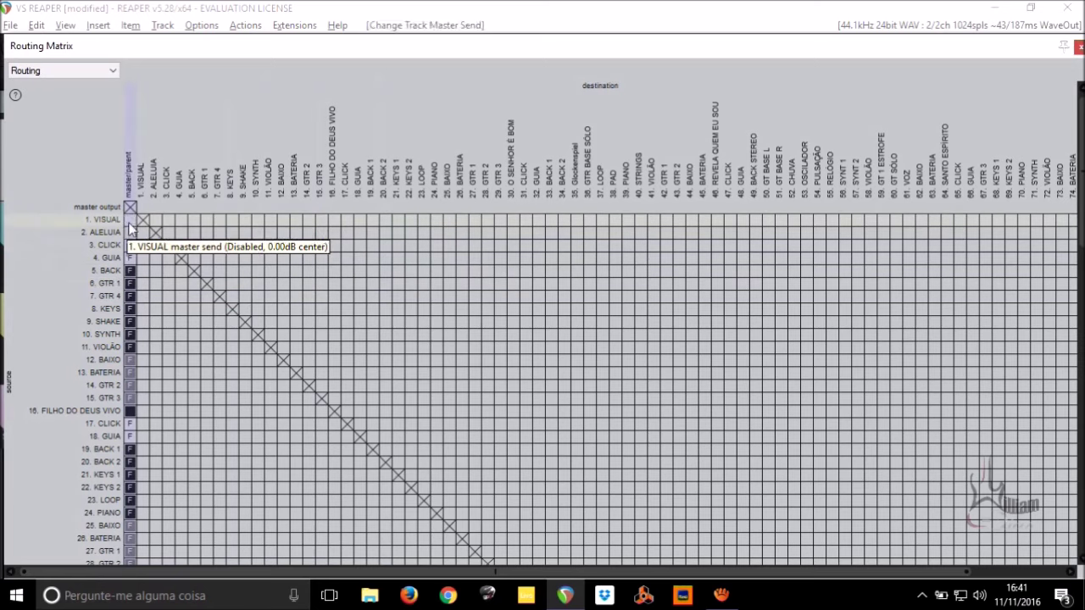
{"action": "mouse_move", "coordinate": [130, 220]}
{"action": "left_mouse_down"}
{"action": "mouse_move", "coordinate": [128, 563]}
{"action": "mouse_move", "coordinate": [129, 273]}
{"action": "mouse_move", "coordinate": [129, 498]}
{"action": "left_mouse_up"}
{"action": "scroll", "coordinate": [136, 441], "scroll_direction": "down", "scroll_amount": 2}
{"action": "left_click_drag", "start_coordinate": [132, 422], "coordinate": [130, 541]}
{"action": "scroll", "coordinate": [137, 478], "scroll_direction": "down", "scroll_amount": 3}
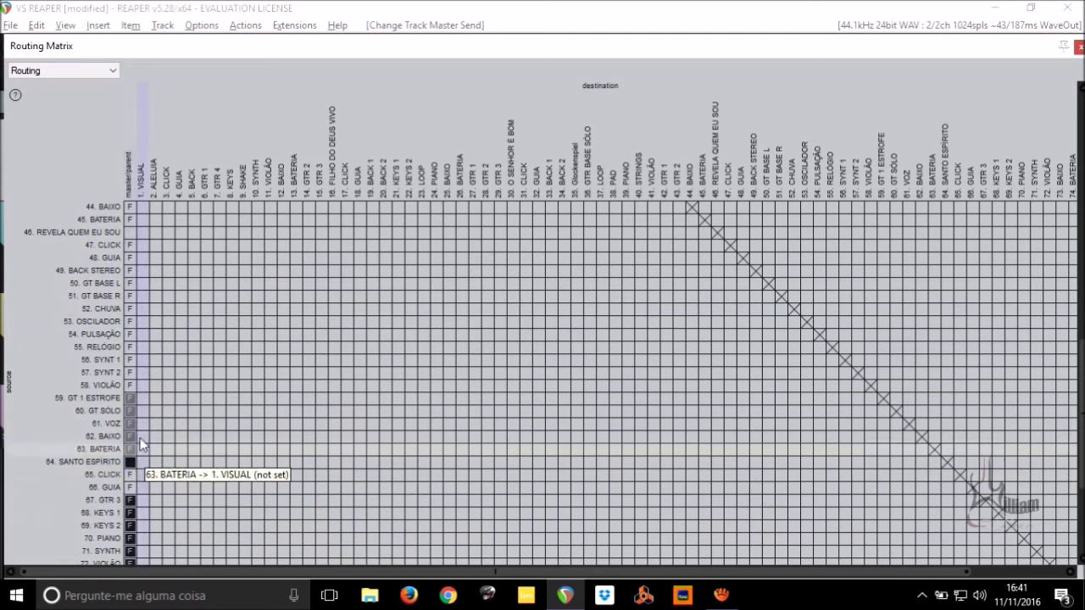
{"action": "left_click_drag", "start_coordinate": [129, 408], "coordinate": [129, 502]}
{"action": "scroll", "coordinate": [128, 502], "scroll_direction": "down", "scroll_amount": 3}
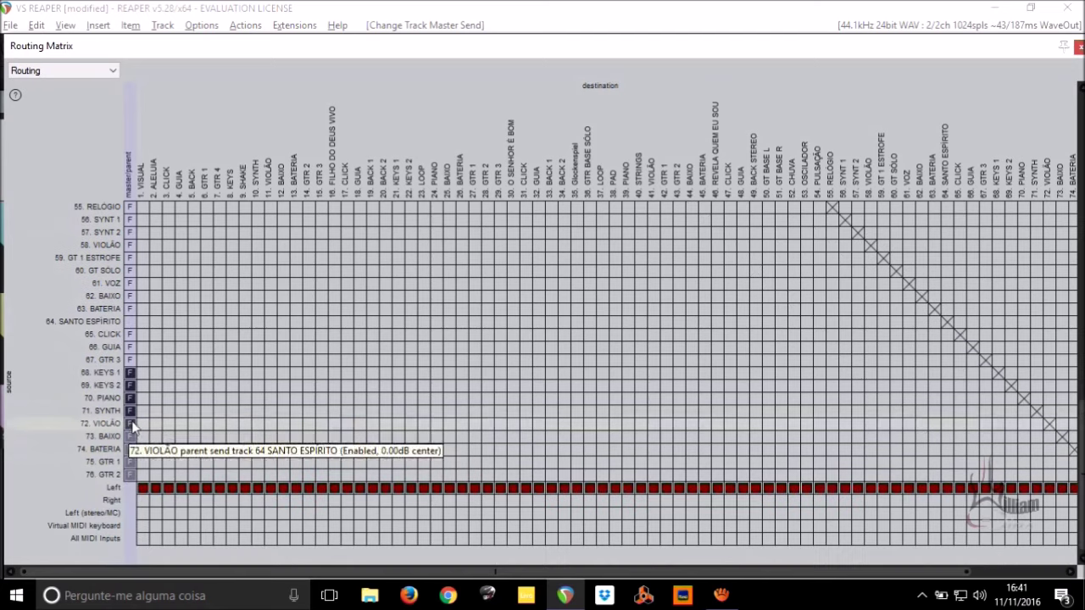
{"action": "left_click_drag", "start_coordinate": [132, 383], "coordinate": [132, 471]}
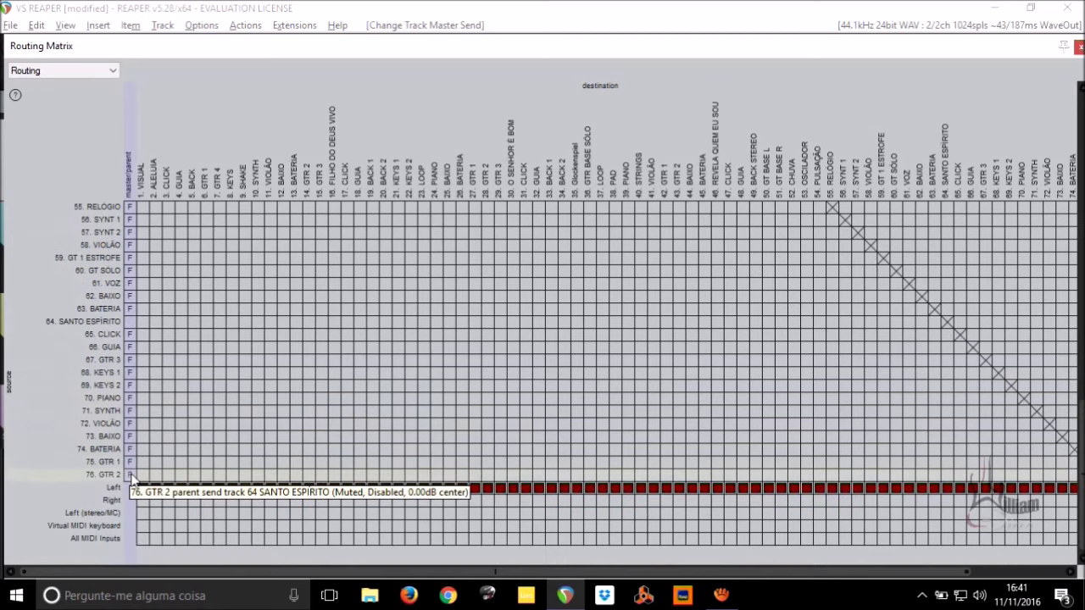
{"action": "scroll", "coordinate": [108, 462], "scroll_direction": "up", "scroll_amount": 5}
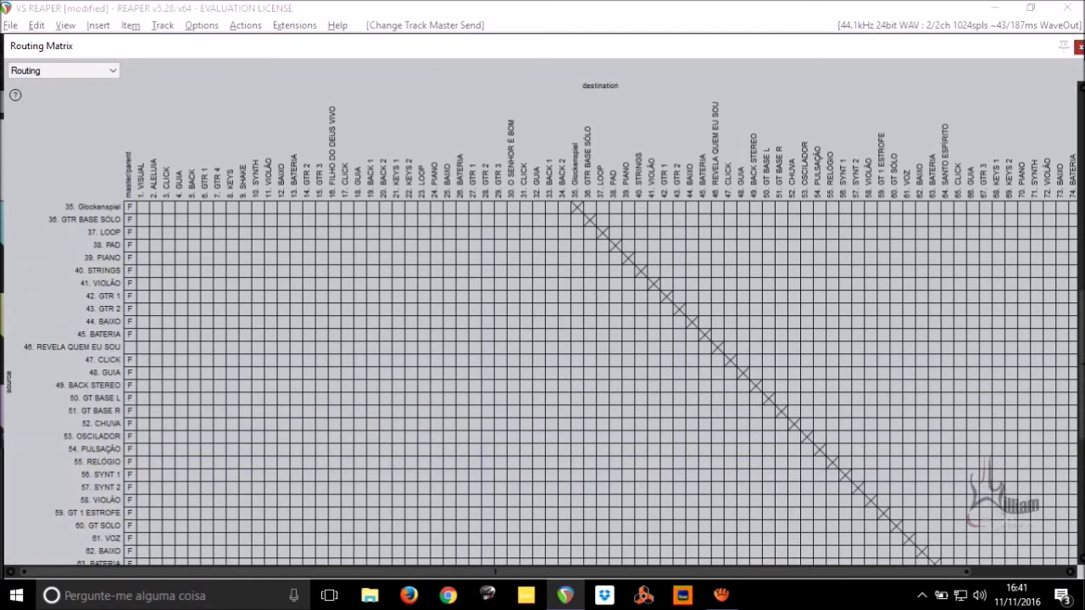
{"action": "left_click", "coordinate": [1079, 47]}
Play several positions in ALELUIA and FILHO DO DEUS VIVO to check the output, stop playback, and return to the ALELUIA marker.
{"action": "key", "text": "space"}
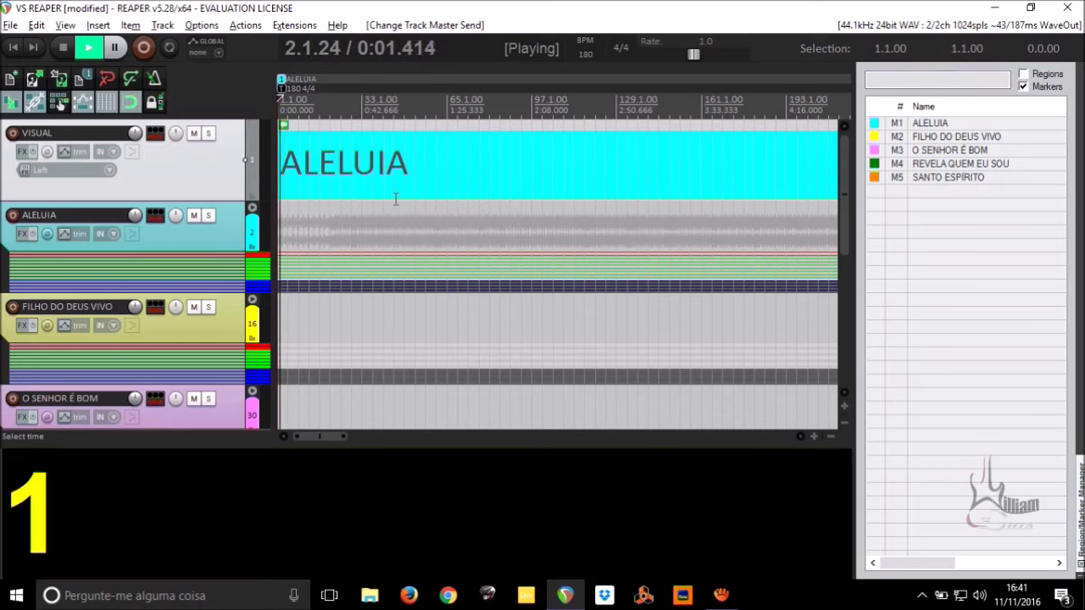
{"action": "left_click", "coordinate": [492, 98]}
{"action": "left_click", "coordinate": [607, 98]}
{"action": "left_click", "coordinate": [950, 137]}
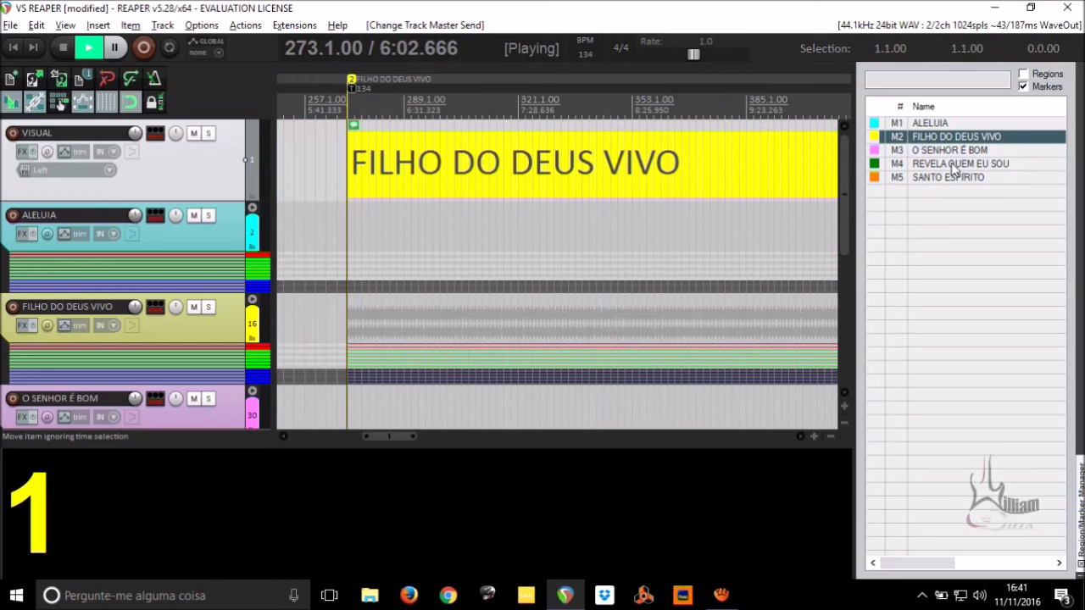
{"action": "left_click", "coordinate": [568, 99]}
{"action": "key", "text": "space"}
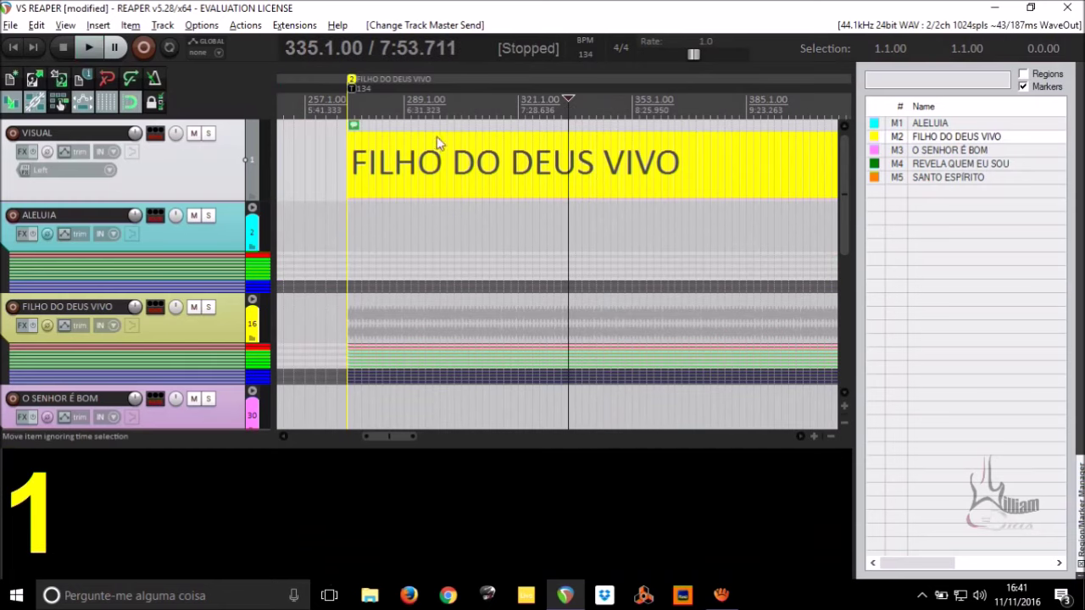
{"action": "left_click", "coordinate": [948, 123]}
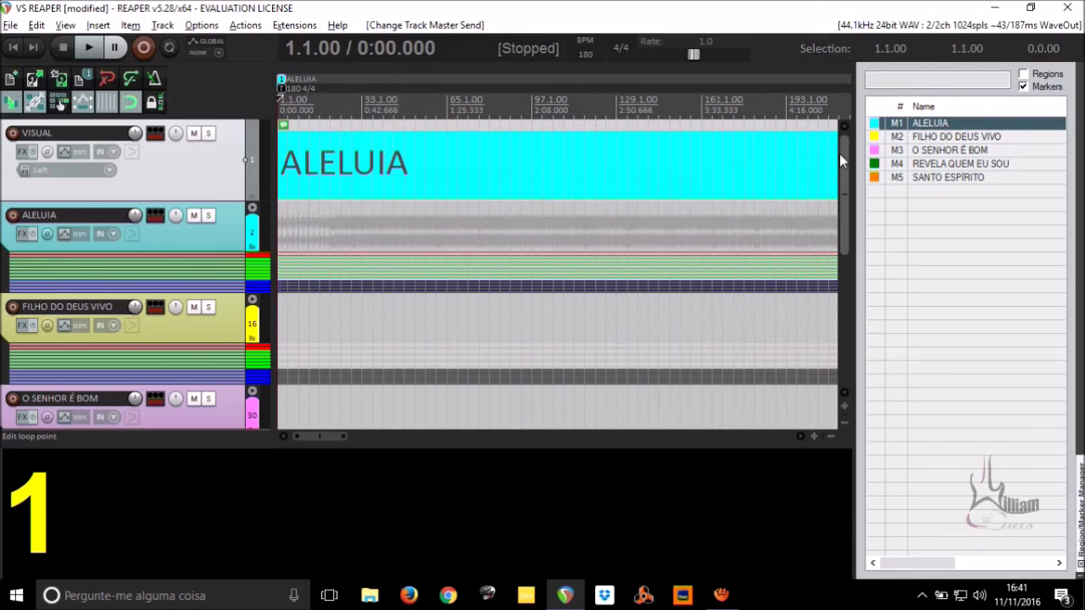
Remove the master output's hardware send to Left Output (stereo/MC) in the routing matrix.
{"action": "key", "text": "alt+r"}
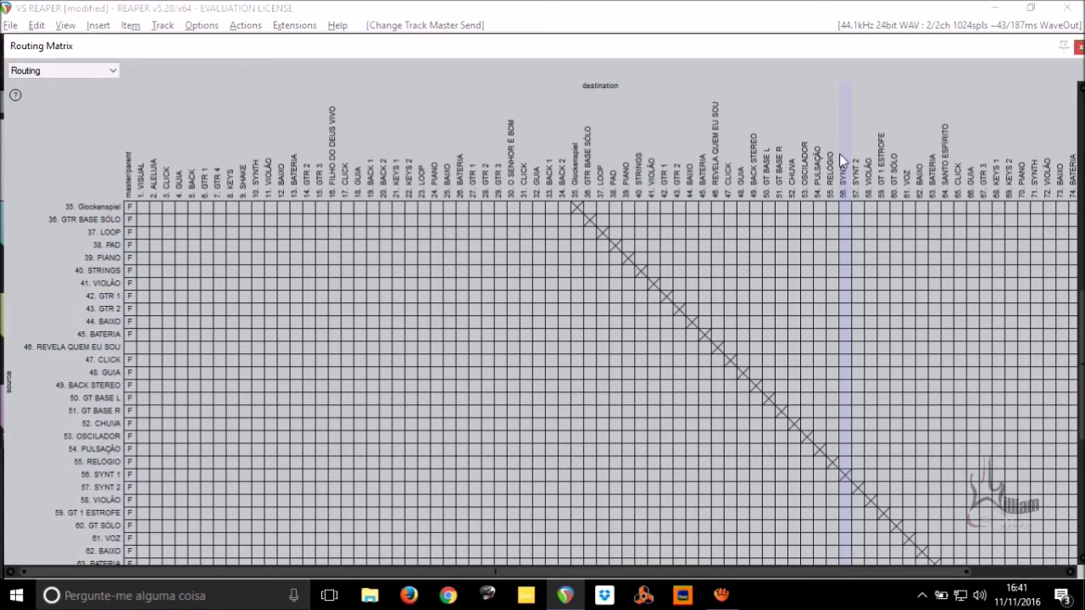
{"action": "scroll", "coordinate": [328, 279], "scroll_direction": "up", "scroll_amount": 12}
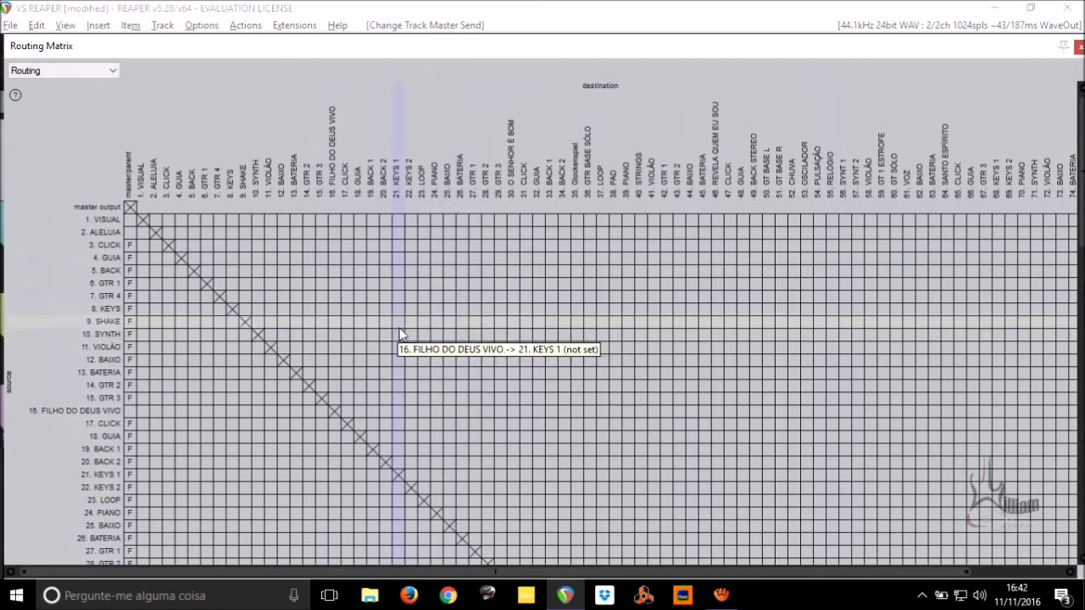
{"action": "left_click_drag", "start_coordinate": [495, 570], "coordinate": [805, 573]}
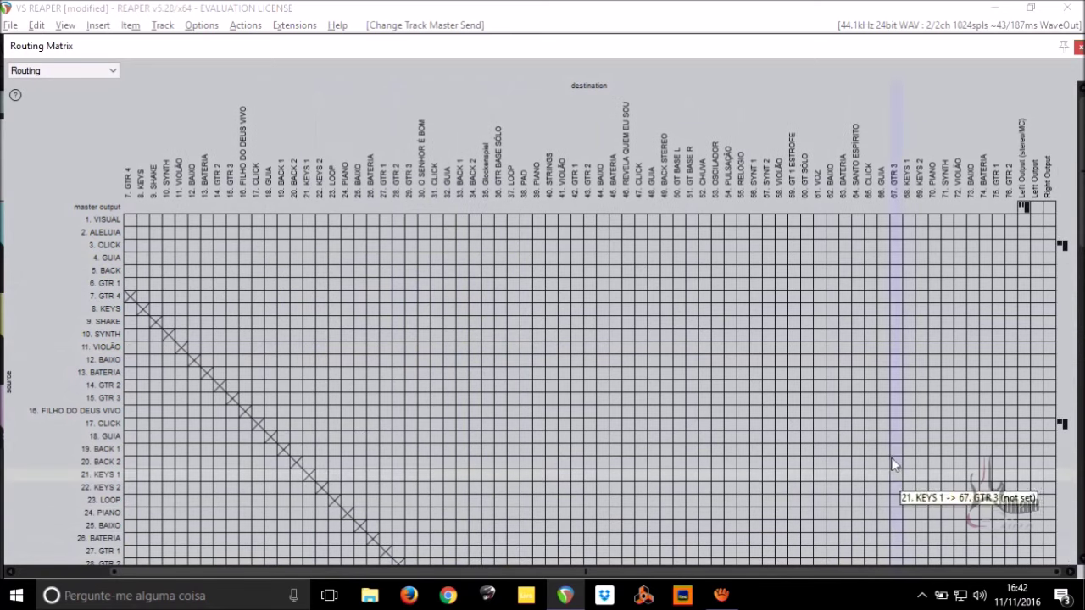
{"action": "left_click", "coordinate": [1023, 208]}
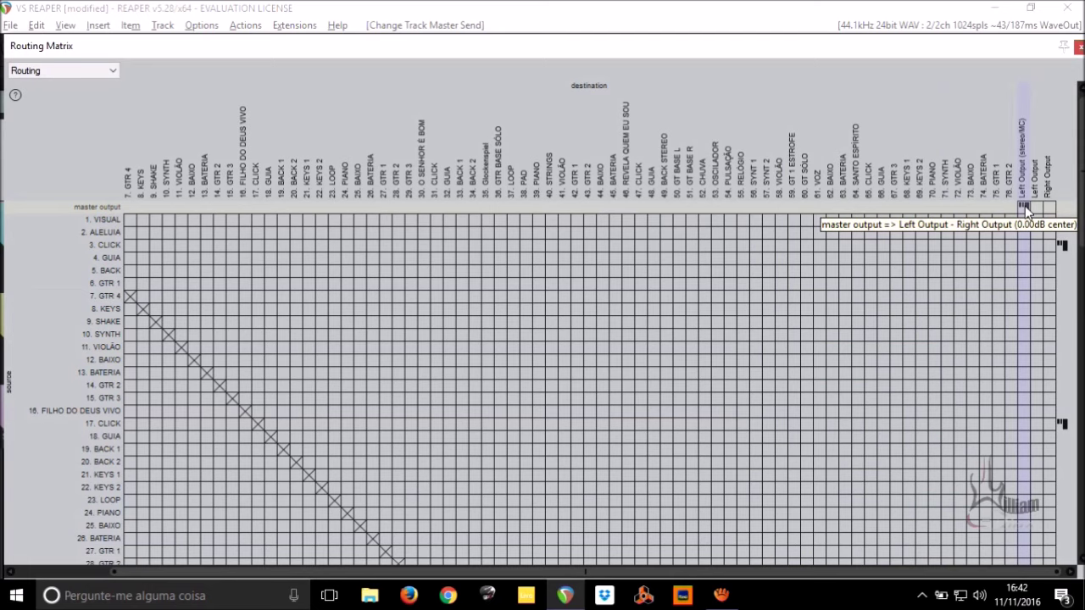
{"action": "left_click", "coordinate": [1025, 208]}
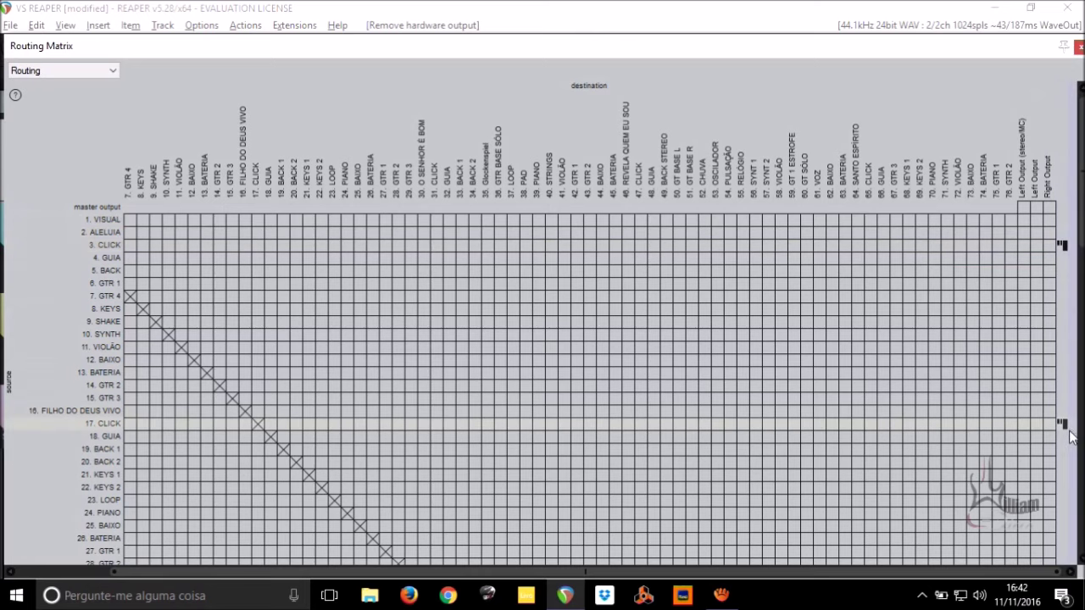
Try sending the ALELUIA folder and its CLICK and BACK tracks to Left Output (stereo/MC), and remove those hardware sends.
{"action": "scroll", "coordinate": [1068, 434], "scroll_direction": "down", "scroll_amount": 14}
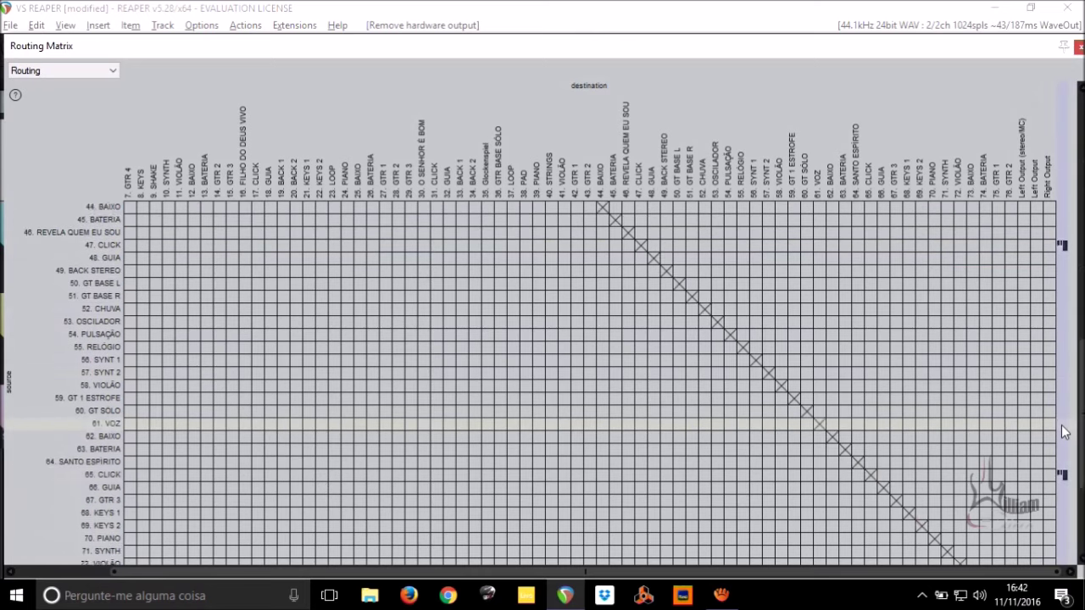
{"action": "scroll", "coordinate": [1065, 433], "scroll_direction": "down", "scroll_amount": 4}
{"action": "scroll", "coordinate": [1065, 432], "scroll_direction": "up", "scroll_amount": 15}
{"action": "scroll", "coordinate": [1064, 432], "scroll_direction": "up", "scroll_amount": 4}
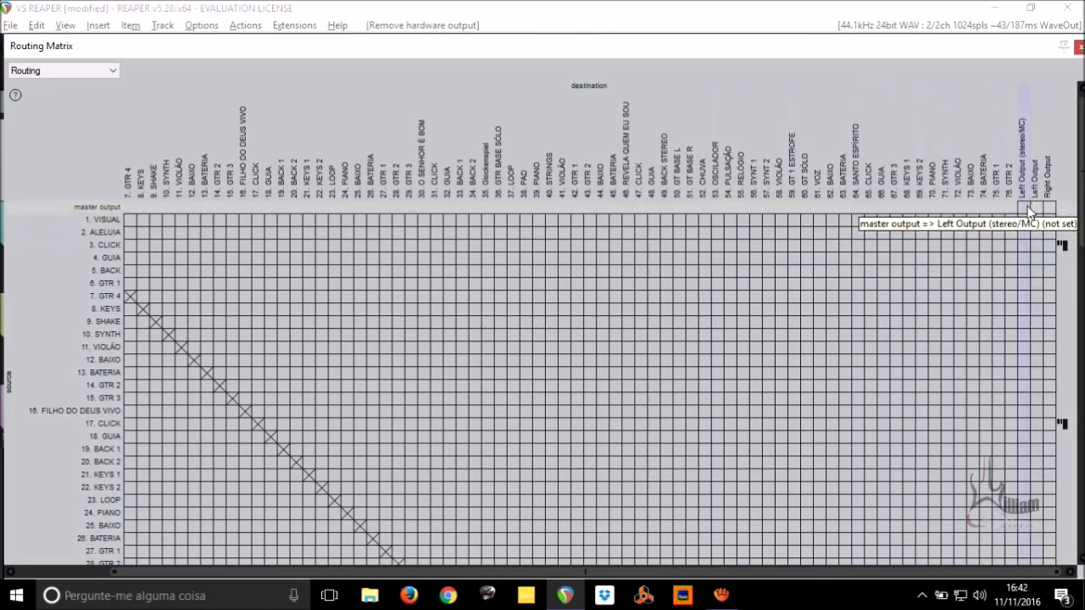
{"action": "left_click_drag", "start_coordinate": [1024, 231], "coordinate": [1024, 271]}
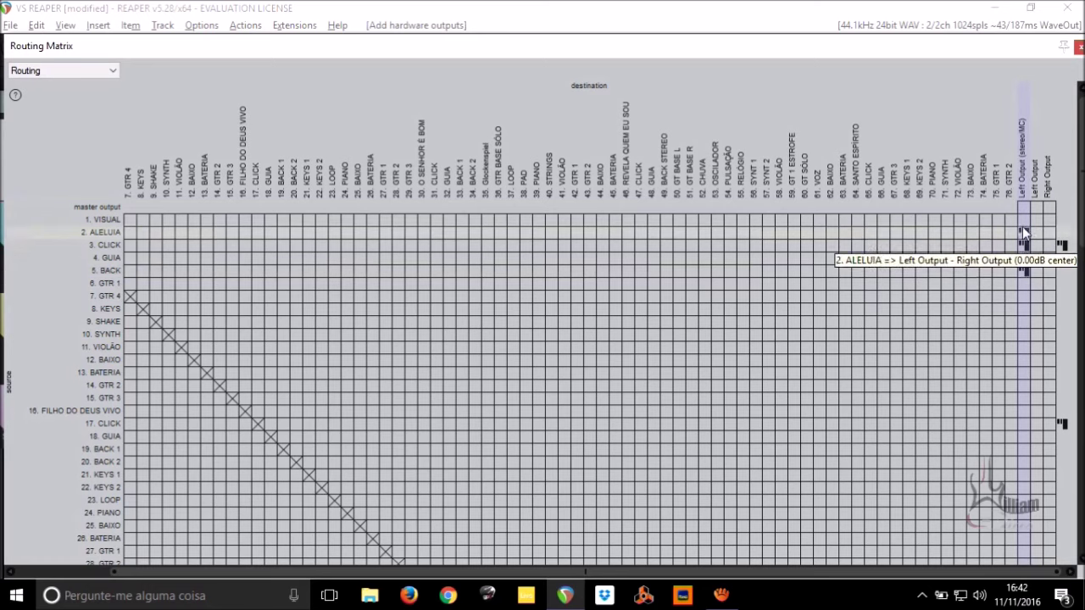
{"action": "left_click_drag", "start_coordinate": [1025, 232], "coordinate": [1024, 273]}
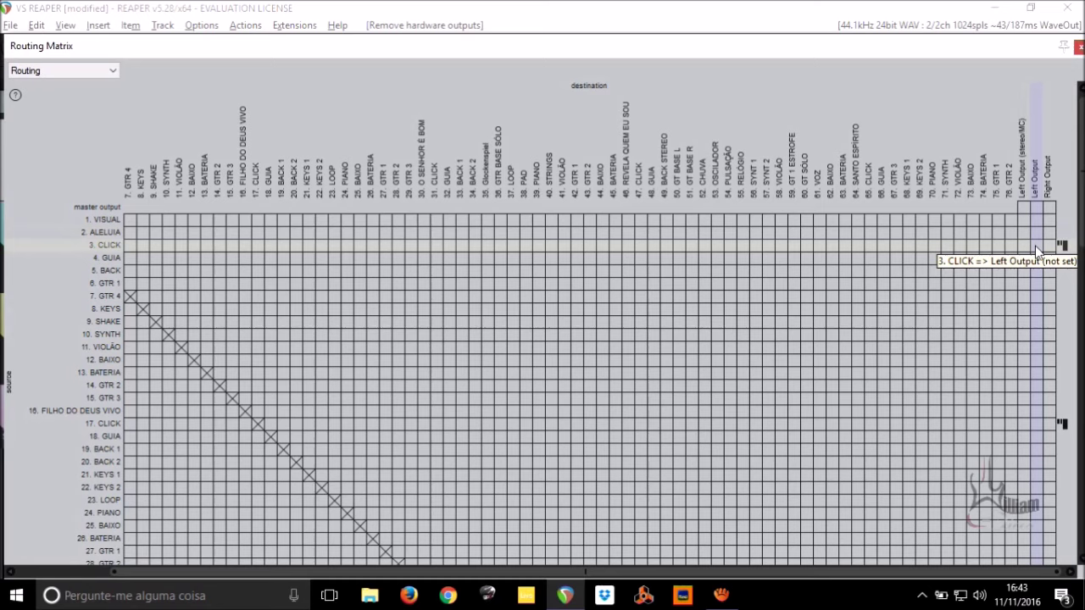
Send ALELUIA's CLICK and GUIA tracks to Left Output and its tracks from BACK to GTR 3 to Right Output.
{"action": "left_click", "coordinate": [1036, 246]}
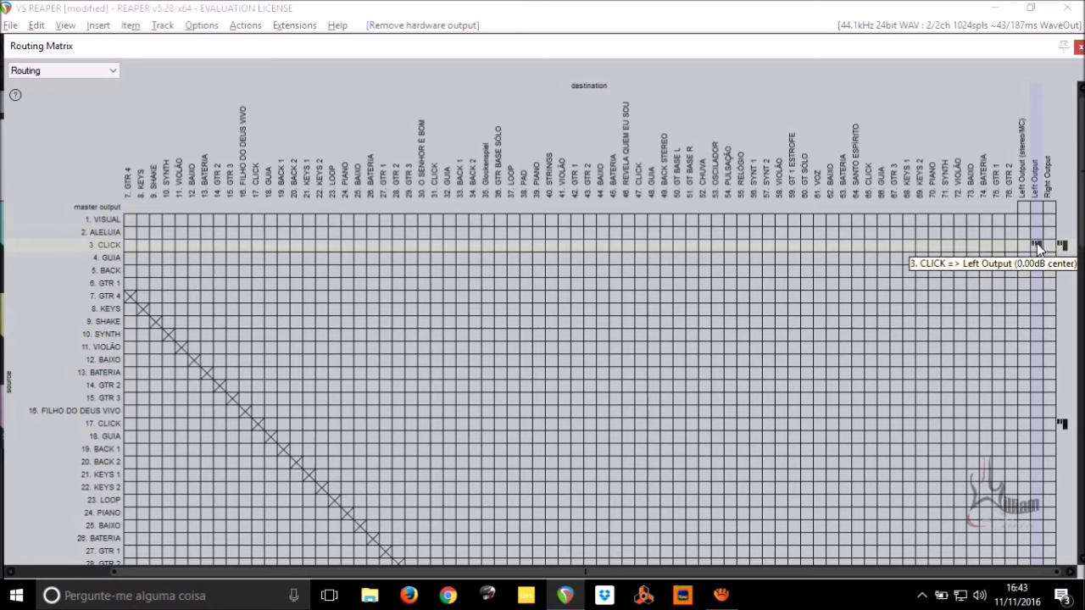
{"action": "left_click", "coordinate": [1036, 258]}
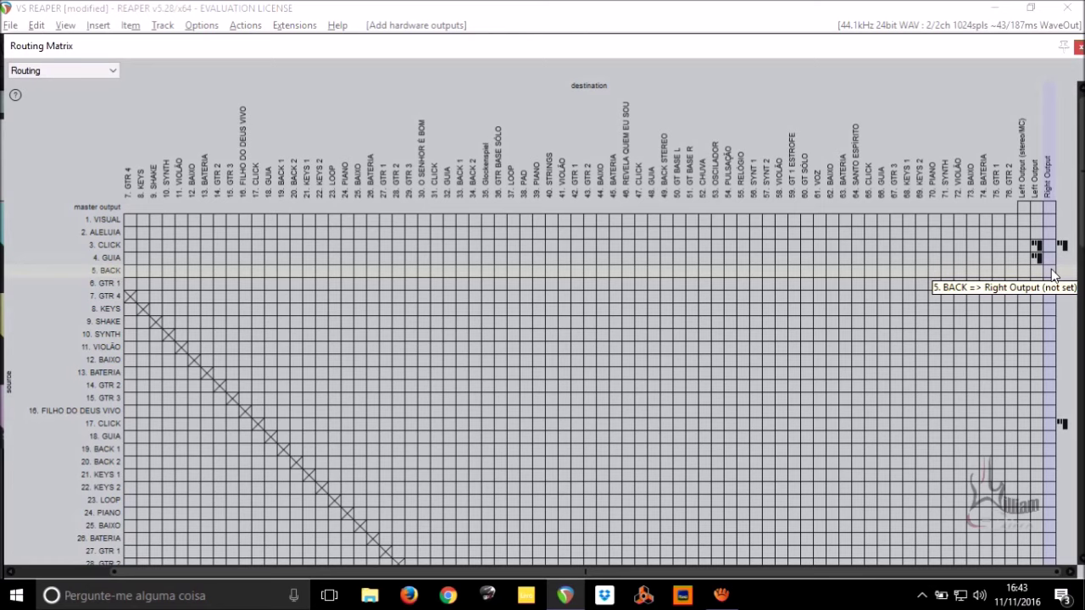
{"action": "left_click", "coordinate": [1049, 270]}
{"action": "left_click_drag", "start_coordinate": [1049, 273], "coordinate": [1050, 400]}
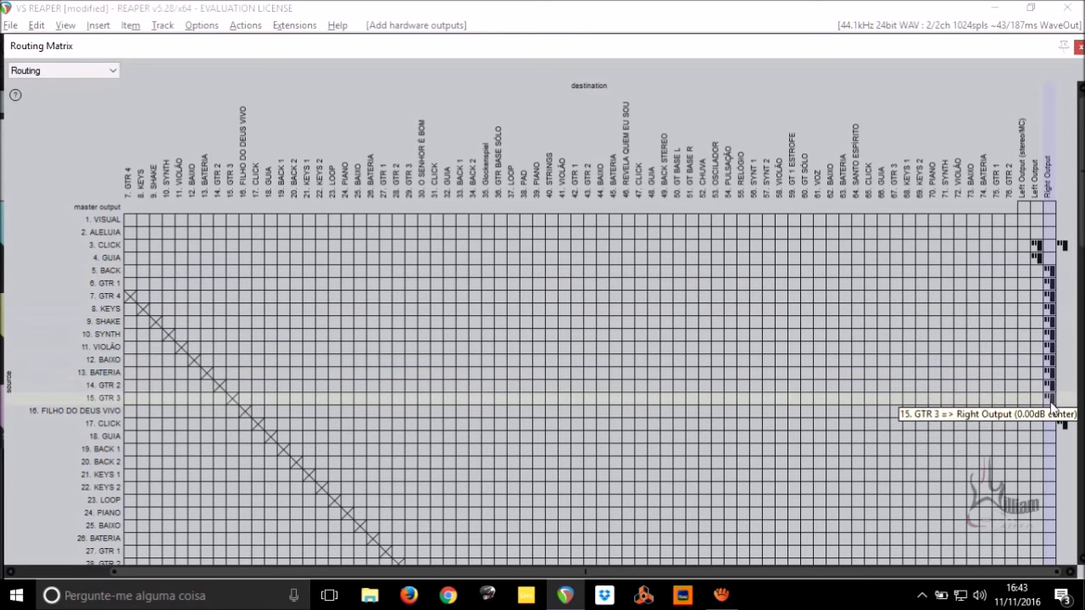
{"action": "left_click", "coordinate": [1054, 411]}
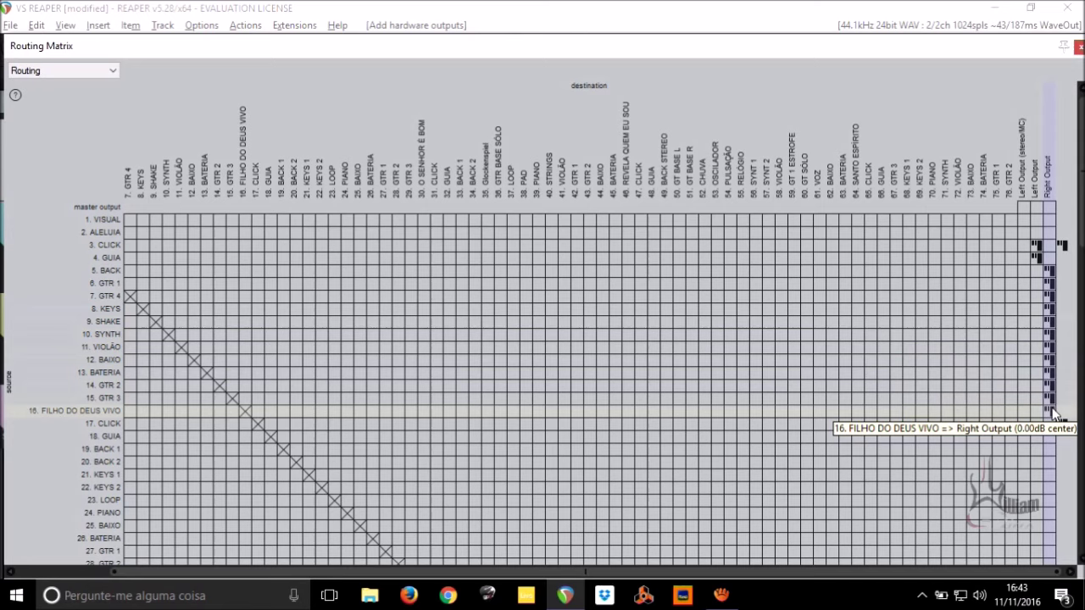
{"action": "left_click", "coordinate": [1054, 412]}
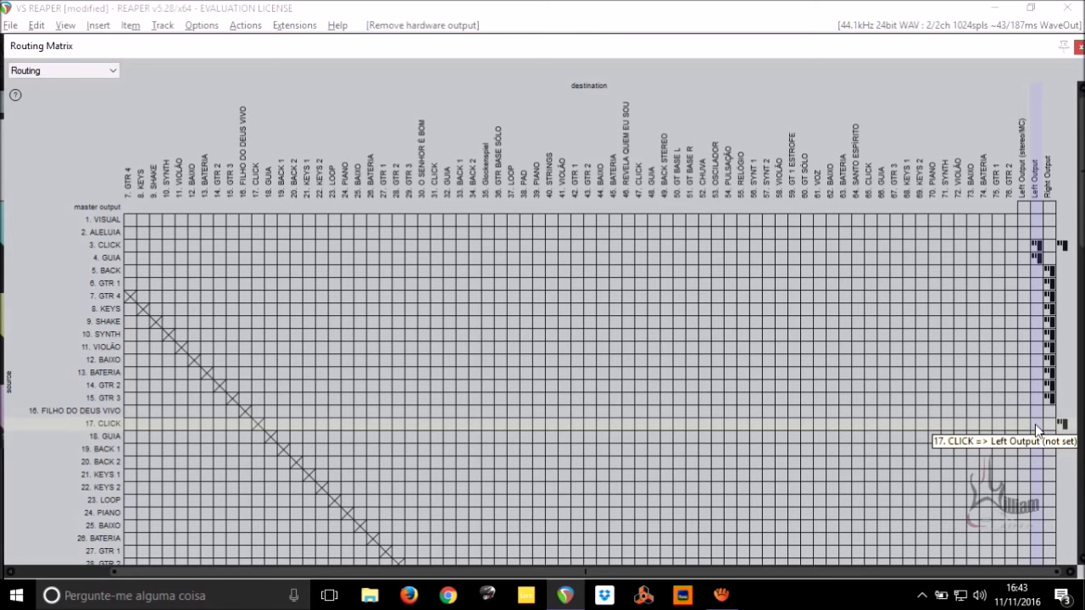
Send FILHO DO DEUS VIVO's CLICK and GUIA tracks to Left Output and its tracks from BACK 1 to GTR 3 to Right Output.
{"action": "left_click", "coordinate": [1035, 424]}
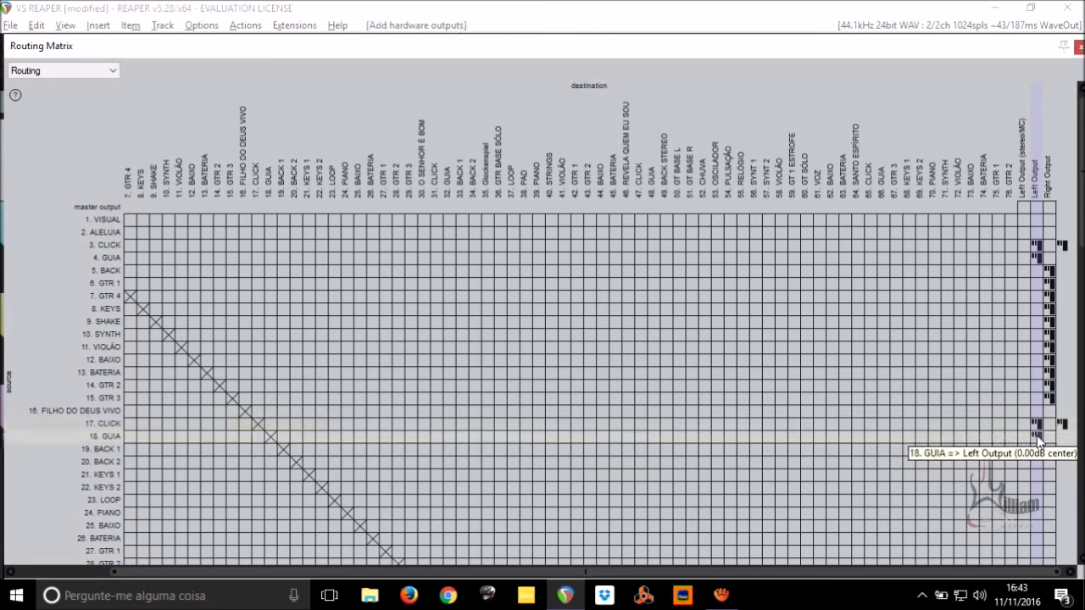
{"action": "scroll", "coordinate": [1039, 439], "scroll_direction": "down", "scroll_amount": 3}
{"action": "left_click", "coordinate": [1051, 350]}
{"action": "left_click", "coordinate": [1051, 359]}
{"action": "left_click", "coordinate": [1050, 372]}
{"action": "left_click", "coordinate": [1050, 384]}
{"action": "left_click", "coordinate": [1050, 398]}
{"action": "left_click", "coordinate": [1050, 410]}
{"action": "left_click", "coordinate": [1050, 423]}
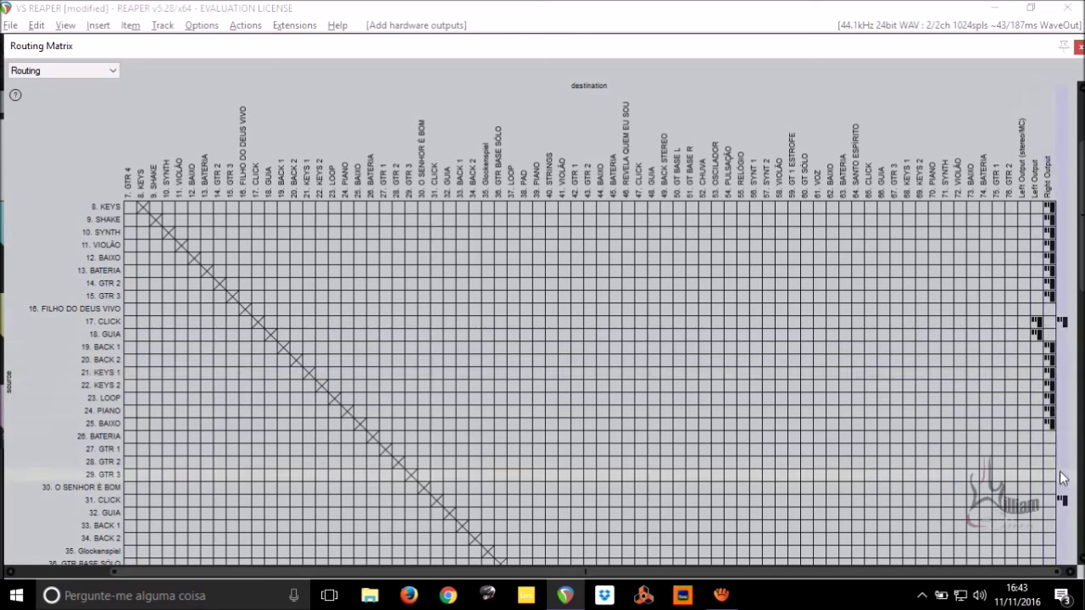
{"action": "left_click", "coordinate": [1050, 435]}
{"action": "left_click", "coordinate": [1050, 448]}
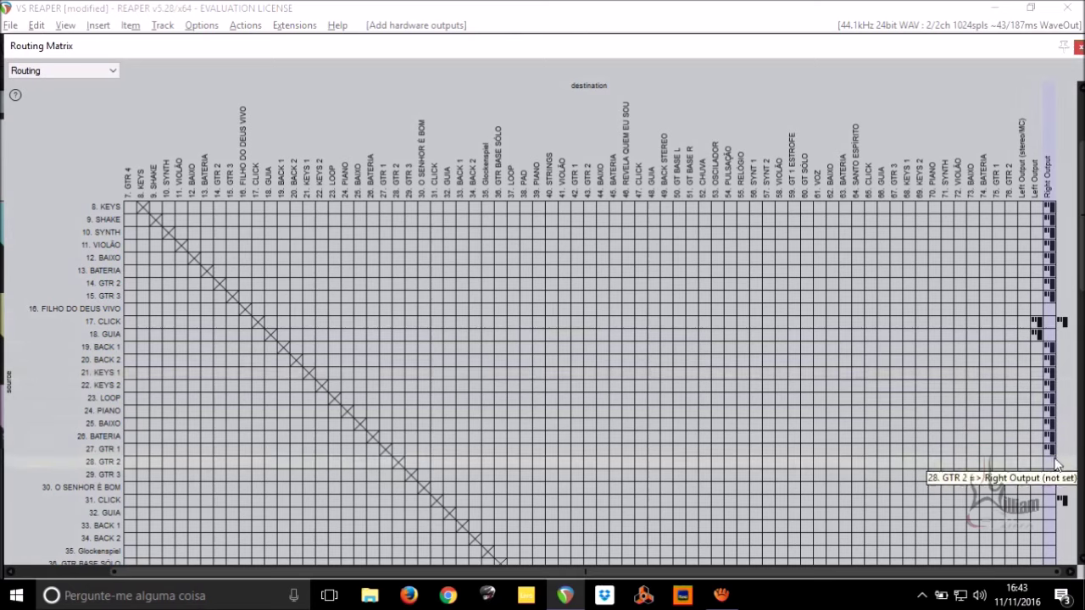
{"action": "left_click", "coordinate": [1052, 463]}
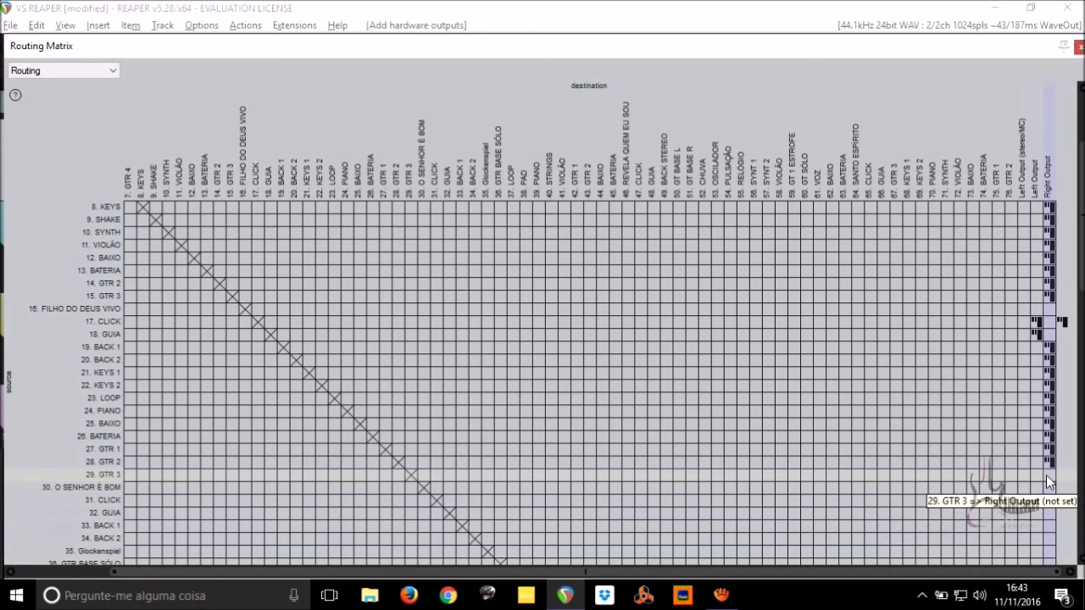
{"action": "left_click", "coordinate": [1048, 477]}
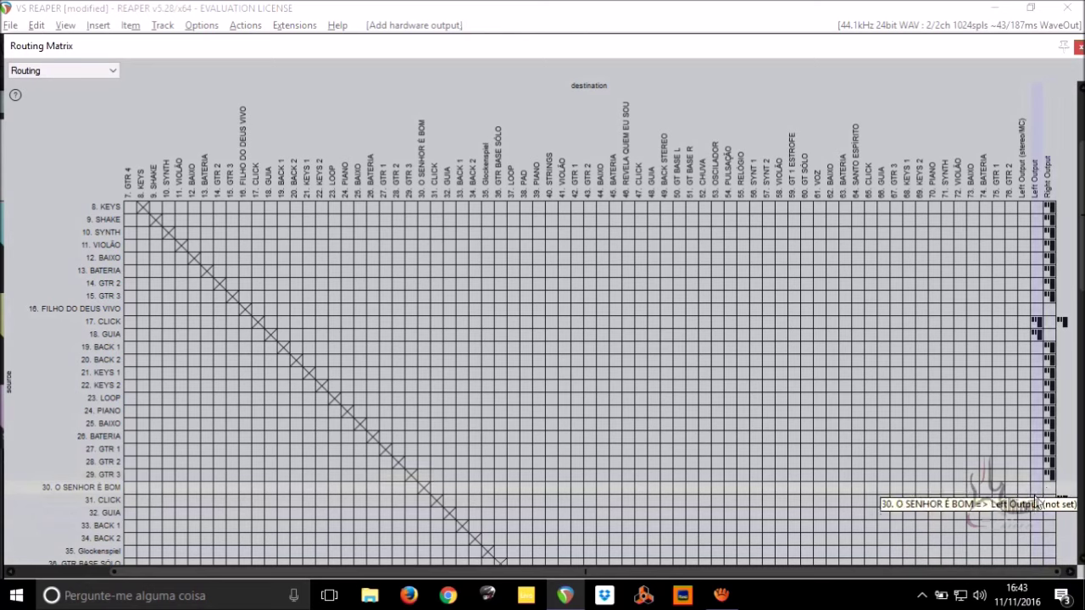
Send O SENHOR É BOM's CLICK and GUIA tracks to Left Output and its tracks from BACK 1 to BATERIA to Right Output.
{"action": "left_click", "coordinate": [1035, 501]}
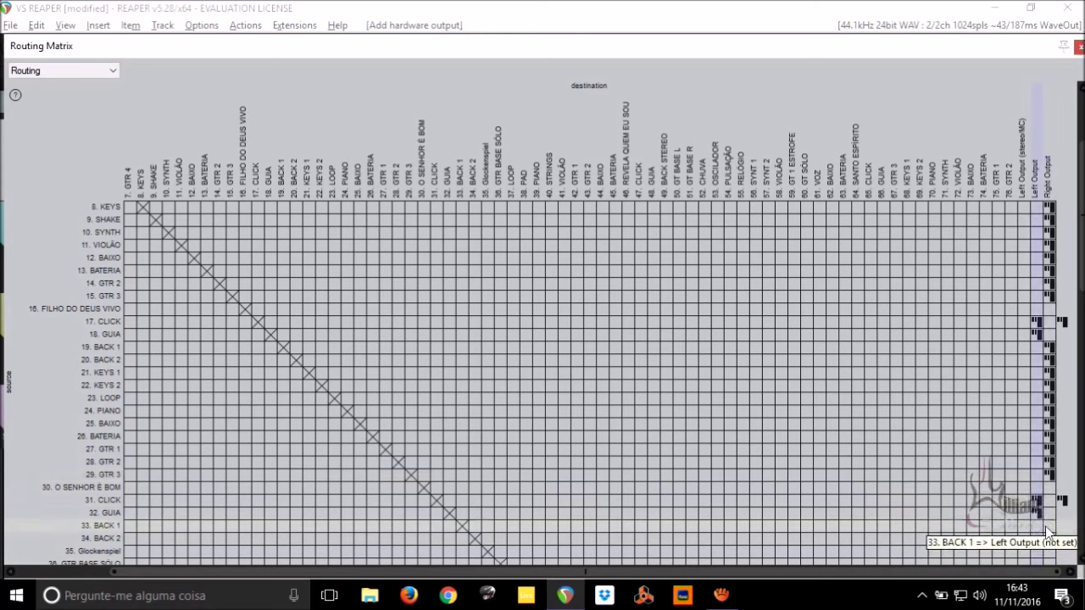
{"action": "scroll", "coordinate": [1045, 523], "scroll_direction": "down", "scroll_amount": 4}
{"action": "scroll", "coordinate": [1021, 451], "scroll_direction": "down", "scroll_amount": 4}
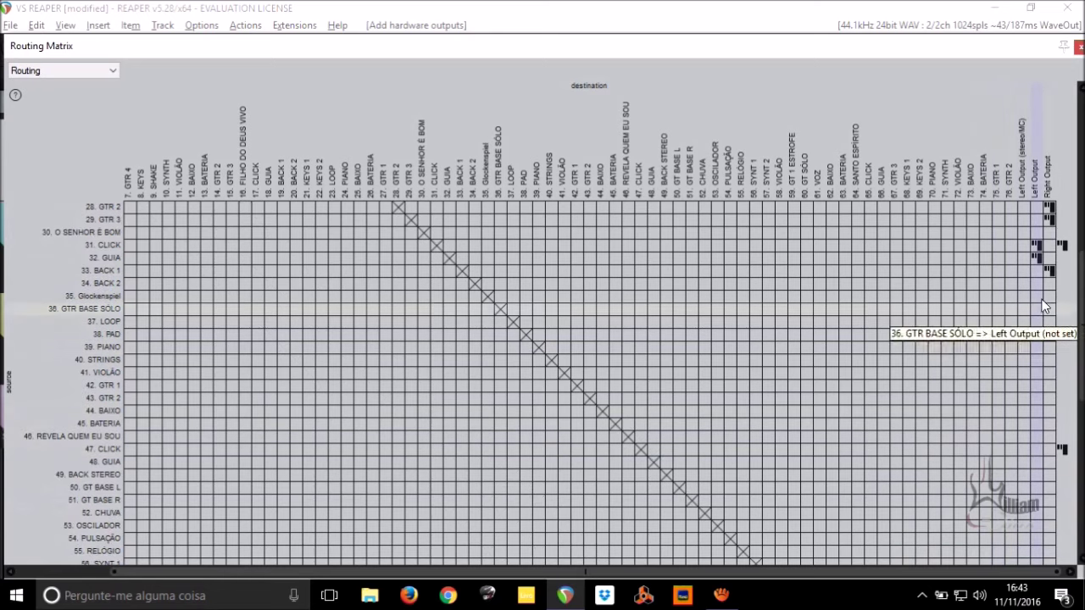
{"action": "left_click", "coordinate": [1050, 296]}
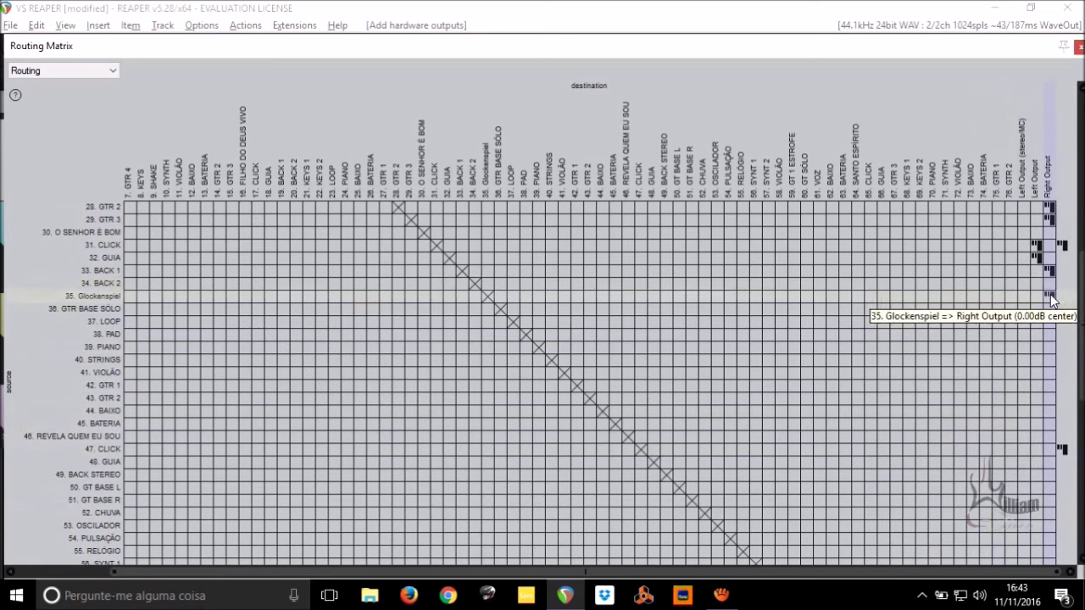
{"action": "left_click_drag", "start_coordinate": [1051, 295], "coordinate": [1049, 433]}
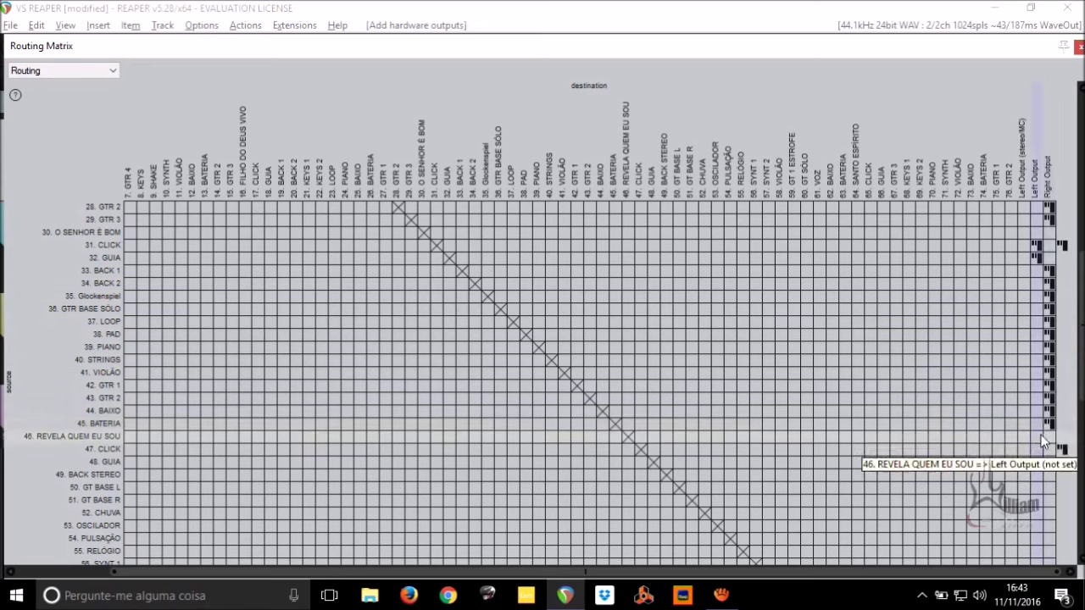
Try sending REVELA QUEM EU SOU's CLICK and GUIA tracks to Left Output (stereo/MC), and remove those hardware sends.
{"action": "left_click", "coordinate": [1023, 450]}
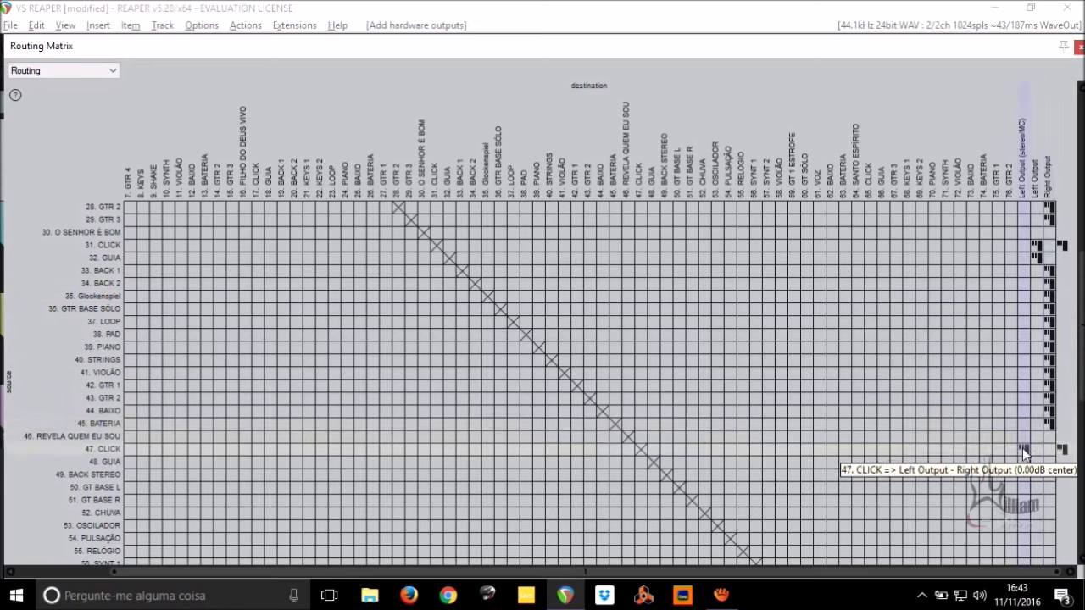
{"action": "left_click", "coordinate": [1024, 462]}
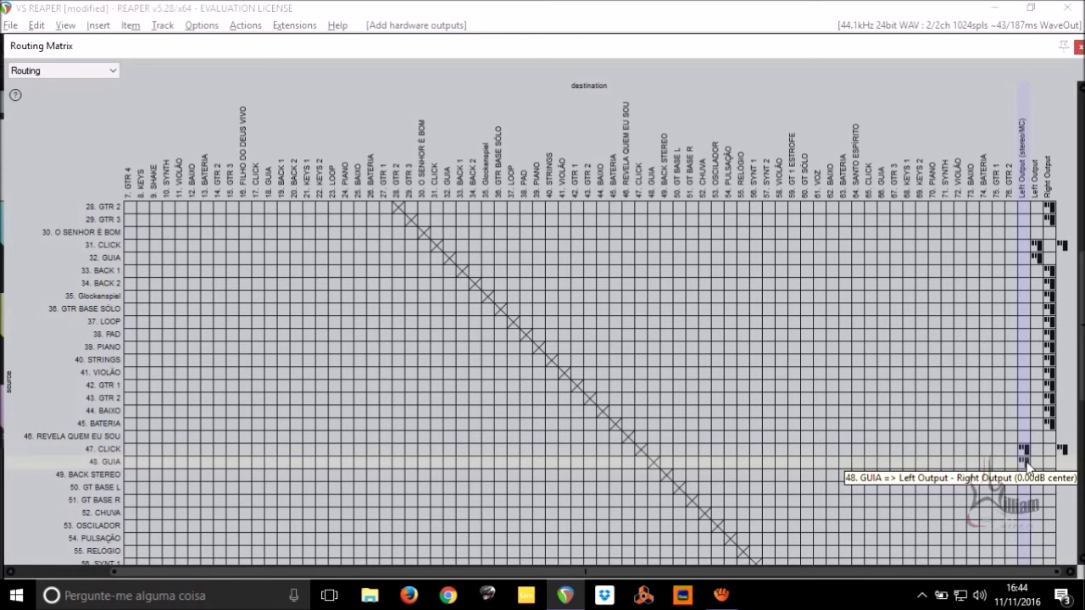
{"action": "scroll", "coordinate": [1026, 462], "scroll_direction": "down", "scroll_amount": 4}
{"action": "left_click", "coordinate": [1020, 350]}
{"action": "left_click", "coordinate": [1024, 360]}
Send REVELA QUEM EU SOU's GUIA and BACK STEREO to Left Output, and GT BASE L to OSCILADOR to Right Output.
{"action": "left_click", "coordinate": [1033, 362]}
{"action": "left_click", "coordinate": [1033, 376]}
{"action": "left_click", "coordinate": [1049, 385]}
{"action": "left_click", "coordinate": [1049, 398]}
{"action": "left_click", "coordinate": [1049, 410]}
{"action": "left_click", "coordinate": [1049, 423]}
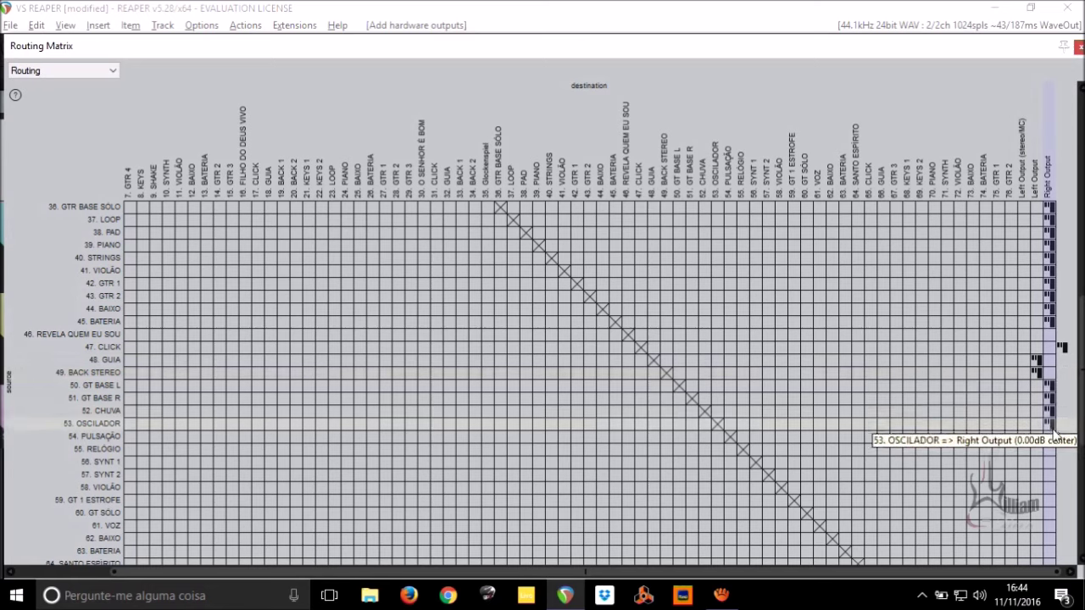
Remove BACK STEREO's send to Left Output and route REVELA QUEM EU SOU's CLICK and GUIA to Left Output.
{"action": "left_click", "coordinate": [1036, 374]}
{"action": "left_click", "coordinate": [1034, 360]}
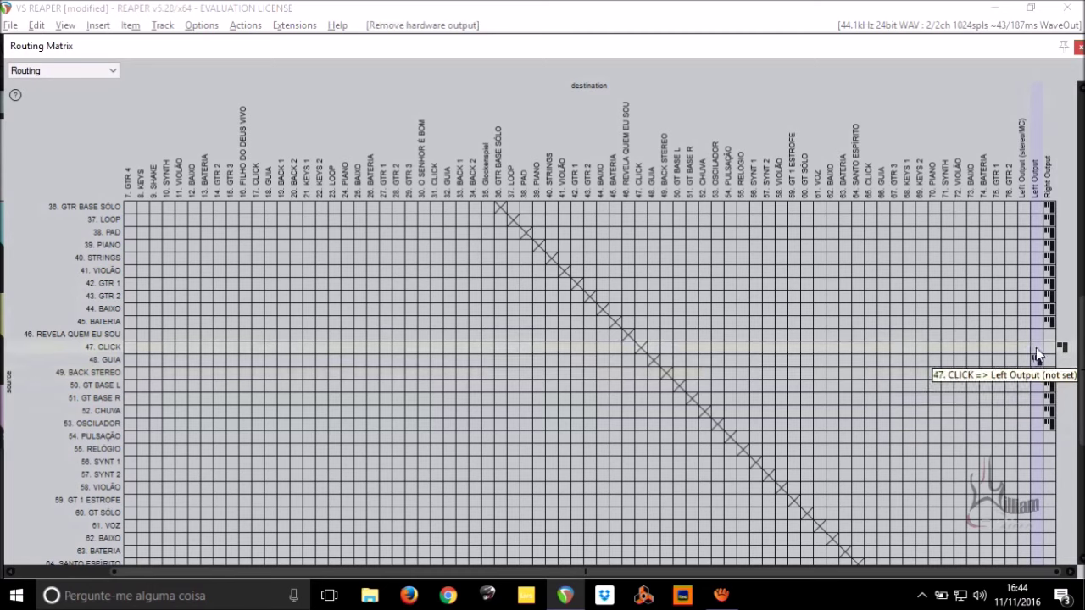
{"action": "left_click", "coordinate": [1036, 347]}
{"action": "left_click", "coordinate": [1036, 360]}
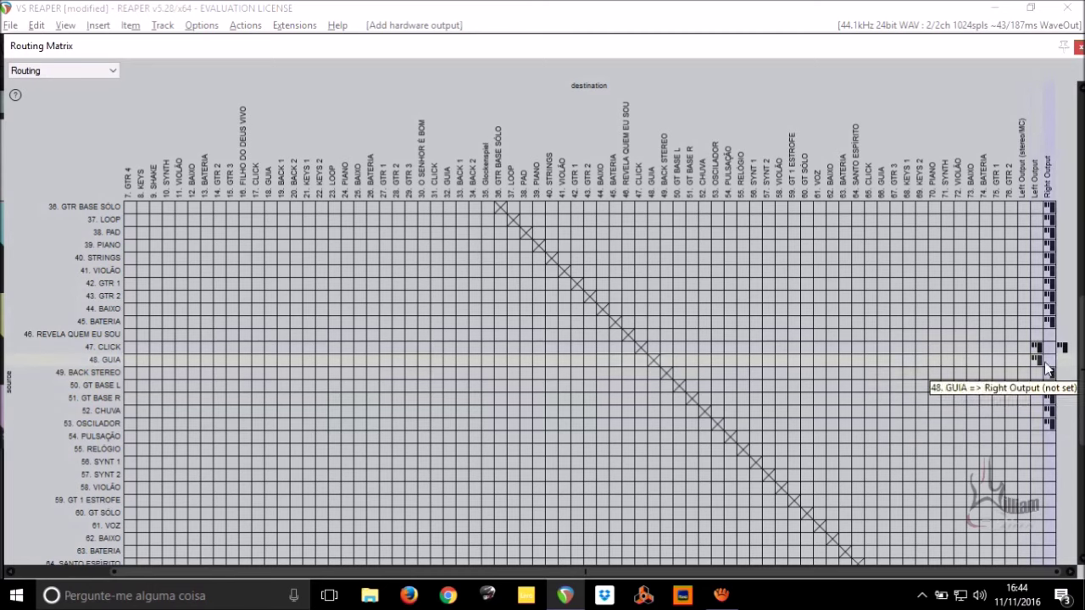
Send REVELA QUEM EU SOU's BACK STEREO and its tracks from PULSAÇÃO to BATERIA to Right Output.
{"action": "left_click", "coordinate": [1049, 376]}
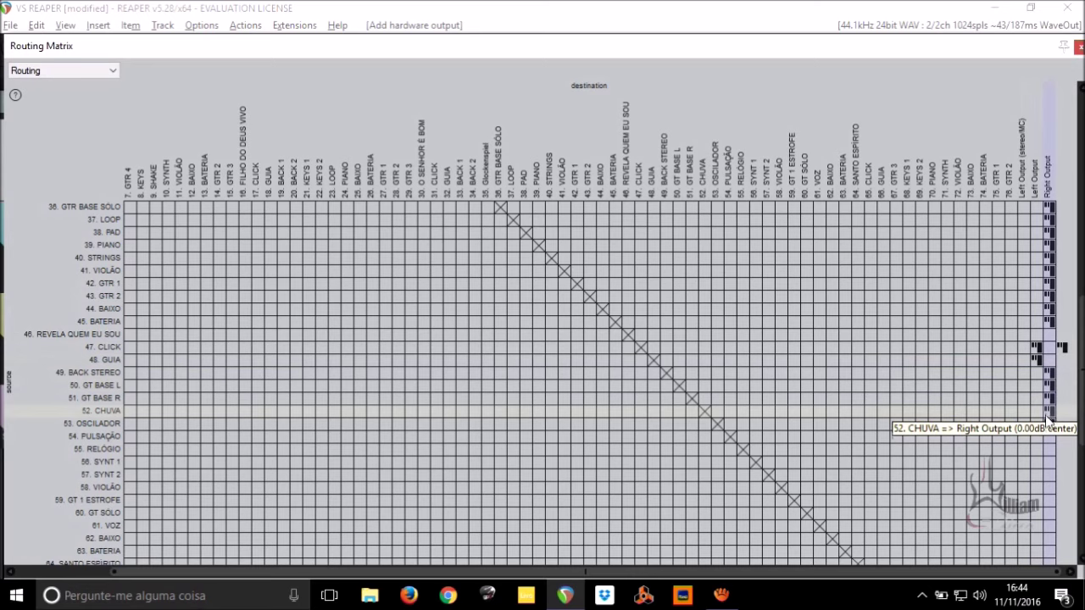
{"action": "scroll", "coordinate": [1049, 416], "scroll_direction": "down", "scroll_amount": 4}
{"action": "left_click_drag", "start_coordinate": [1049, 291], "coordinate": [1054, 404]}
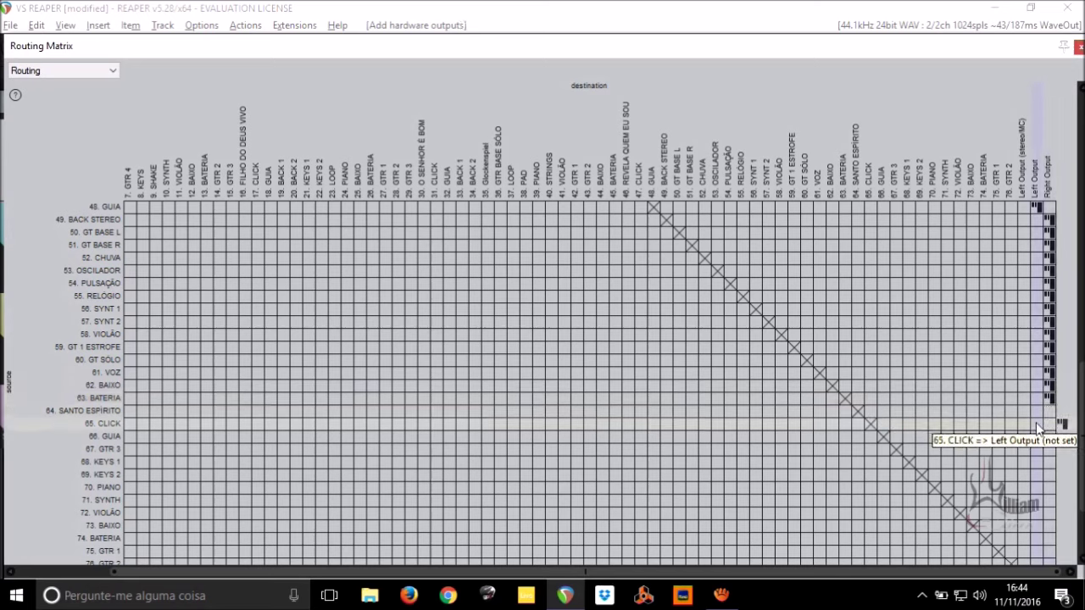
Send SANTO ESPÍRITO's CLICK and GUIA to Left Output and its tracks from GTR 3 onward to Right Output, and close the routing matrix.
{"action": "left_click", "coordinate": [1037, 425]}
{"action": "left_click", "coordinate": [1037, 436]}
{"action": "left_click", "coordinate": [1049, 450]}
{"action": "left_click_drag", "start_coordinate": [1051, 458], "coordinate": [1051, 551]}
{"action": "scroll", "coordinate": [1051, 542], "scroll_direction": "down", "scroll_amount": 2}
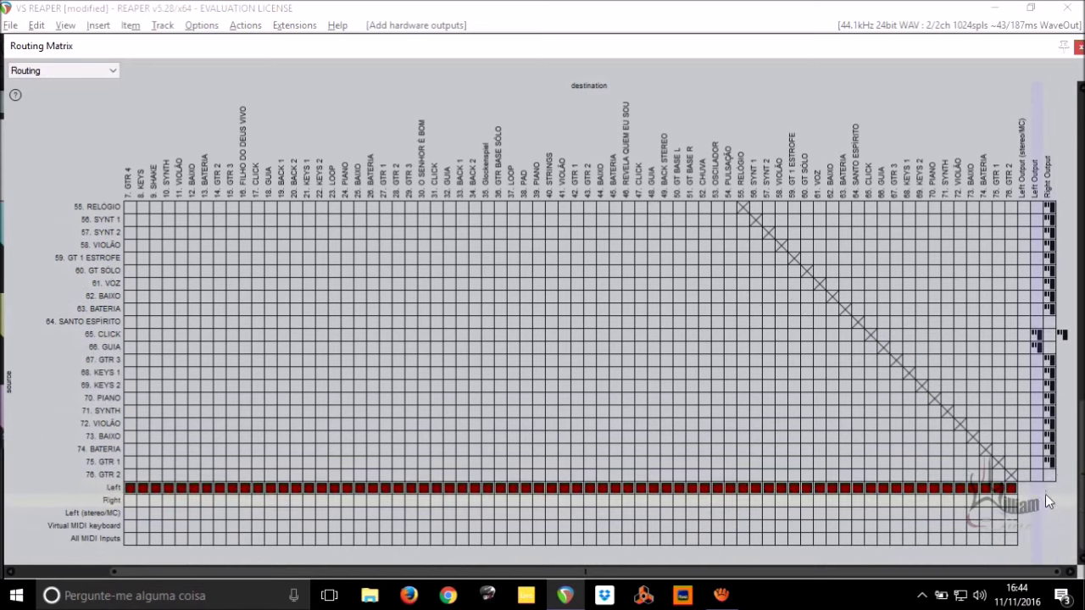
{"action": "scroll", "coordinate": [1051, 481], "scroll_direction": "up", "scroll_amount": 15}
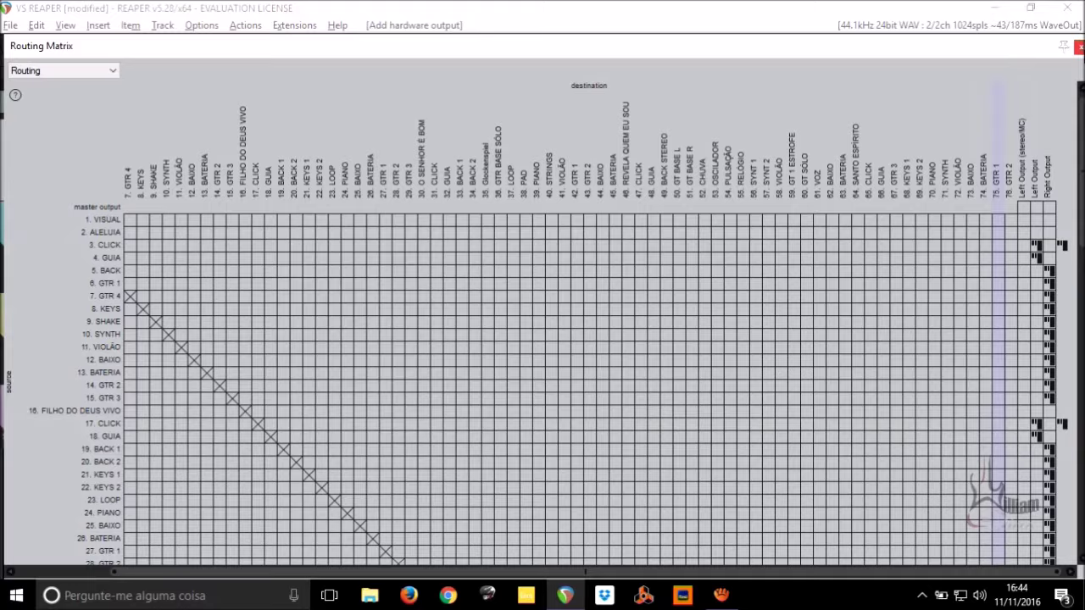
{"action": "left_click", "coordinate": [1079, 46]}
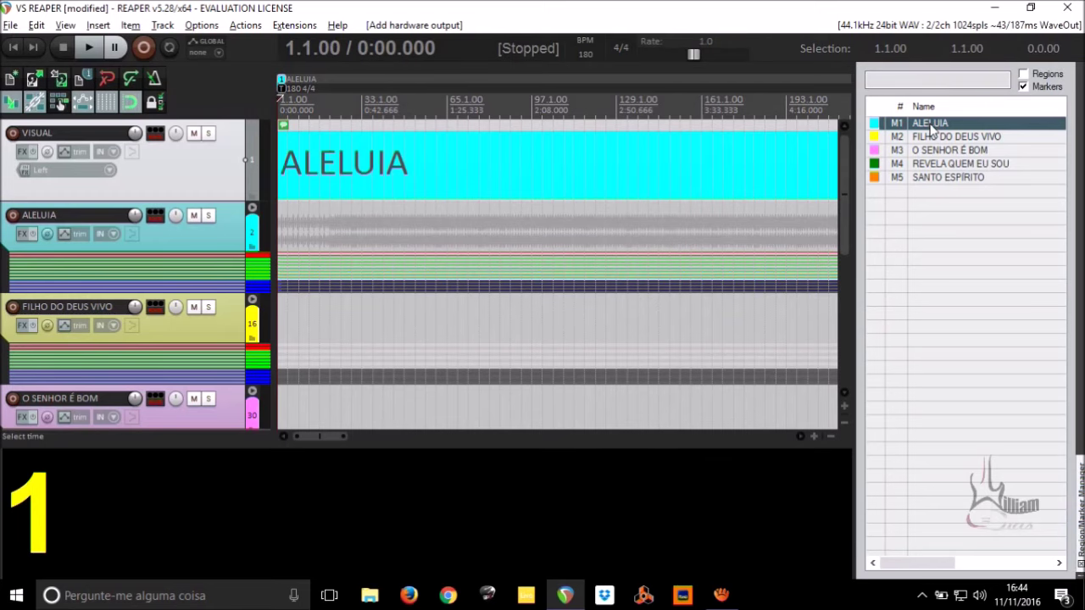
Play the starts of ALELUIA and FILHO DO DEUS VIVO to check the output, return to the ALELUIA marker, and save the project.
{"action": "key", "text": "space"}
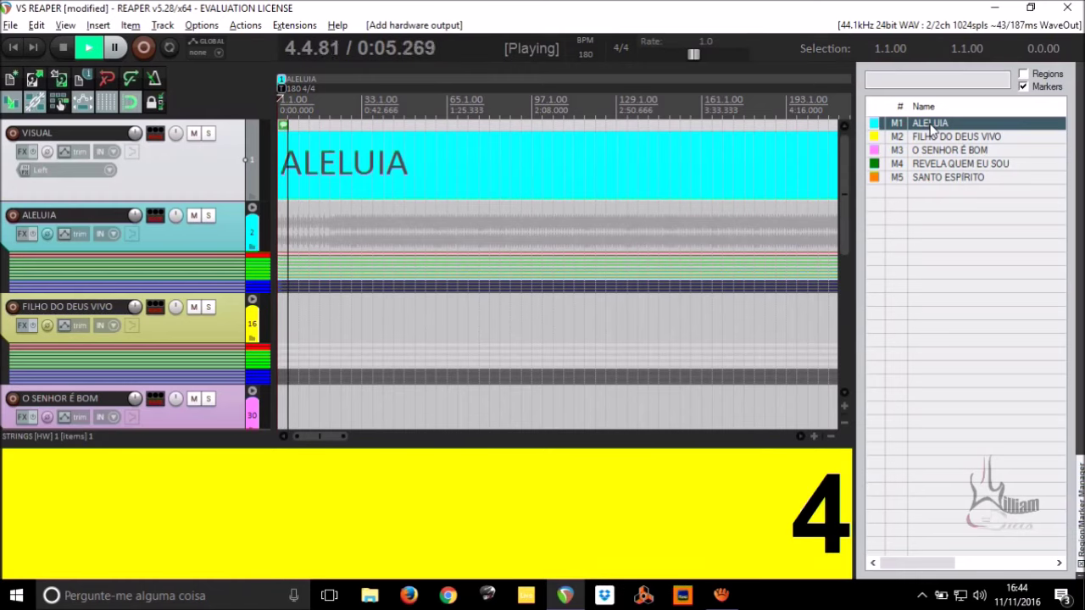
{"action": "key", "text": "space"}
{"action": "left_click", "coordinate": [940, 139]}
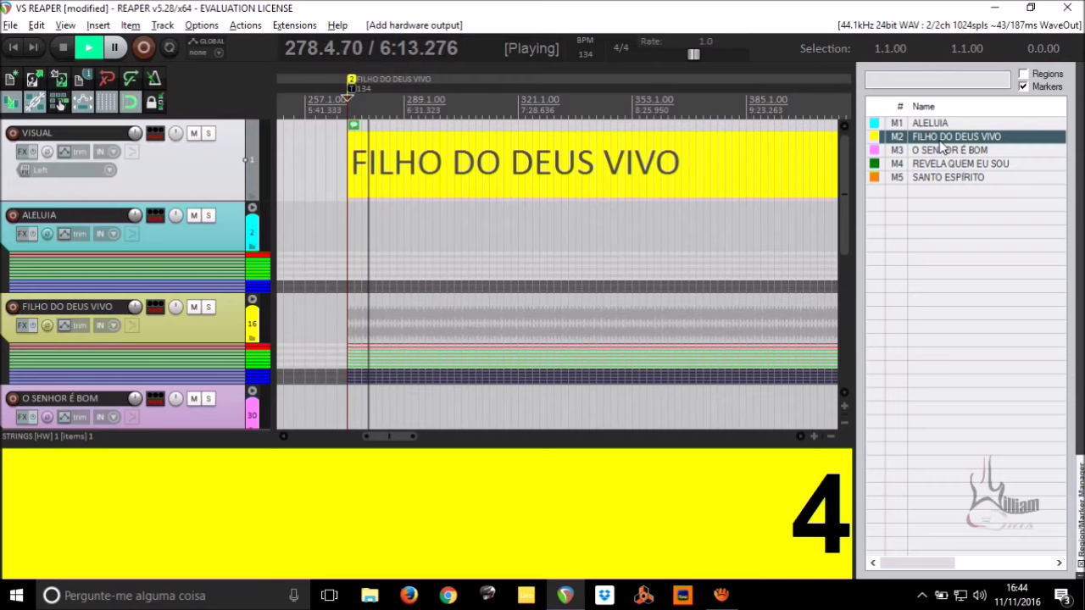
{"action": "key", "text": "space"}
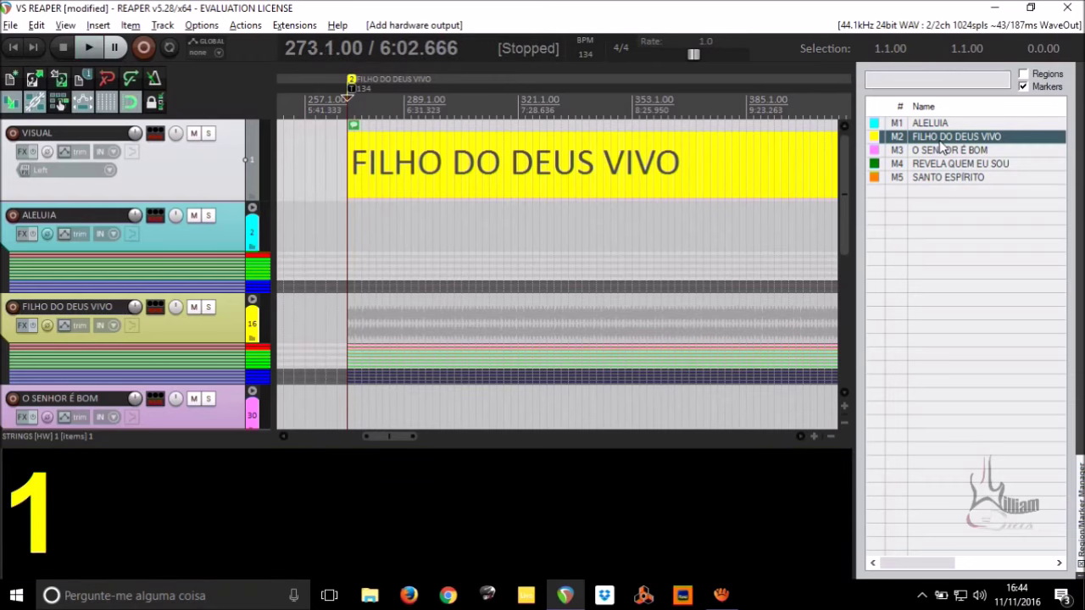
{"action": "left_click", "coordinate": [931, 124]}
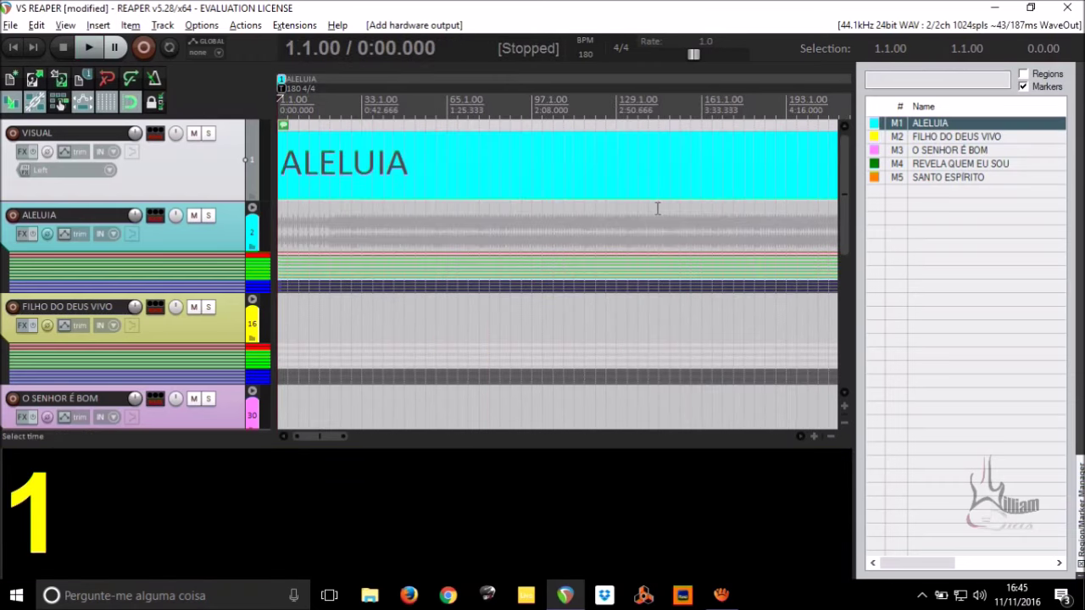
{"action": "key", "text": "ctrl+s"}
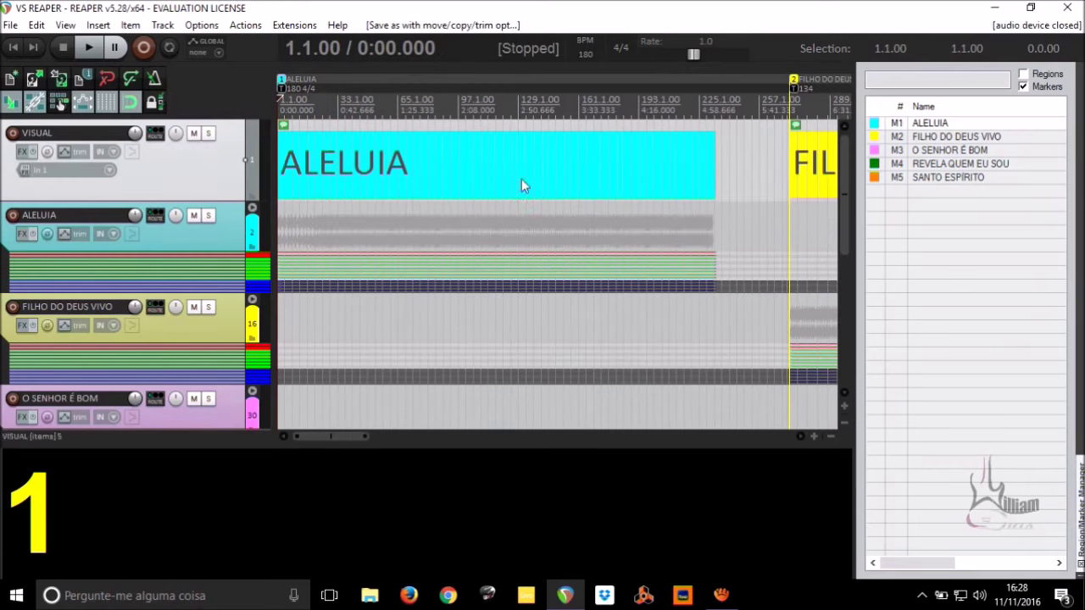
Show all five songs on the timeline and jump through the markers from FILHO DO DEUS VIVO to REVELA QUEM EU SOU.
{"action": "left_click", "coordinate": [498, 204]}
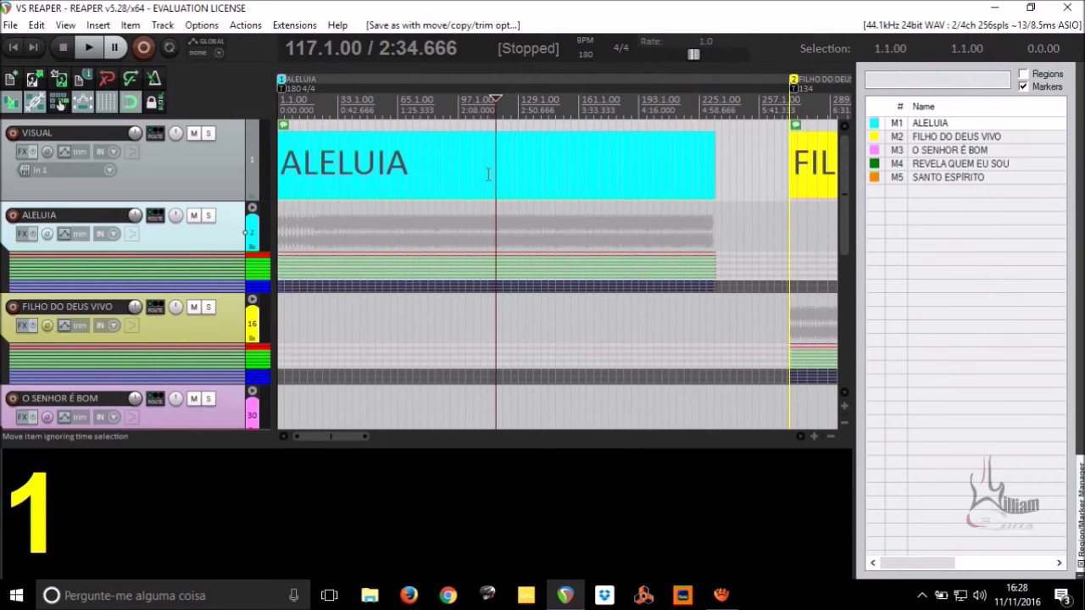
{"action": "key", "text": "Home"}
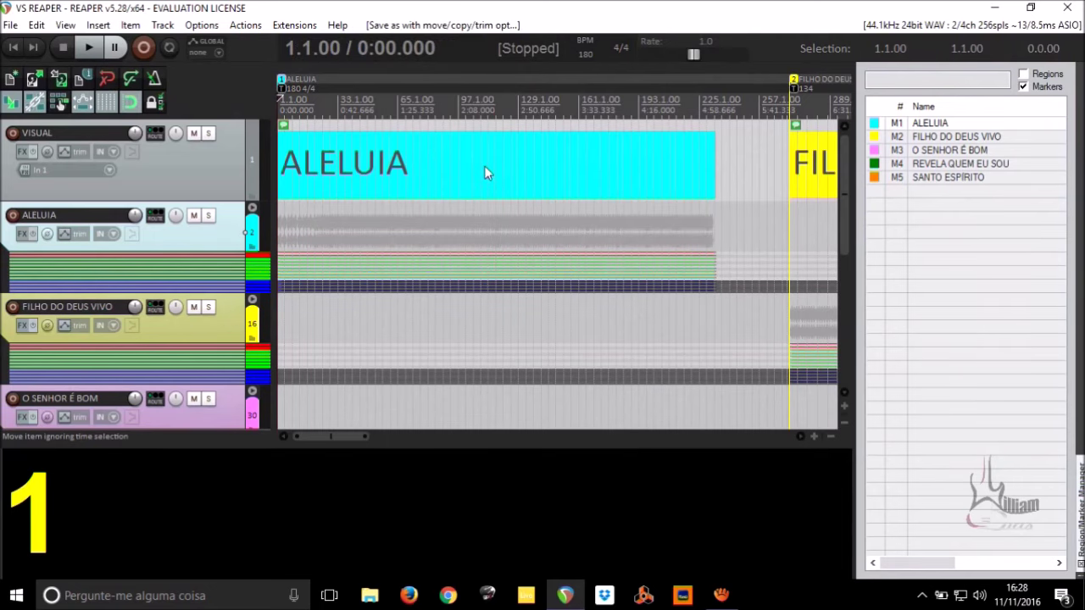
{"action": "scroll", "coordinate": [485, 170], "scroll_direction": "down", "scroll_amount": 8}
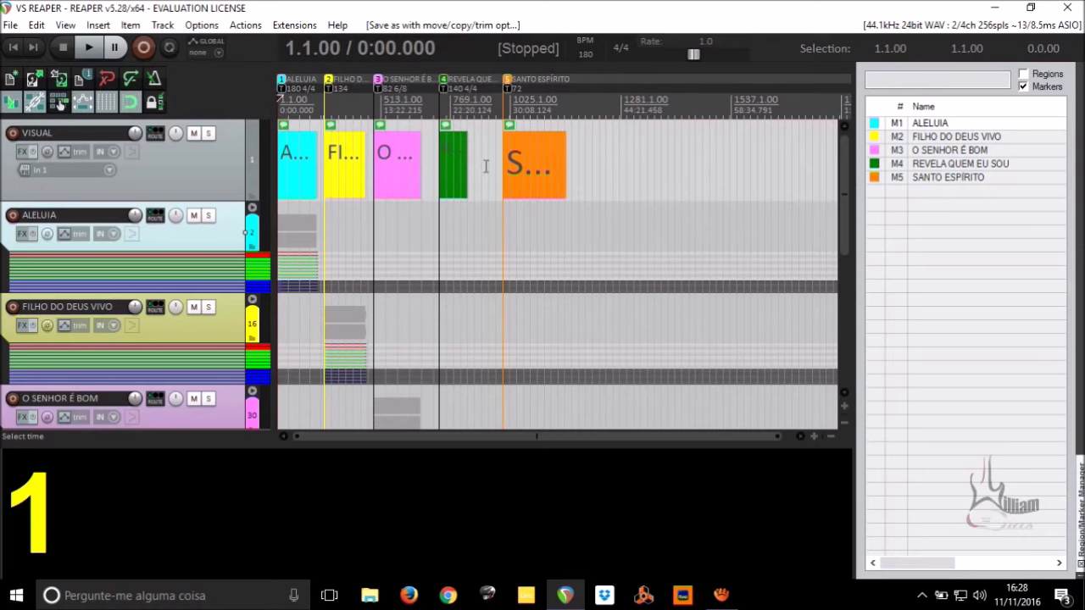
{"action": "scroll", "coordinate": [634, 127], "scroll_direction": "down", "scroll_amount": 2}
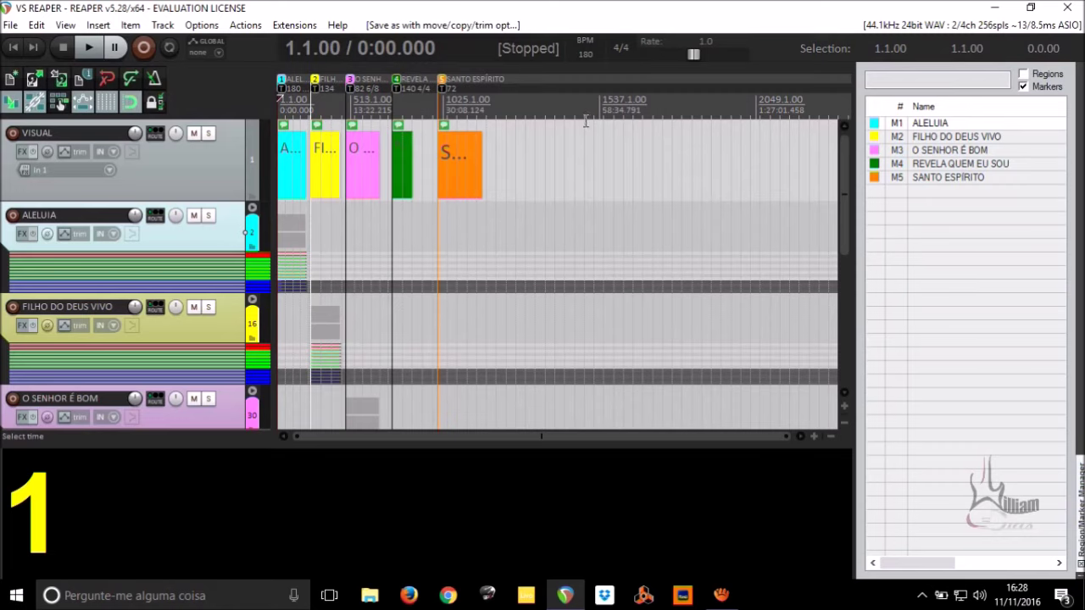
{"action": "left_click", "coordinate": [954, 137]}
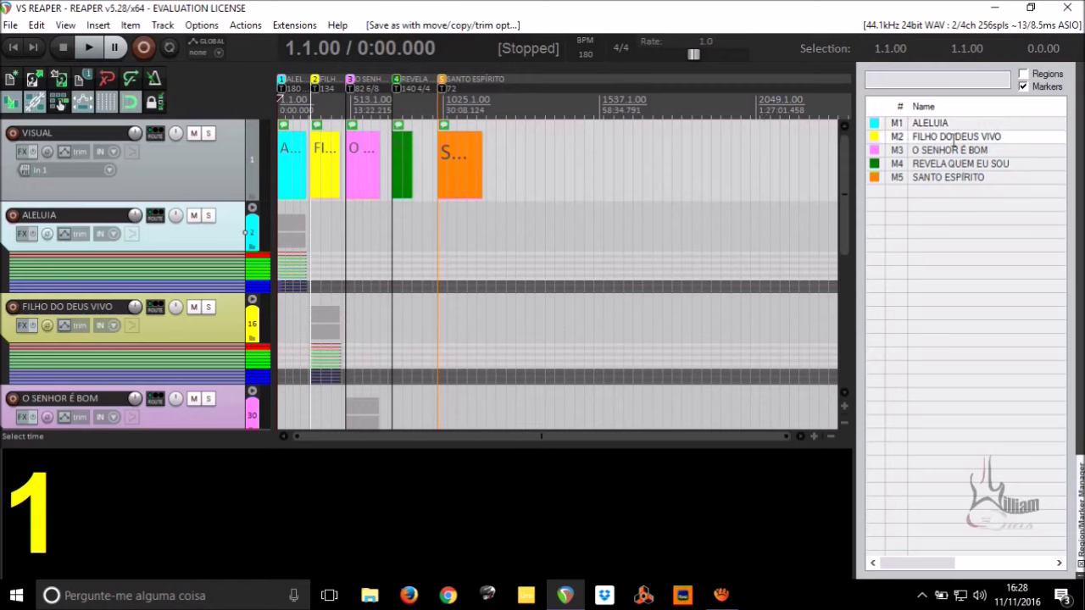
{"action": "left_click", "coordinate": [950, 150]}
{"action": "left_click", "coordinate": [949, 164]}
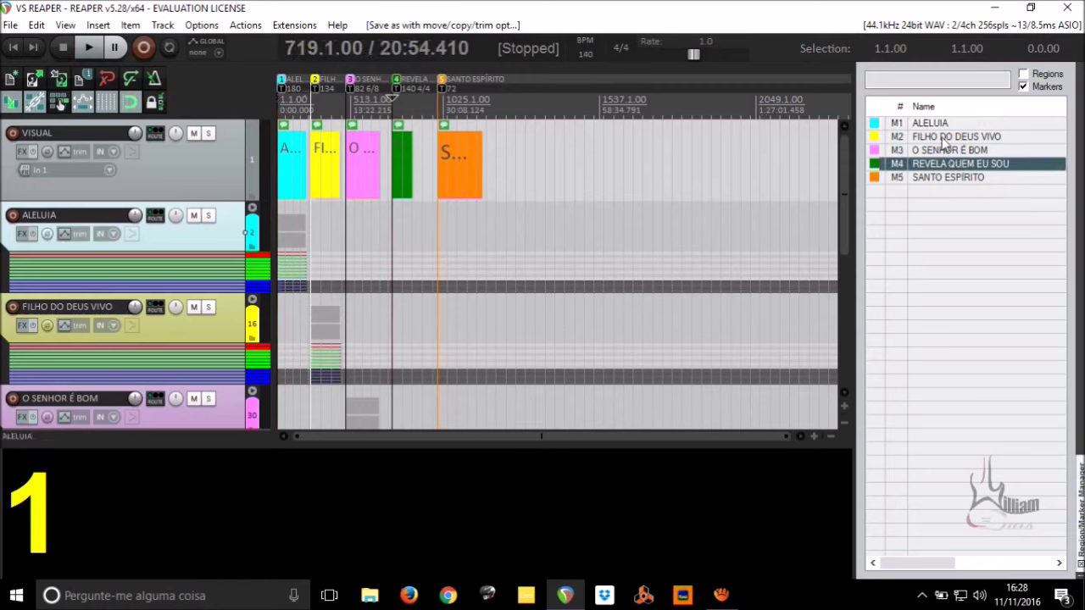
Jump to the FILHO DO DEUS VIVO and ALELUIA markers, and through O SENHOR É BOM and REVELA QUEM EU SOU to SANTO ESPÍRITO.
{"action": "left_click", "coordinate": [944, 137]}
{"action": "left_click", "coordinate": [939, 125]}
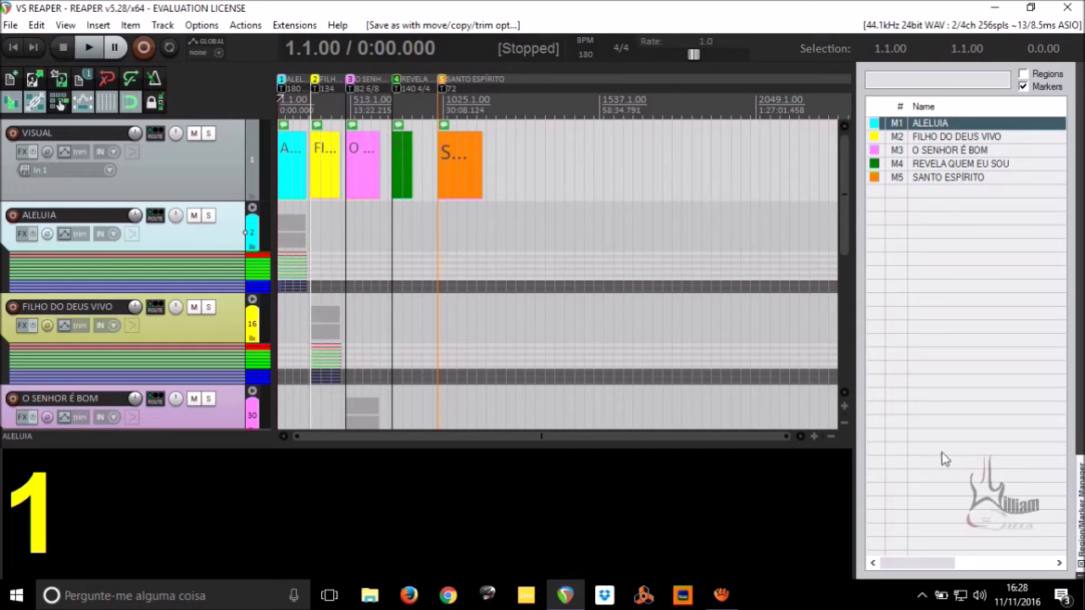
{"action": "left_click", "coordinate": [945, 150]}
{"action": "left_click", "coordinate": [954, 164]}
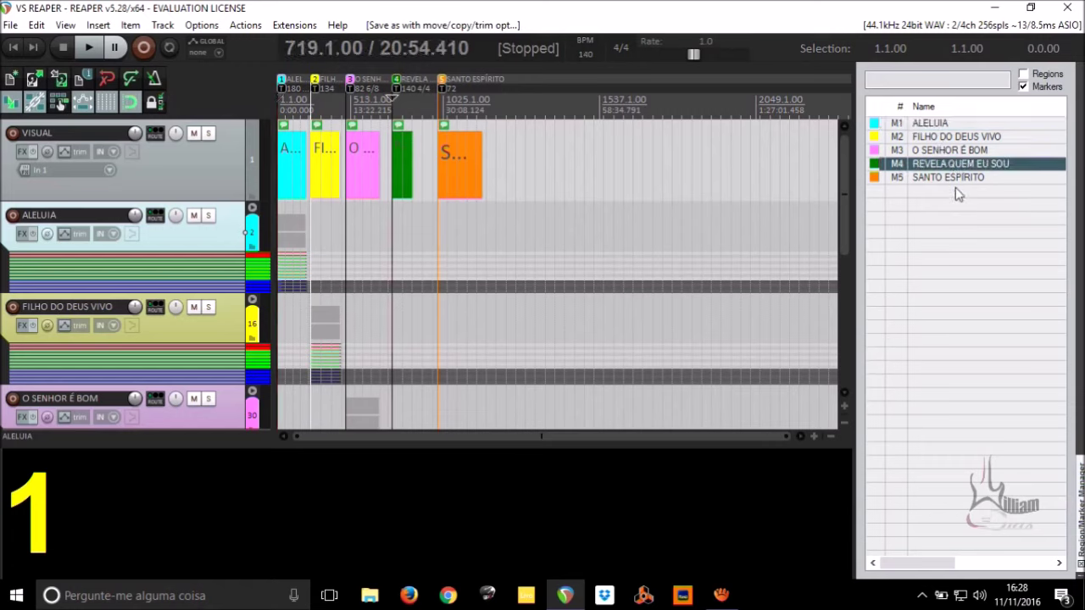
{"action": "left_click", "coordinate": [952, 177]}
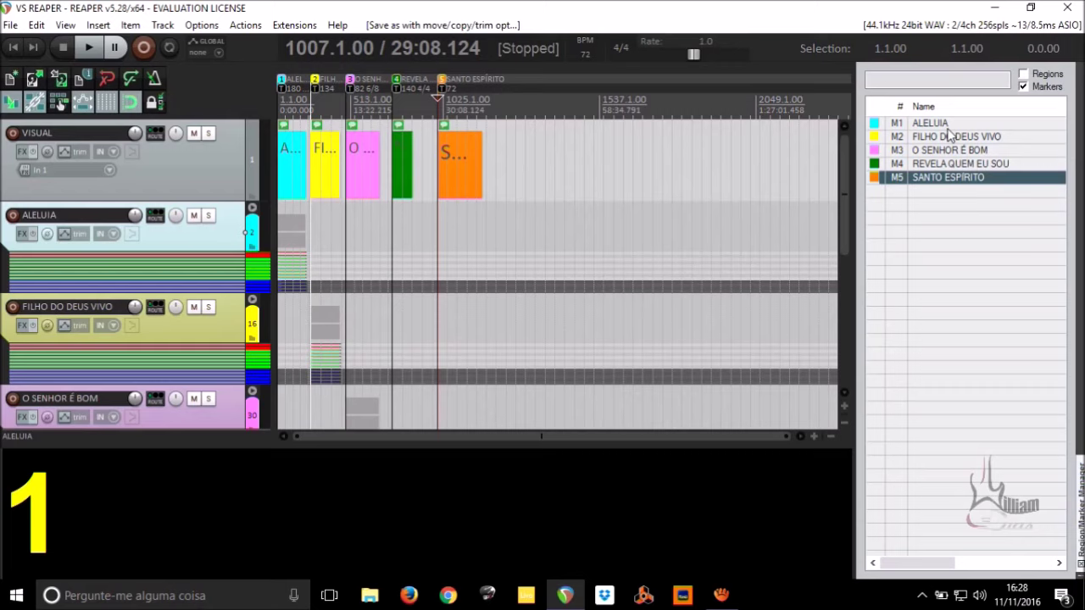
Jump between the FILHO DO DEUS VIVO, SANTO ESPÍRITO and REVELA QUEM EU SOU markers out of order, ending at the ALELUIA marker.
{"action": "left_click", "coordinate": [950, 138]}
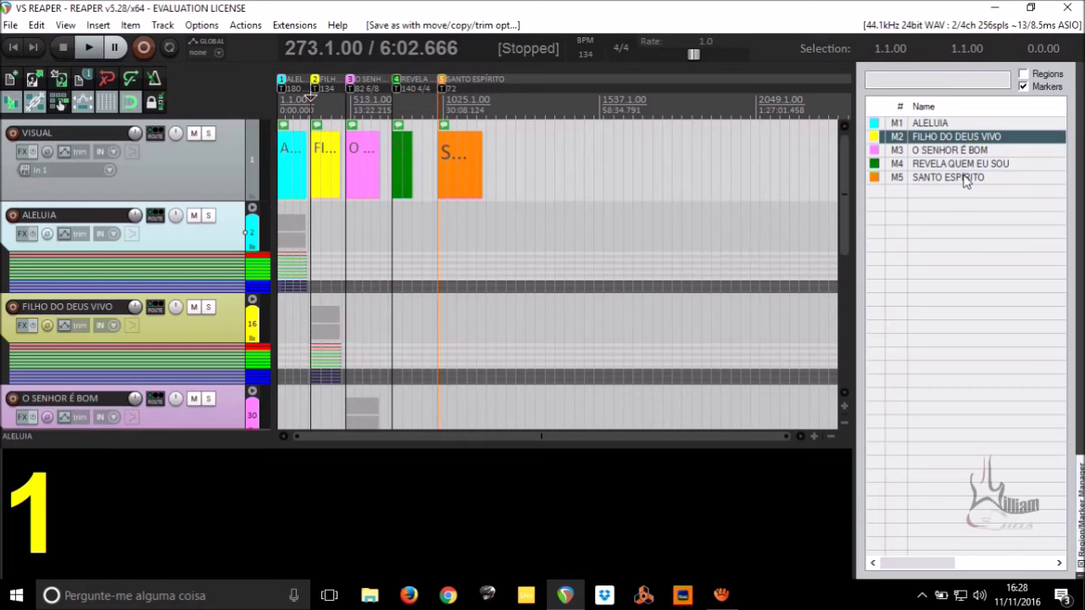
{"action": "left_click", "coordinate": [967, 178]}
{"action": "left_click", "coordinate": [964, 164]}
{"action": "left_click", "coordinate": [958, 137]}
{"action": "left_click", "coordinate": [932, 124]}
Place the edit cursor at bar 257, in the gap between ALELUIA and FILHO DO DEUS VIVO.
{"action": "scroll", "coordinate": [625, 223], "scroll_direction": "up", "scroll_amount": 6}
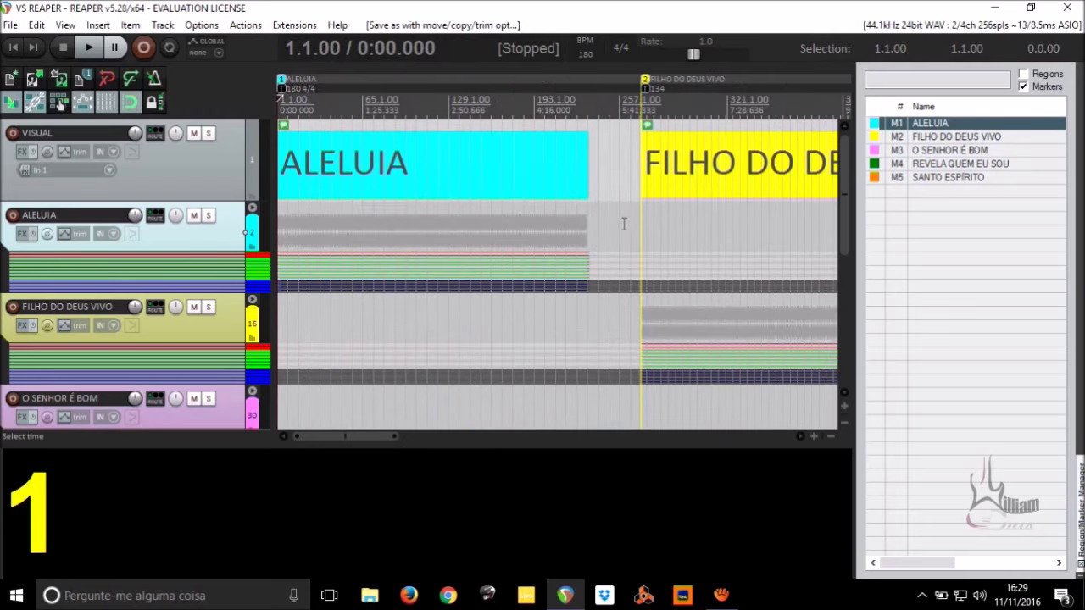
{"action": "left_click", "coordinate": [619, 219]}
{"action": "scroll", "coordinate": [619, 218], "scroll_direction": "up", "scroll_amount": 4}
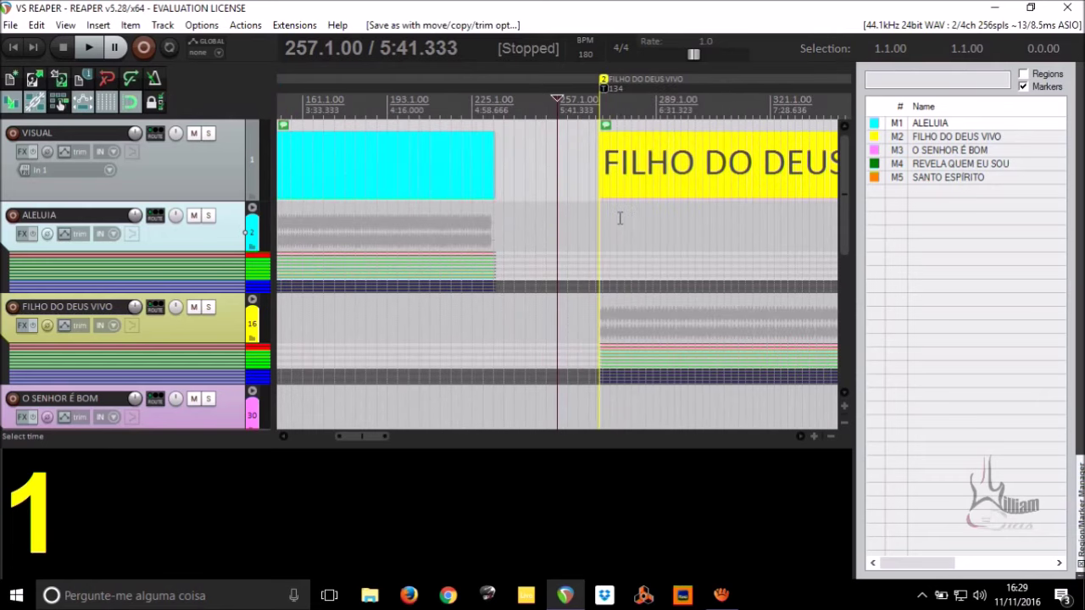